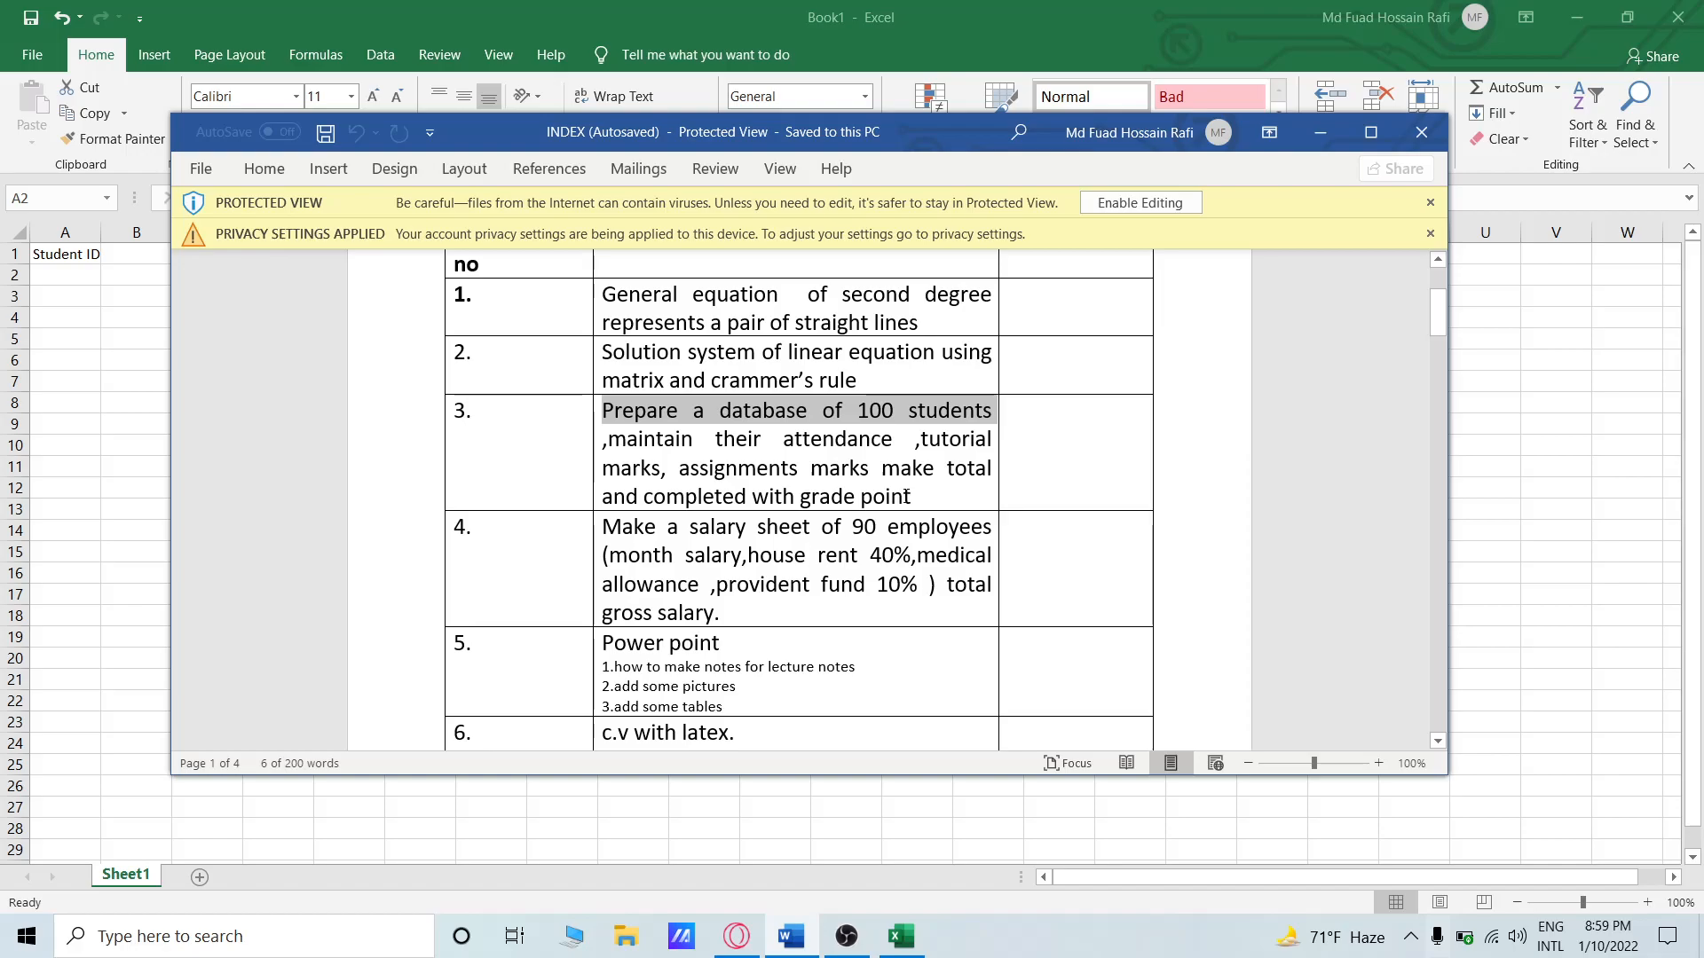
# Review task 3 about the database of 100 students in the INDEX document, then return to the Excel workbook.
pyautogui.click(925, 501)
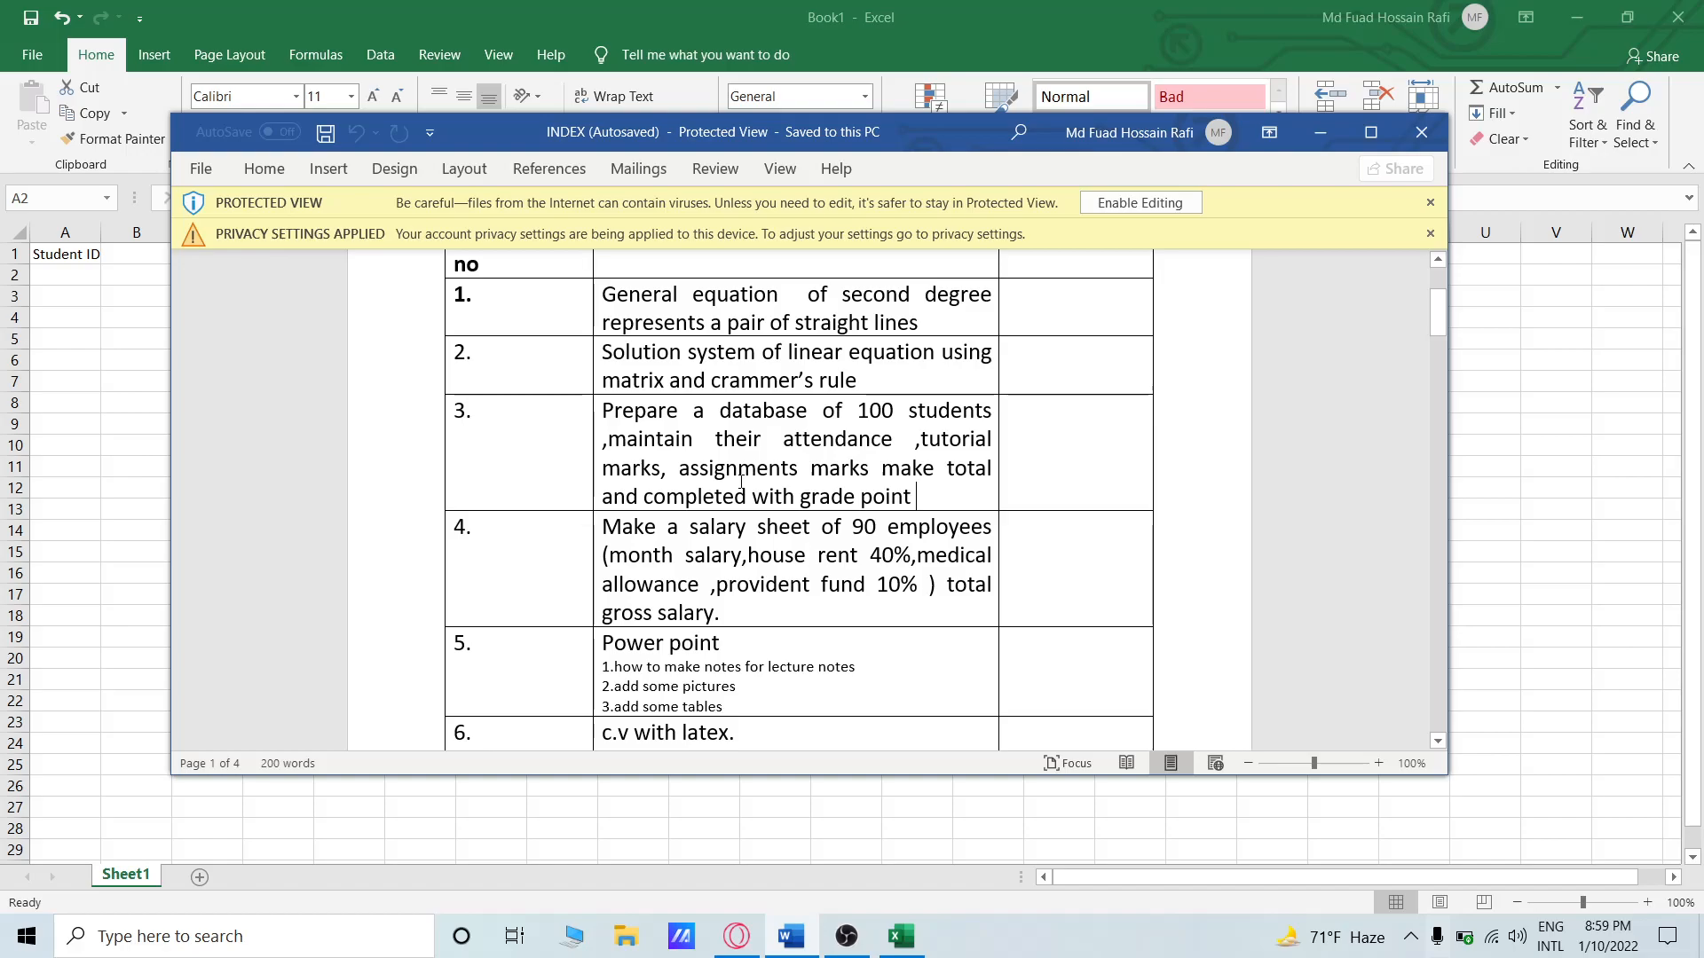
pyautogui.moveTo(682, 477); pyautogui.dragTo(804, 471)
pyautogui.click(784, 468)
pyautogui.click(768, 475)
pyautogui.click(708, 472)
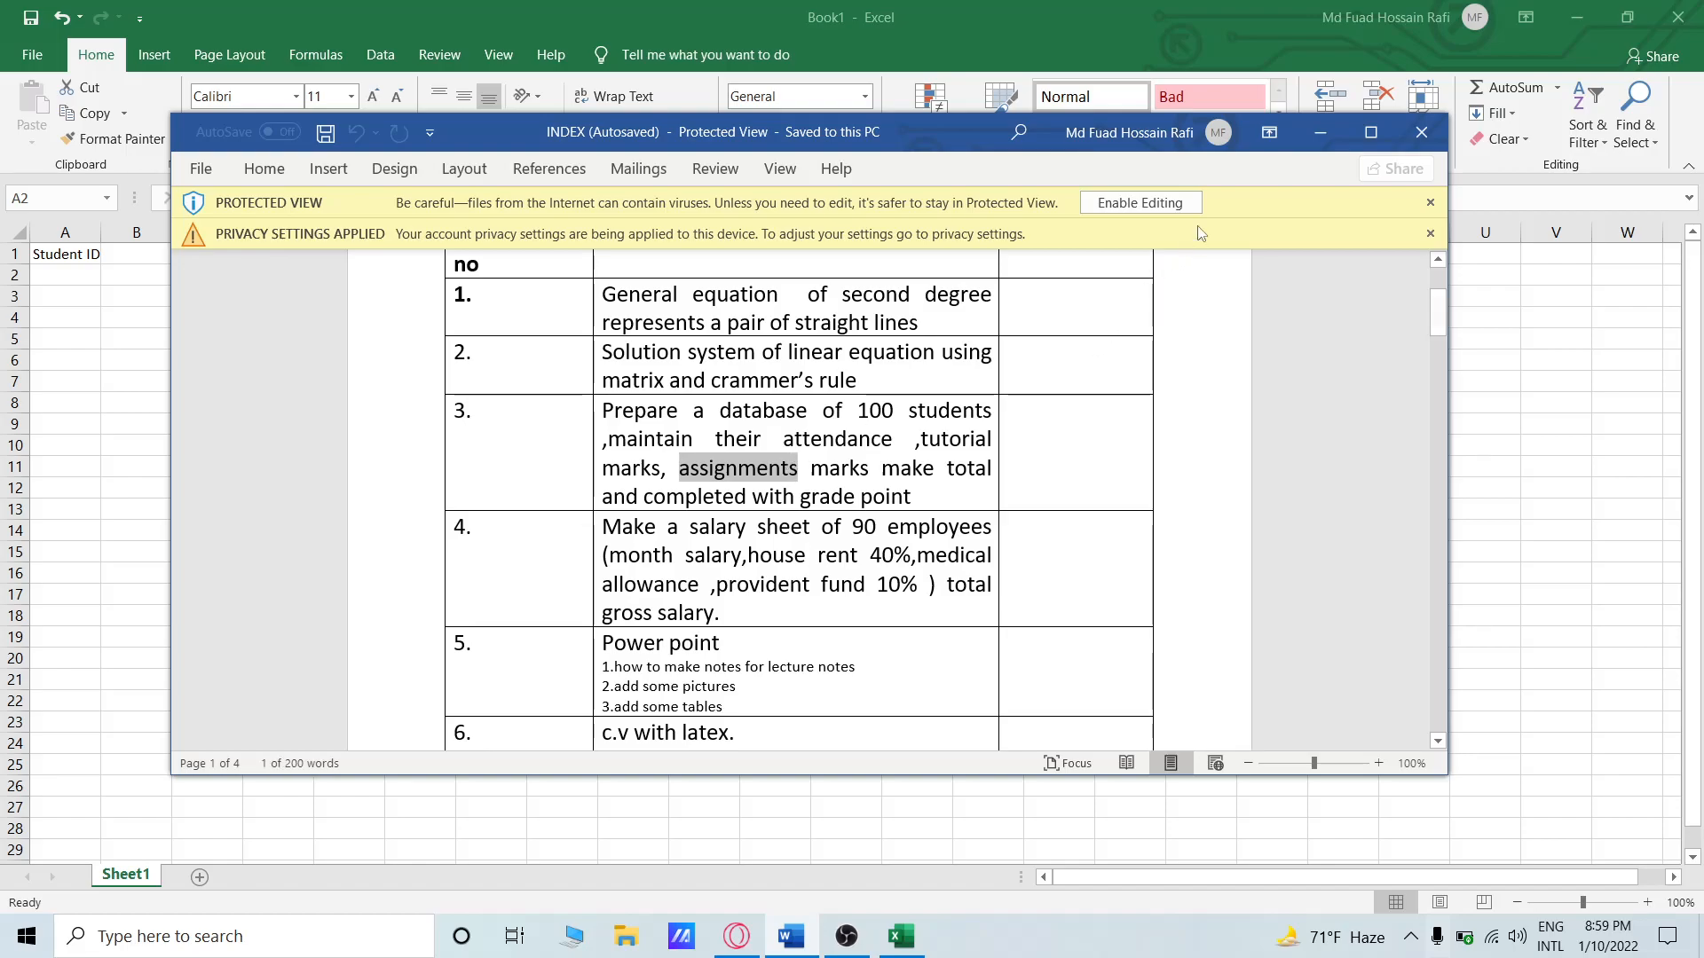
pyautogui.click(1320, 133)
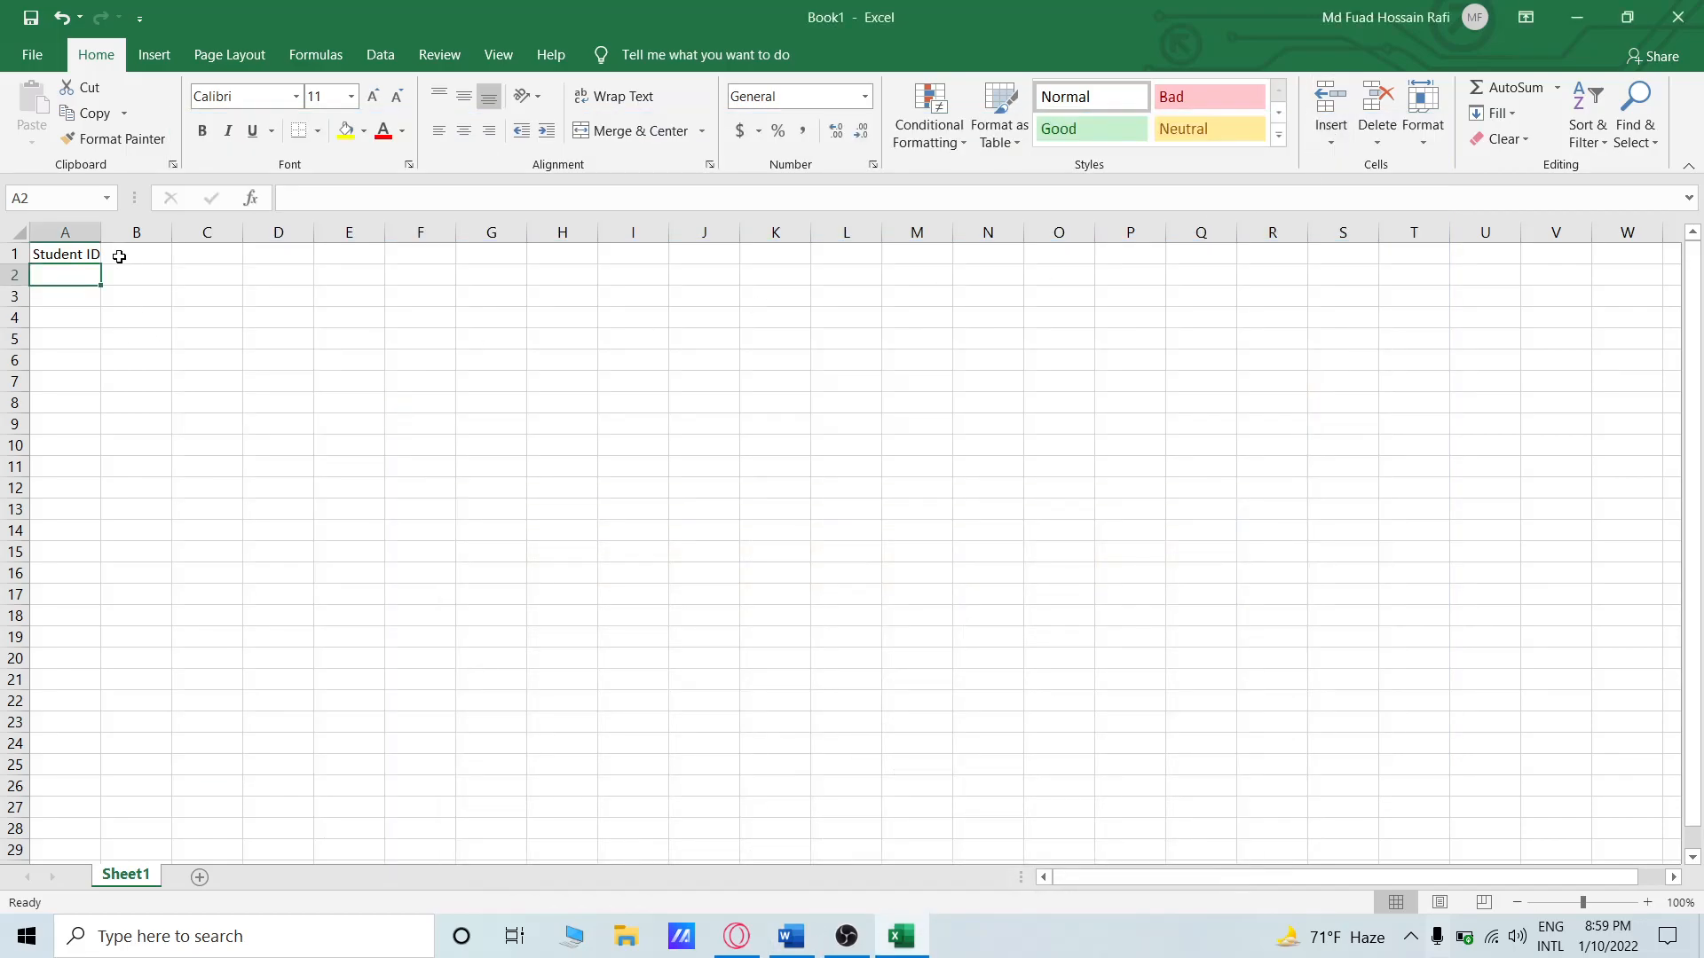
# Clear cell A1 and re-enter the column heading "Student ID".
pyautogui.click(91, 256)
pyautogui.press('BackSpace')
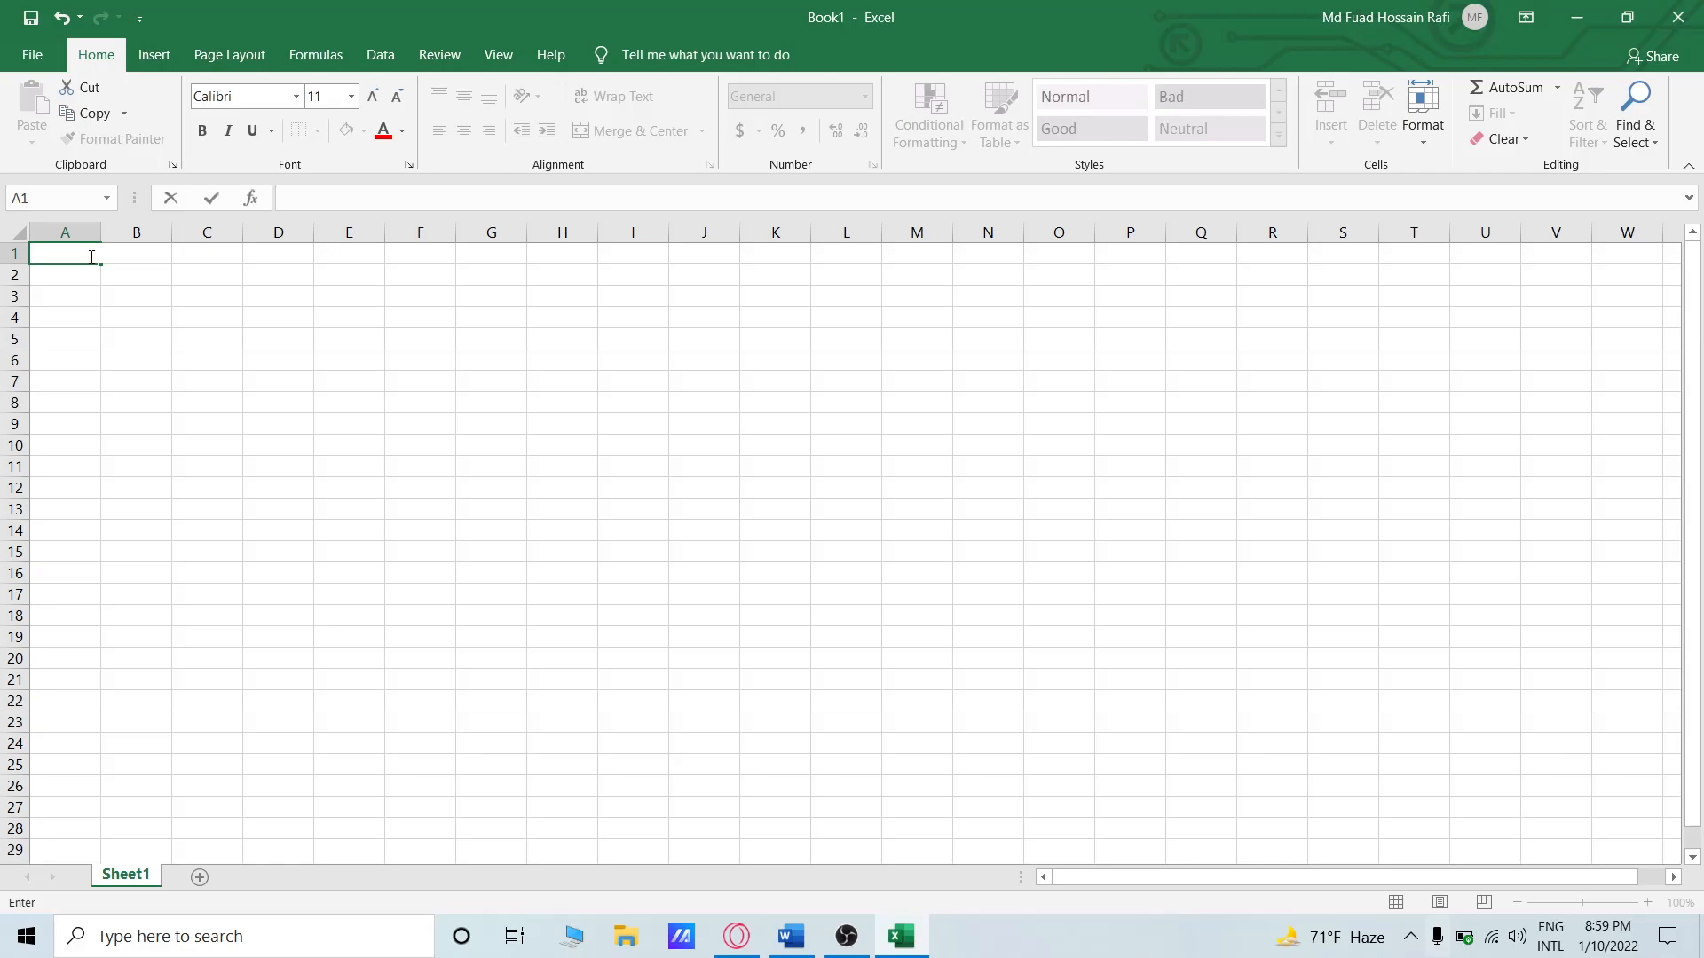
pyautogui.write('StudentsID')
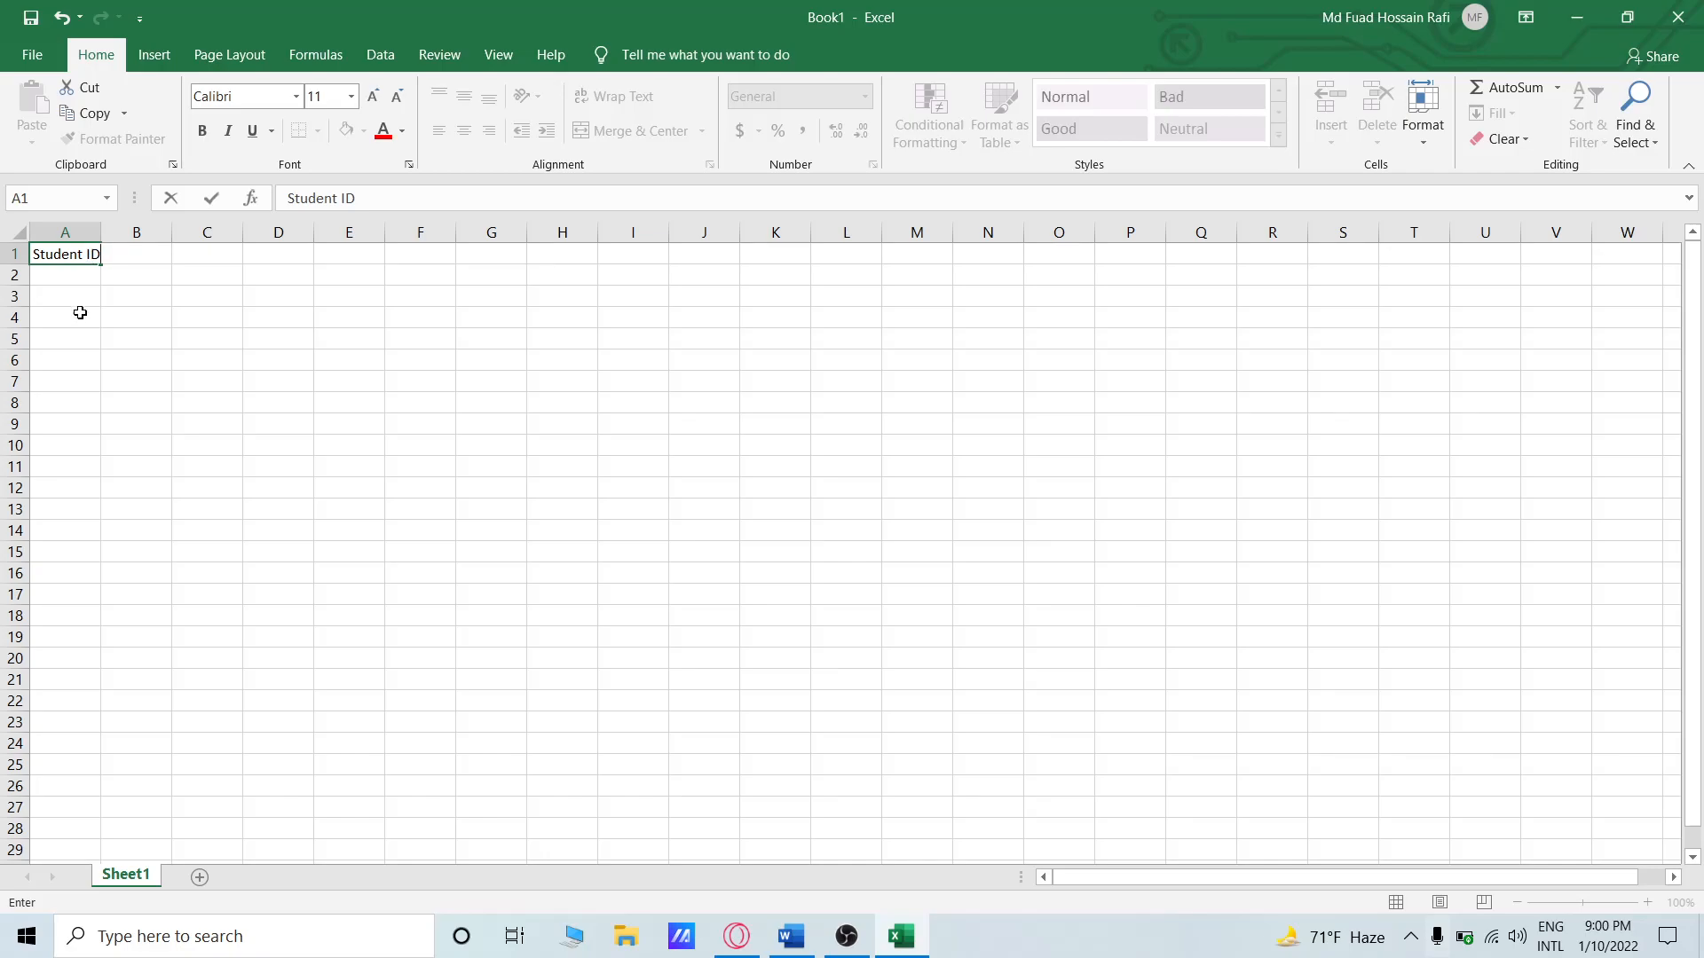
pyautogui.click(87, 300)
# Enter 1 in cell A2 and fill it into A3 as a series.
pyautogui.click(94, 273)
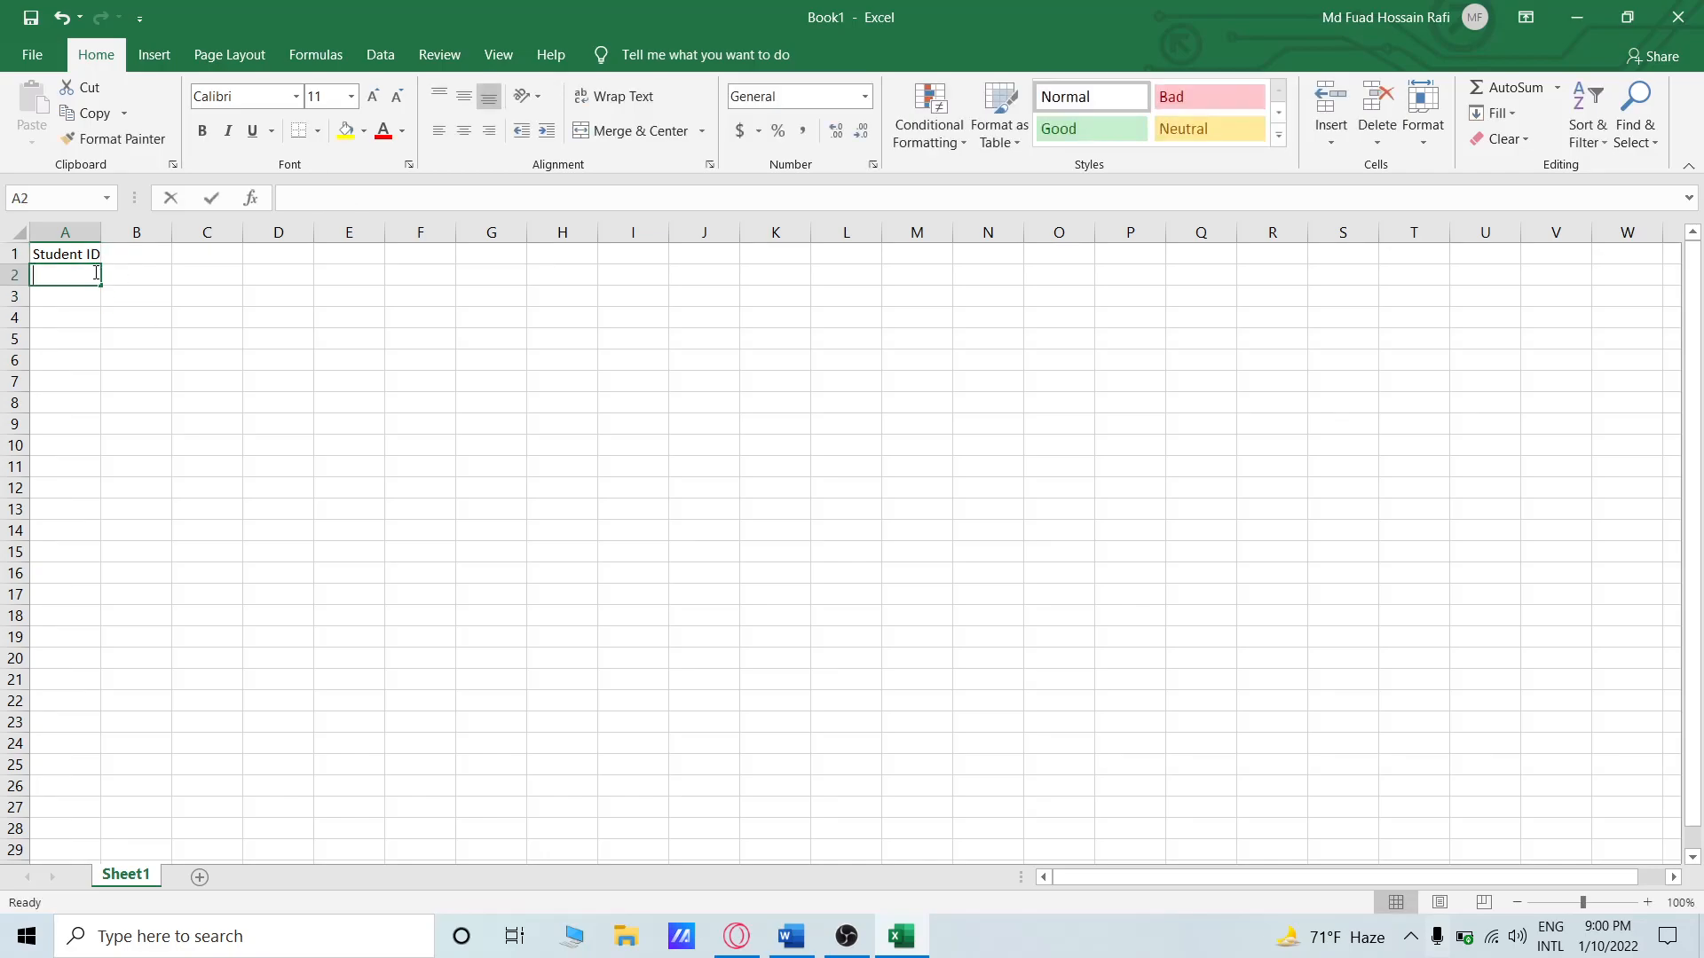
pyautogui.write('1')
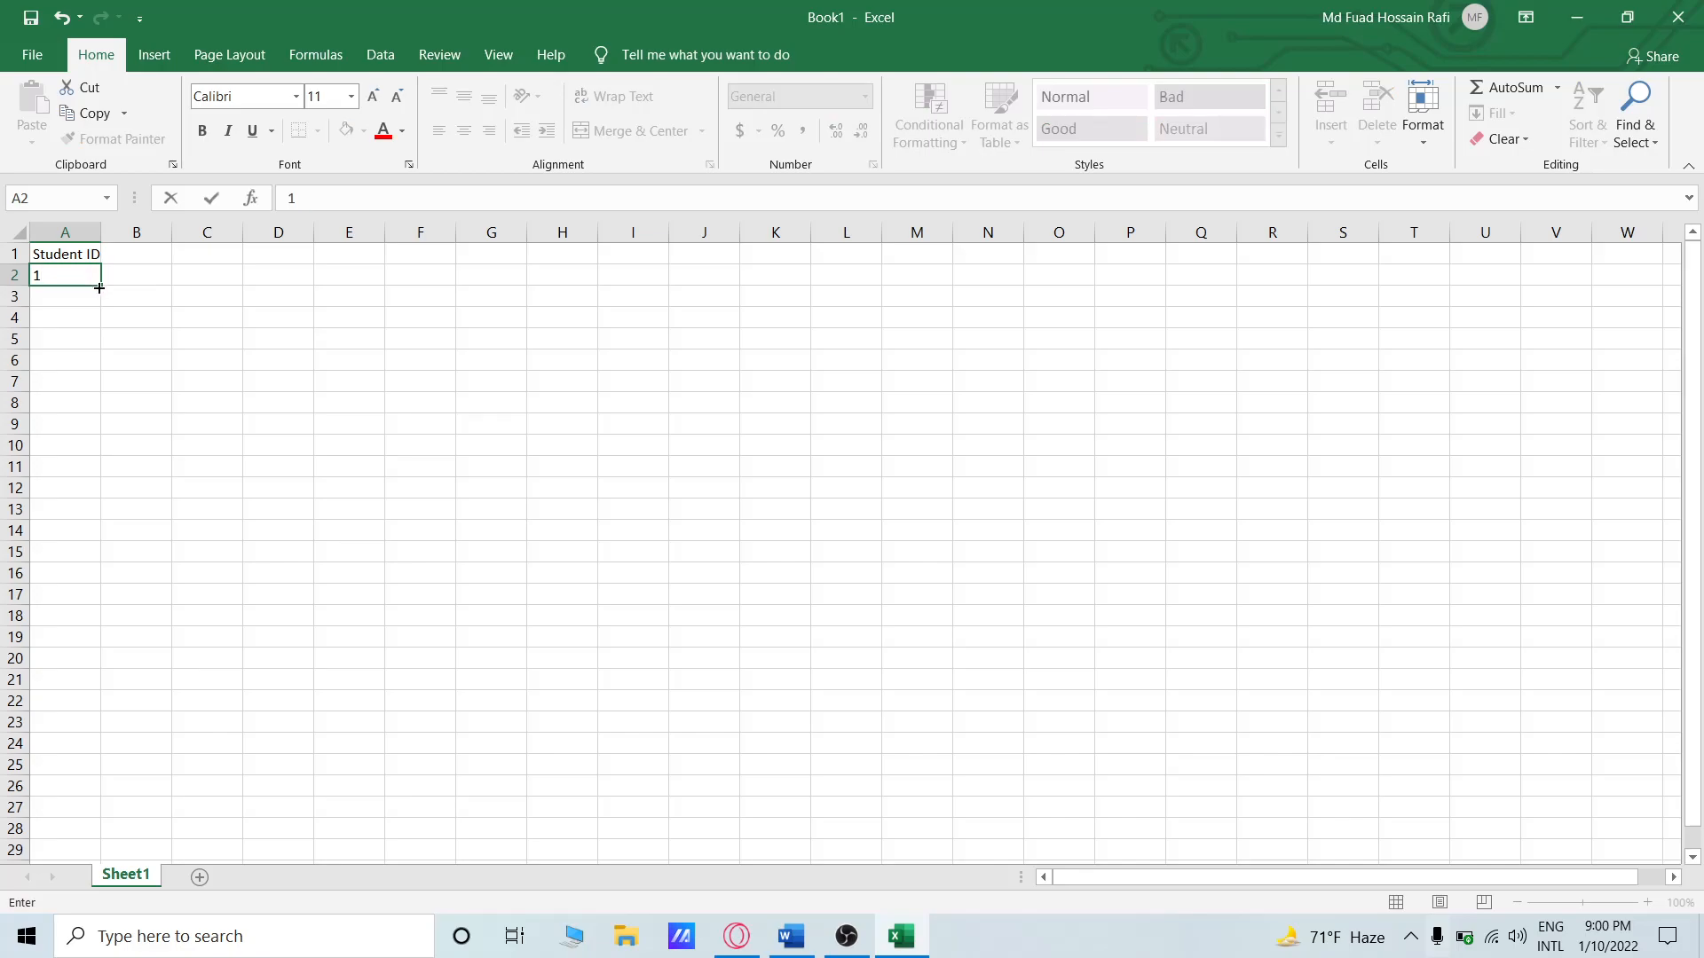
pyautogui.doubleClick(101, 283)
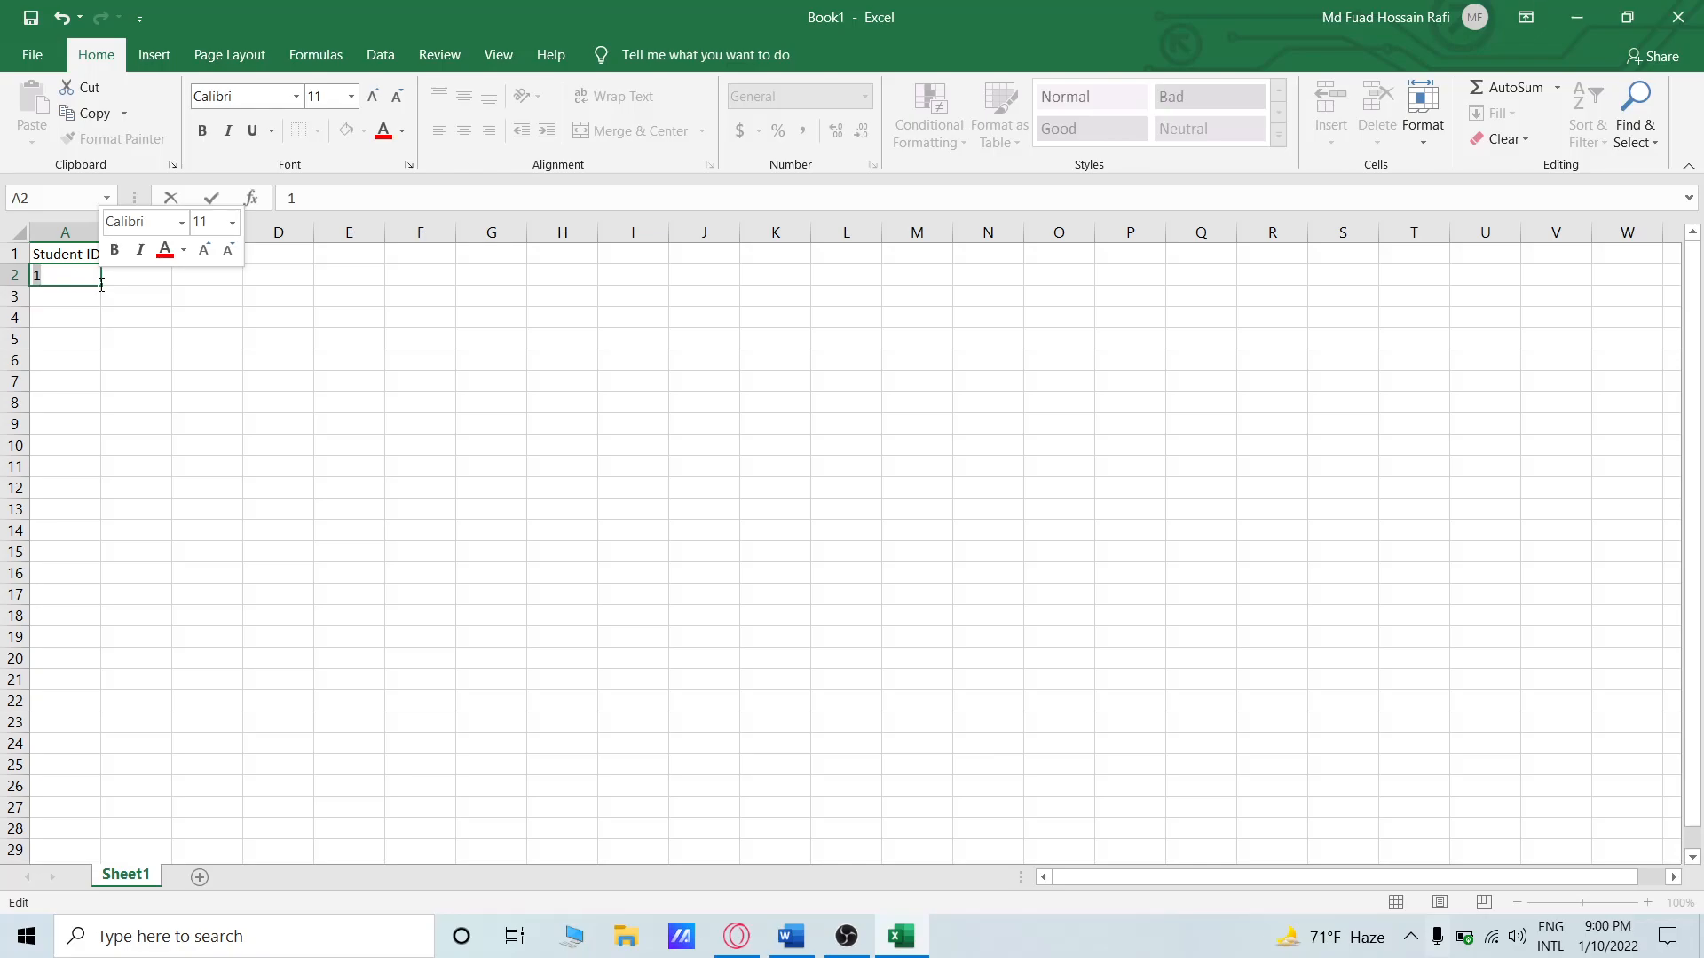
pyautogui.moveTo(100, 284)
pyautogui.mouseDown()
pyautogui.moveTo(105, 315)
pyautogui.moveTo(100, 302)
pyautogui.mouseUp()
pyautogui.click(117, 319)
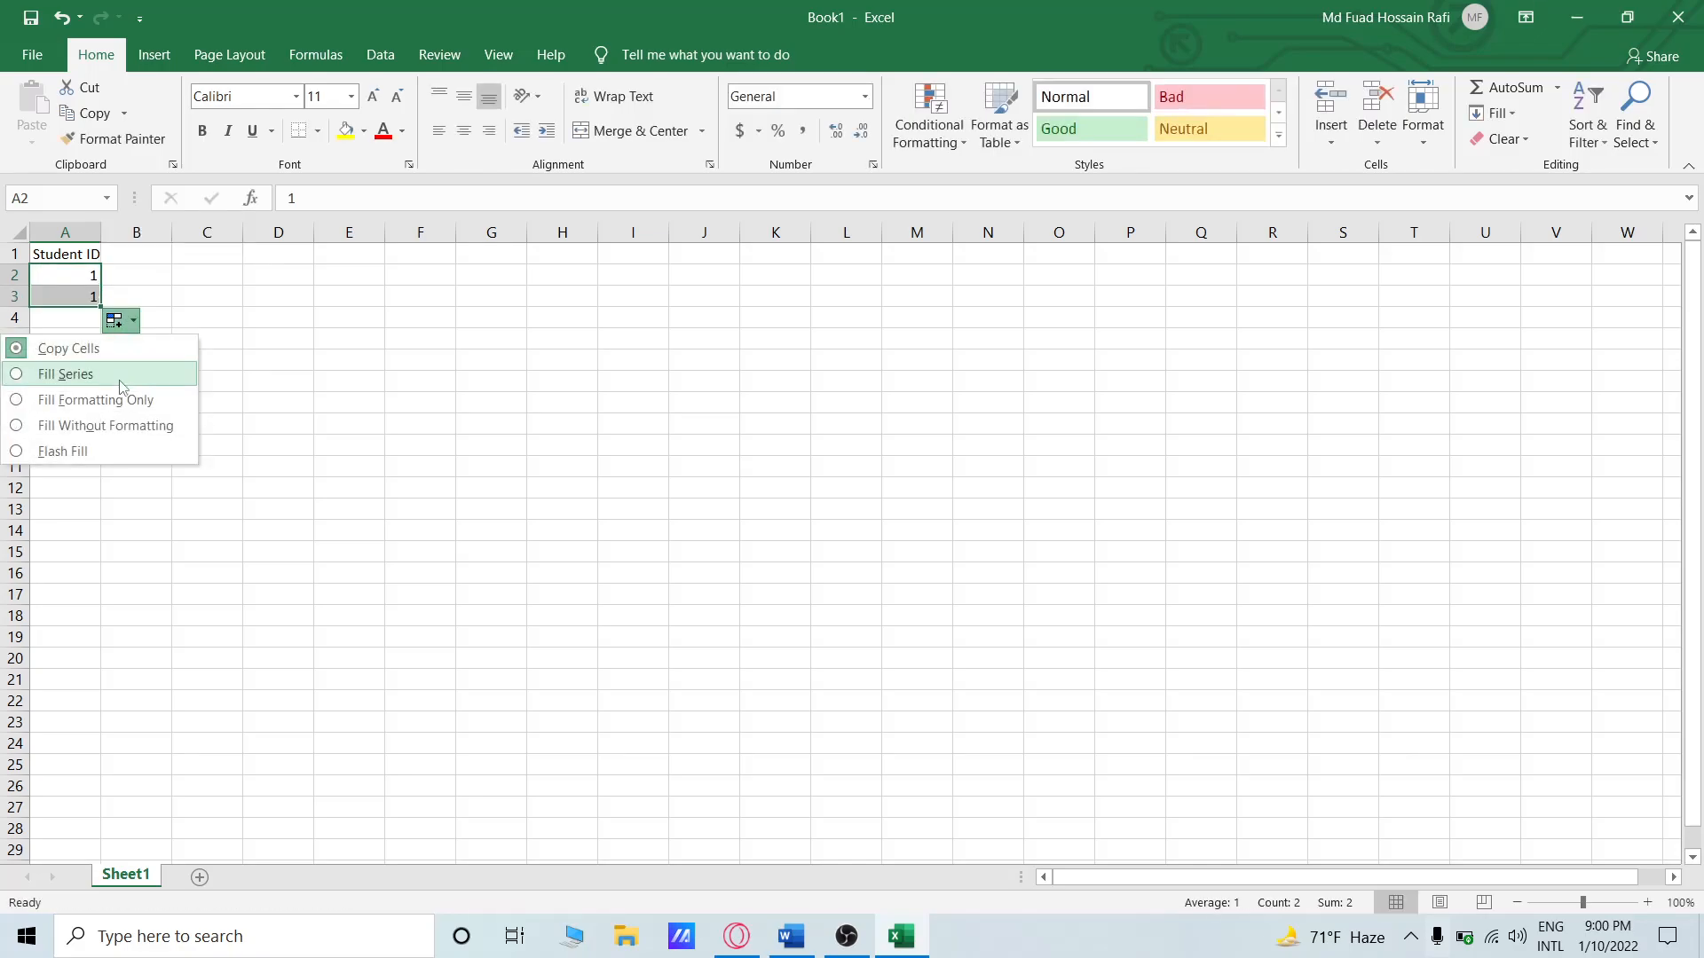
pyautogui.click(121, 383)
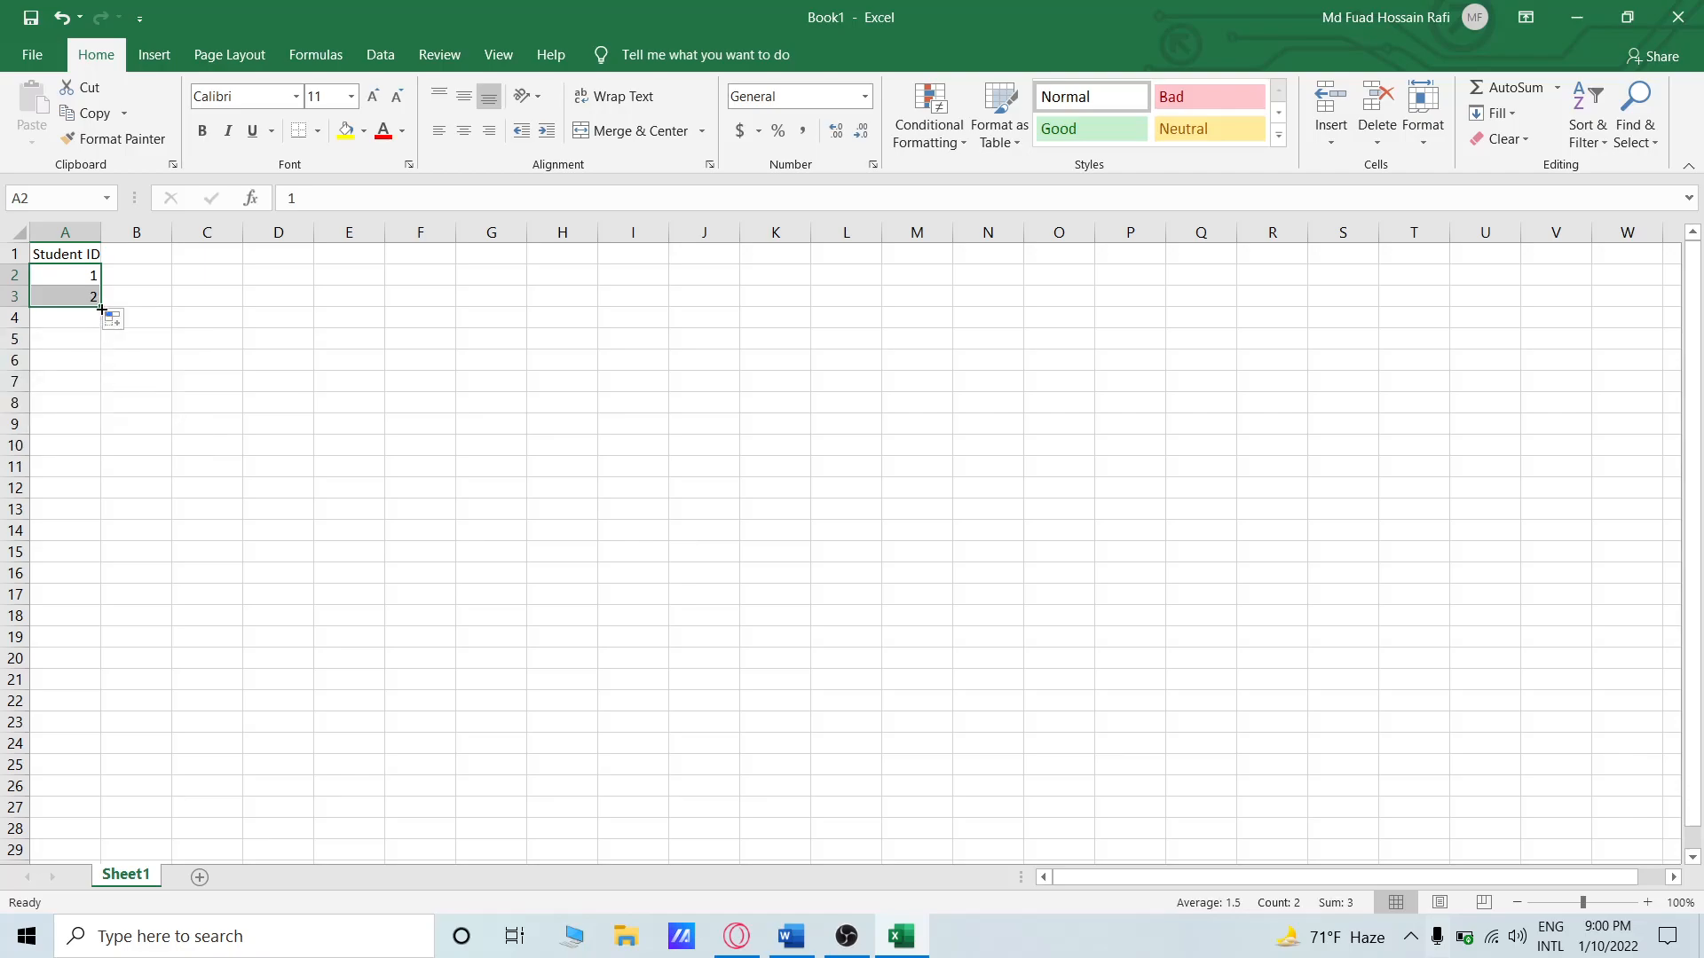
# Extend the number series in column A down to 100 in cell A101.
pyautogui.moveTo(101, 308); pyautogui.dragTo(78, 850)
pyautogui.scroll(-5, 83, 787)
pyautogui.moveTo(100, 542); pyautogui.dragTo(153, 606)
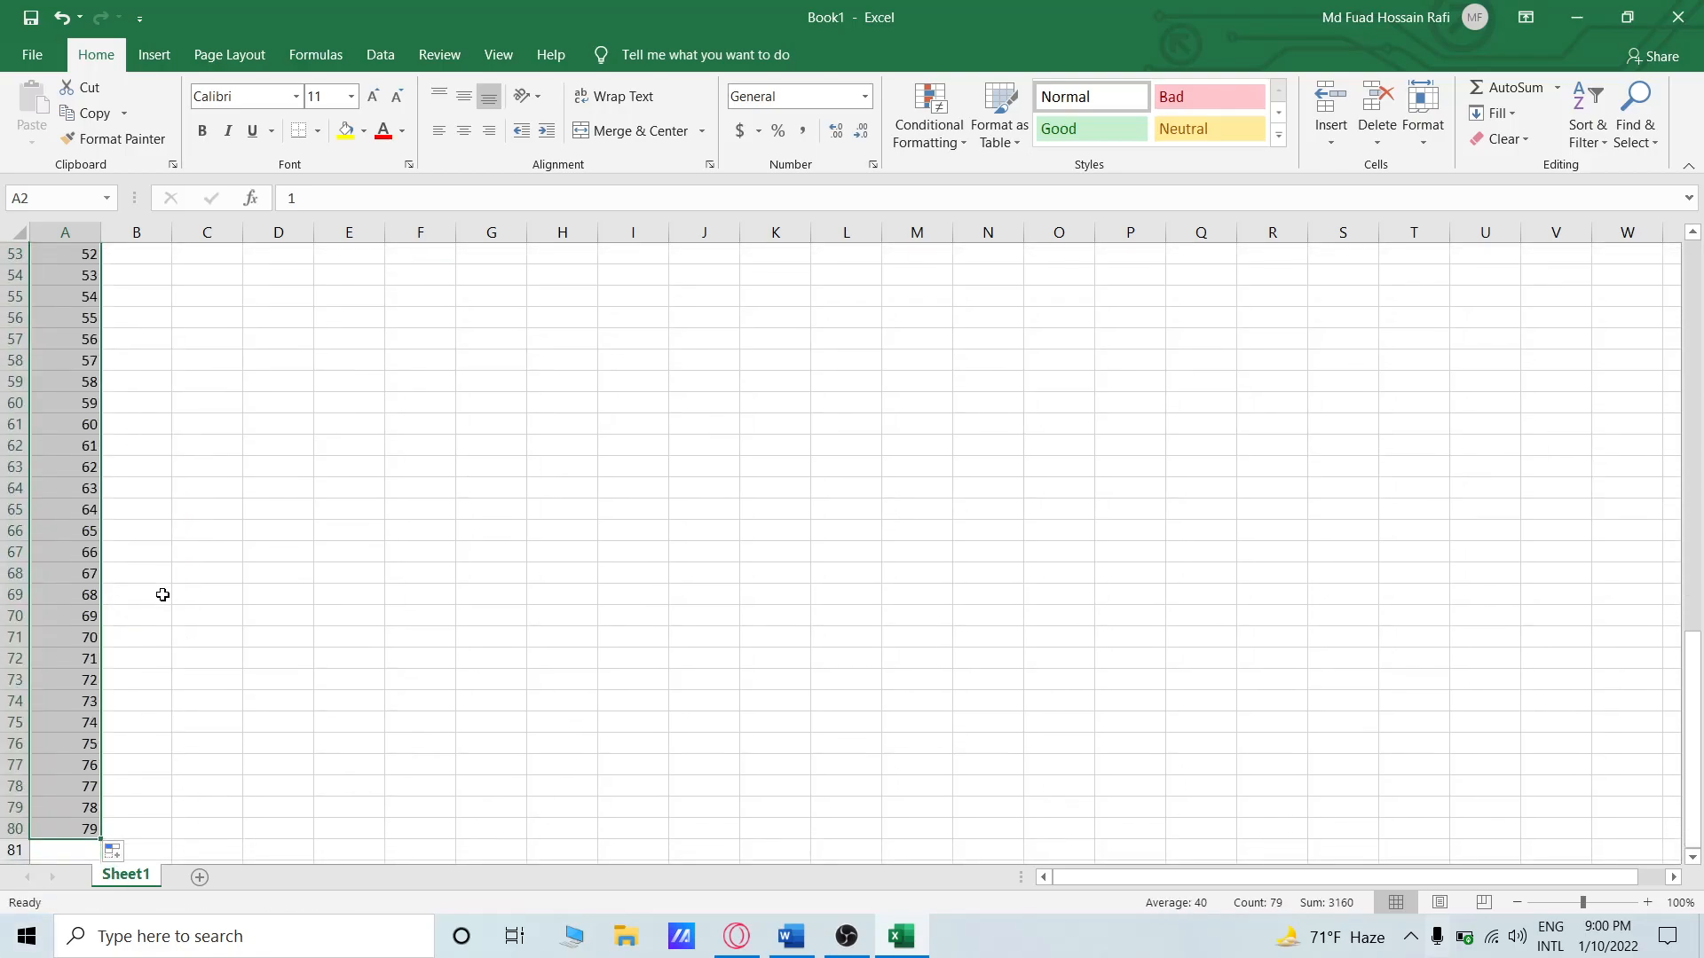
pyautogui.scroll(-5, 152, 607)
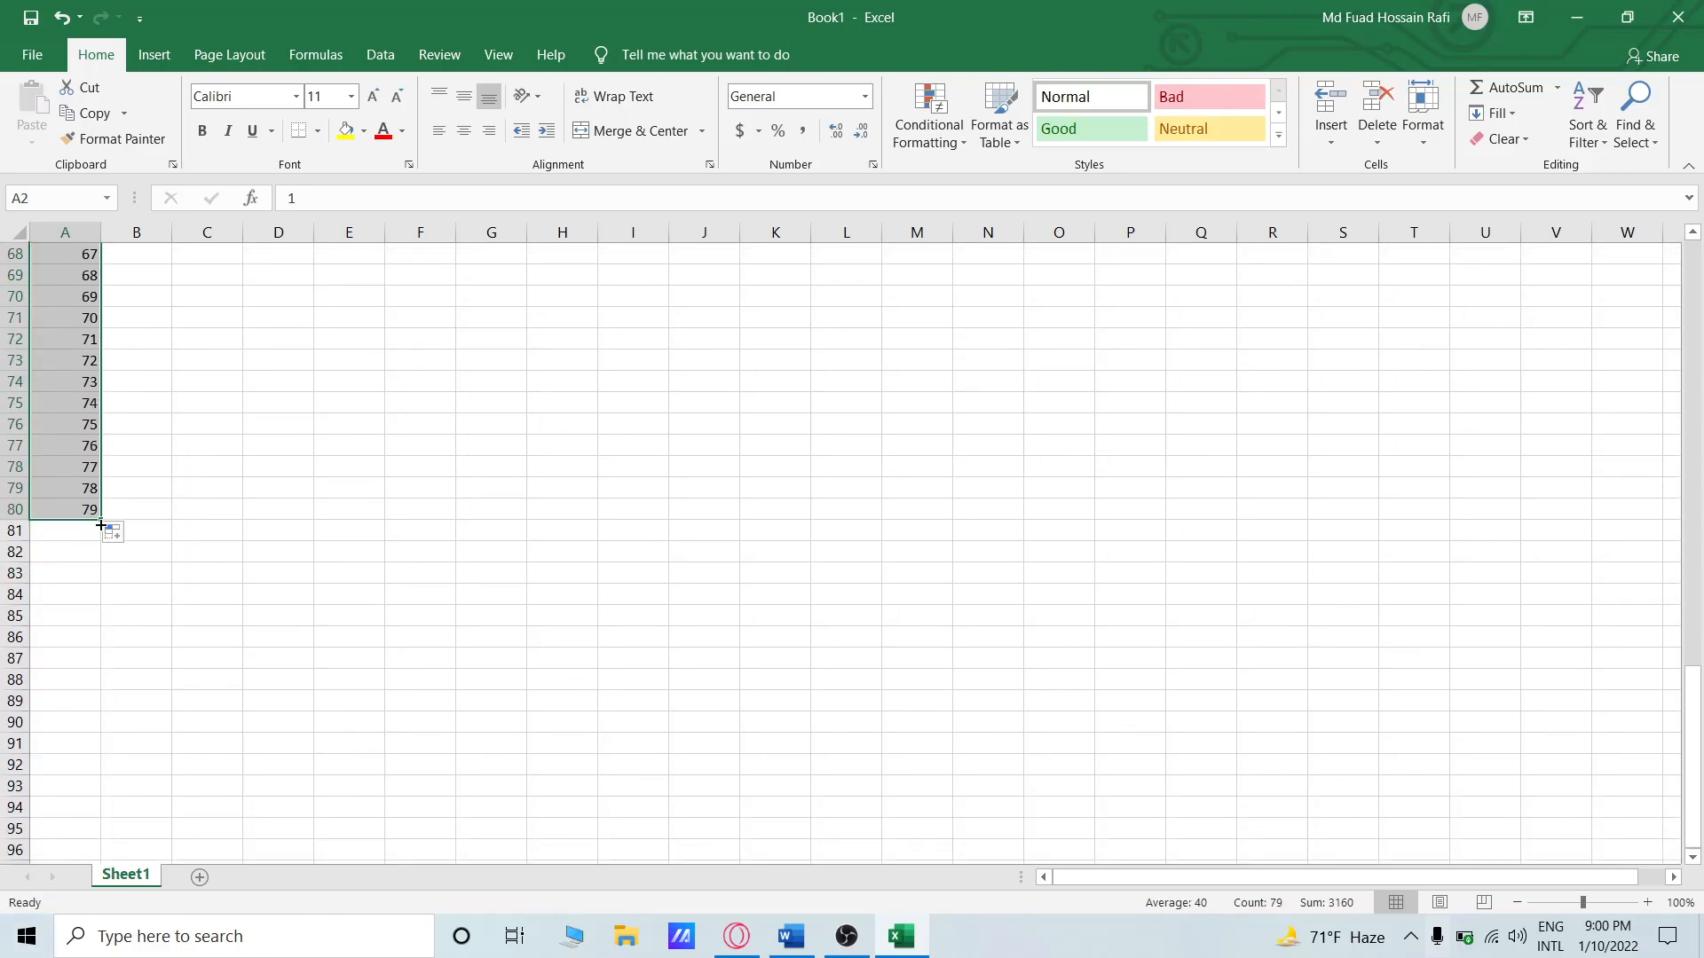
pyautogui.moveTo(100, 530); pyautogui.dragTo(125, 627)
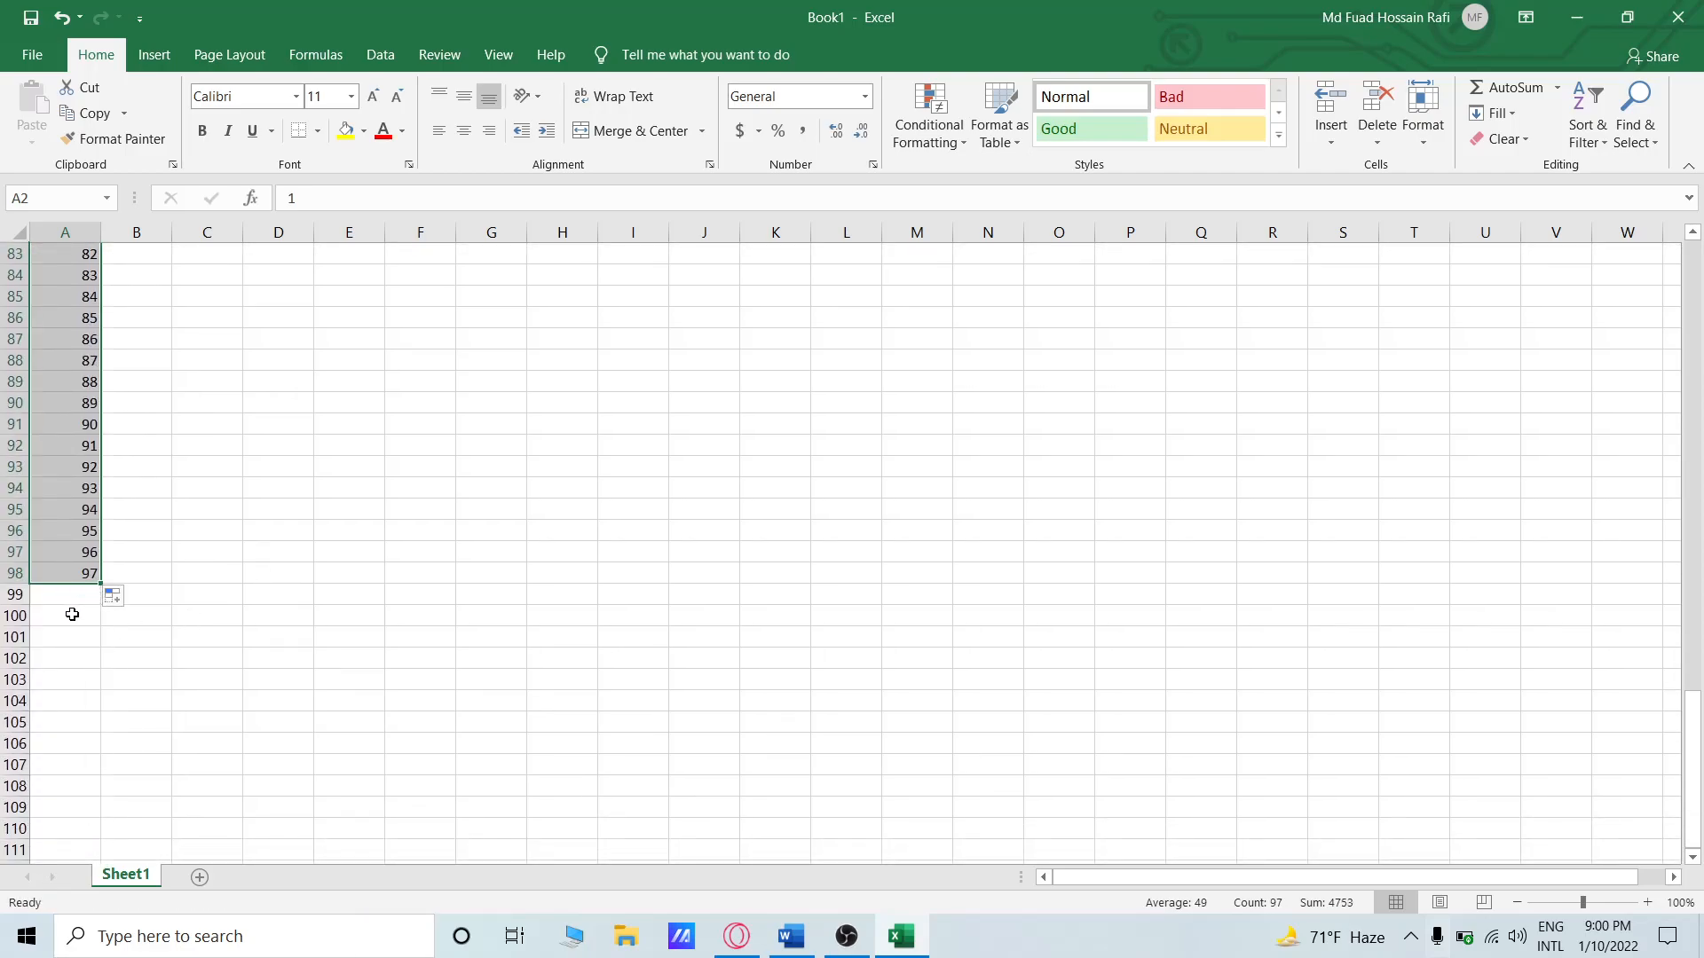
pyautogui.moveTo(101, 585); pyautogui.dragTo(99, 646)
pyautogui.scroll(20, 236, 609)
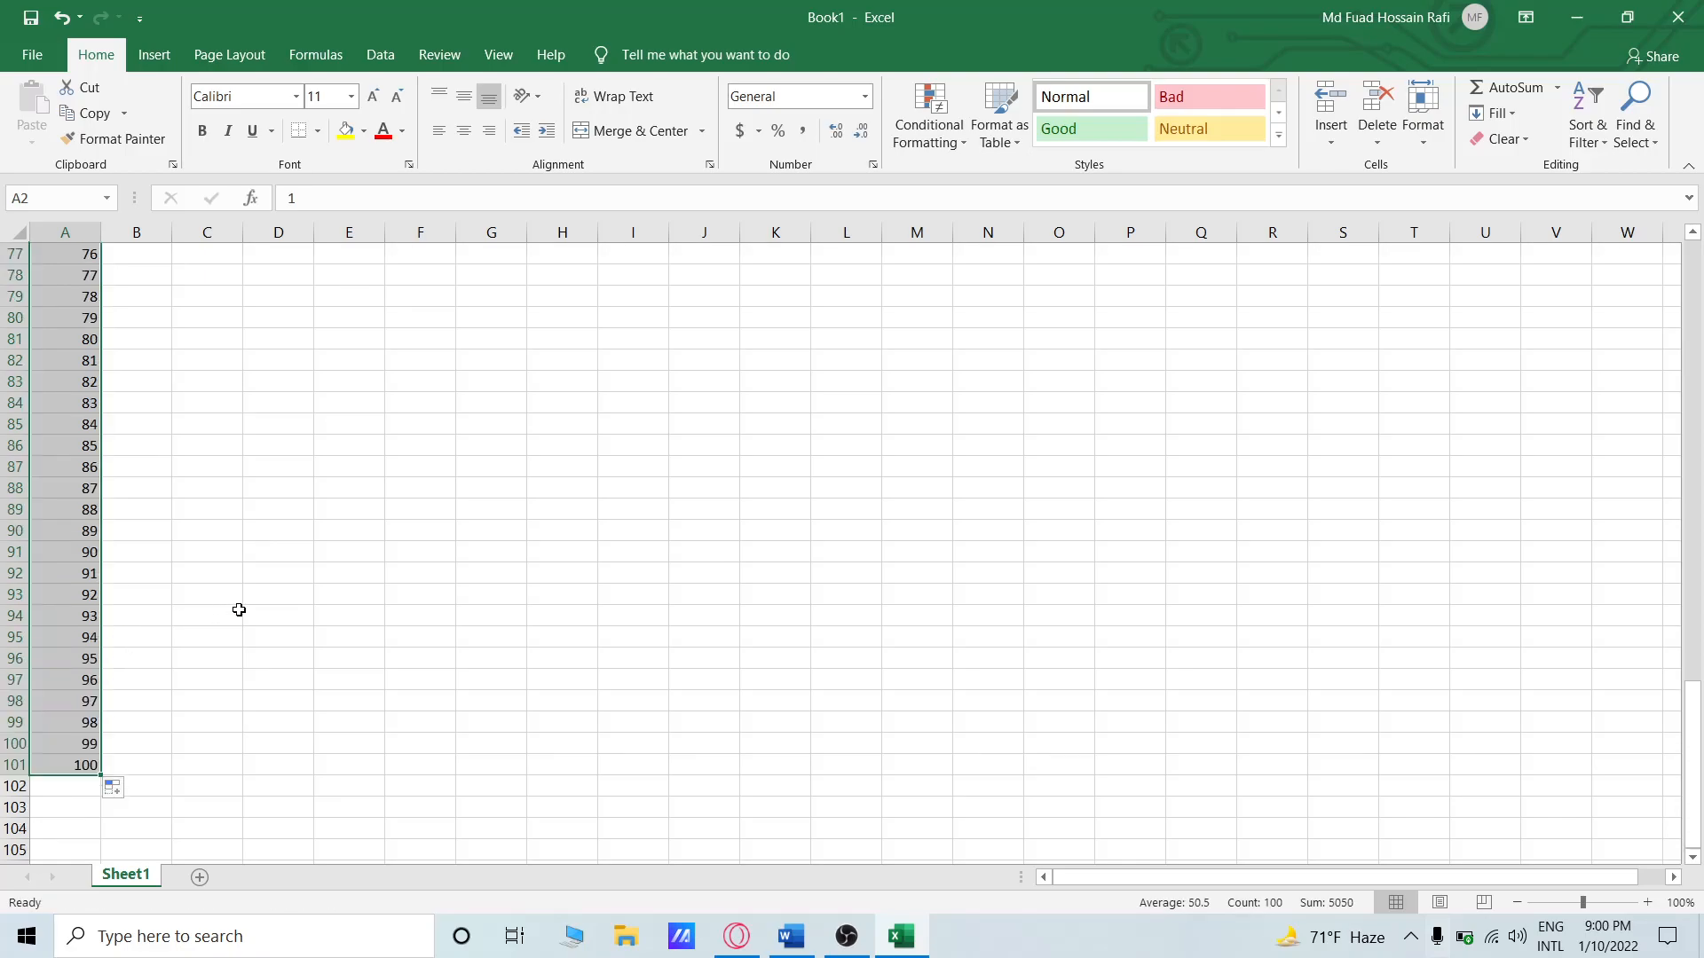
pyautogui.scroll(6, 239, 612)
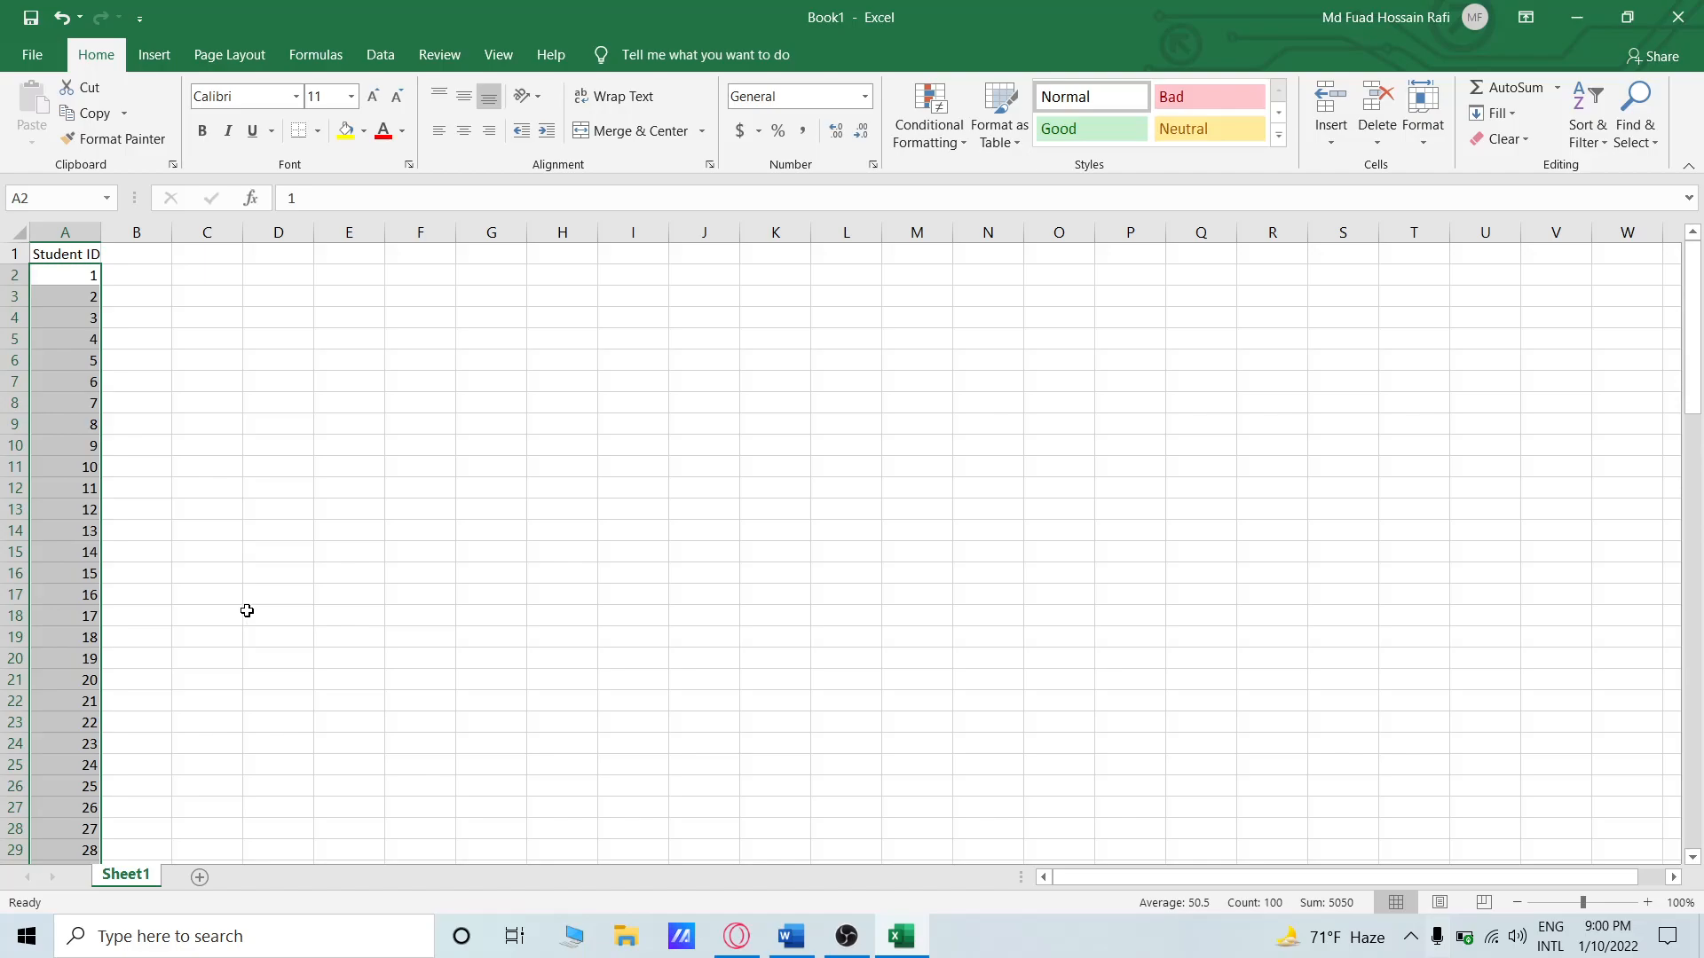
# Replace the value in A2 with the first eight-digit student ID.
pyautogui.click(57, 279)
pyautogui.scroll(-1, 172, 434)
pyautogui.scroll(1, 172, 434)
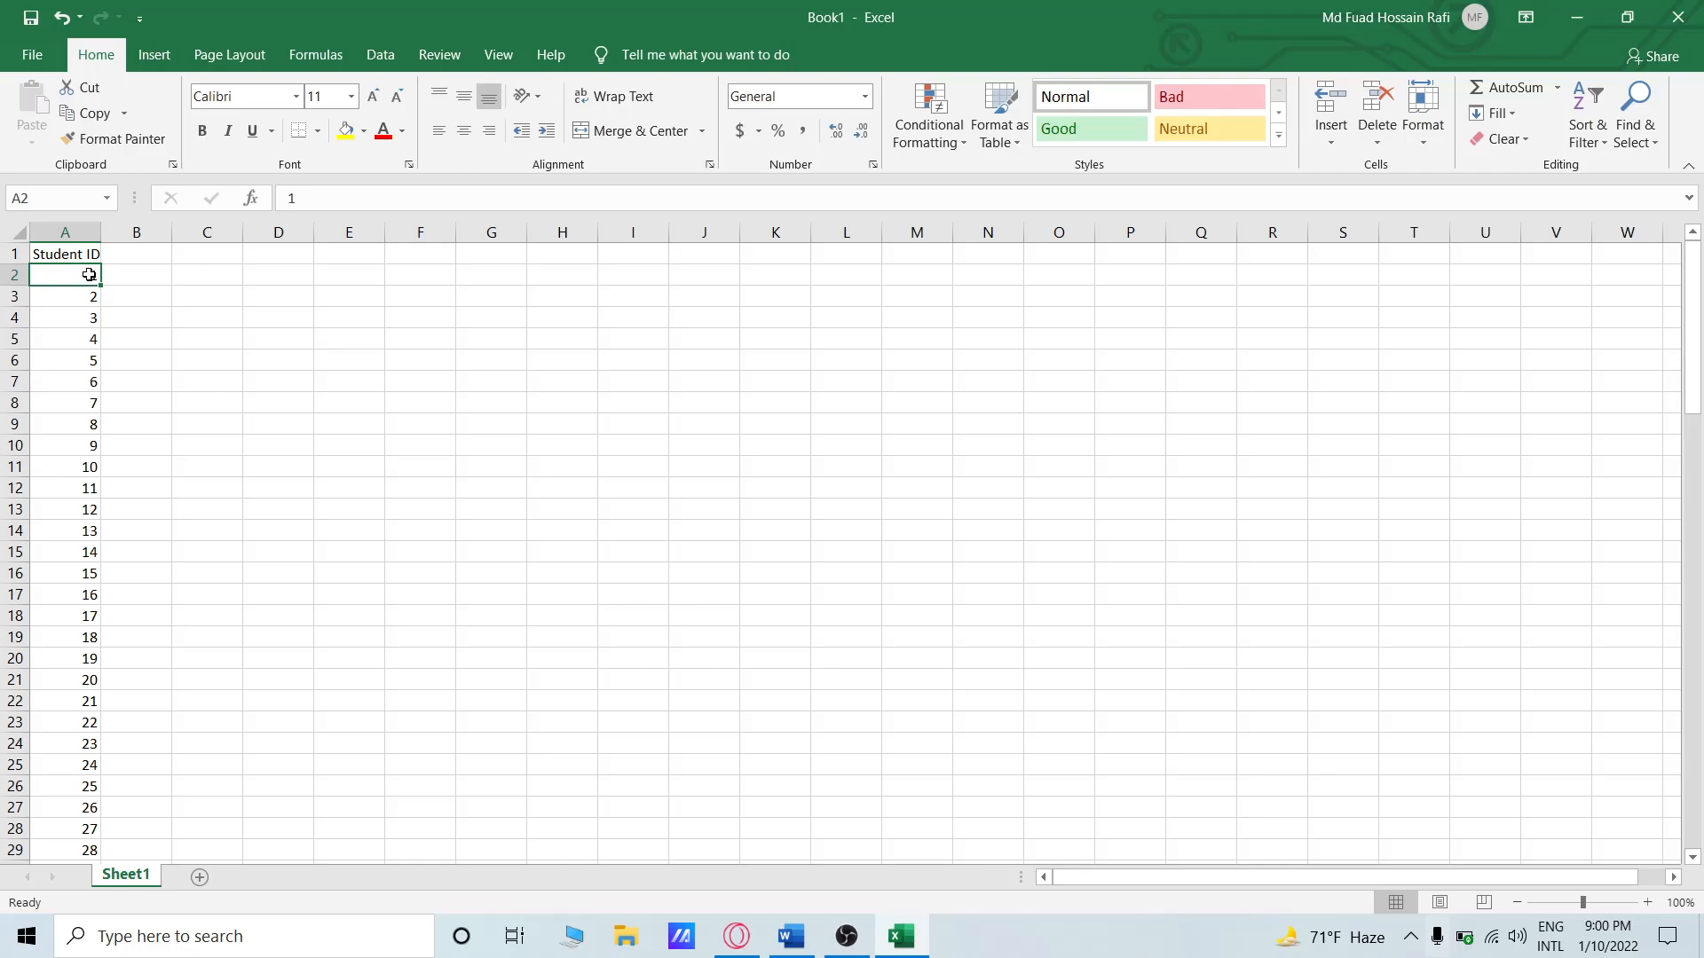
pyautogui.write('2')
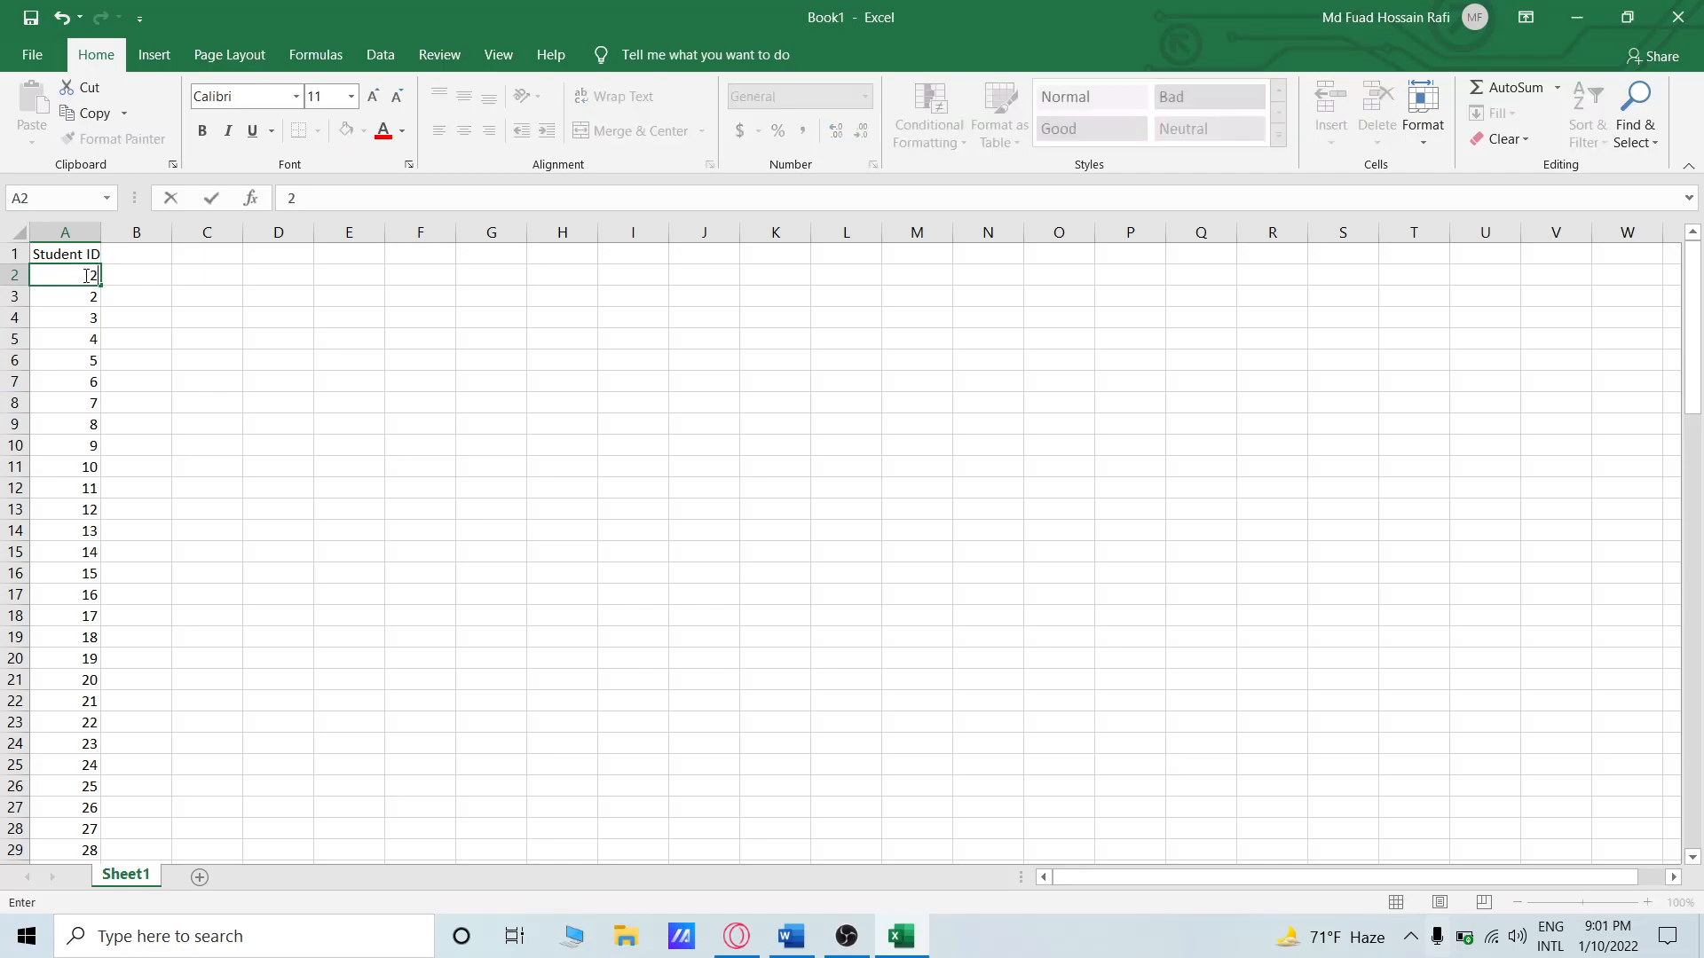
pyautogui.write('0201101')
# Fill the student IDs down column A from A2 to A101 as an incrementing series.
pyautogui.moveTo(103, 284); pyautogui.dragTo(108, 314)
pyautogui.click(130, 322)
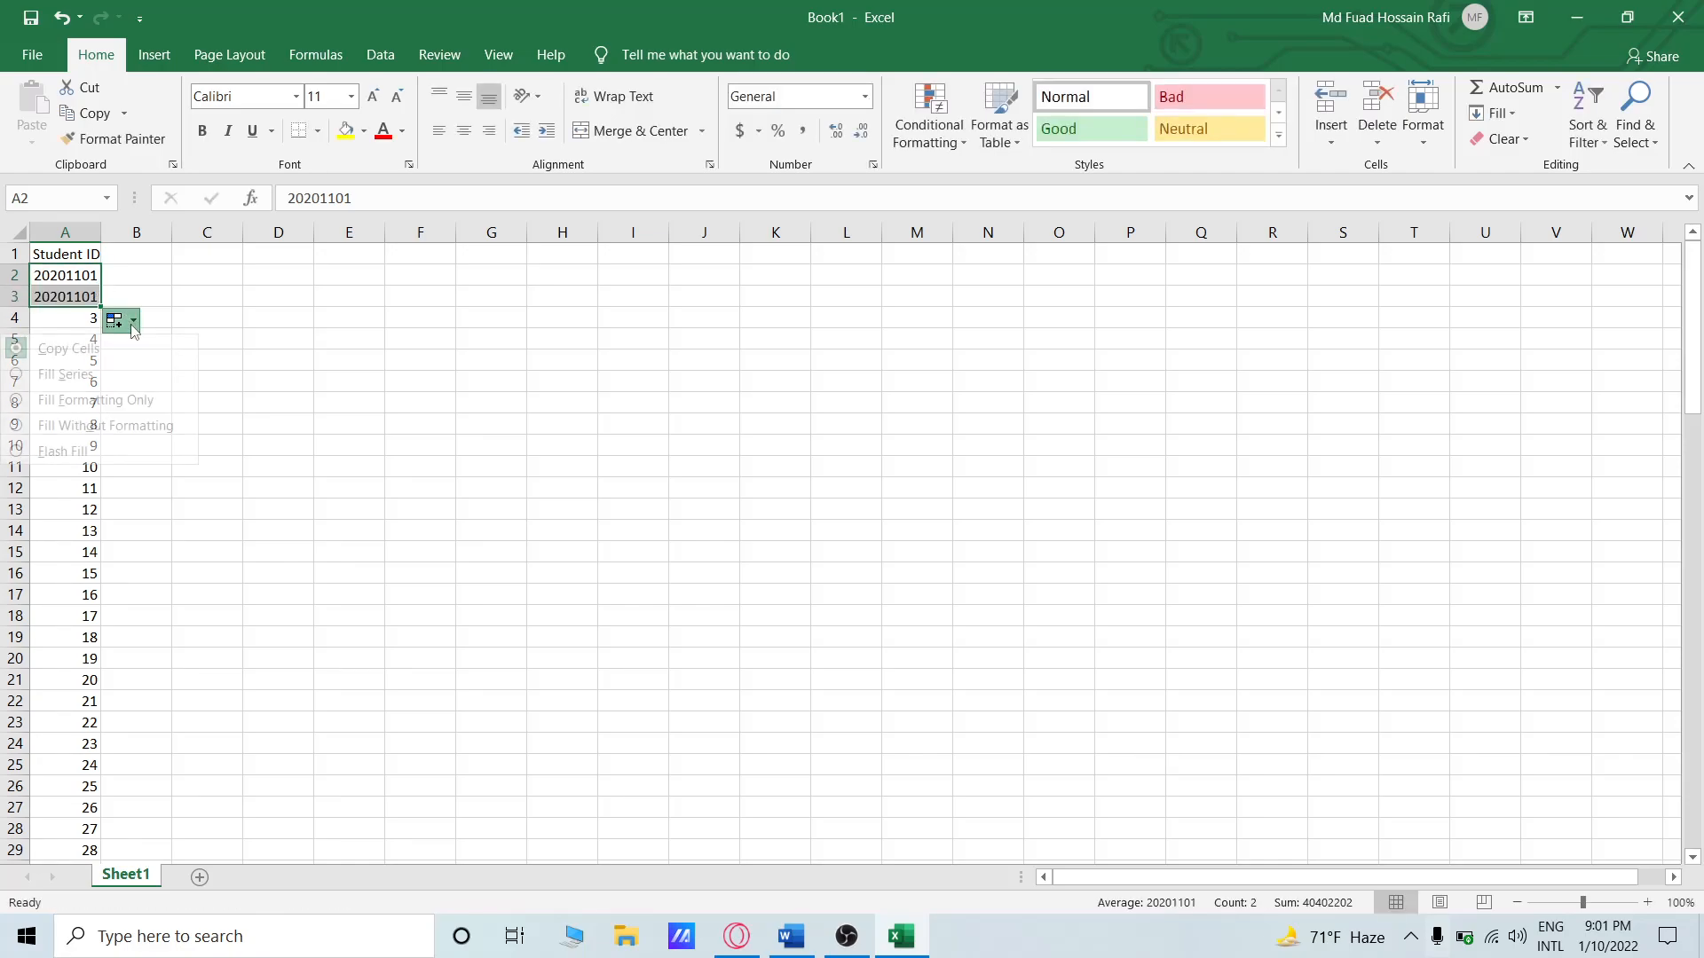
pyautogui.click(100, 348)
pyautogui.moveTo(101, 307); pyautogui.dragTo(88, 838)
pyautogui.scroll(-2, 180, 695)
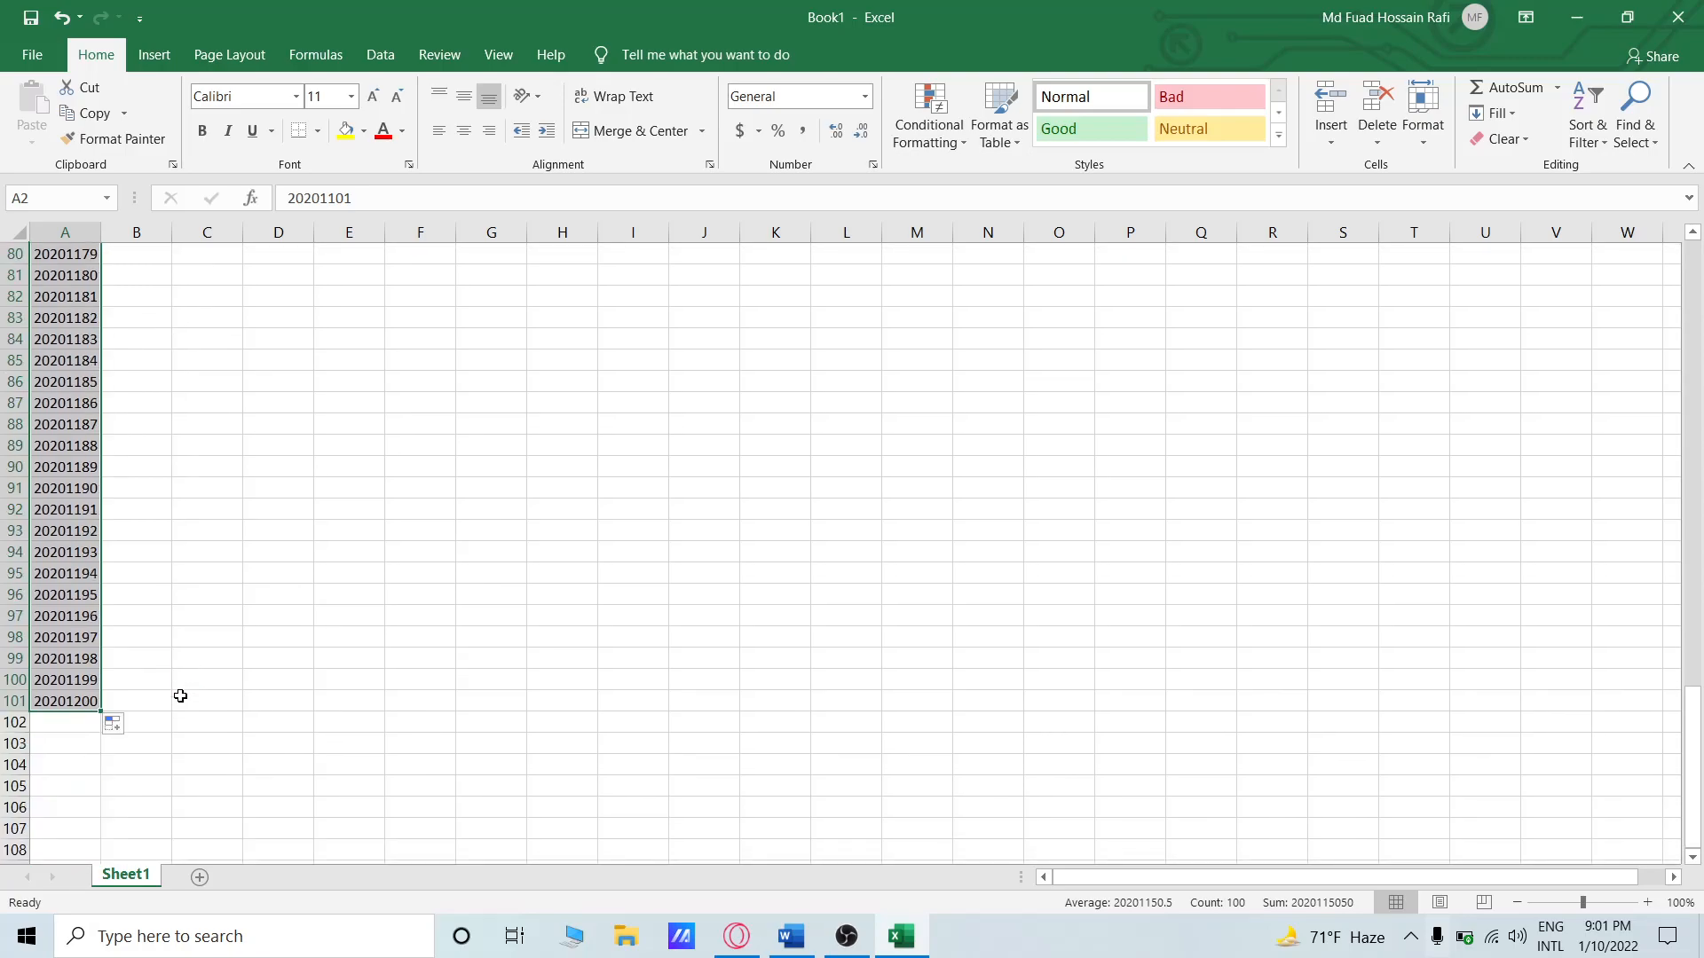
# Try to replace the last student ID in A101 with a ten-digit ID.
pyautogui.click(79, 703)
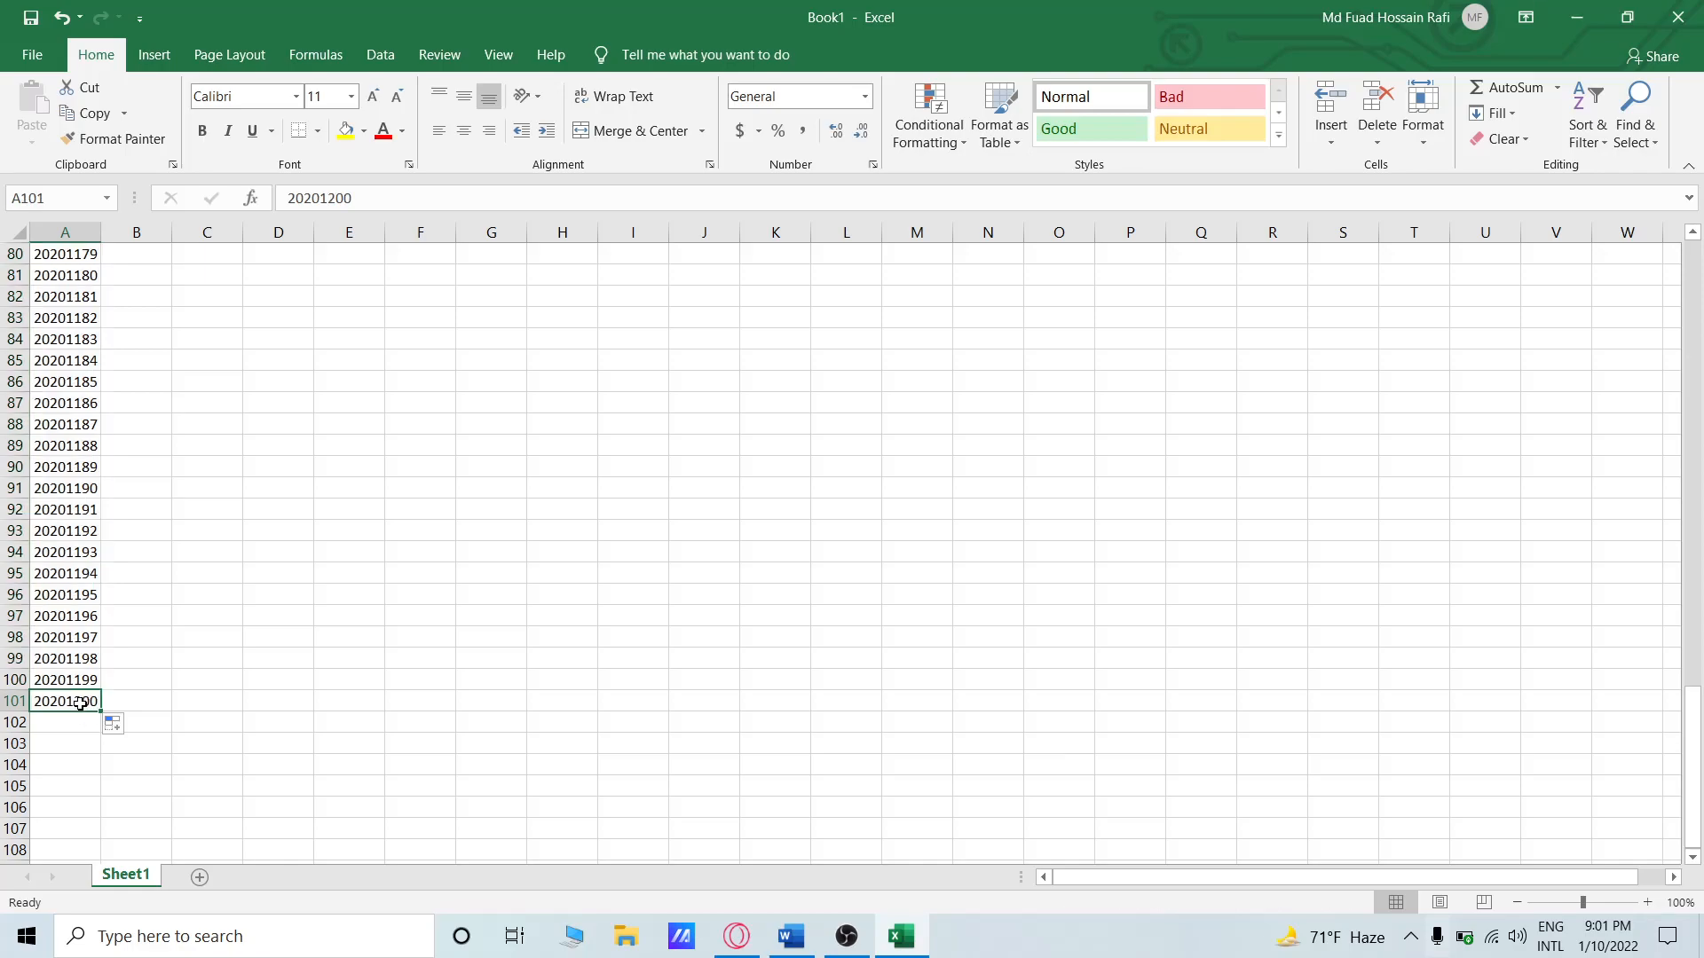
pyautogui.write('202')
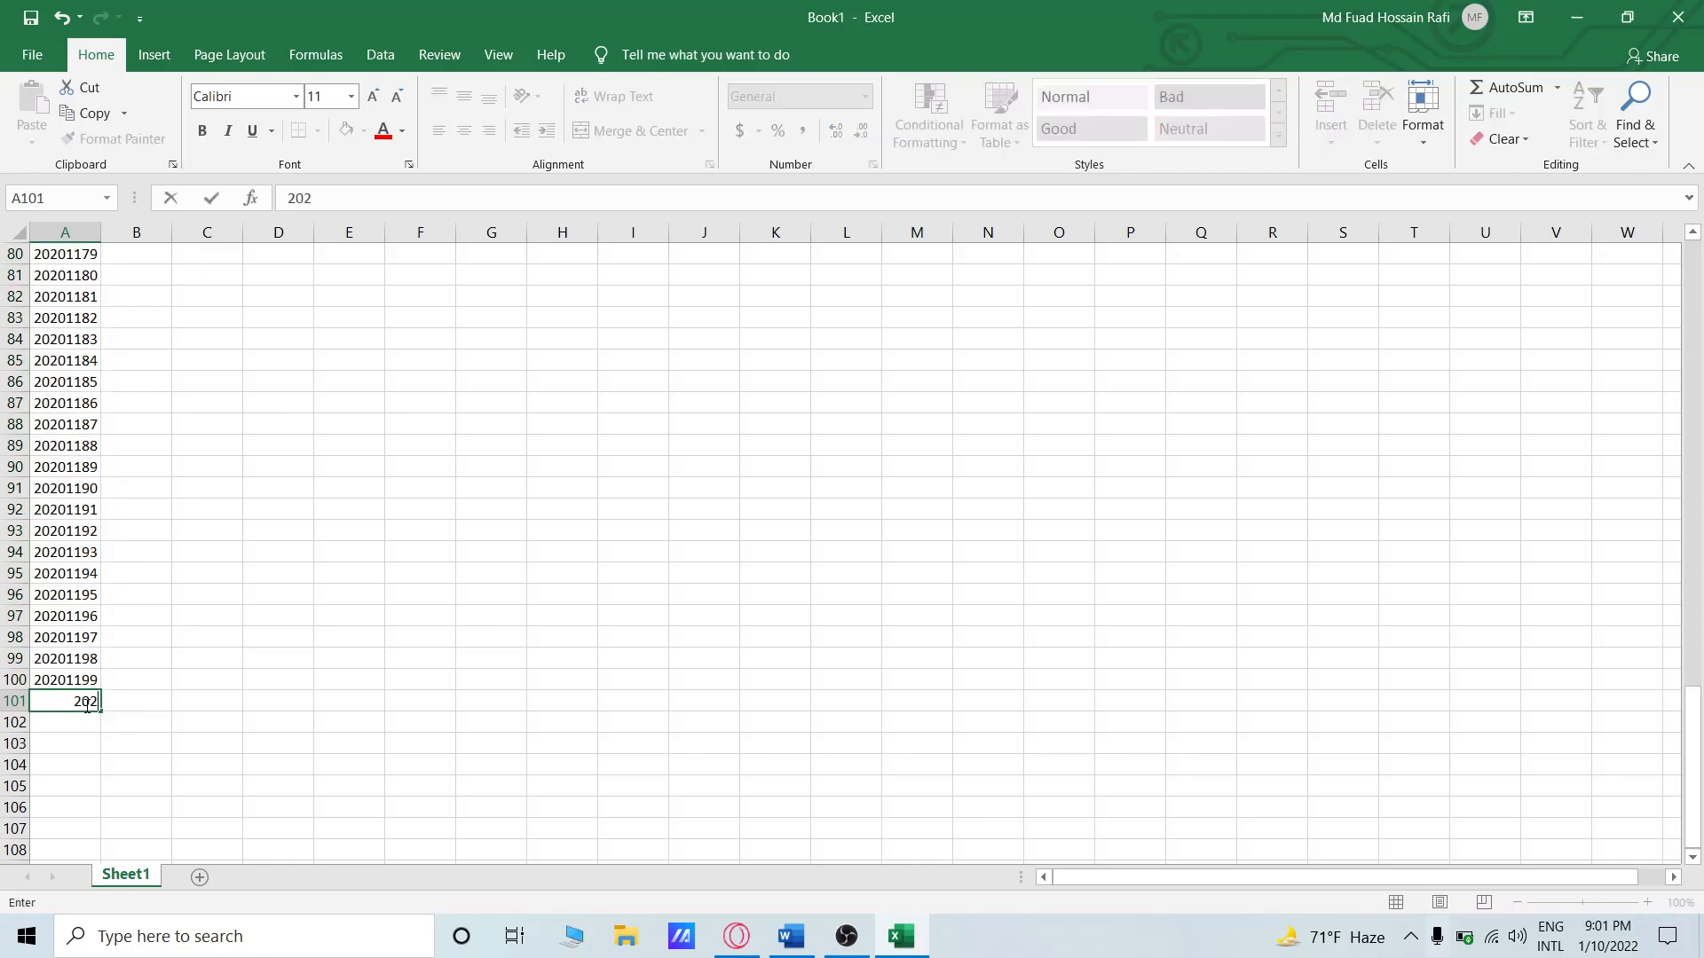
pyautogui.write('0110100')
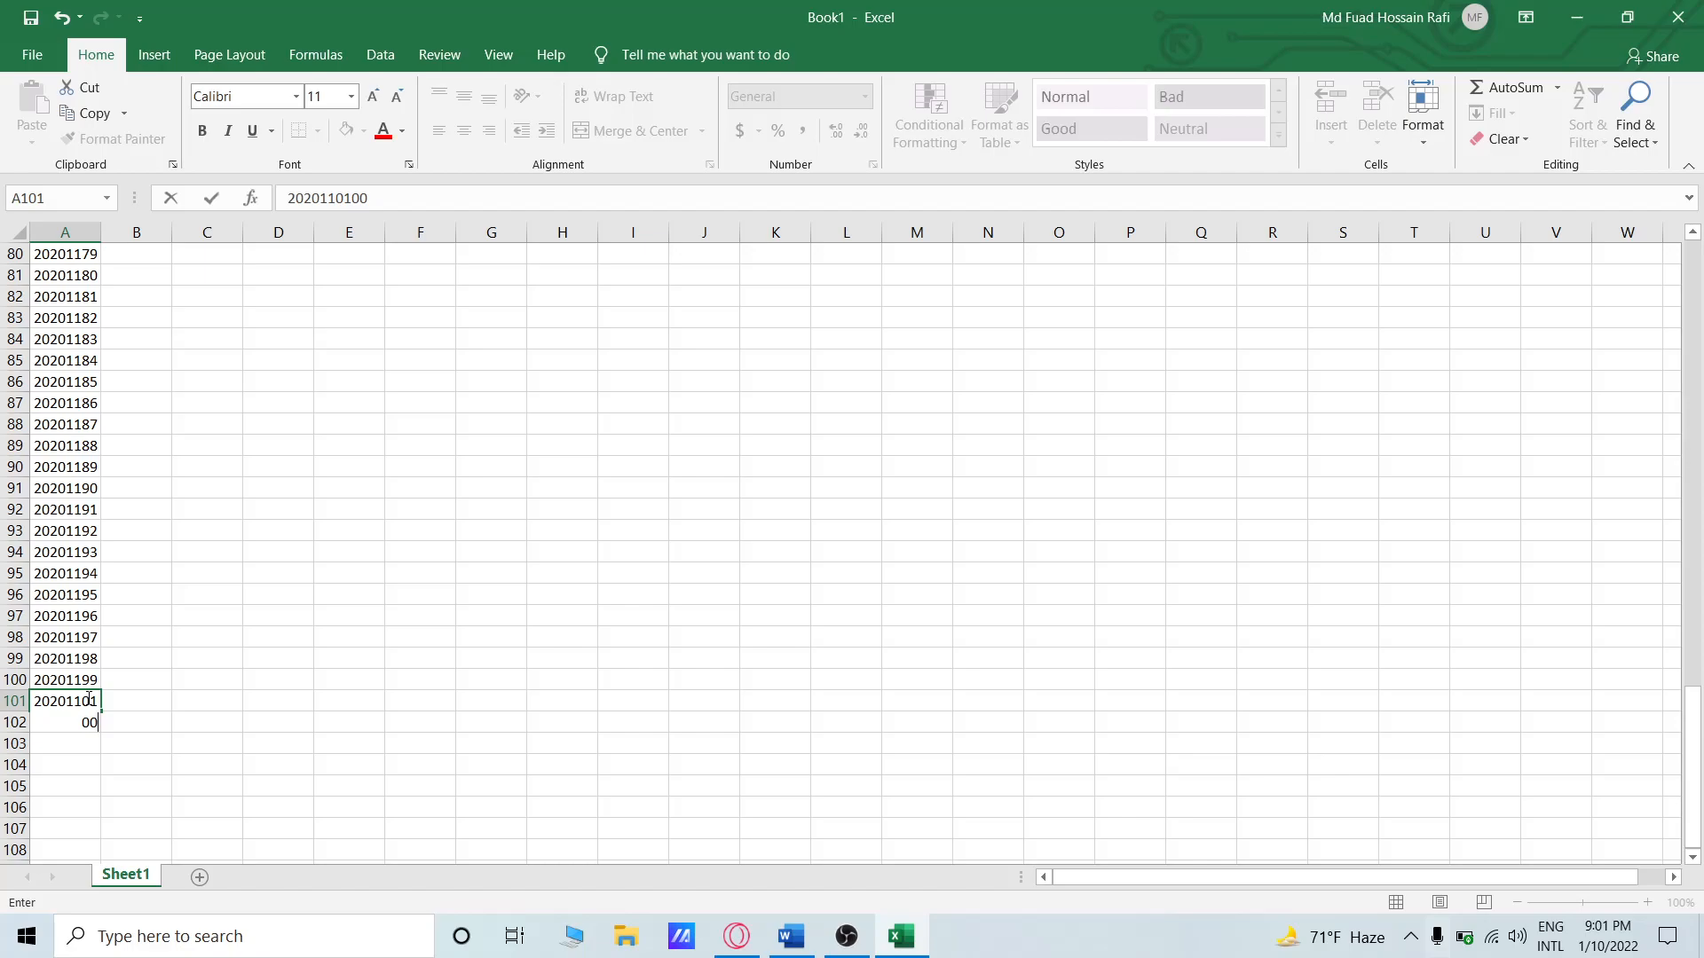
pyautogui.click(93, 701)
pyautogui.press('BackSpace')
pyautogui.write('1')
pyautogui.press('Delete')
pyautogui.write('0')
pyautogui.hotkey('ctrl', 'Return')
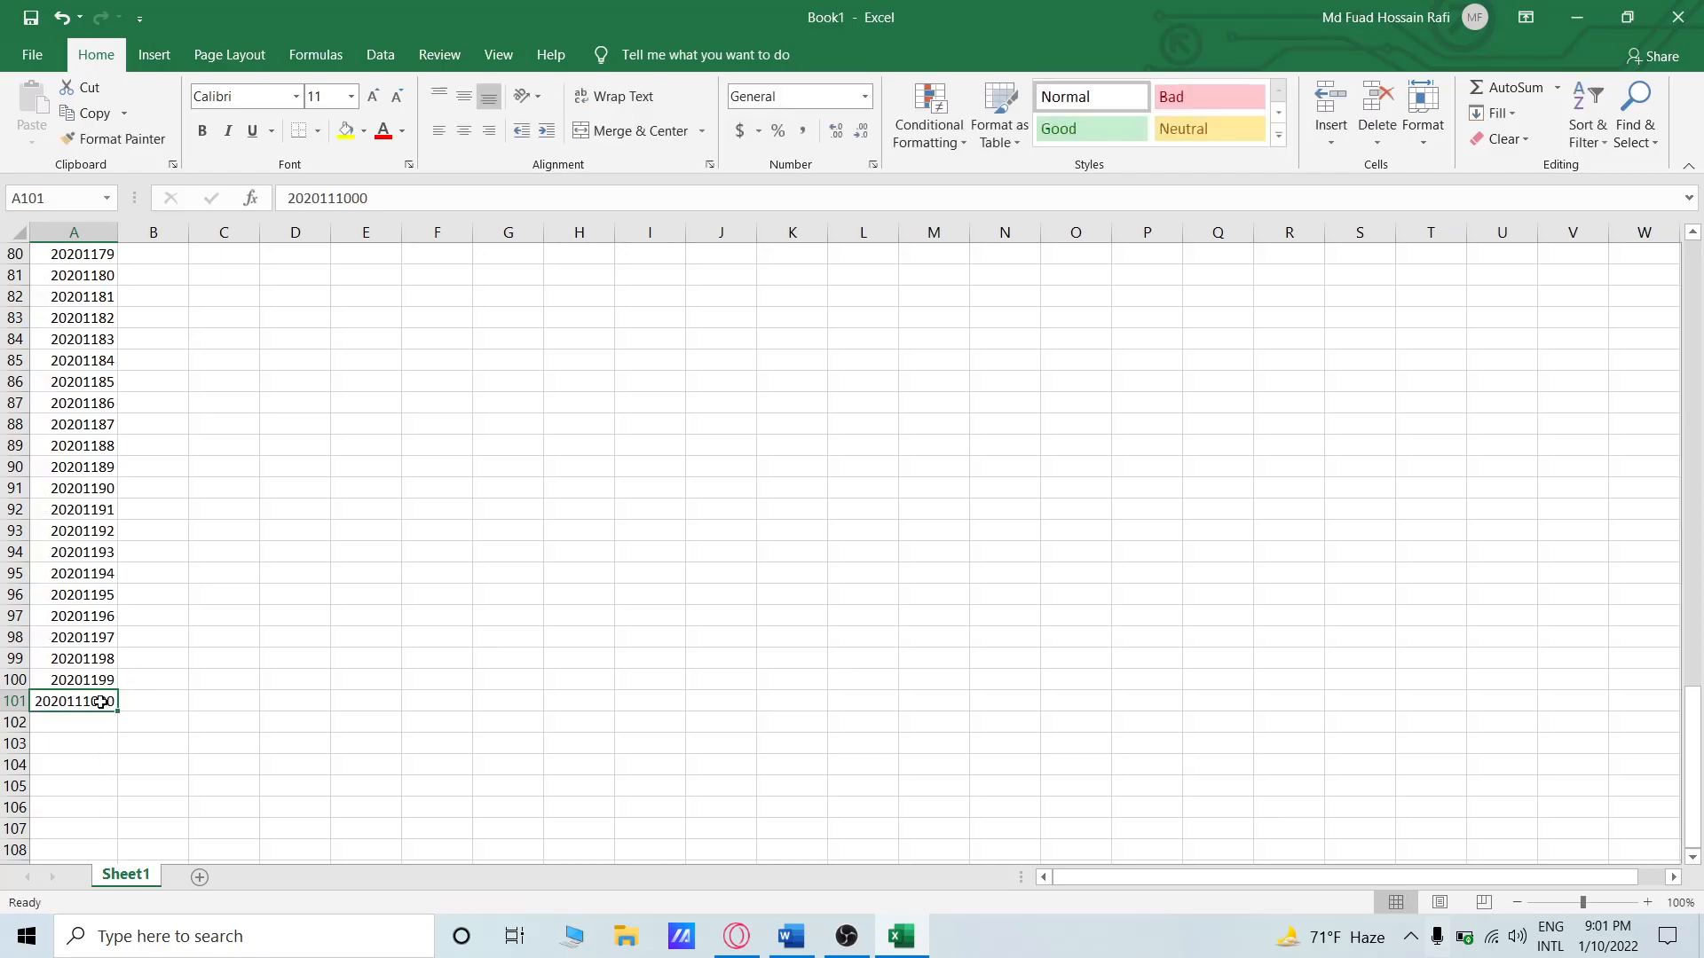
# Clear A101 and enter a nine-digit student ID ending in 100.
pyautogui.press('BackSpace')
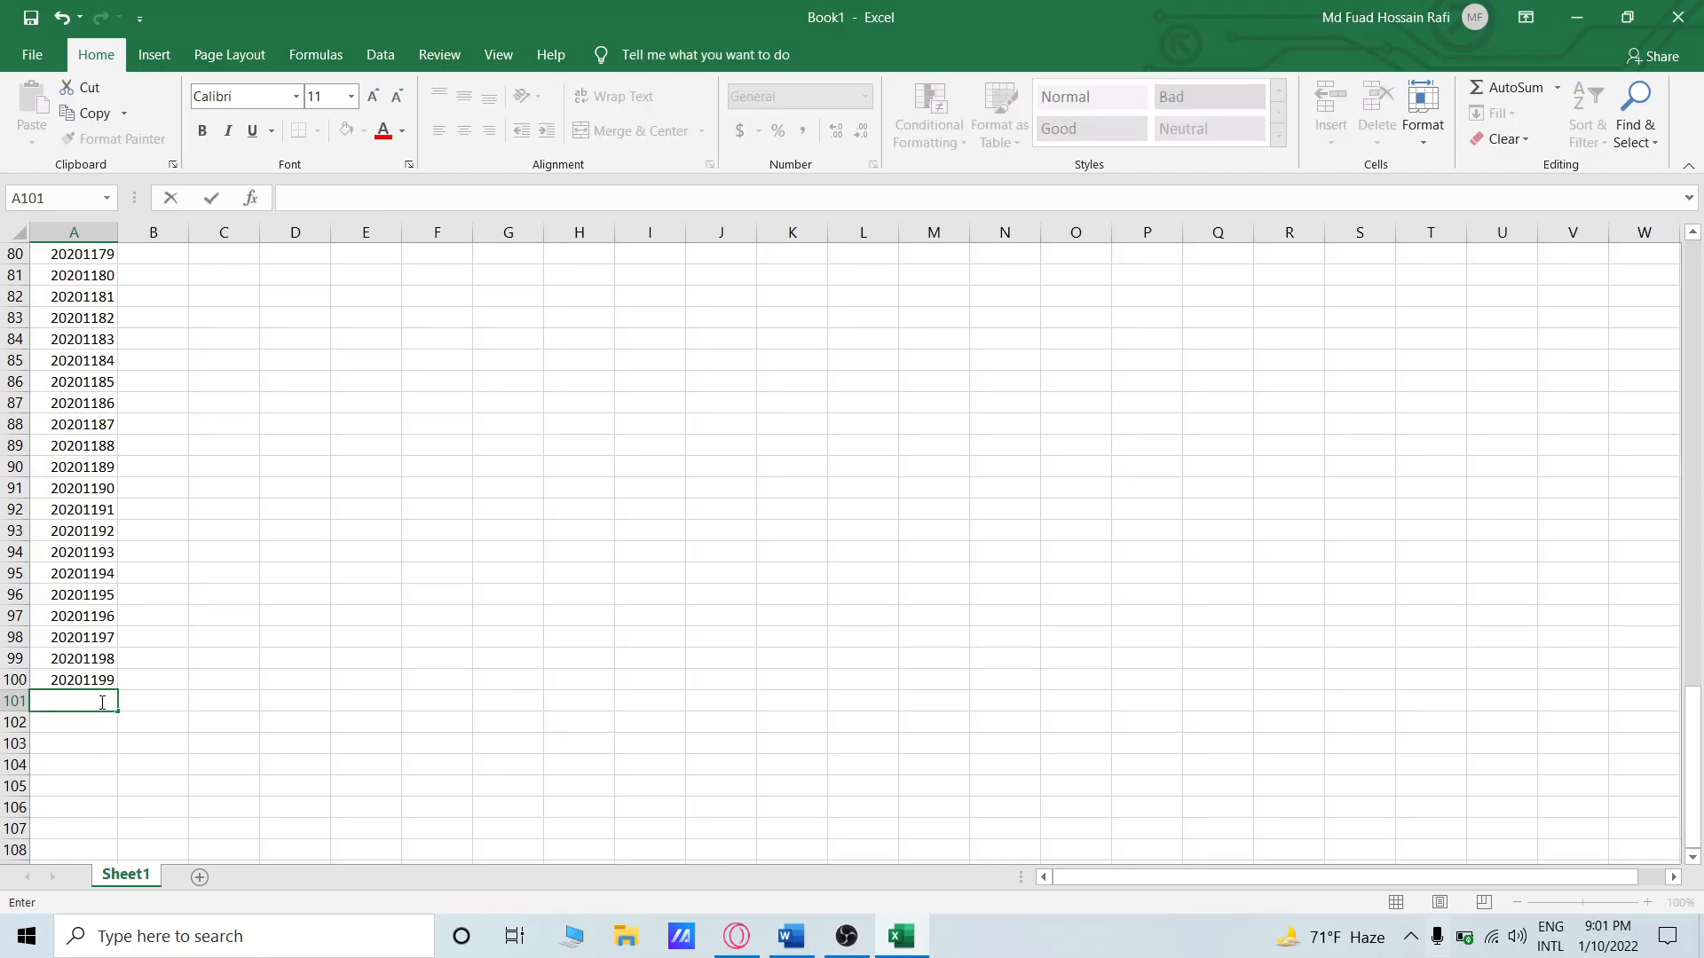
pyautogui.write('20201')
pyautogui.write('110')
pyautogui.press('BackSpace')
pyautogui.write('100')
pyautogui.click(240, 592)
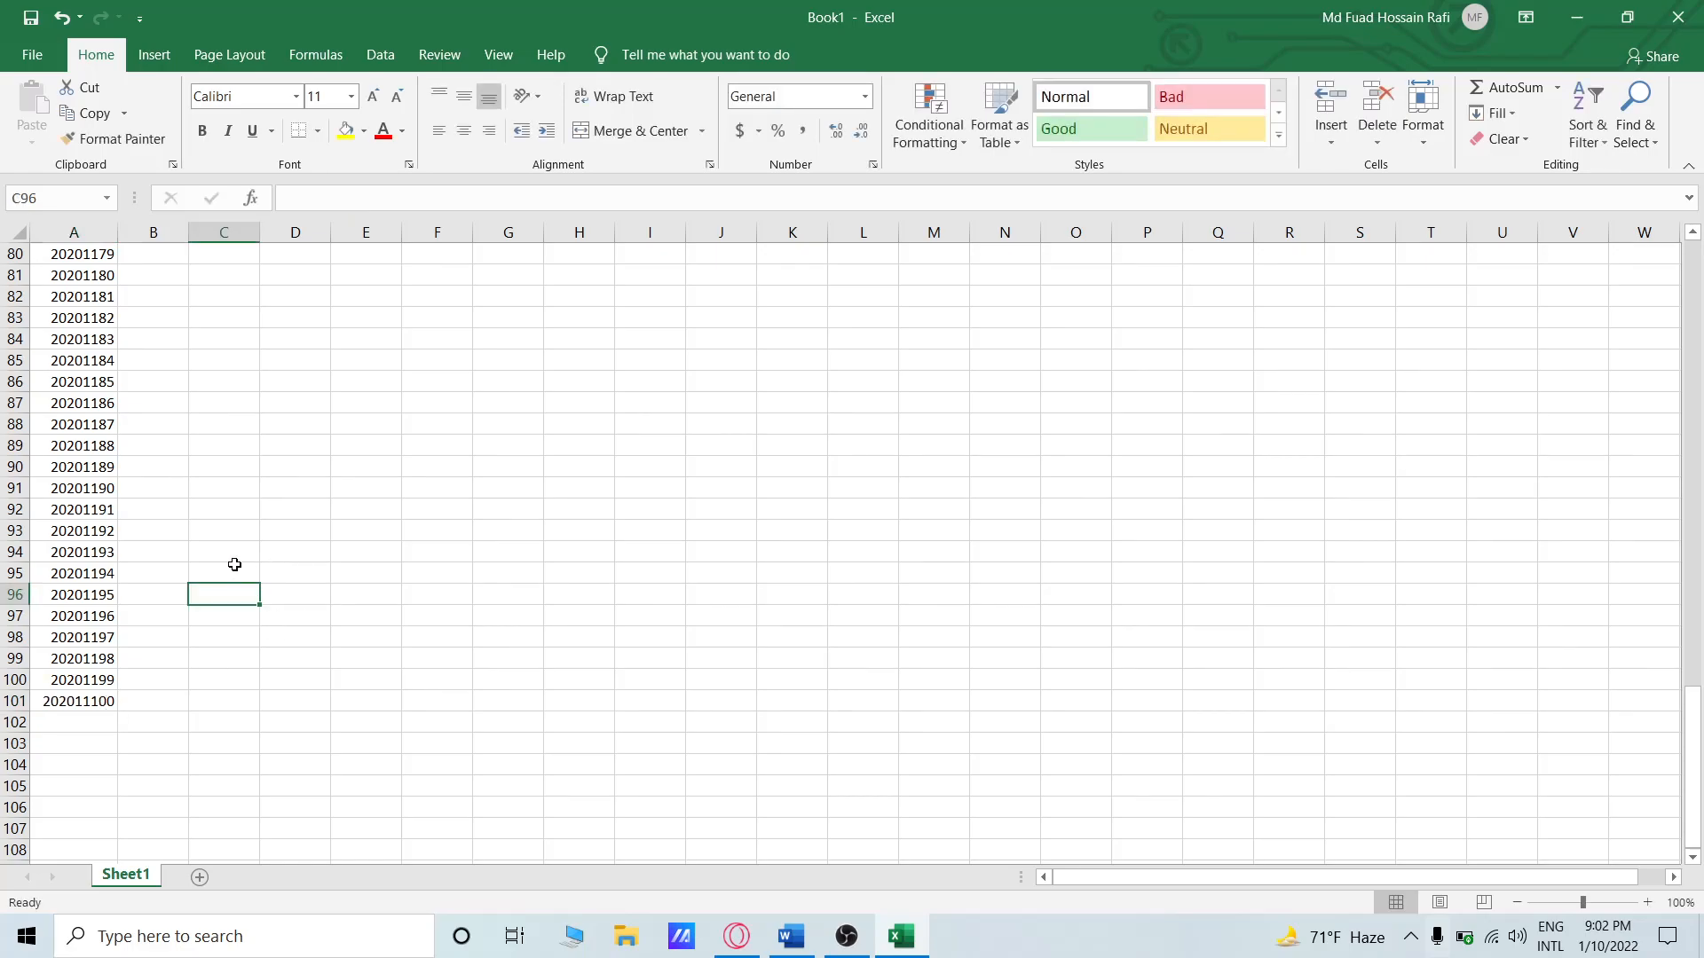
# Try Middle Align on the Student ID heading in A1 and revert it to Bottom Align.
pyautogui.scroll(13, 308, 559)
pyautogui.scroll(13, 310, 557)
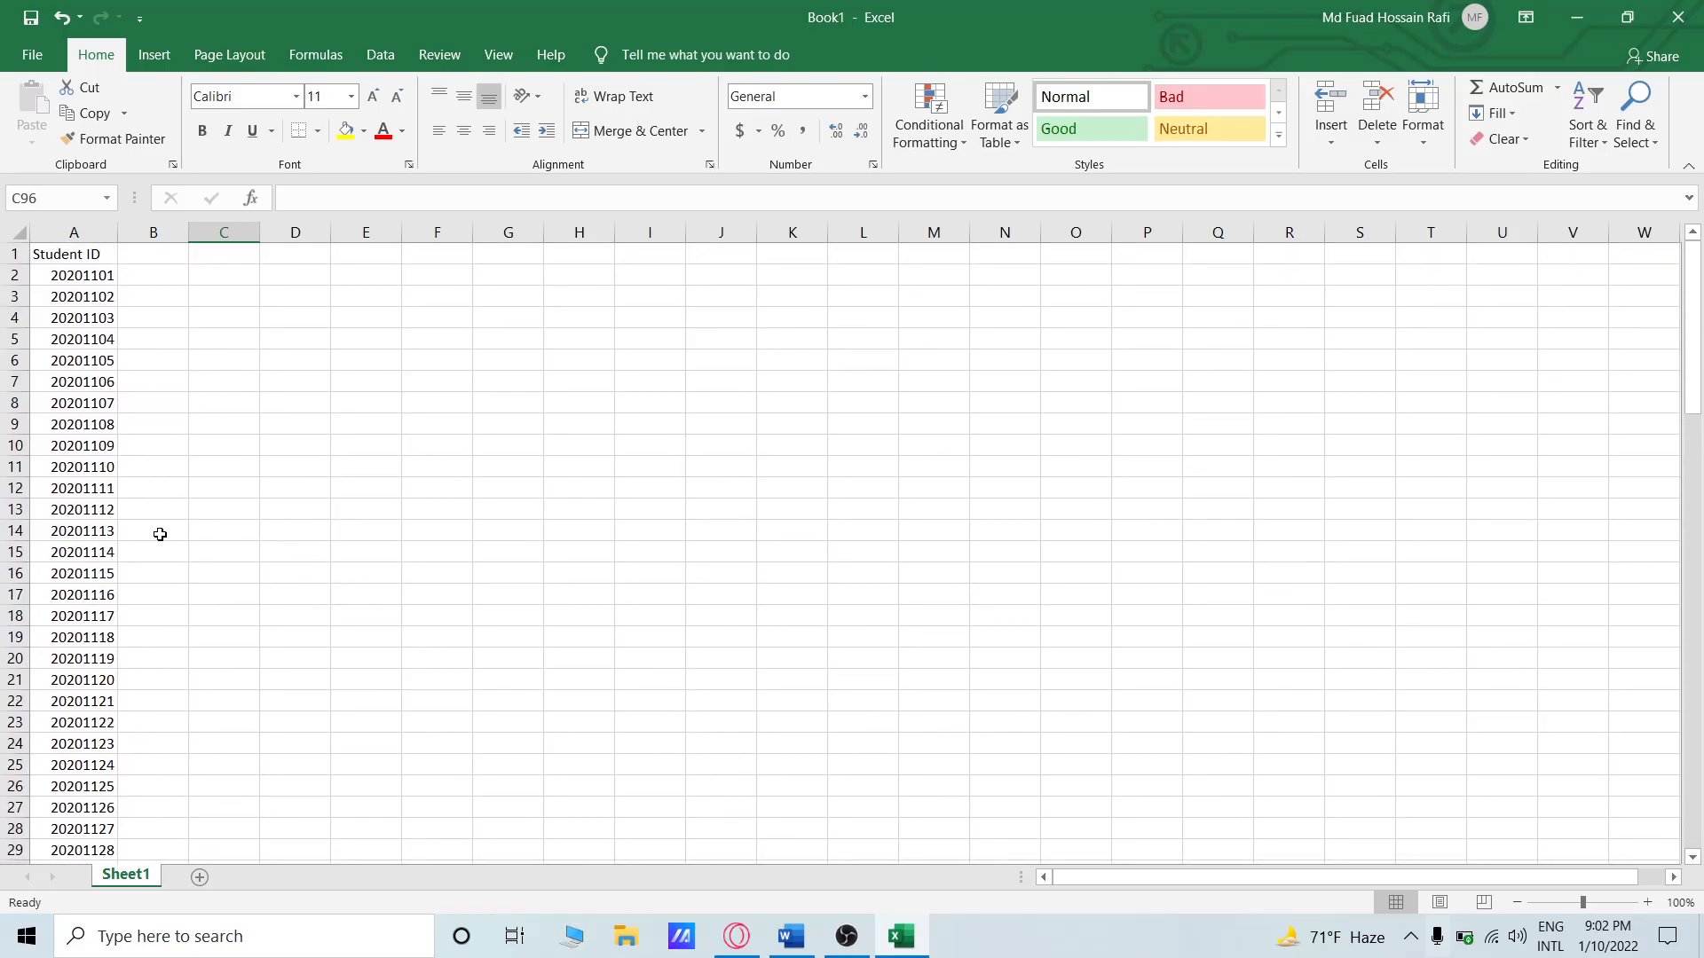
pyautogui.click(71, 258)
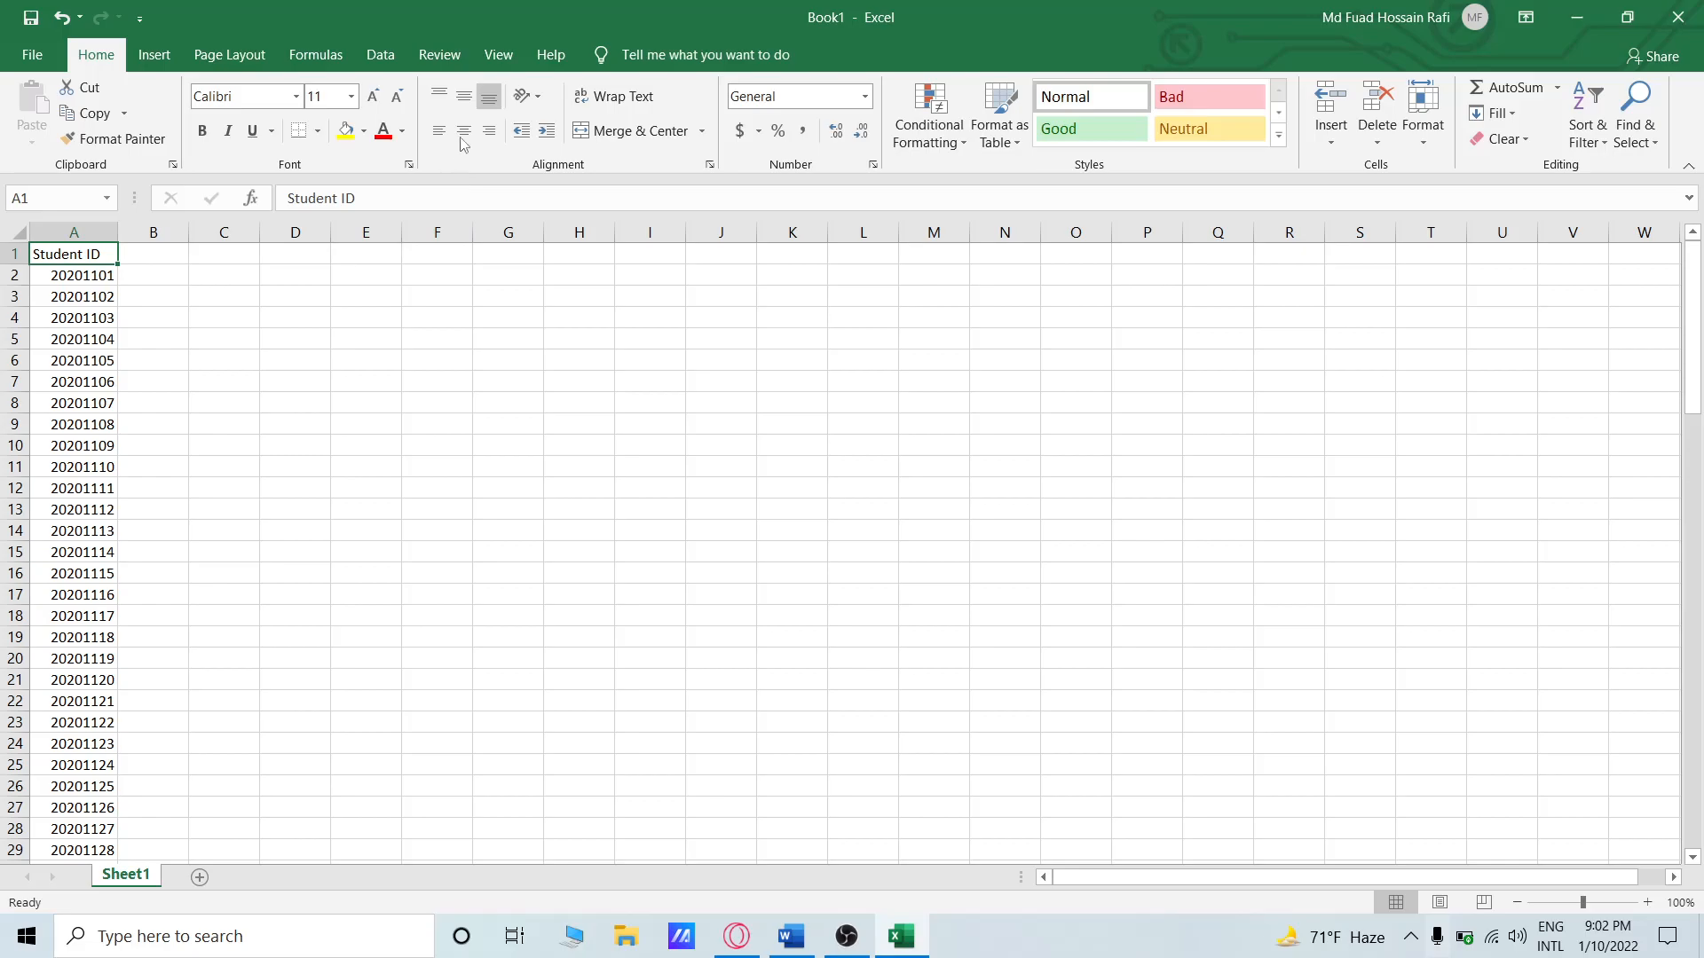
pyautogui.click(463, 96)
pyautogui.rightClick(99, 256)
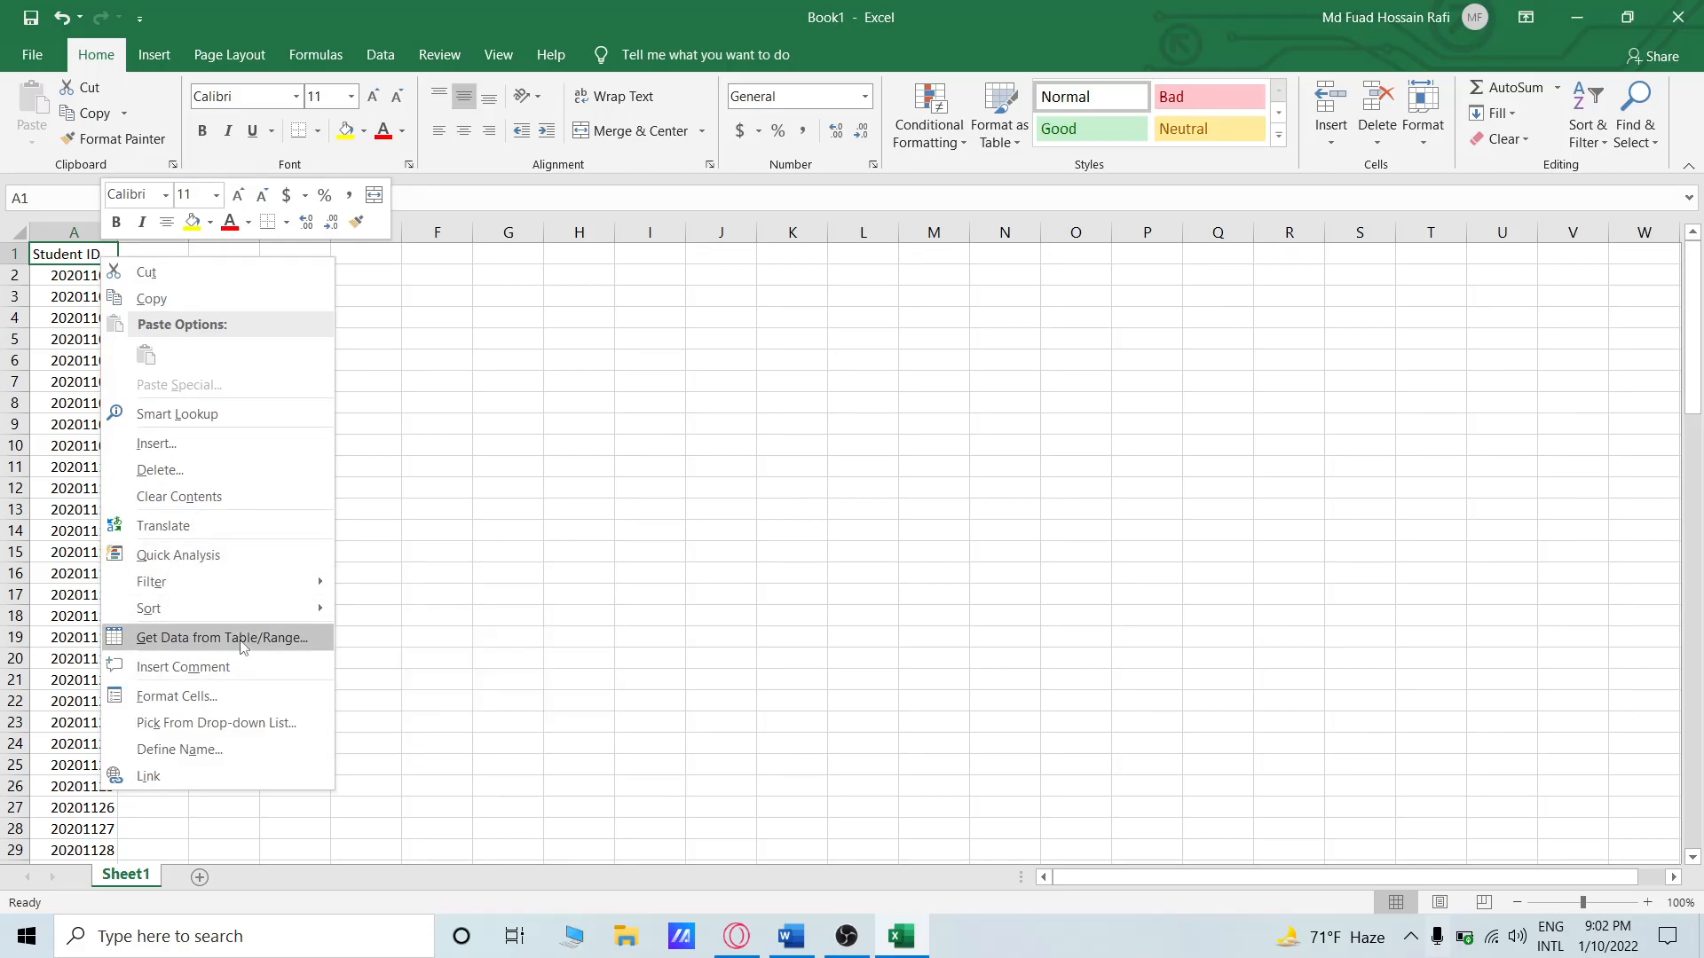
pyautogui.click(489, 96)
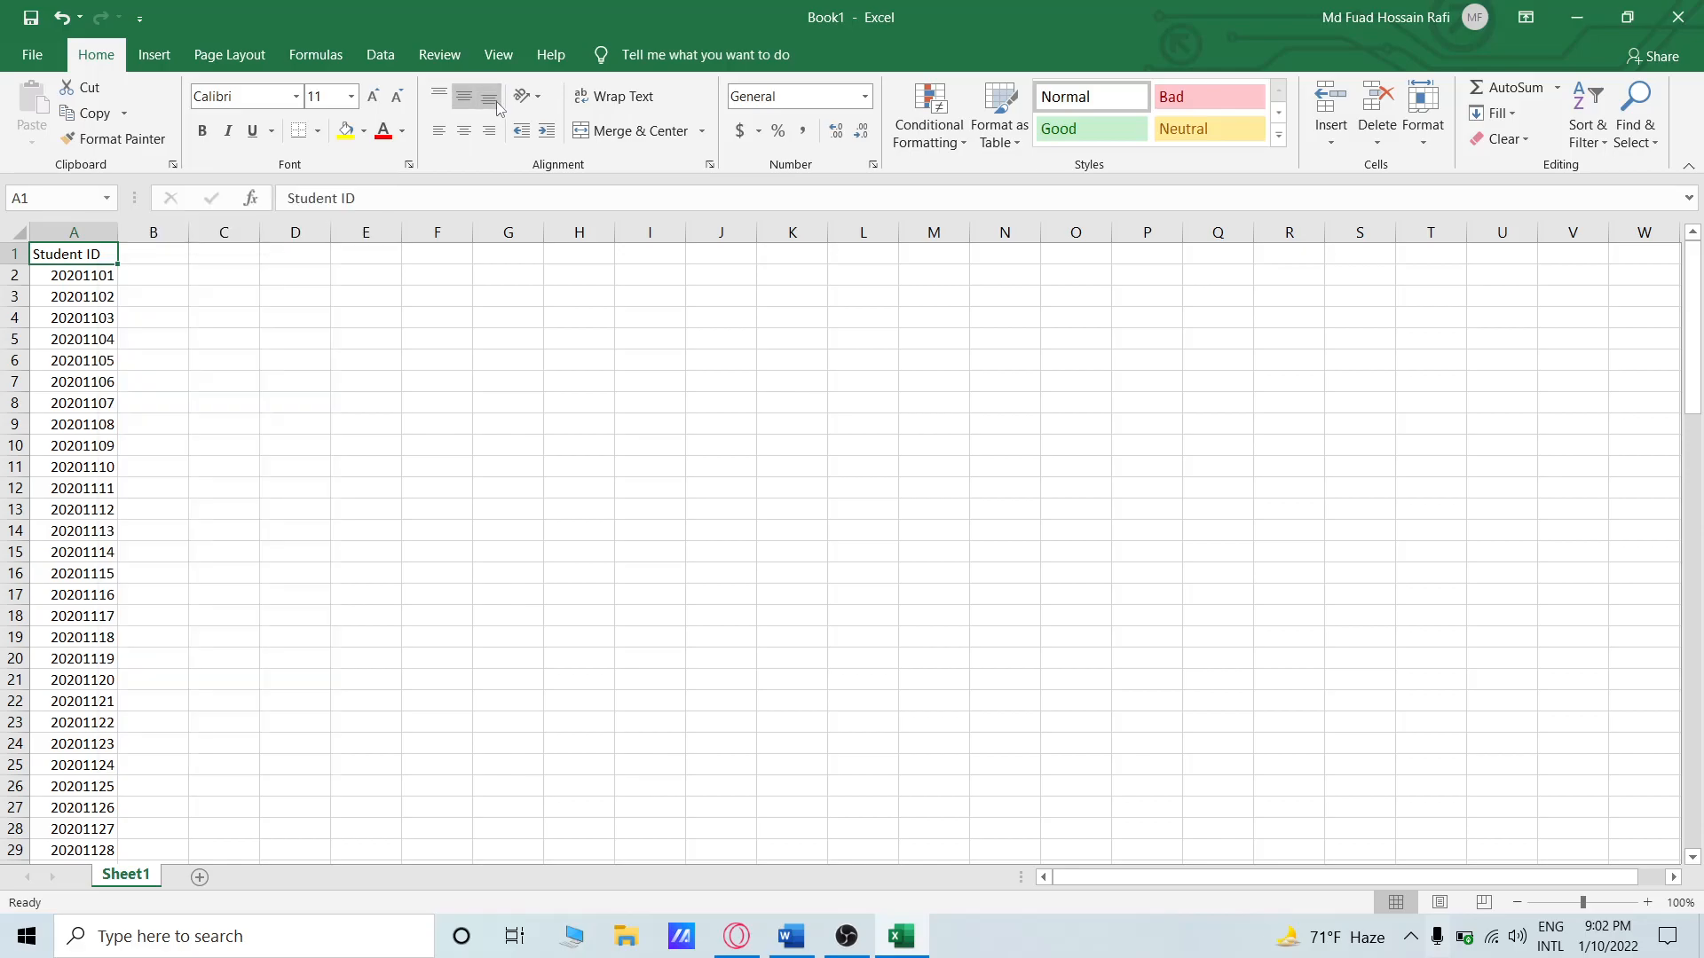
pyautogui.doubleClick(77, 258)
pyautogui.moveTo(104, 257); pyautogui.dragTo(31, 257)
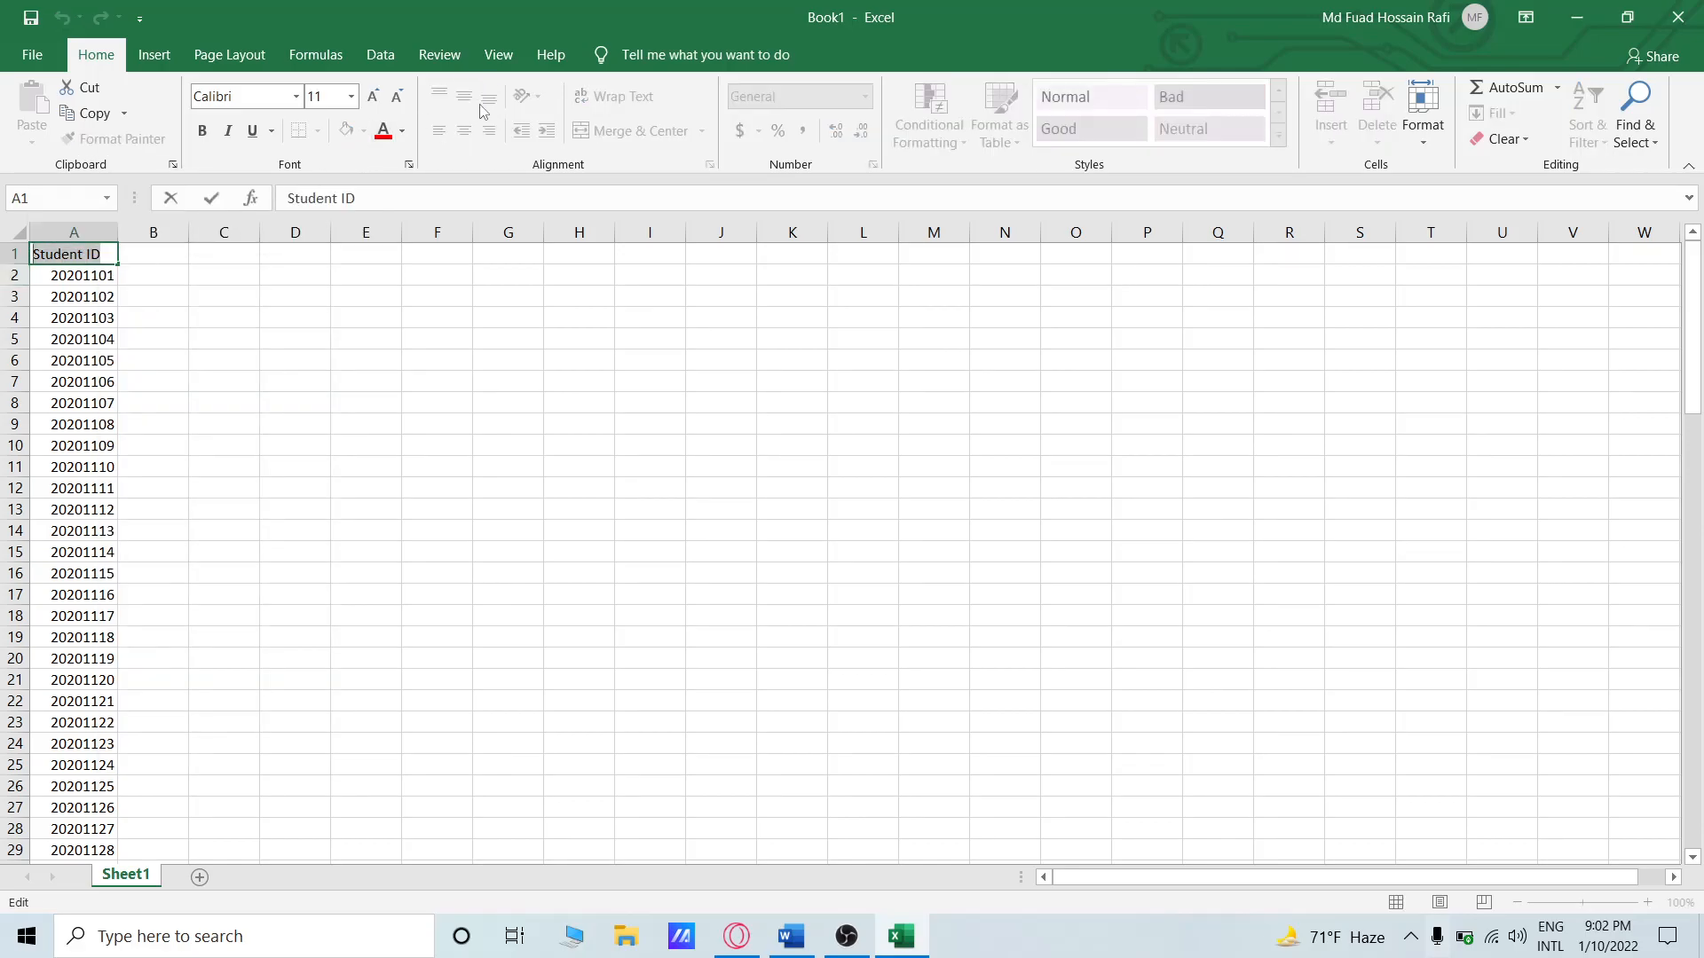
pyautogui.rightClick(66, 257)
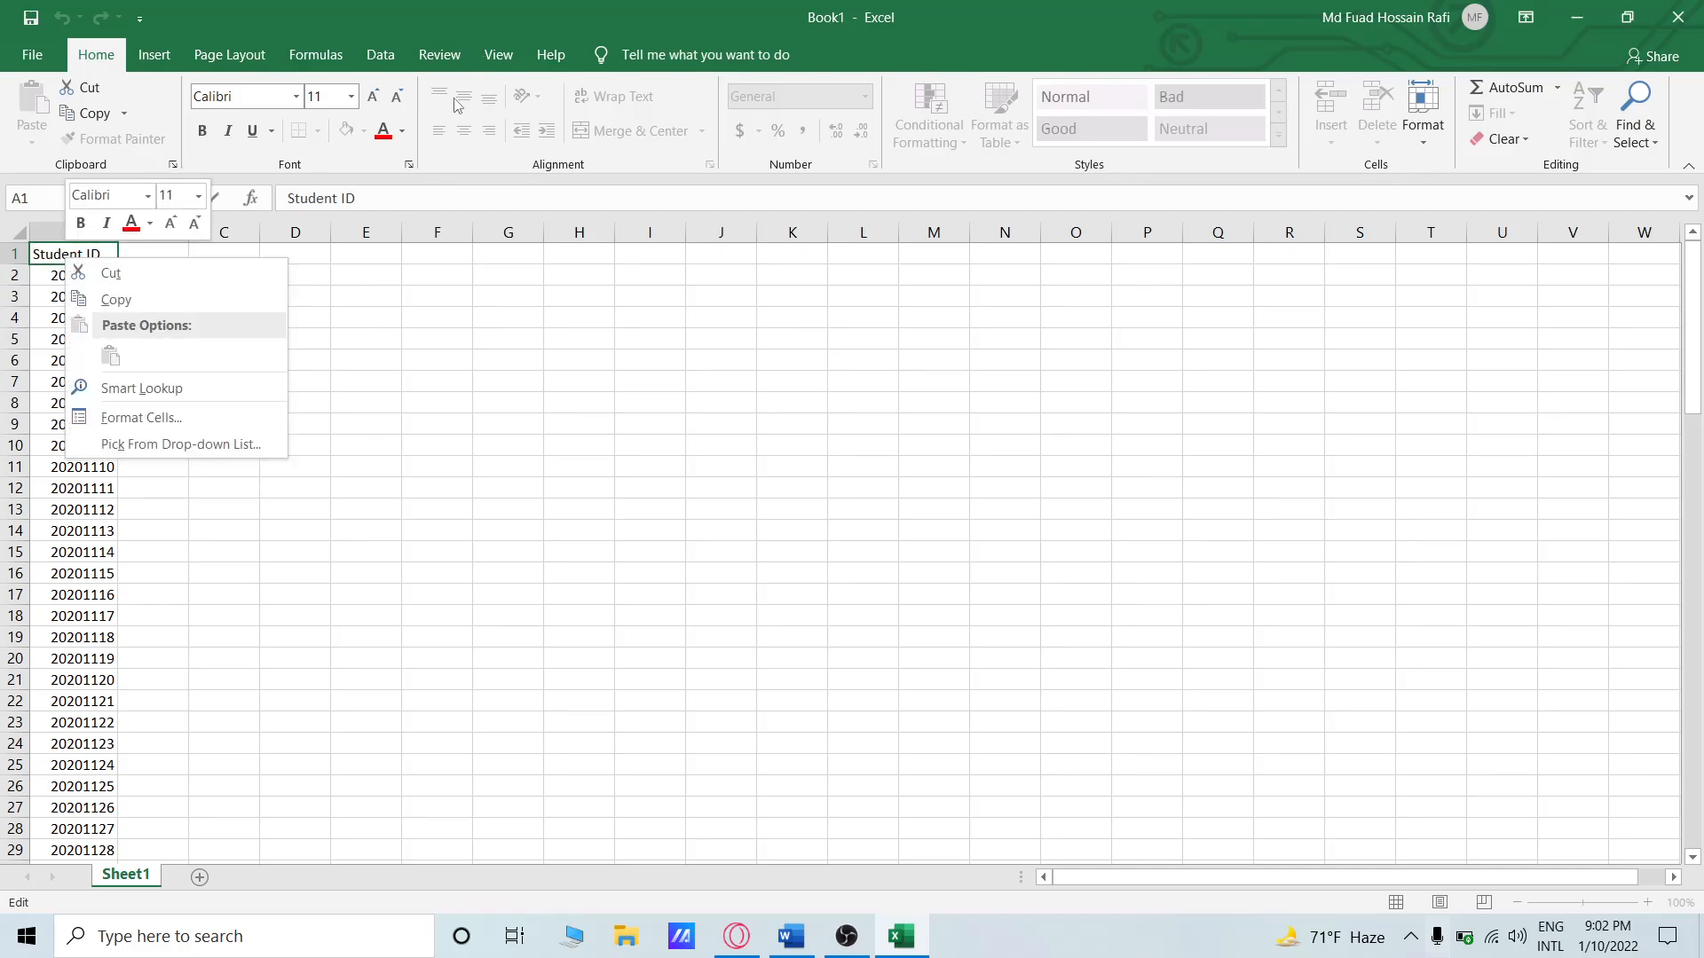
pyautogui.press('Escape')
pyautogui.click(236, 302)
pyautogui.click(169, 270)
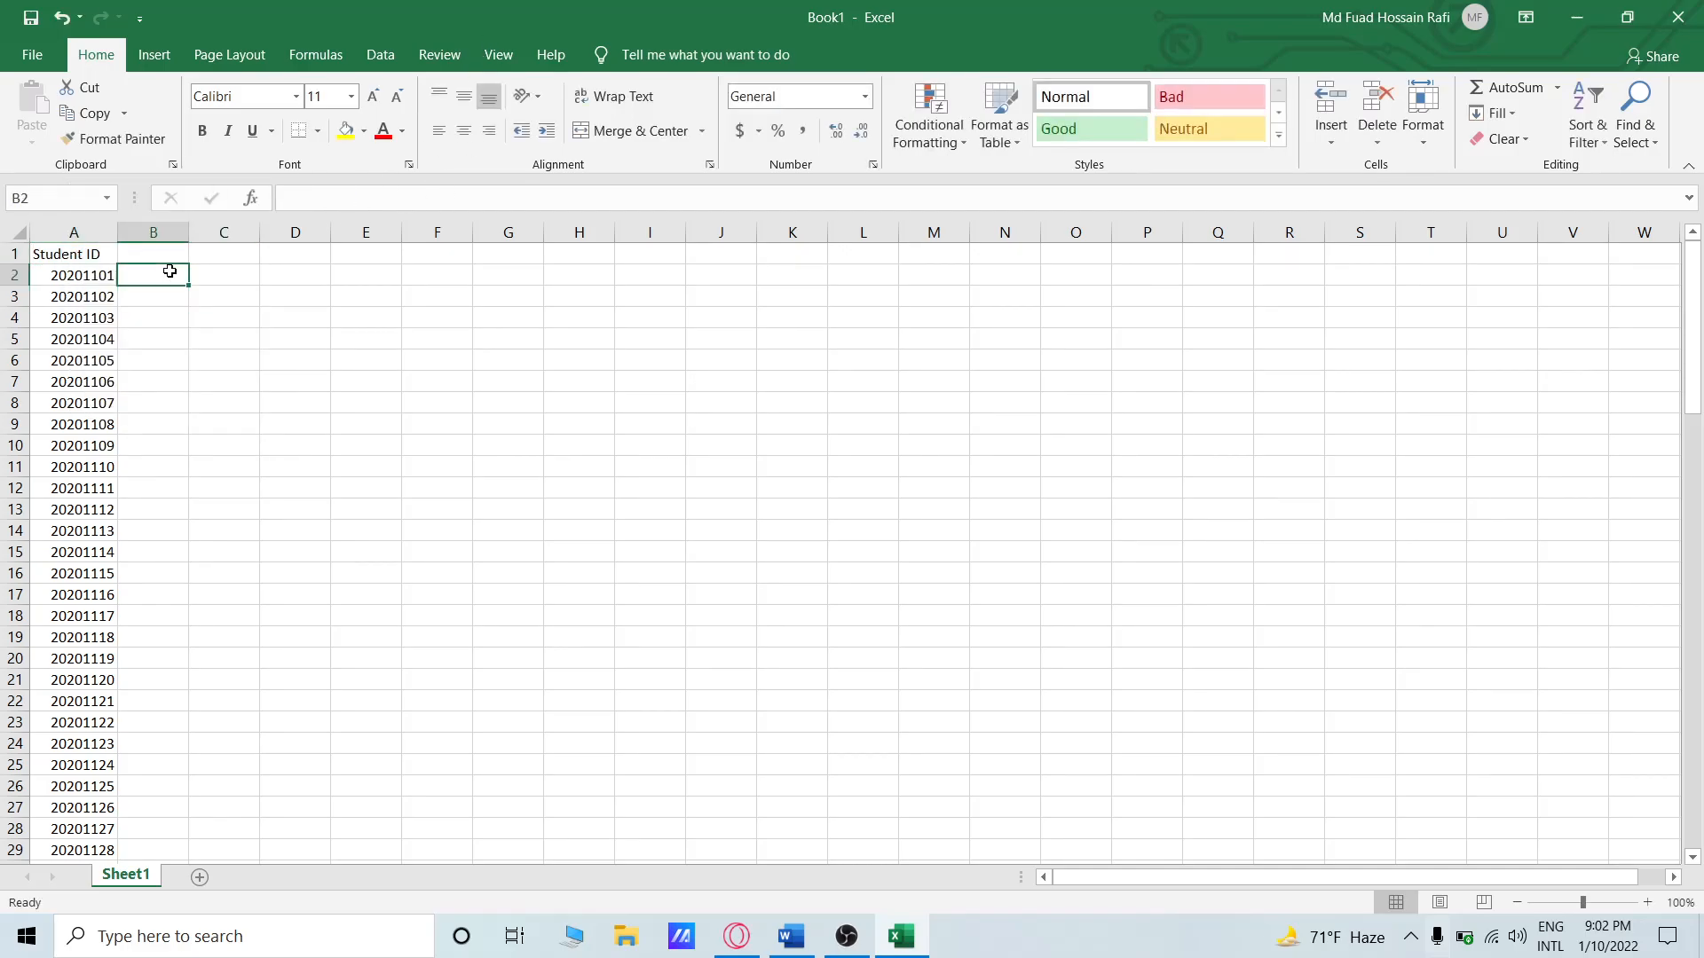
pyautogui.click(170, 254)
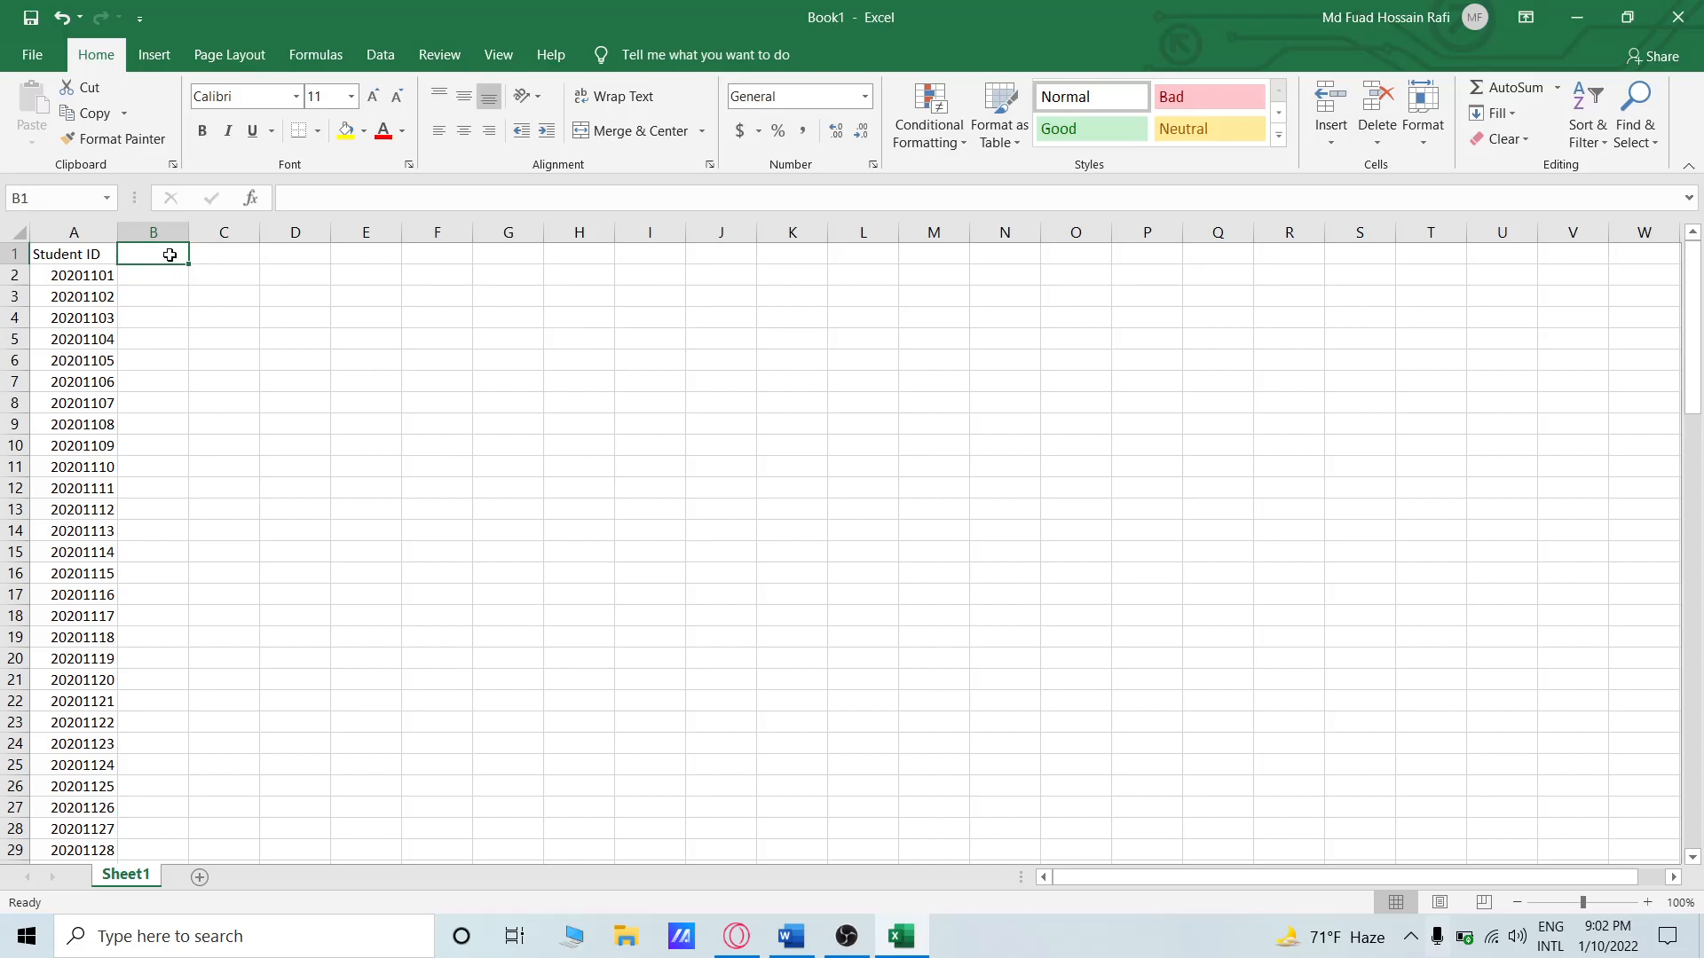
pyautogui.scroll(-4, 97, 346)
pyautogui.scroll(4, 106, 345)
pyautogui.scroll(-20, 106, 345)
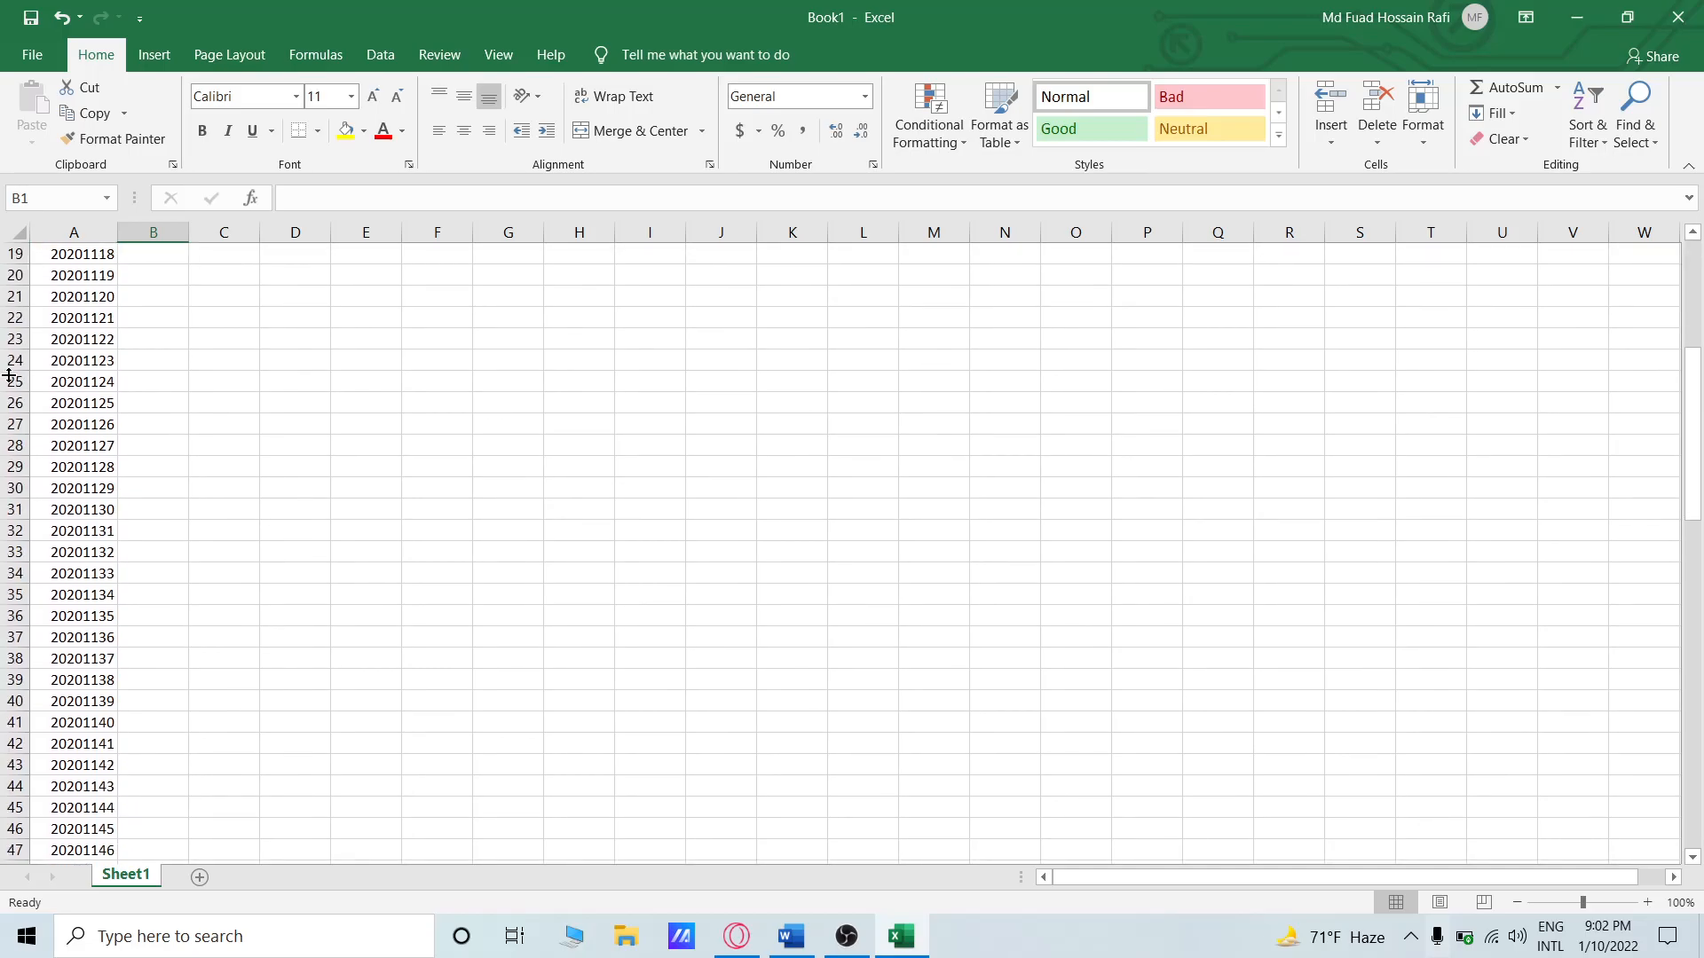
pyautogui.scroll(20, 69, 443)
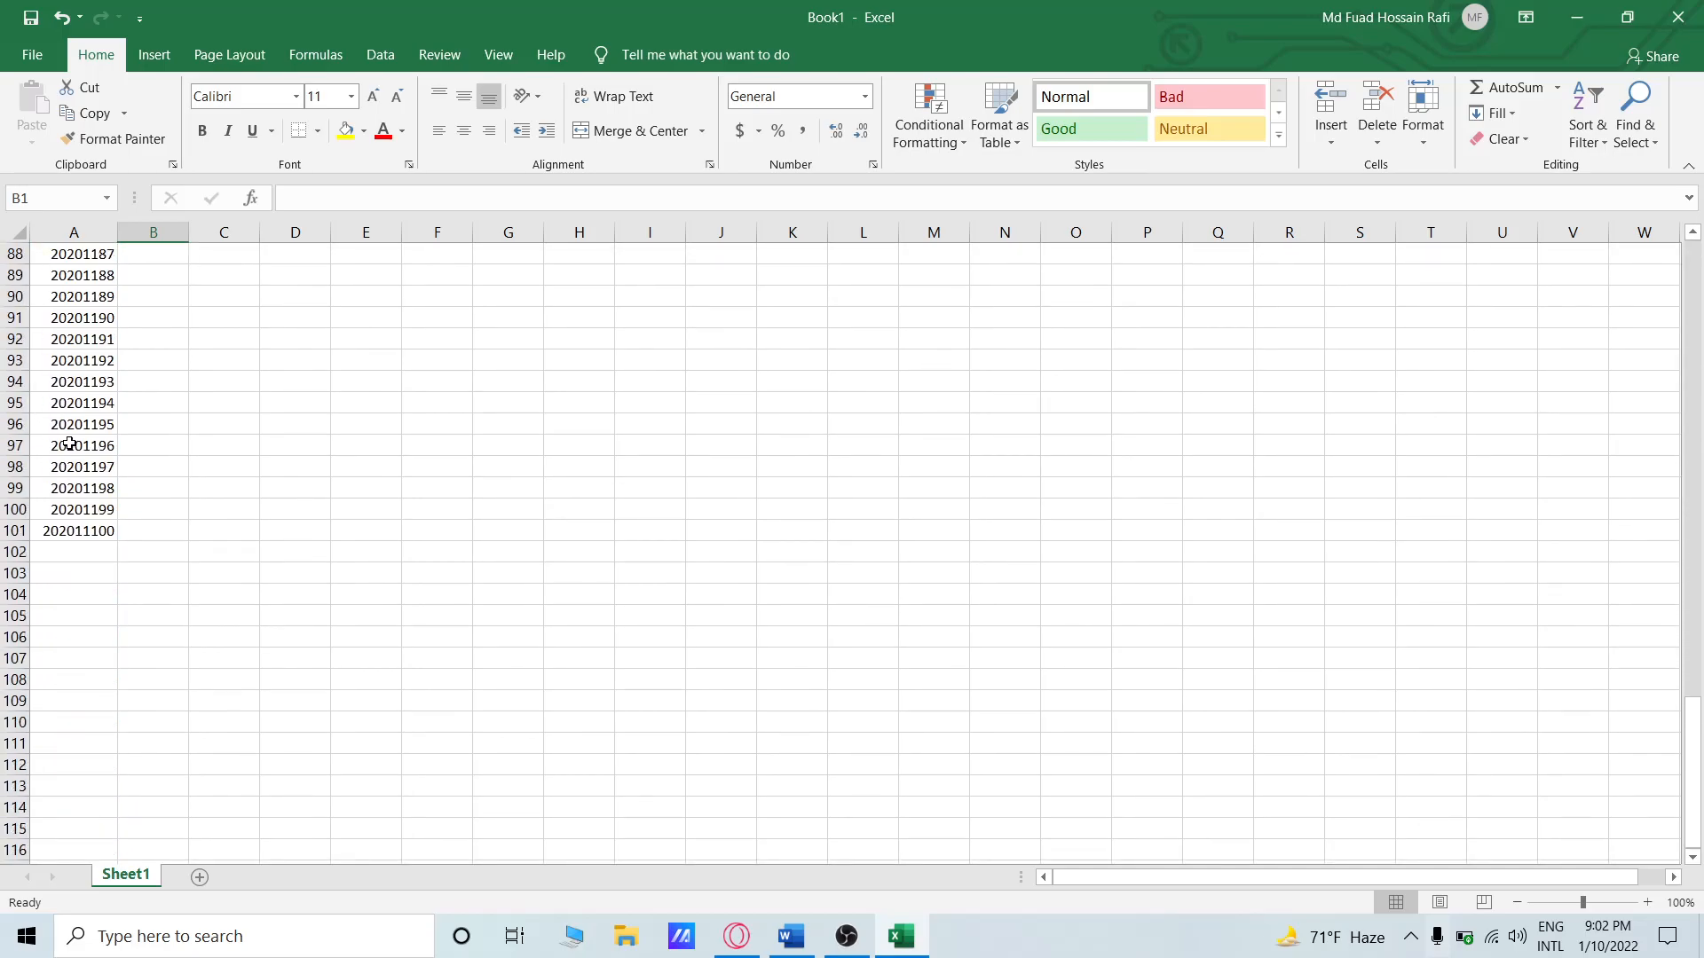
# Switch to the ClickUp board in the browser, mark the "100 Students by roll" task complete, and return to the workbook.
pyautogui.scroll(8, 69, 443)
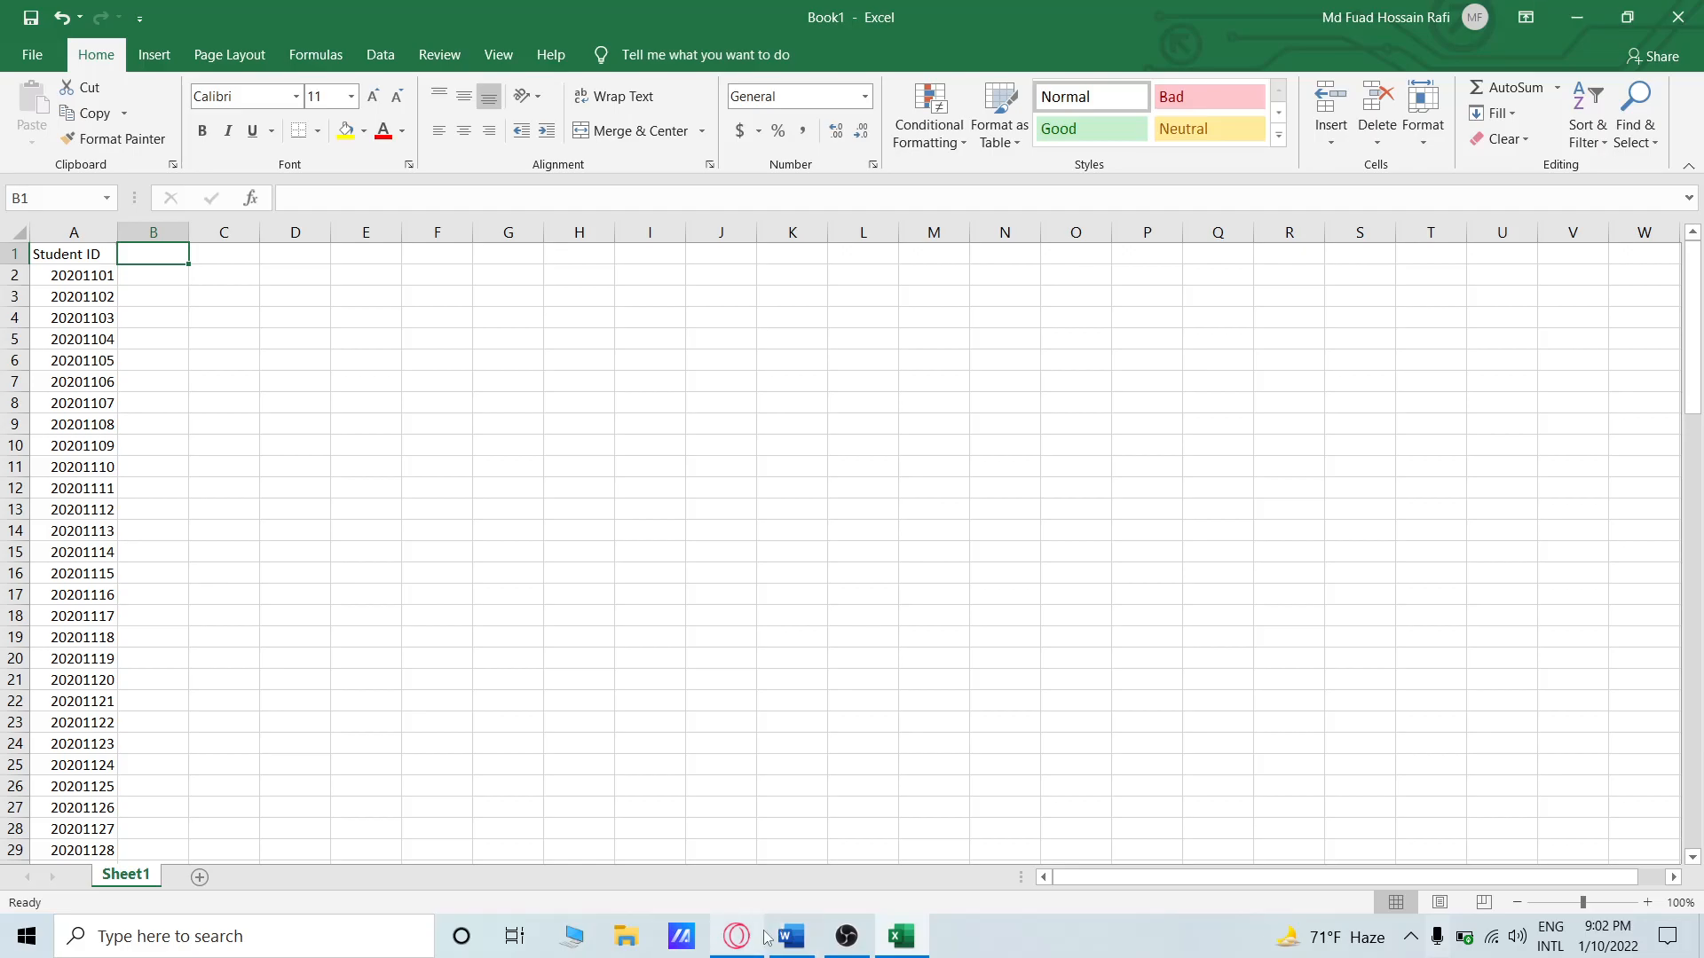
pyautogui.click(736, 936)
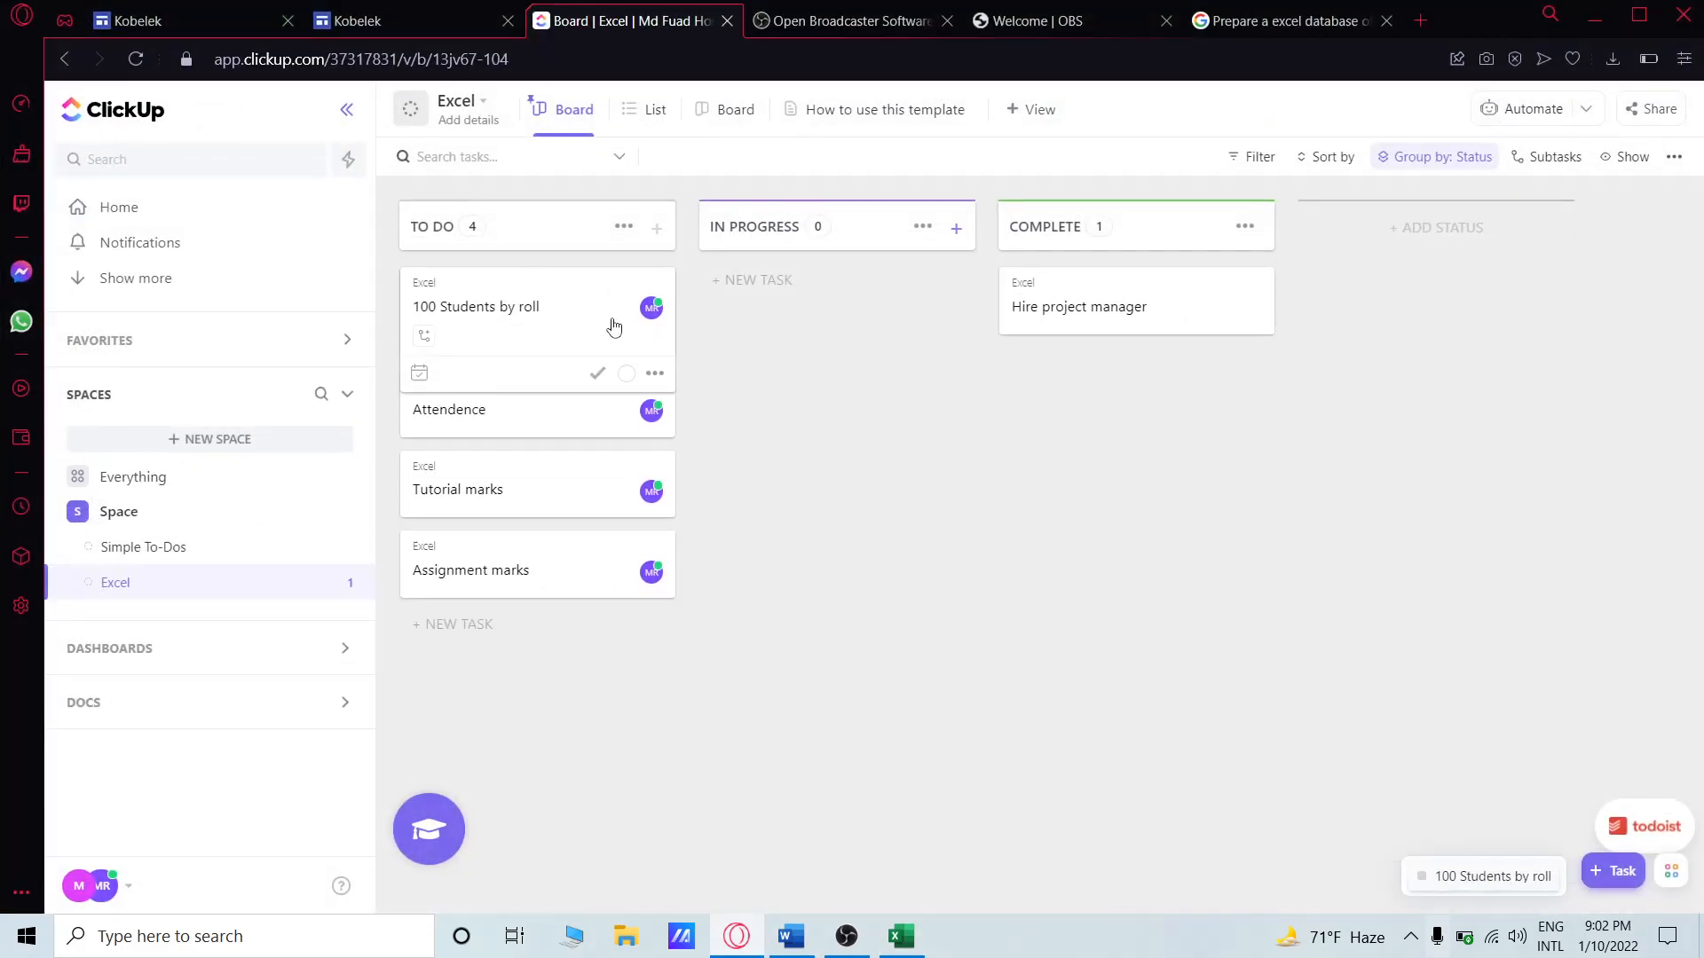
pyautogui.click(597, 373)
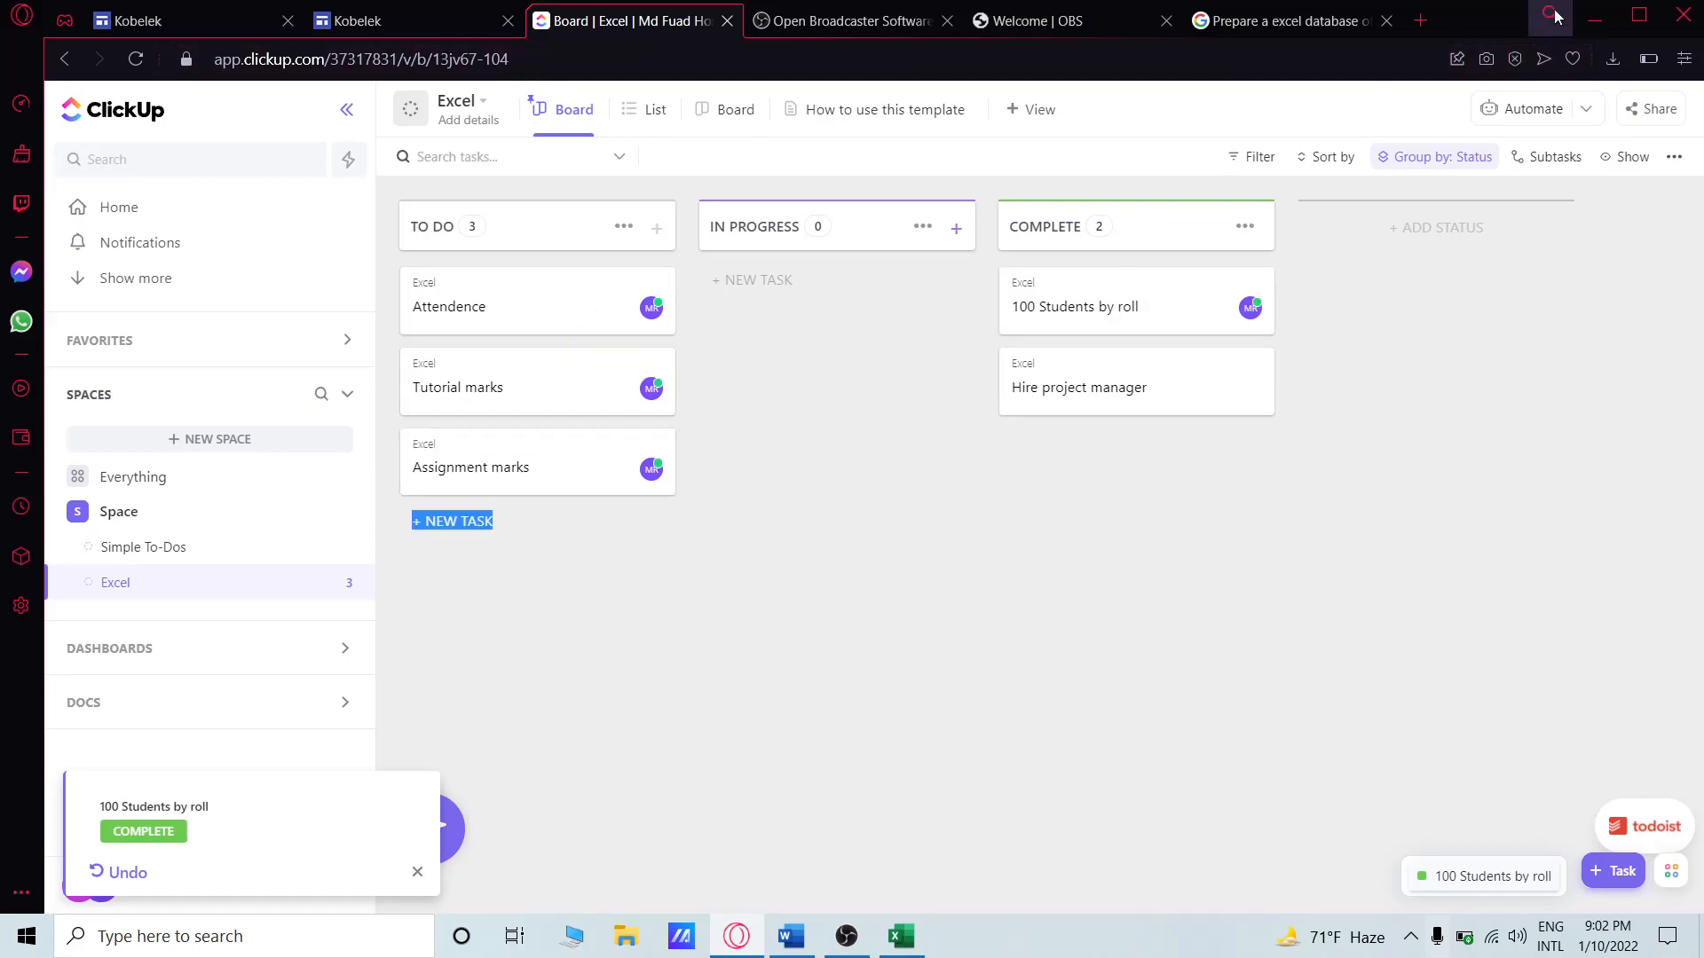
pyautogui.click(1595, 20)
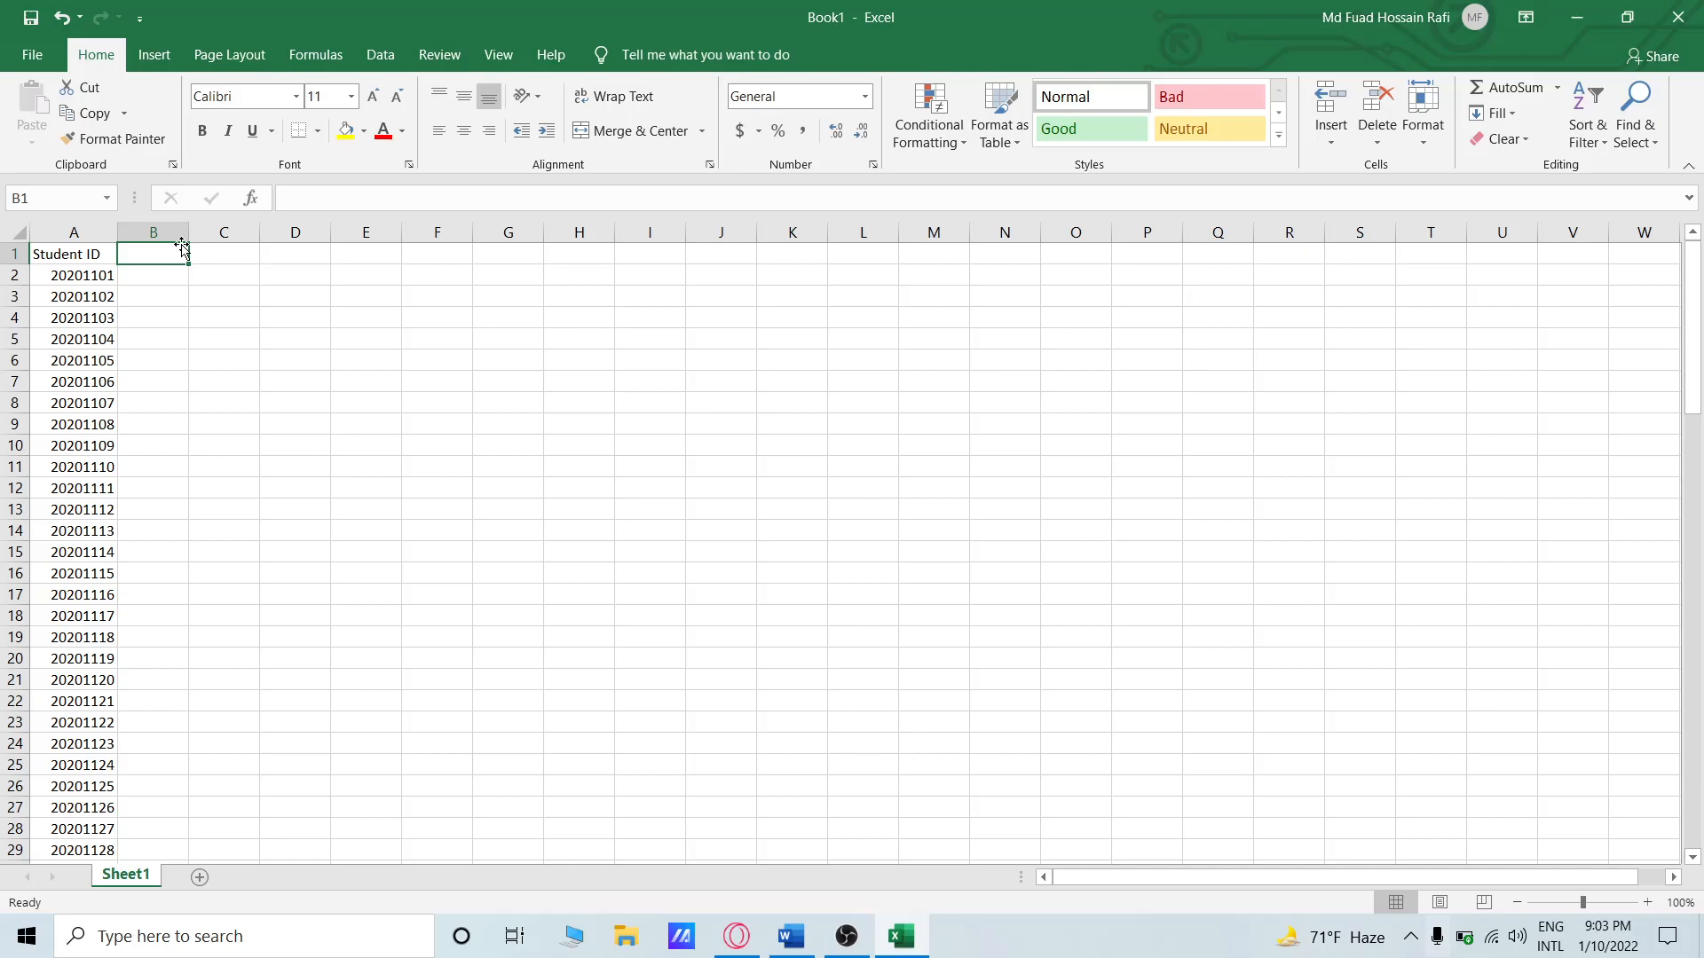
# Enter the heading "Attendence" in B1.
pyautogui.write('A')
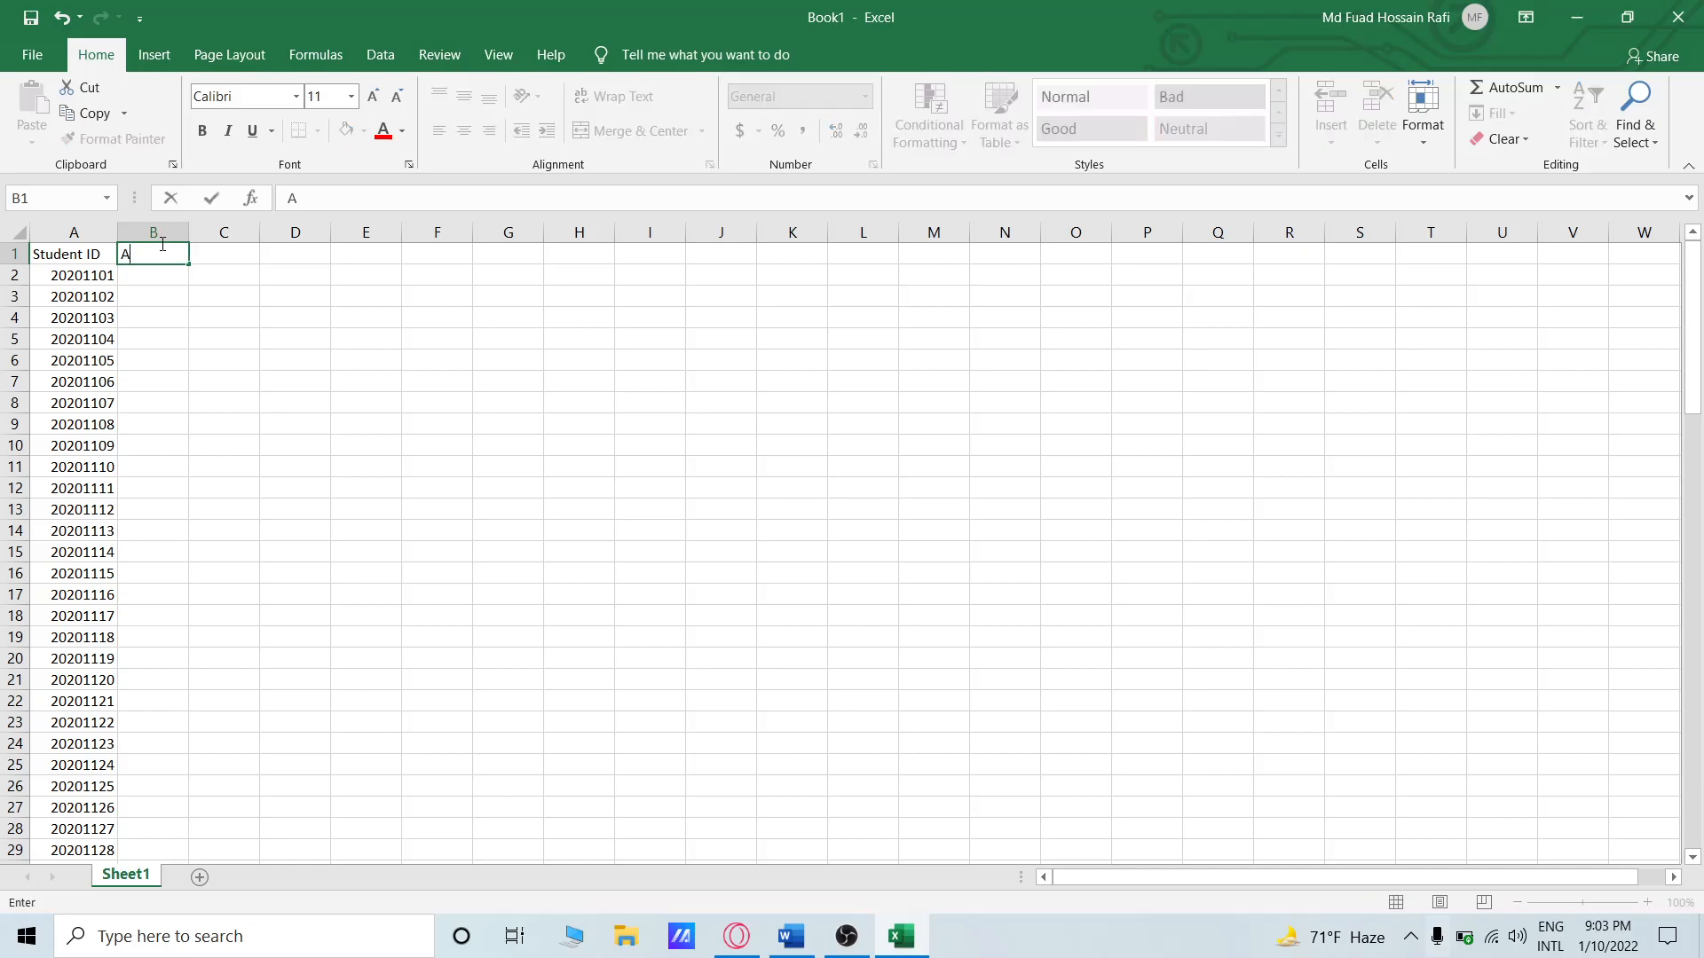
pyautogui.write('ttendenced')
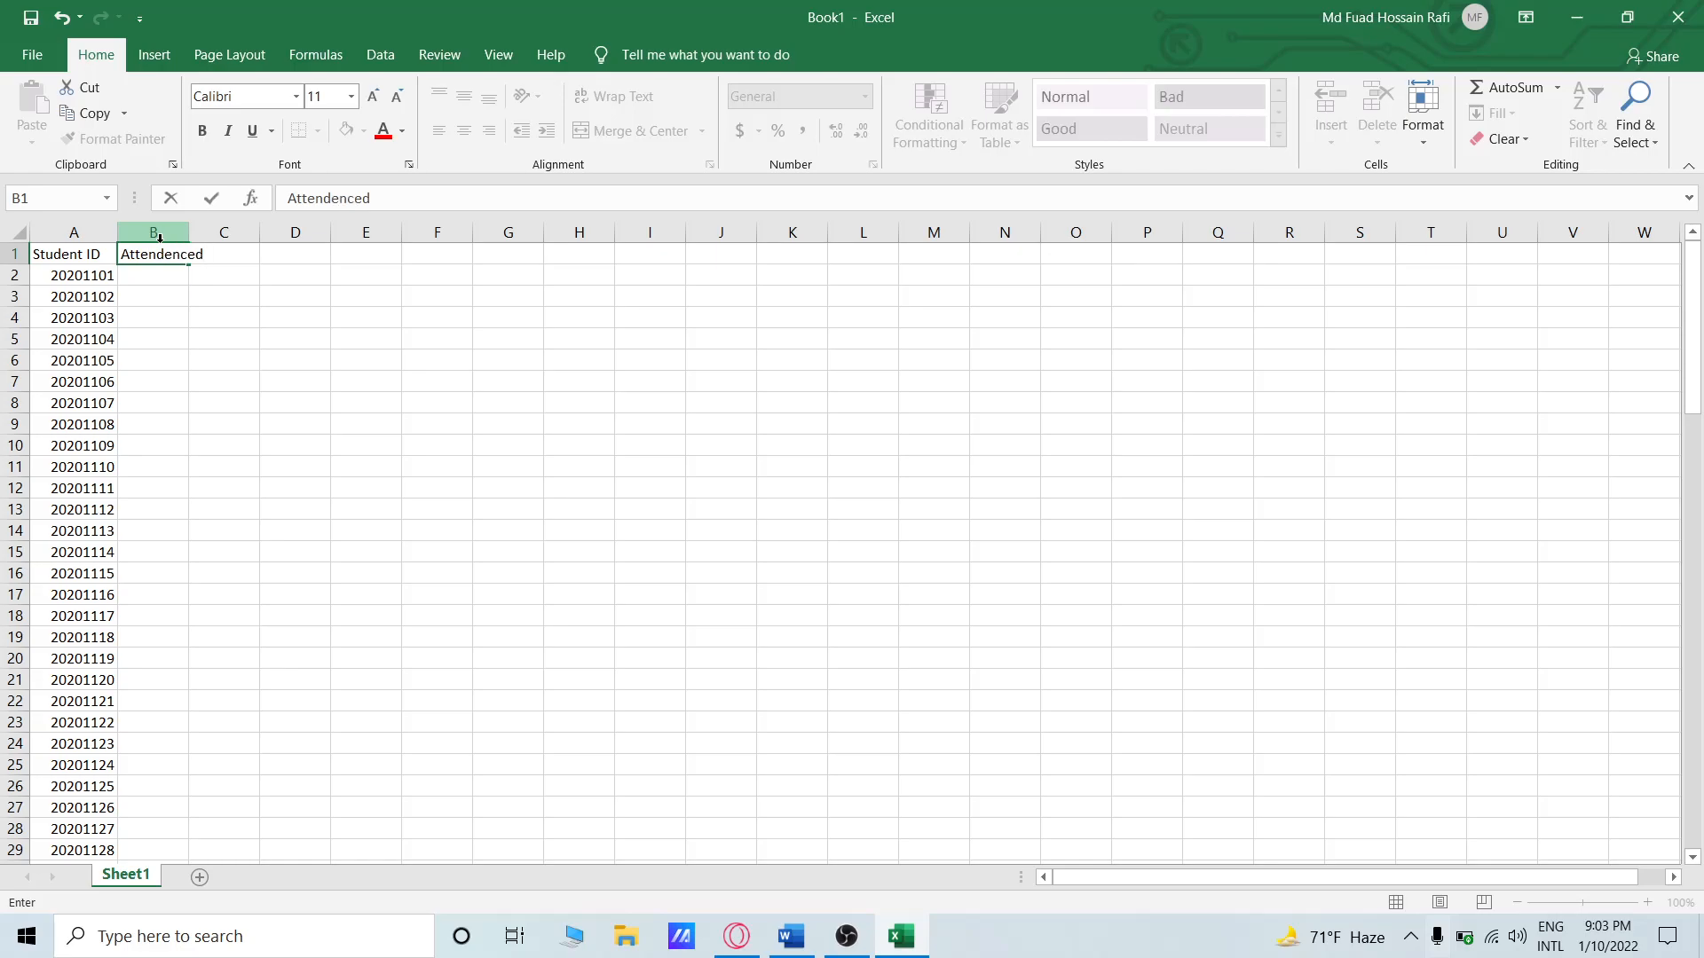
pyautogui.press('BackSpace')
pyautogui.press('Return')
pyautogui.scroll(-2, 150, 284)
pyautogui.scroll(2, 152, 280)
pyautogui.scroll(-1, 155, 285)
pyautogui.scroll(1, 157, 290)
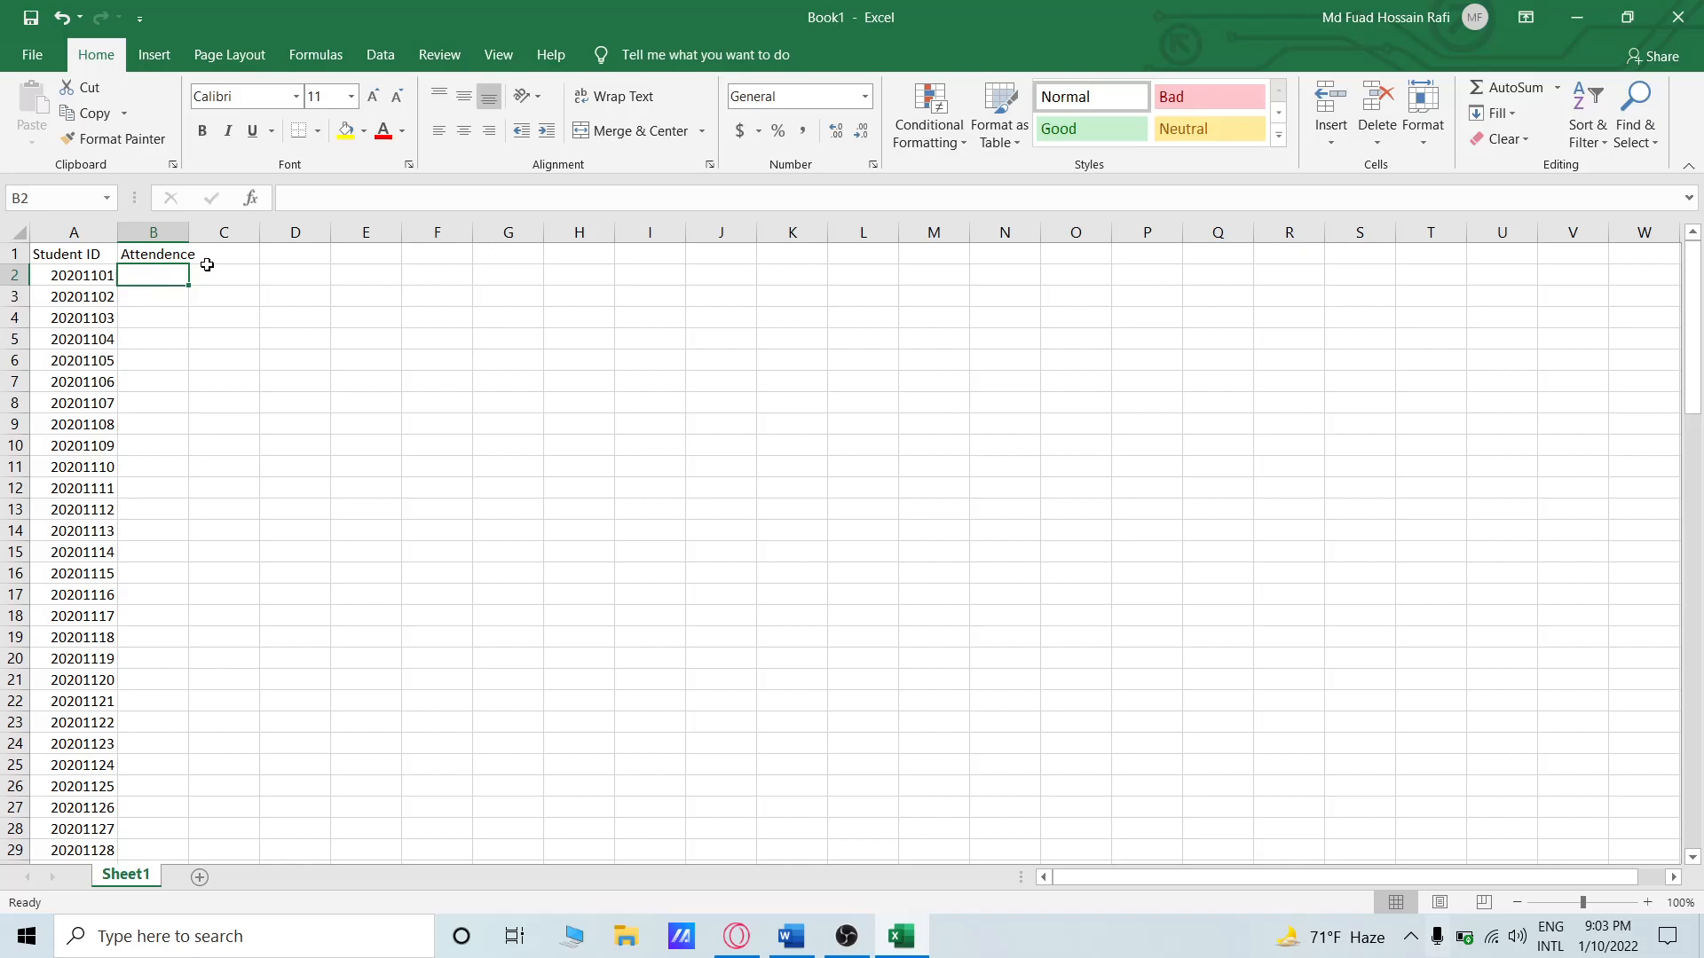
# Append "(out of 8)" to the Attendence heading in B1.
pyautogui.click(189, 256)
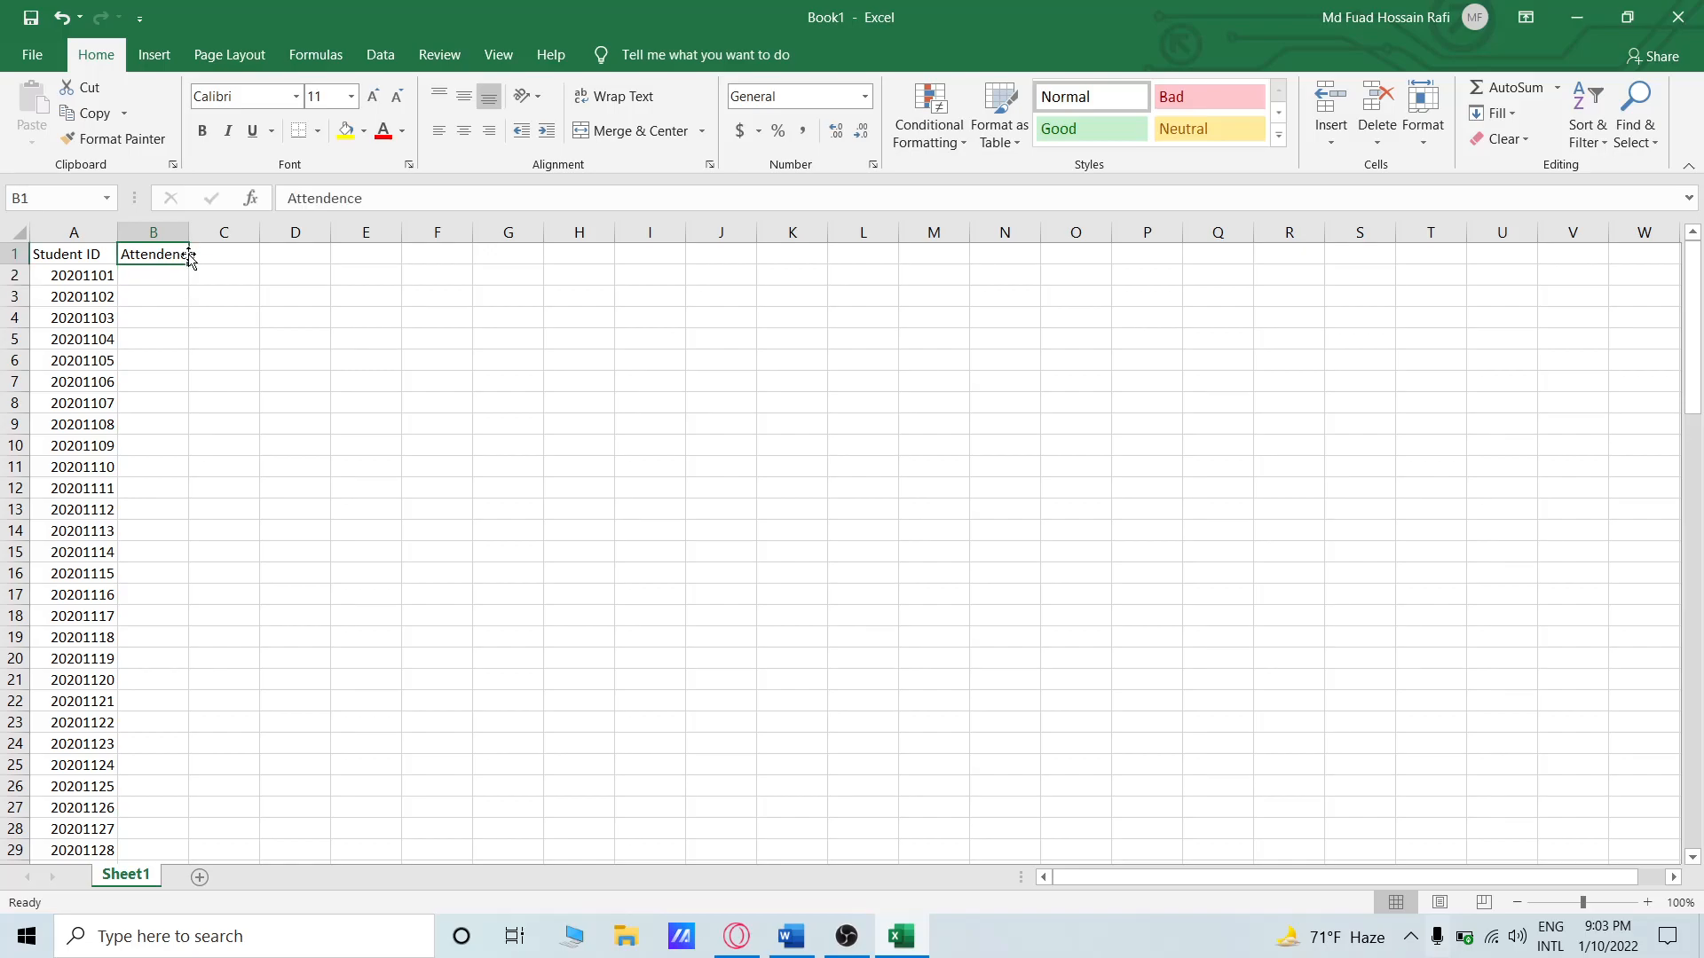
pyautogui.write('(')
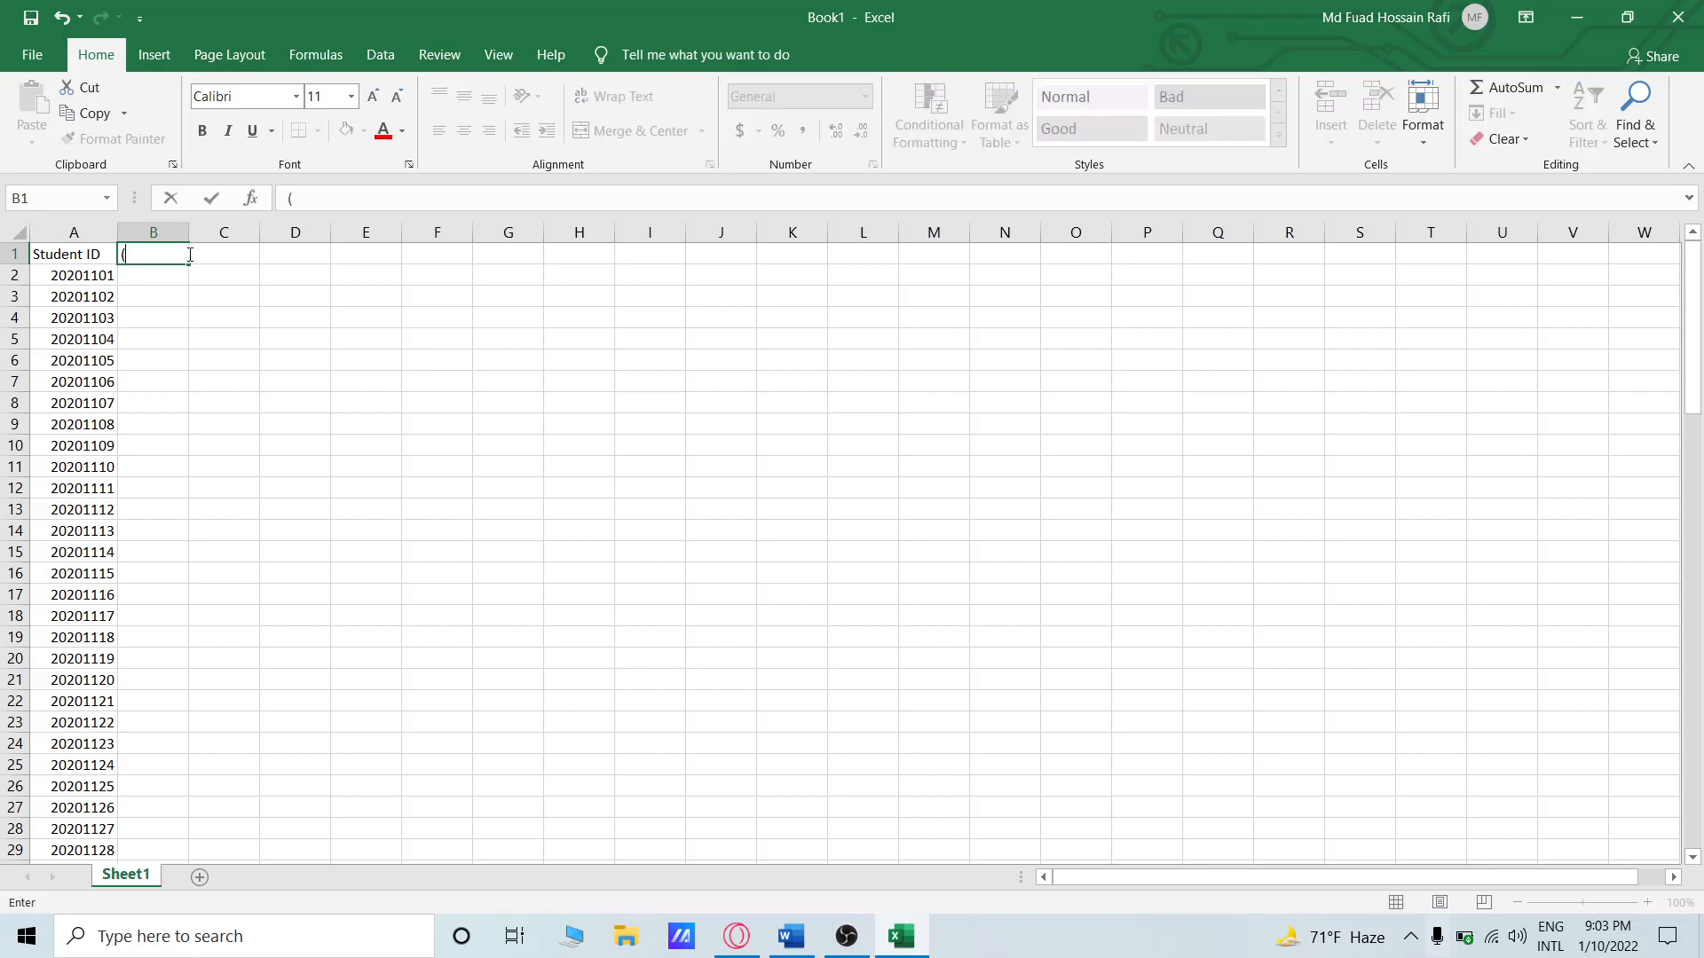
pyautogui.press('BackSpace')
pyautogui.hotkey('ctrl', 'z')
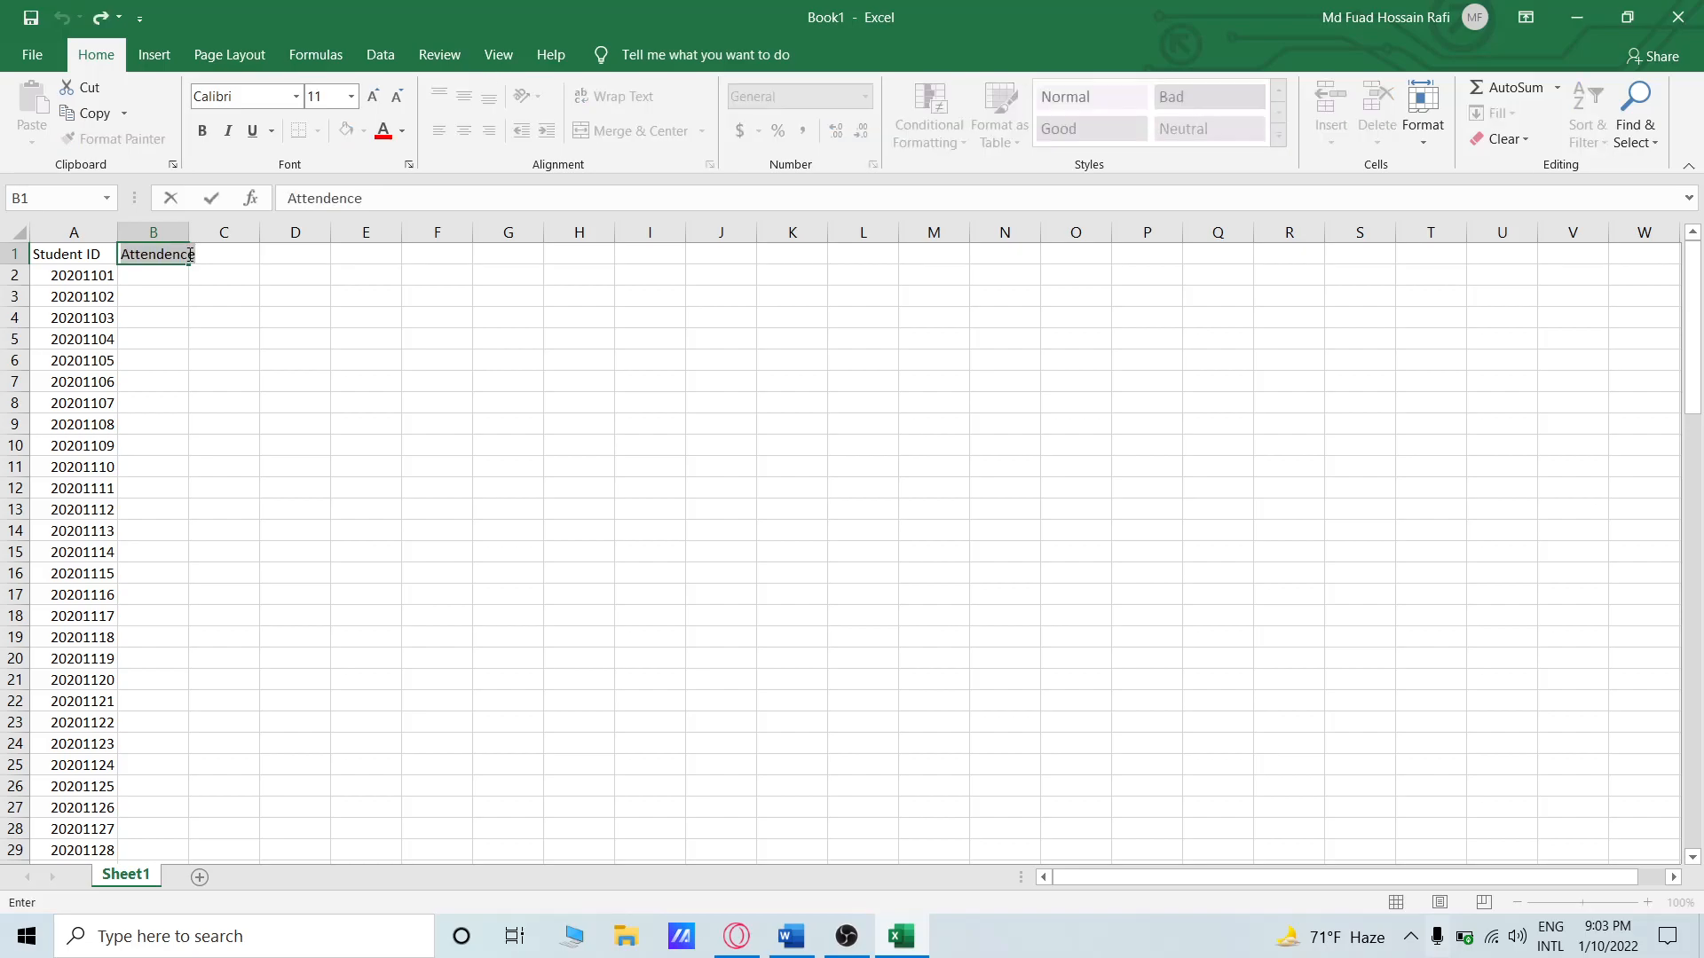
pyautogui.click(184, 256)
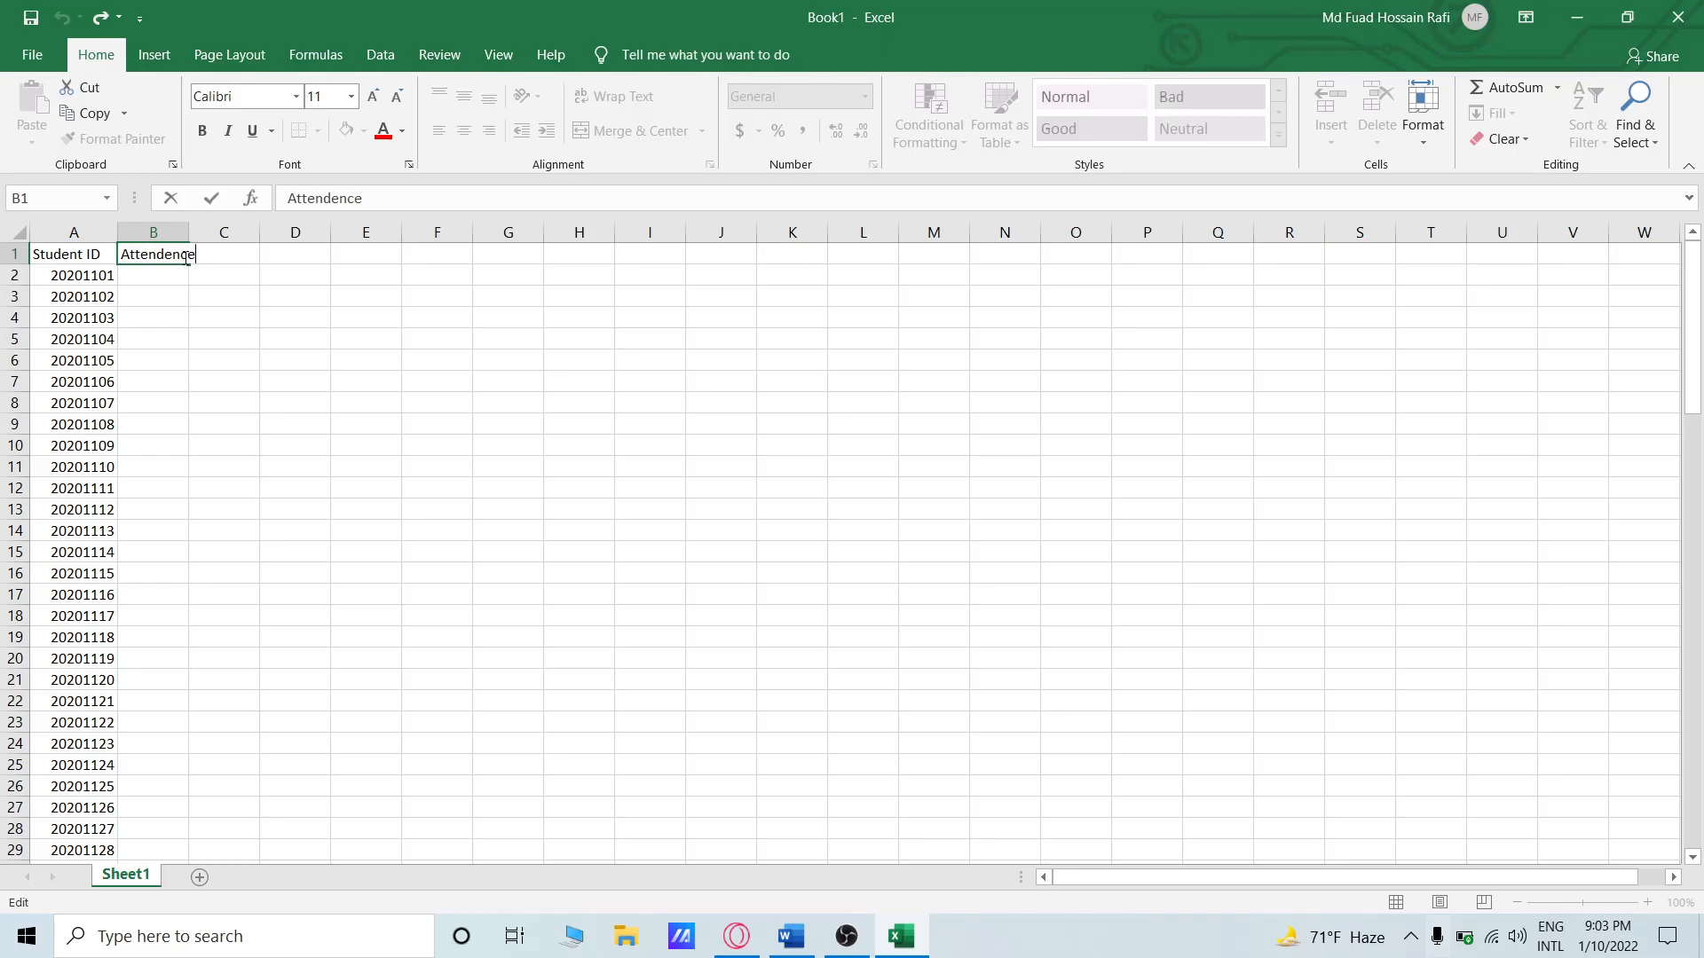
pyautogui.write('(out of 8)')
pyautogui.press('Return')
pyautogui.scroll(-2, 190, 313)
pyautogui.scroll(2, 197, 311)
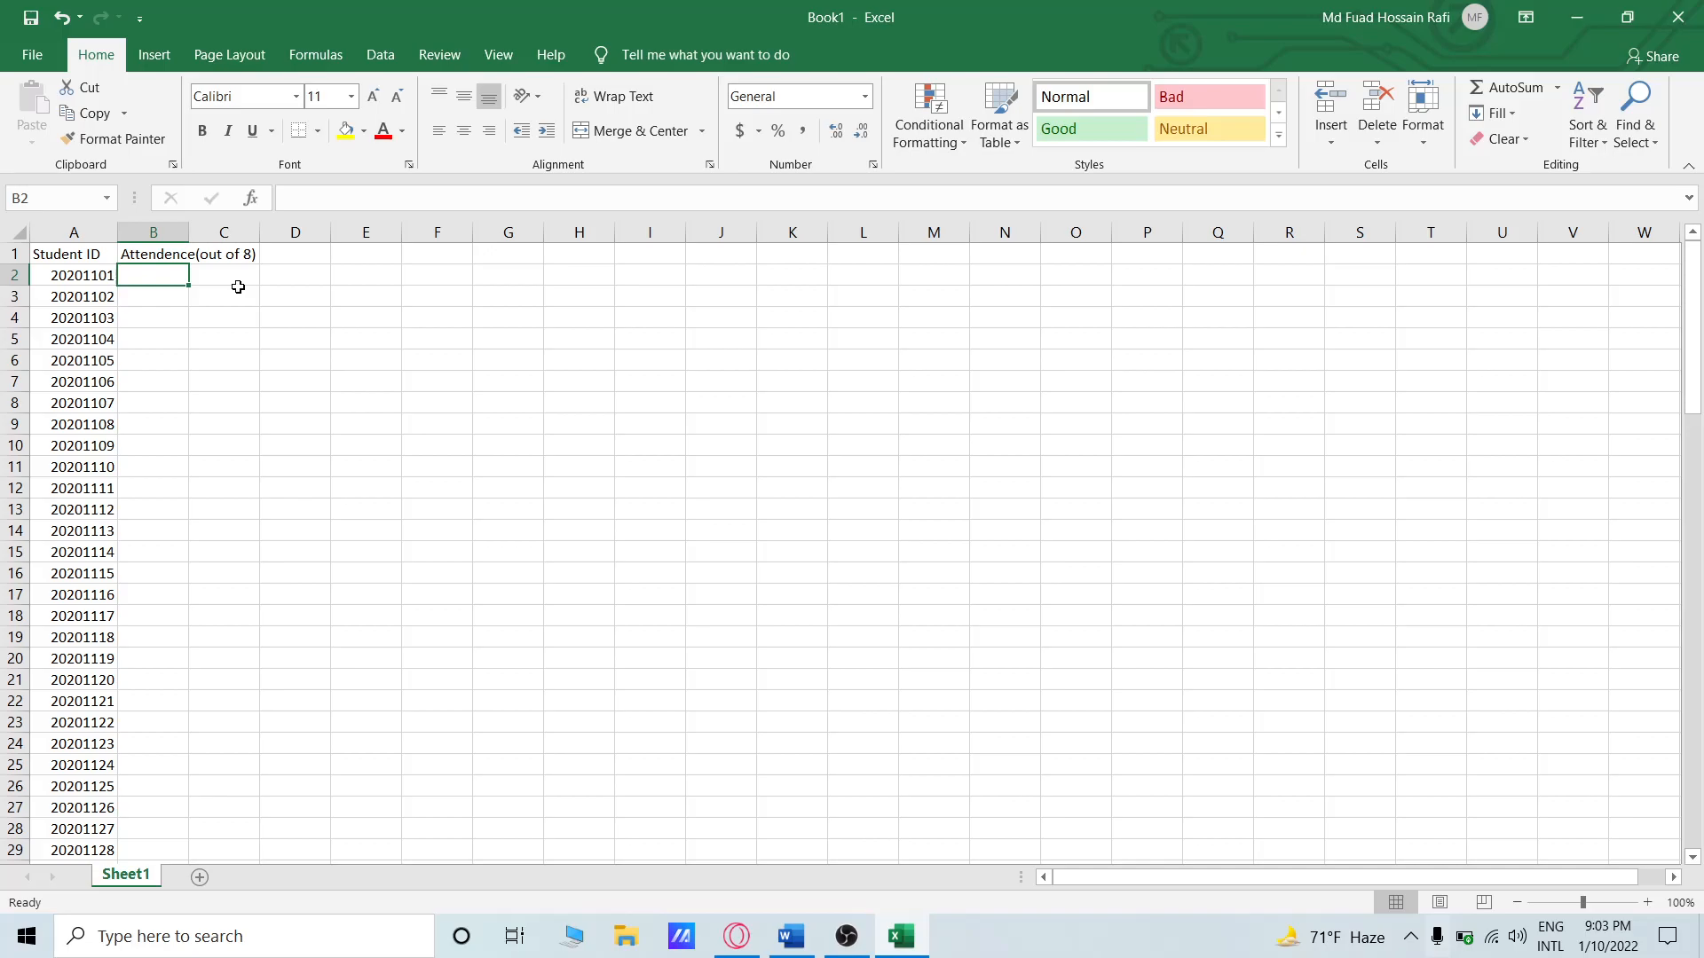
# Remove the "(out of 8)" suffix from the heading in B1 so it reads "Attendence".
pyautogui.click(251, 254)
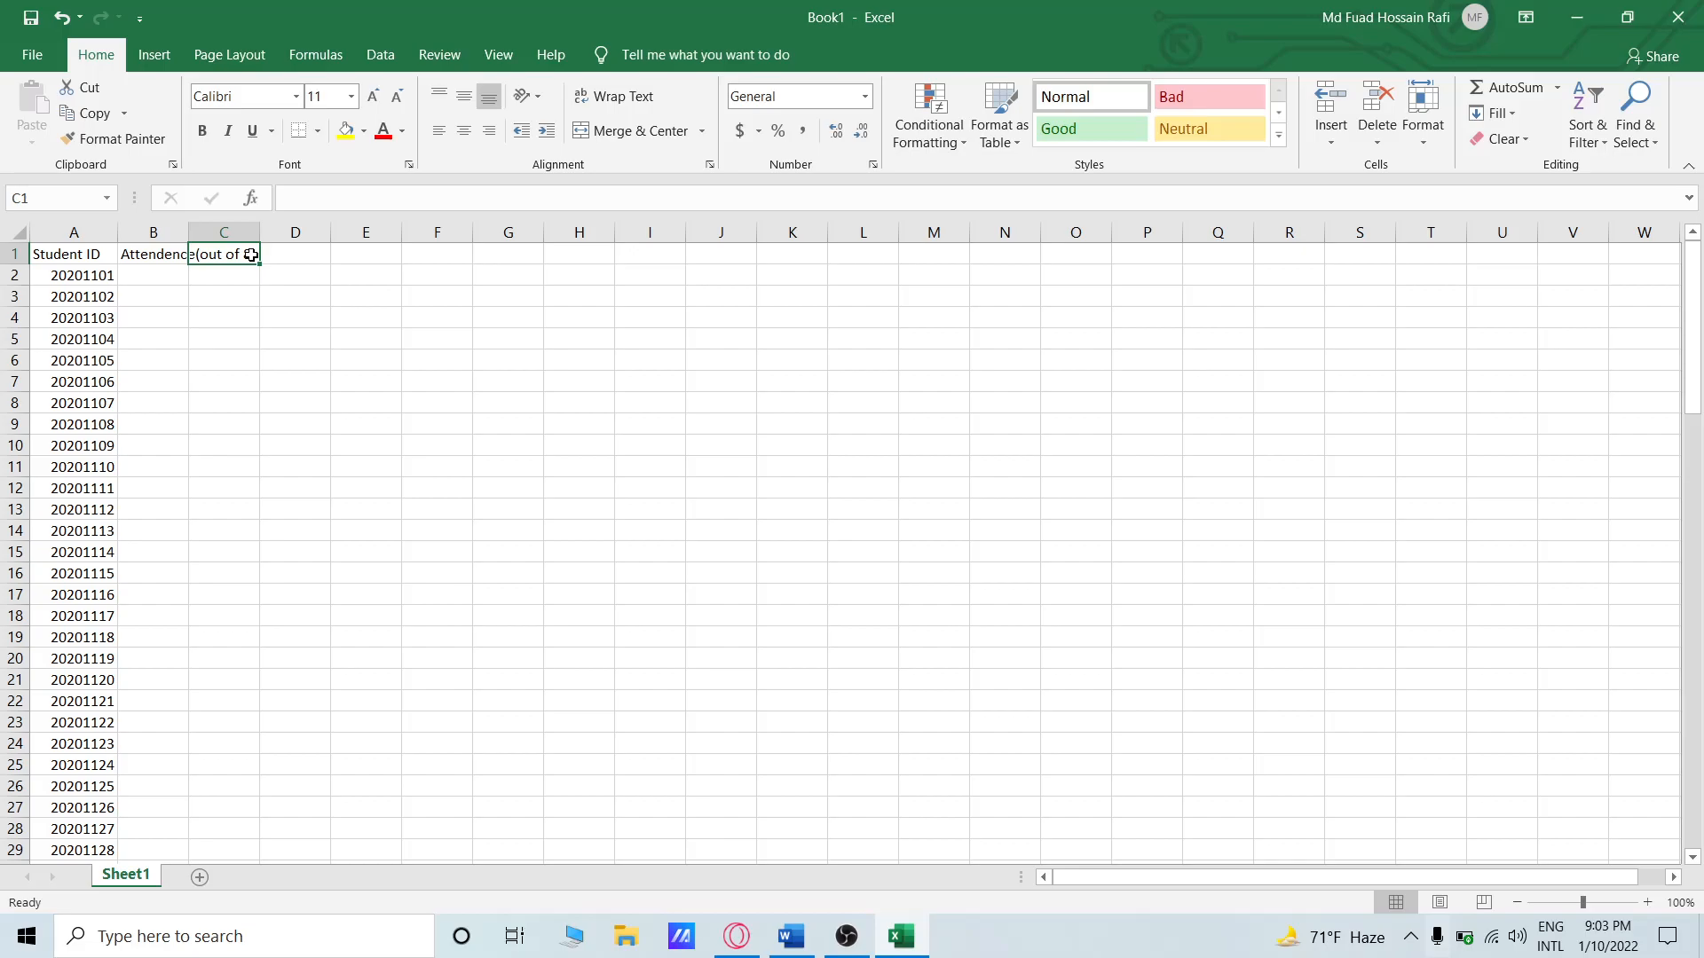
pyautogui.doubleClick(252, 256)
pyautogui.click(160, 273)
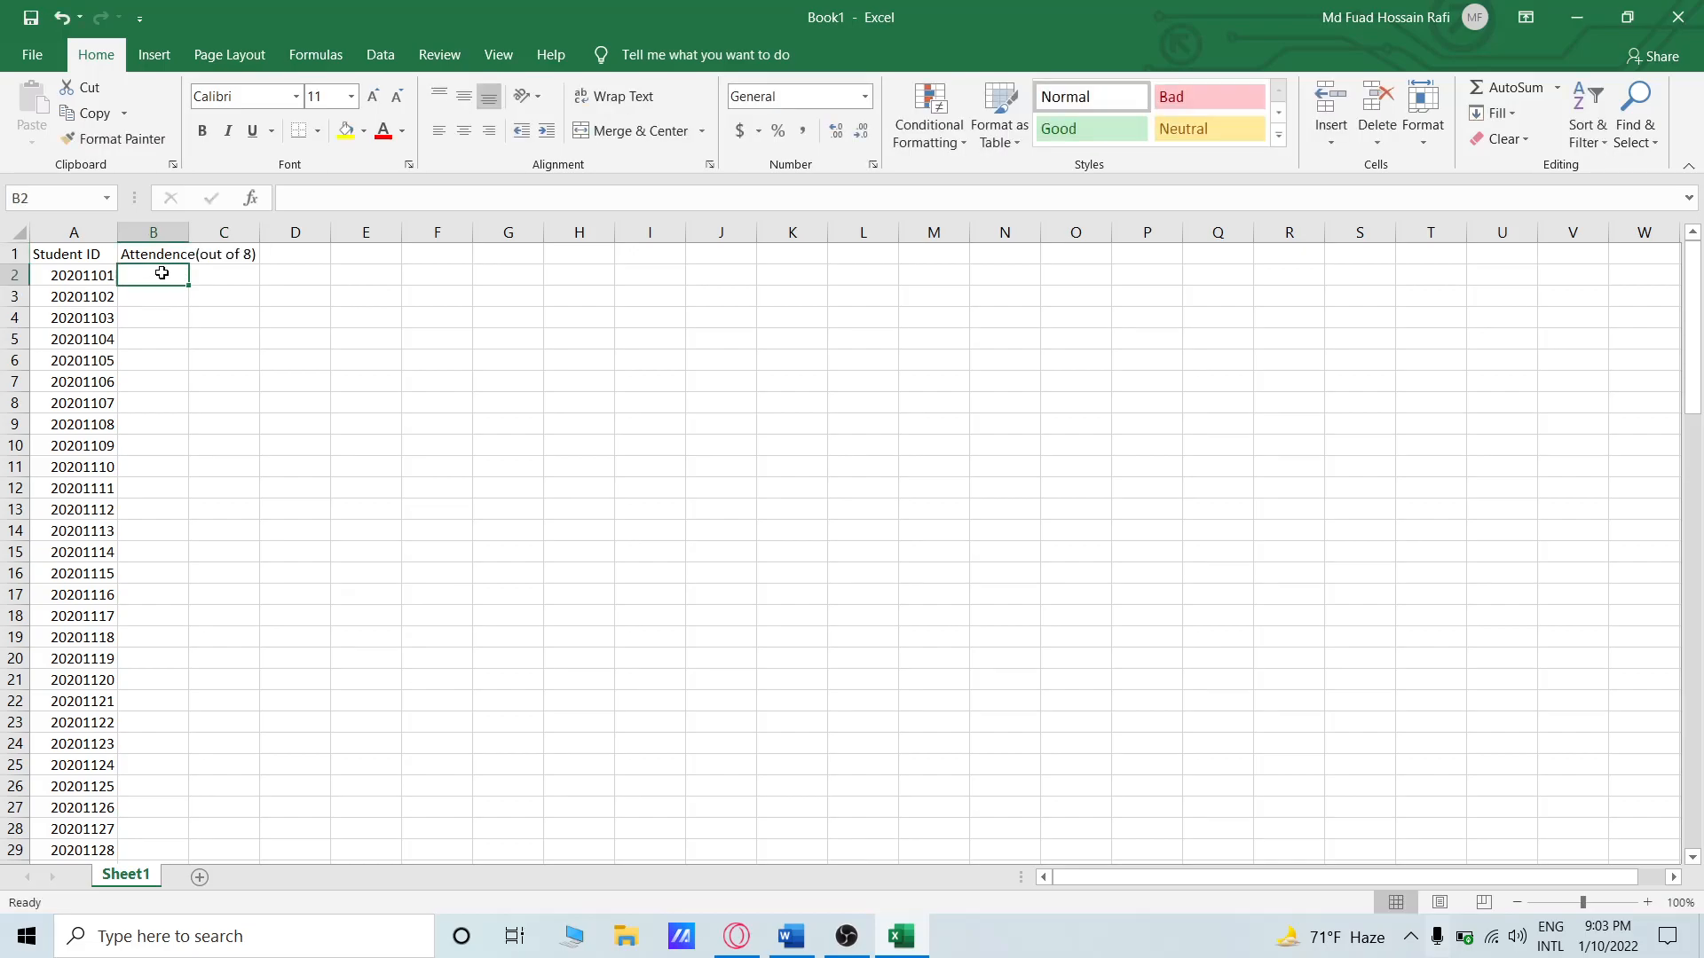
pyautogui.click(231, 258)
pyautogui.click(170, 255)
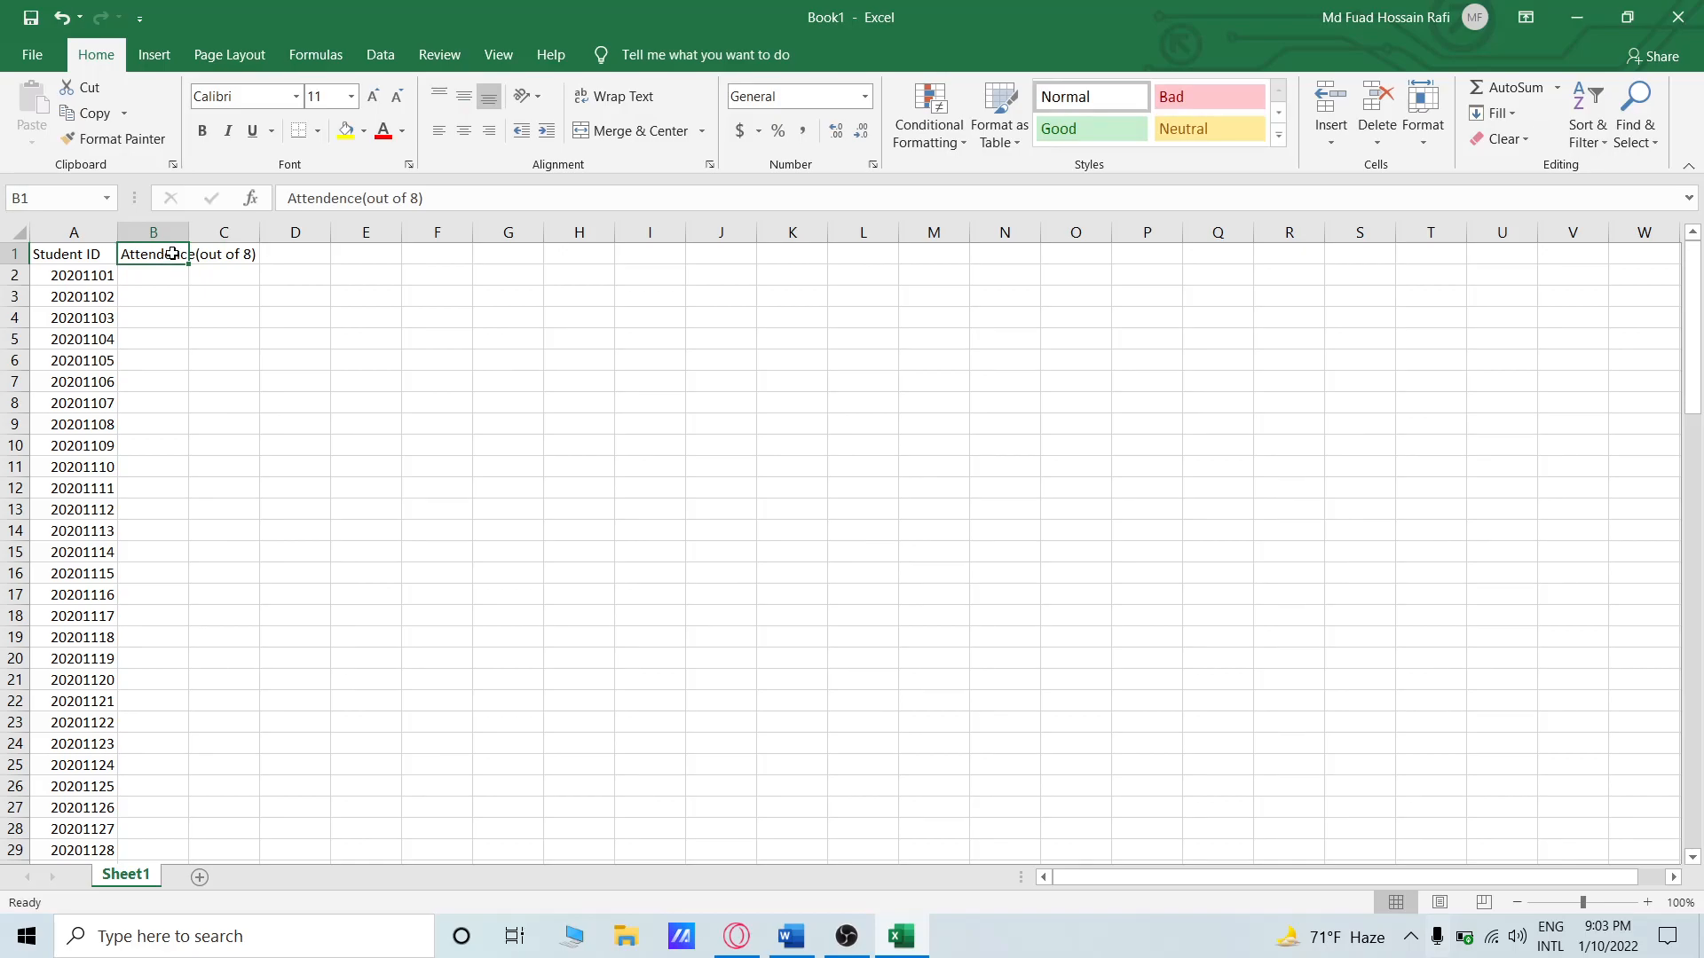
pyautogui.click(454, 203)
pyautogui.press('BackSpace')
pyautogui.press('BackSpace')
pyautogui.press('BackSpace')
pyautogui.press('BackSpace')
pyautogui.press('BackSpace')
pyautogui.press('BackSpace')
pyautogui.press('BackSpace')
pyautogui.press('BackSpace')
pyautogui.press('BackSpace')
pyautogui.press('BackSpace')
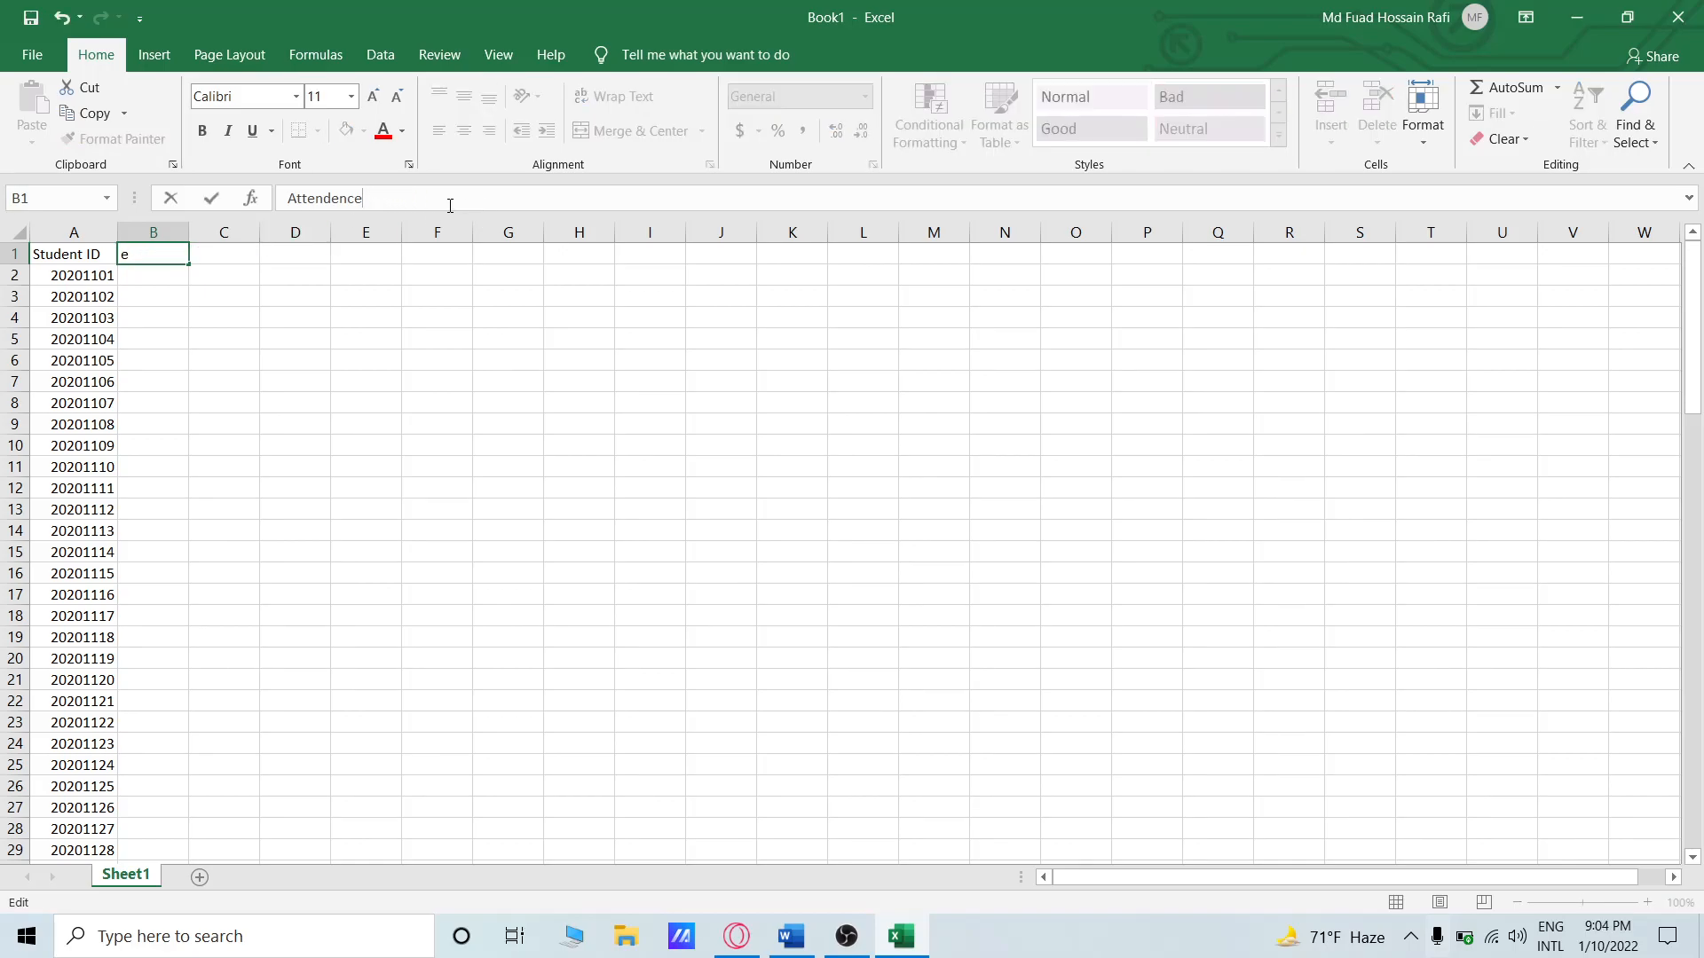
pyautogui.press('Return')
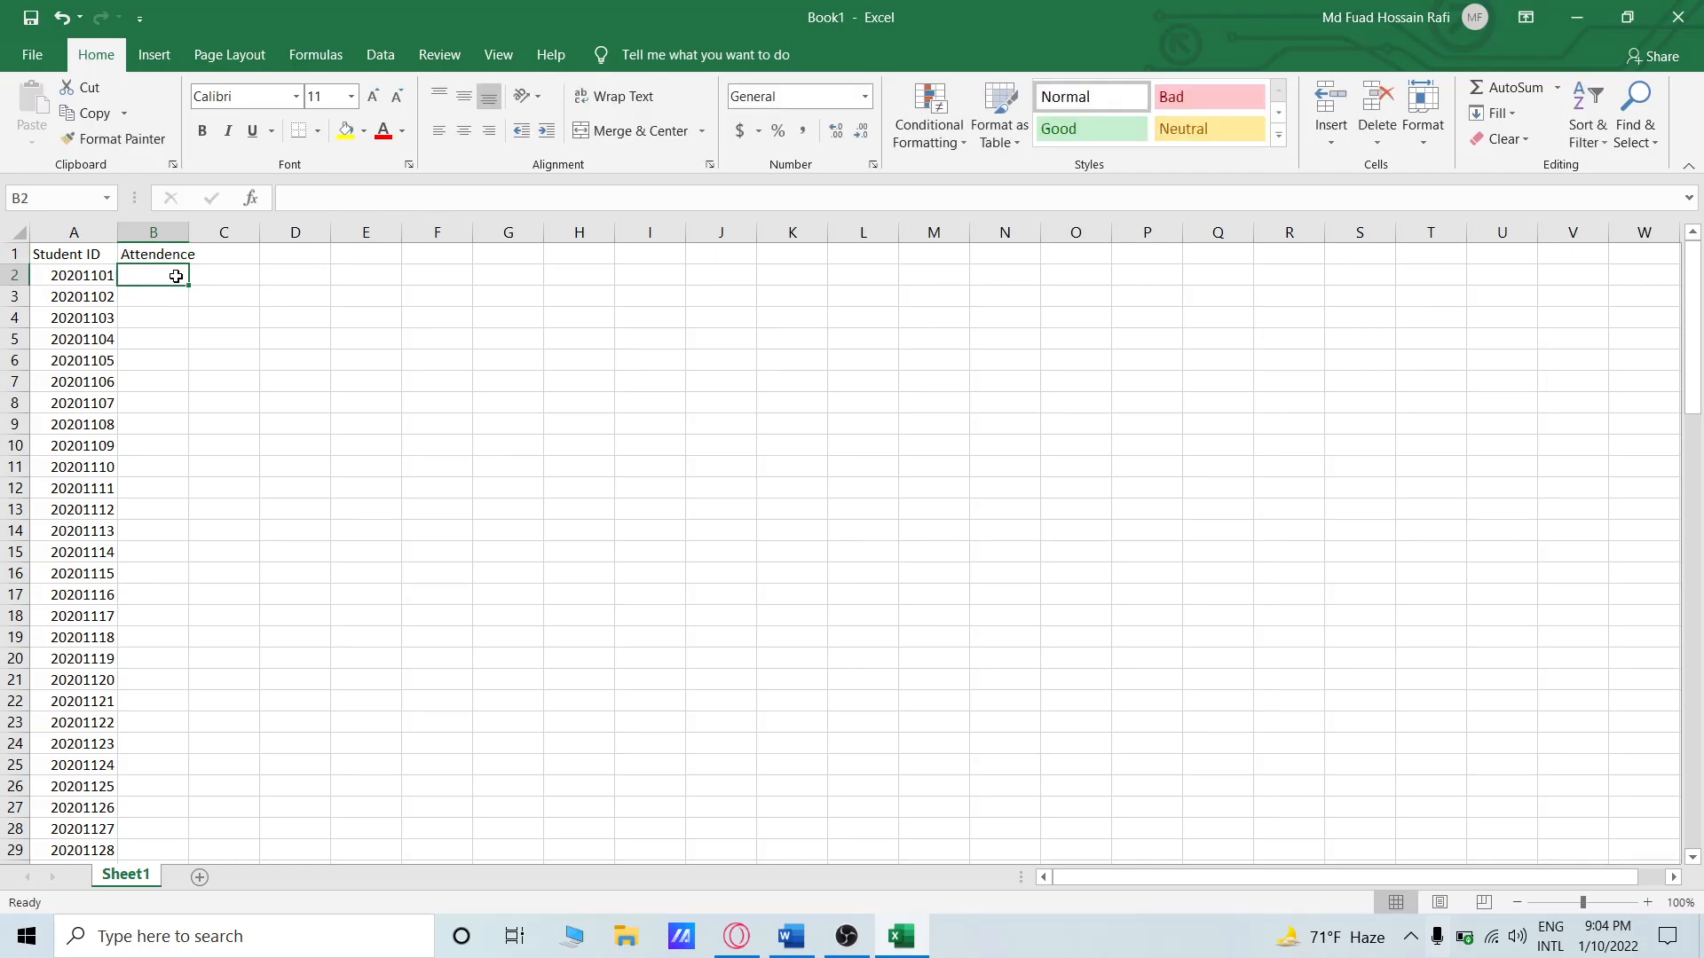
# Enter an attendance mark of 5 for each of the first two students in B2 and B3.
pyautogui.scroll(-4, 176, 276)
pyautogui.scroll(4, 175, 277)
pyautogui.write('5')
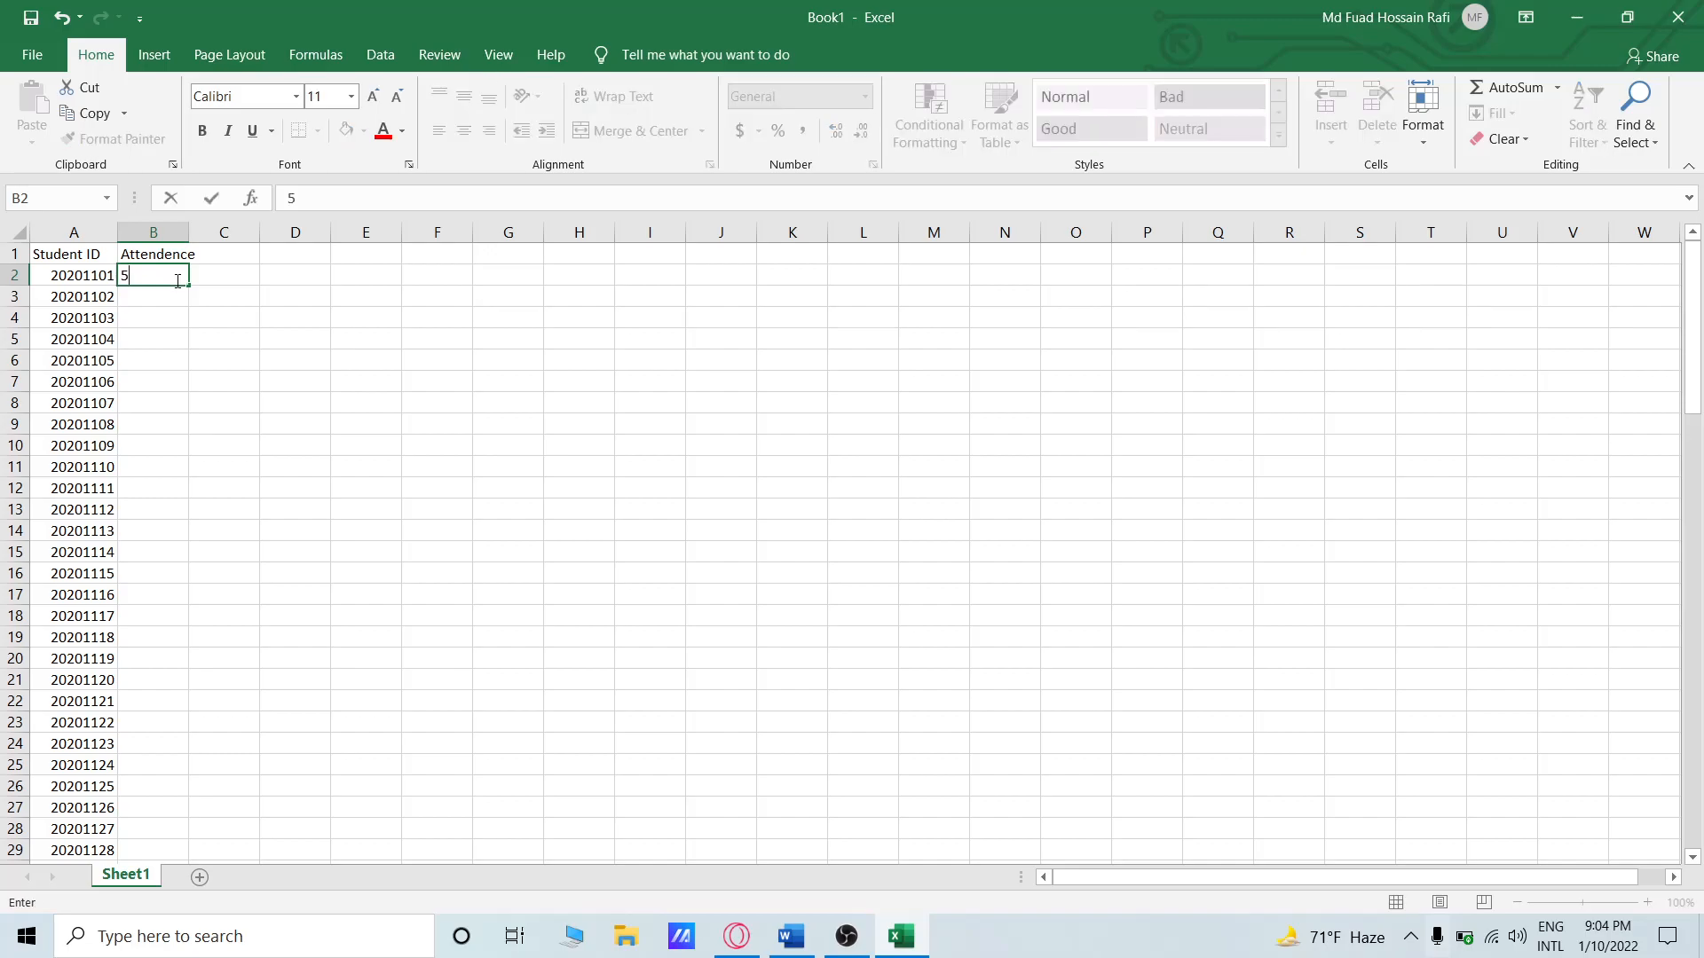
pyautogui.click(134, 312)
pyautogui.click(146, 299)
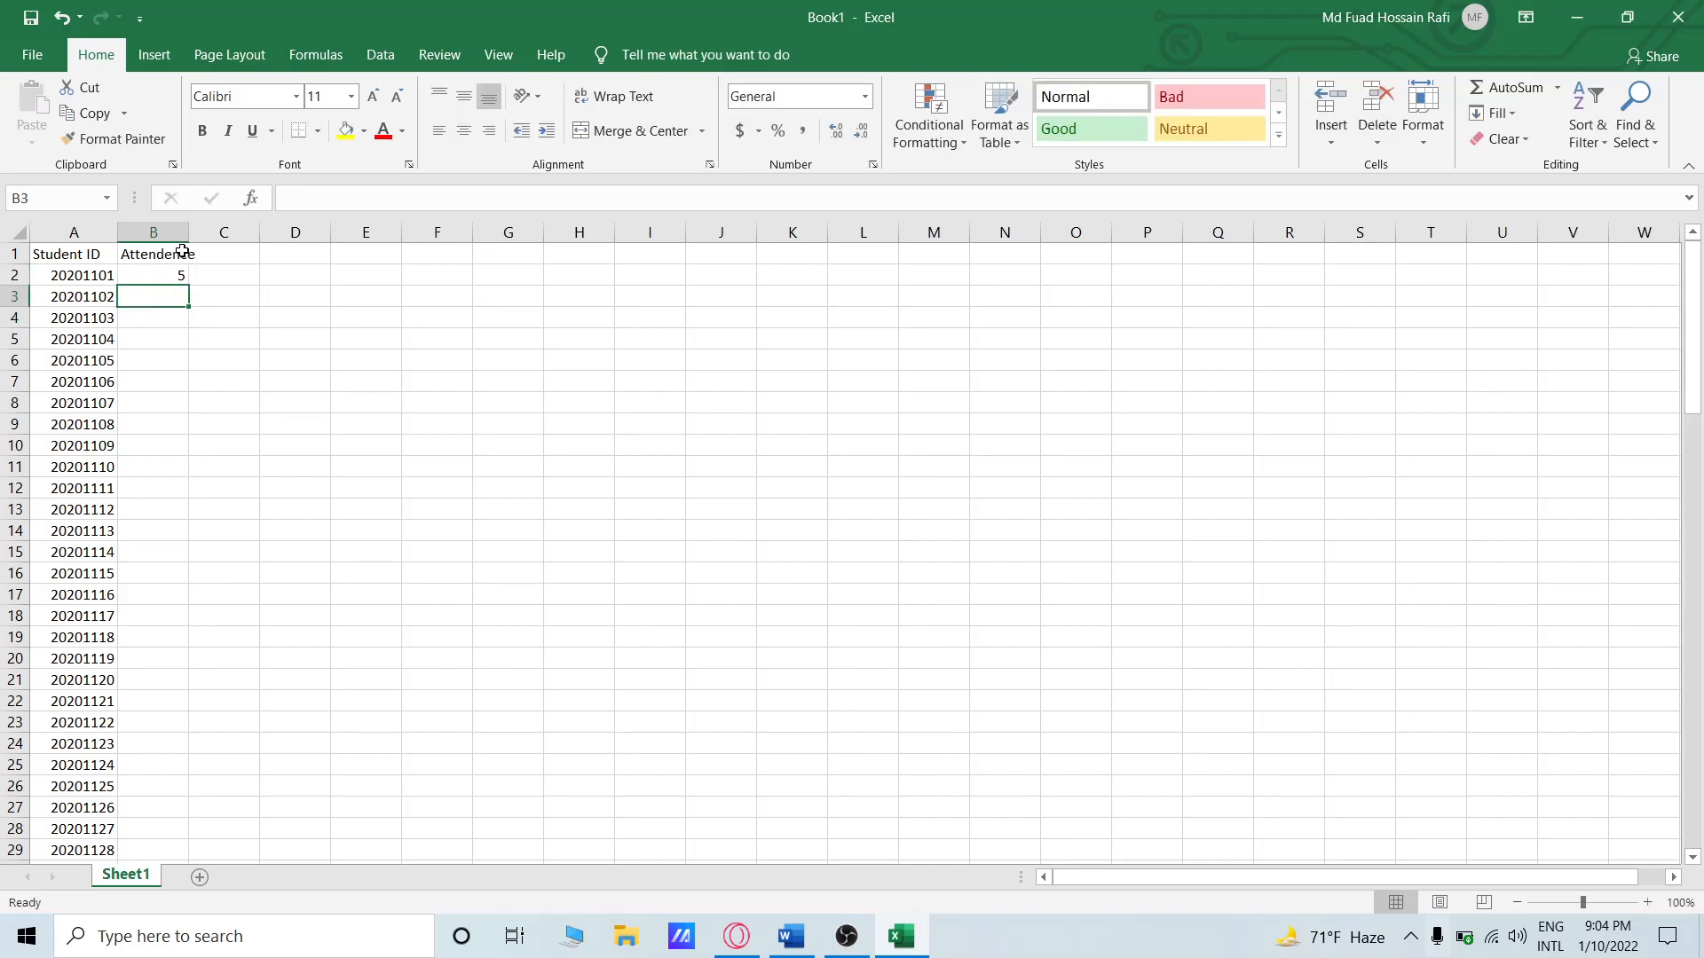
pyautogui.click(181, 275)
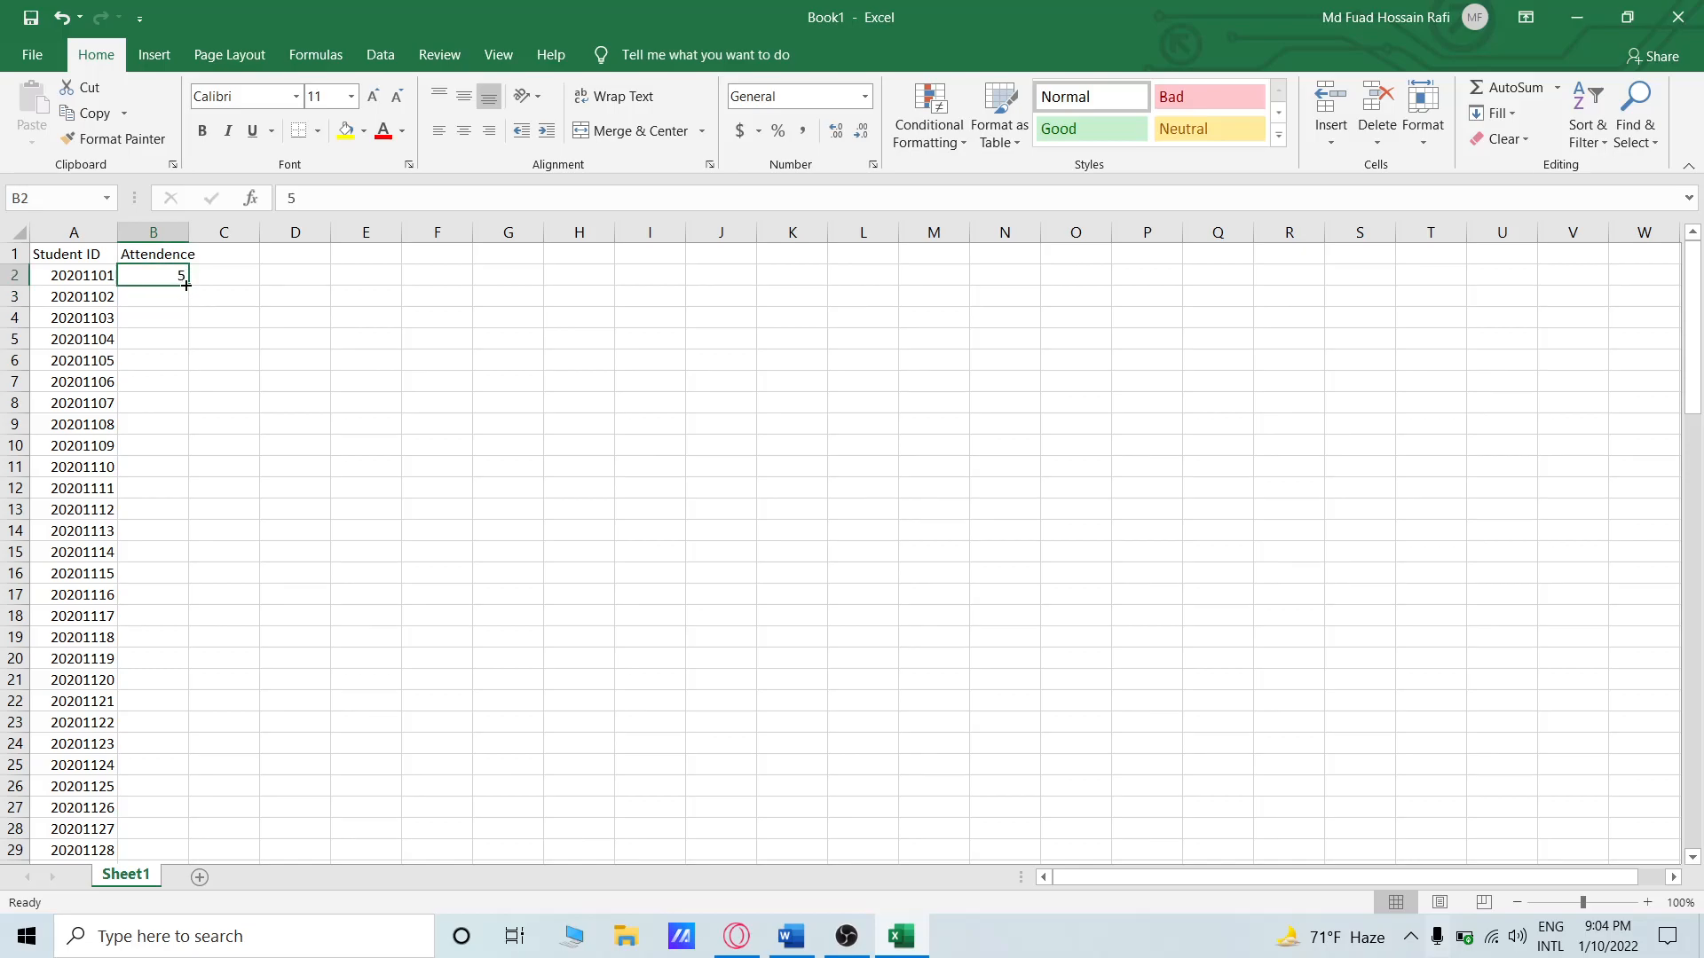
pyautogui.click(173, 291)
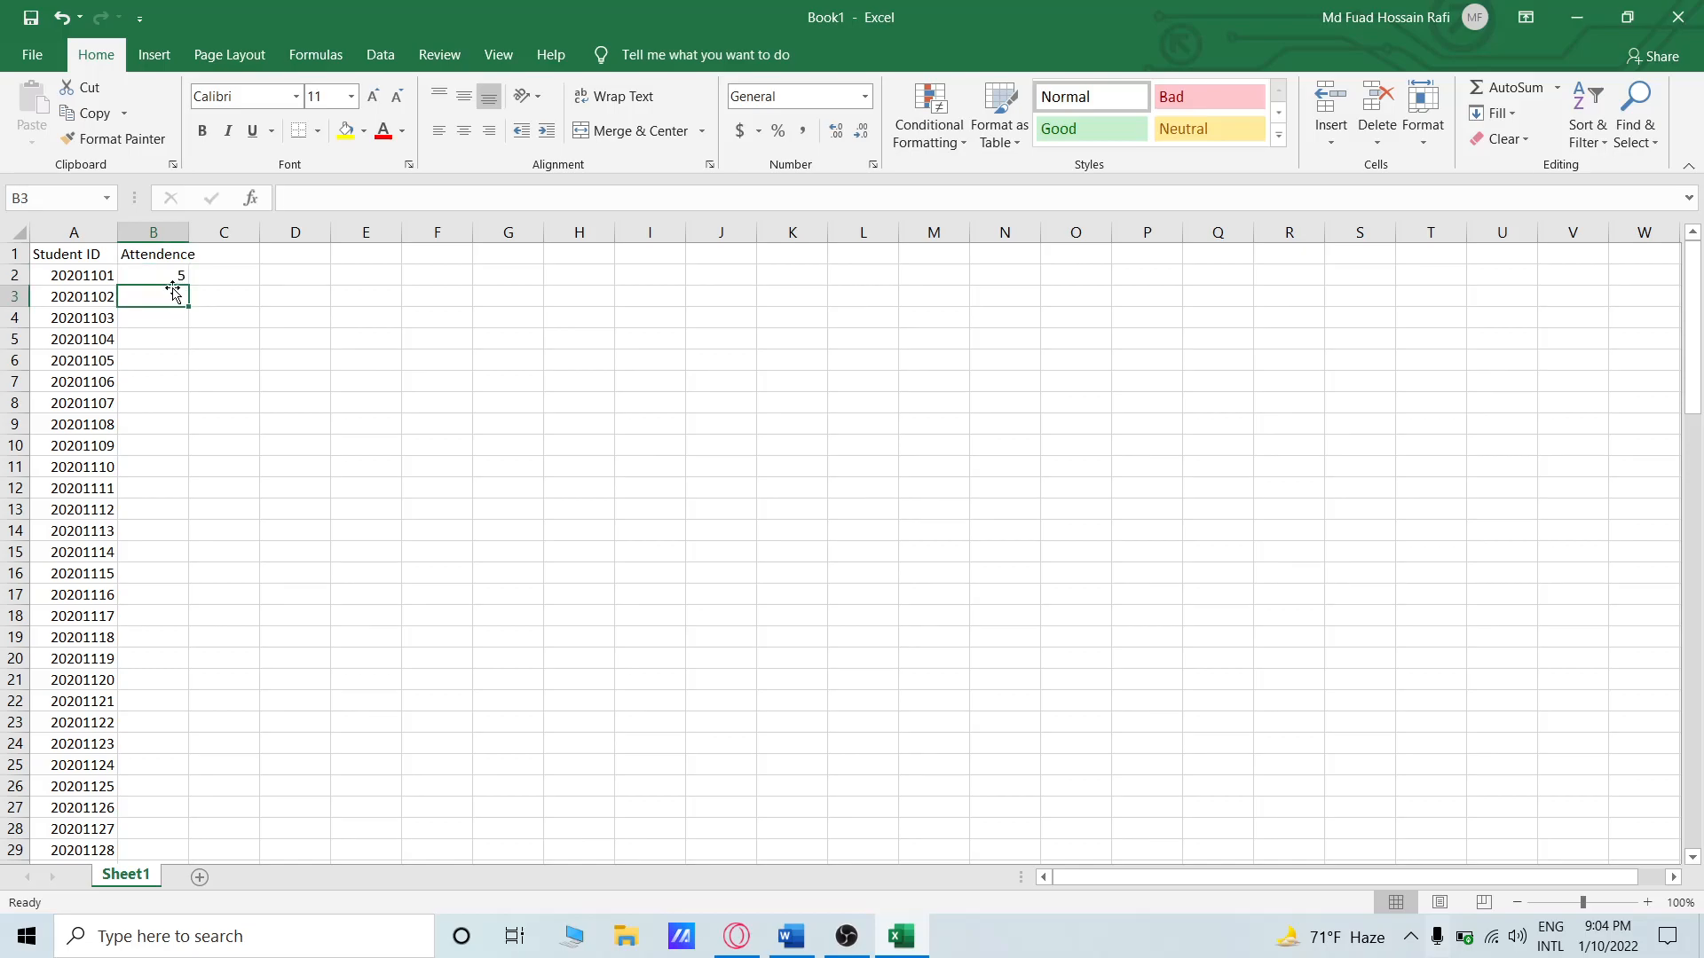
pyautogui.write('5')
pyautogui.click(173, 336)
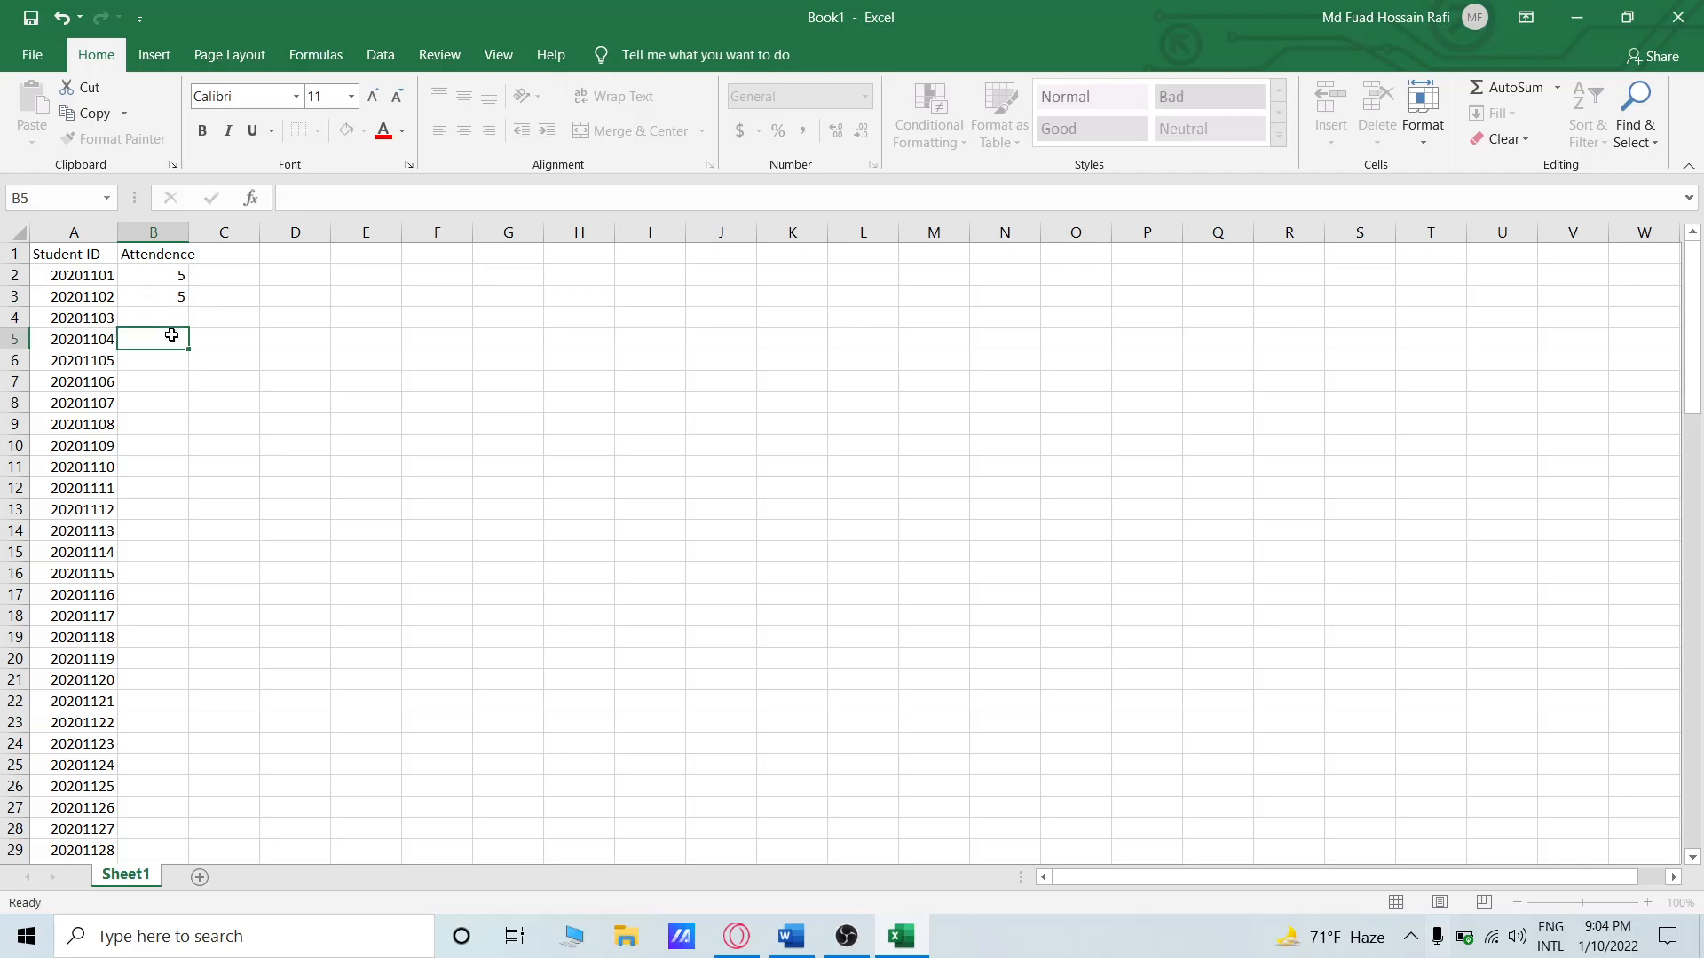
# Enter the attendance marks 8, 7, 5 and 3 in cells B4 to B7.
pyautogui.click(175, 314)
pyautogui.write('8')
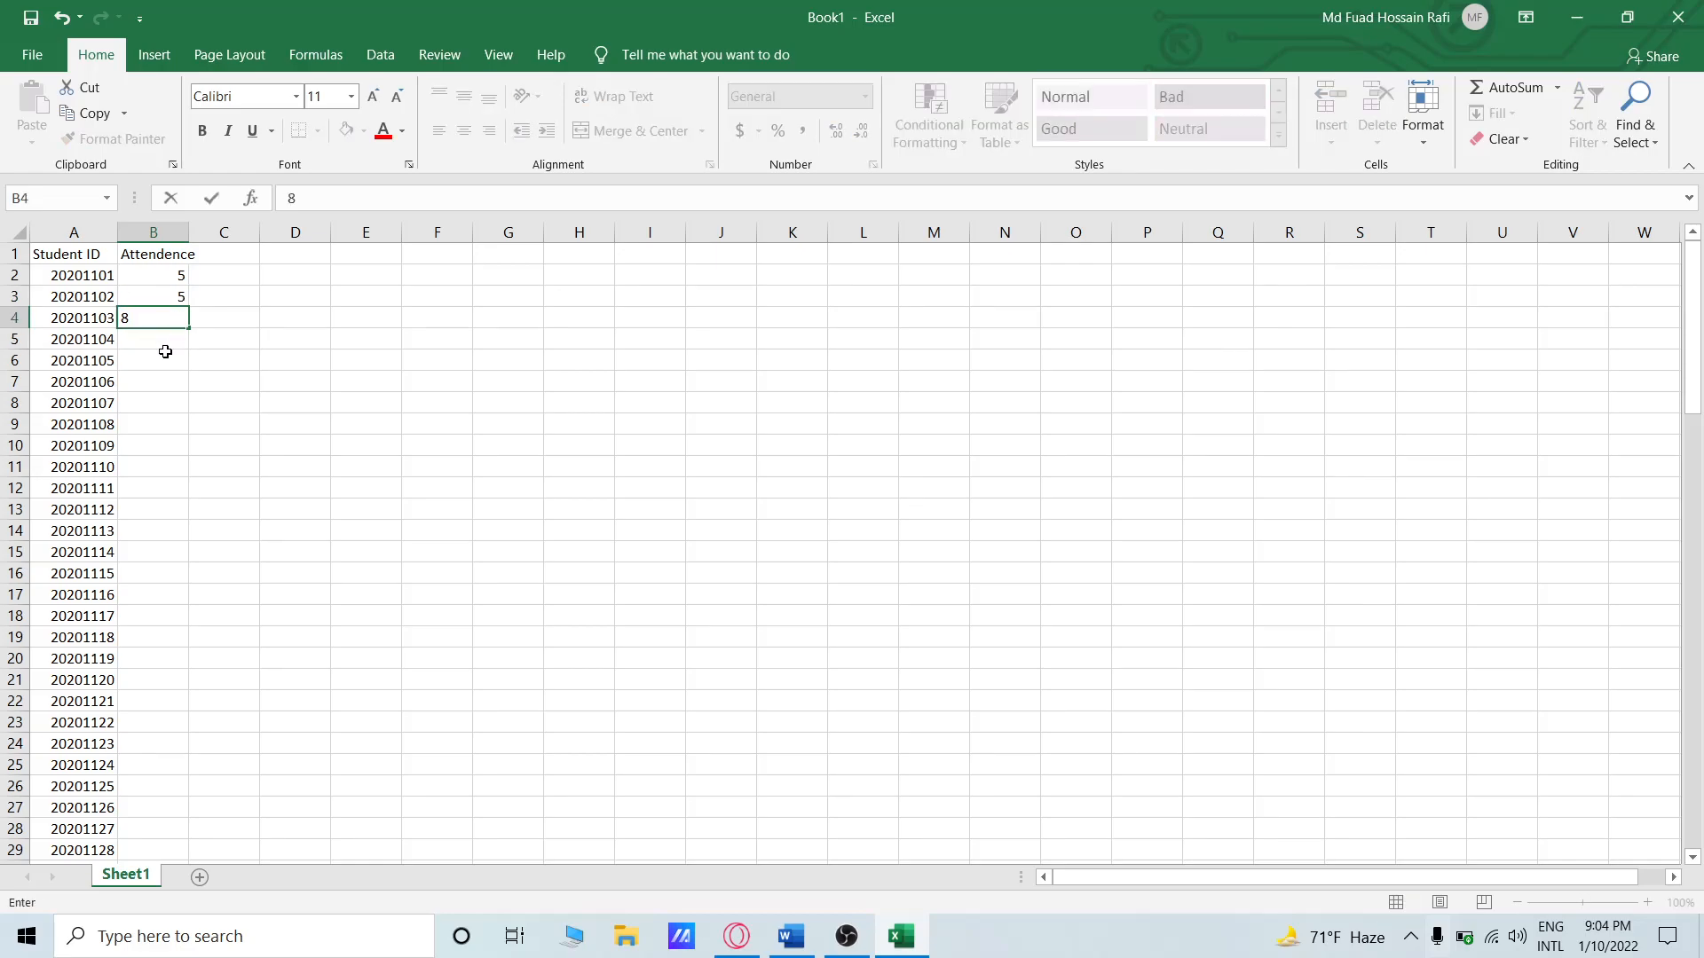
pyautogui.click(164, 357)
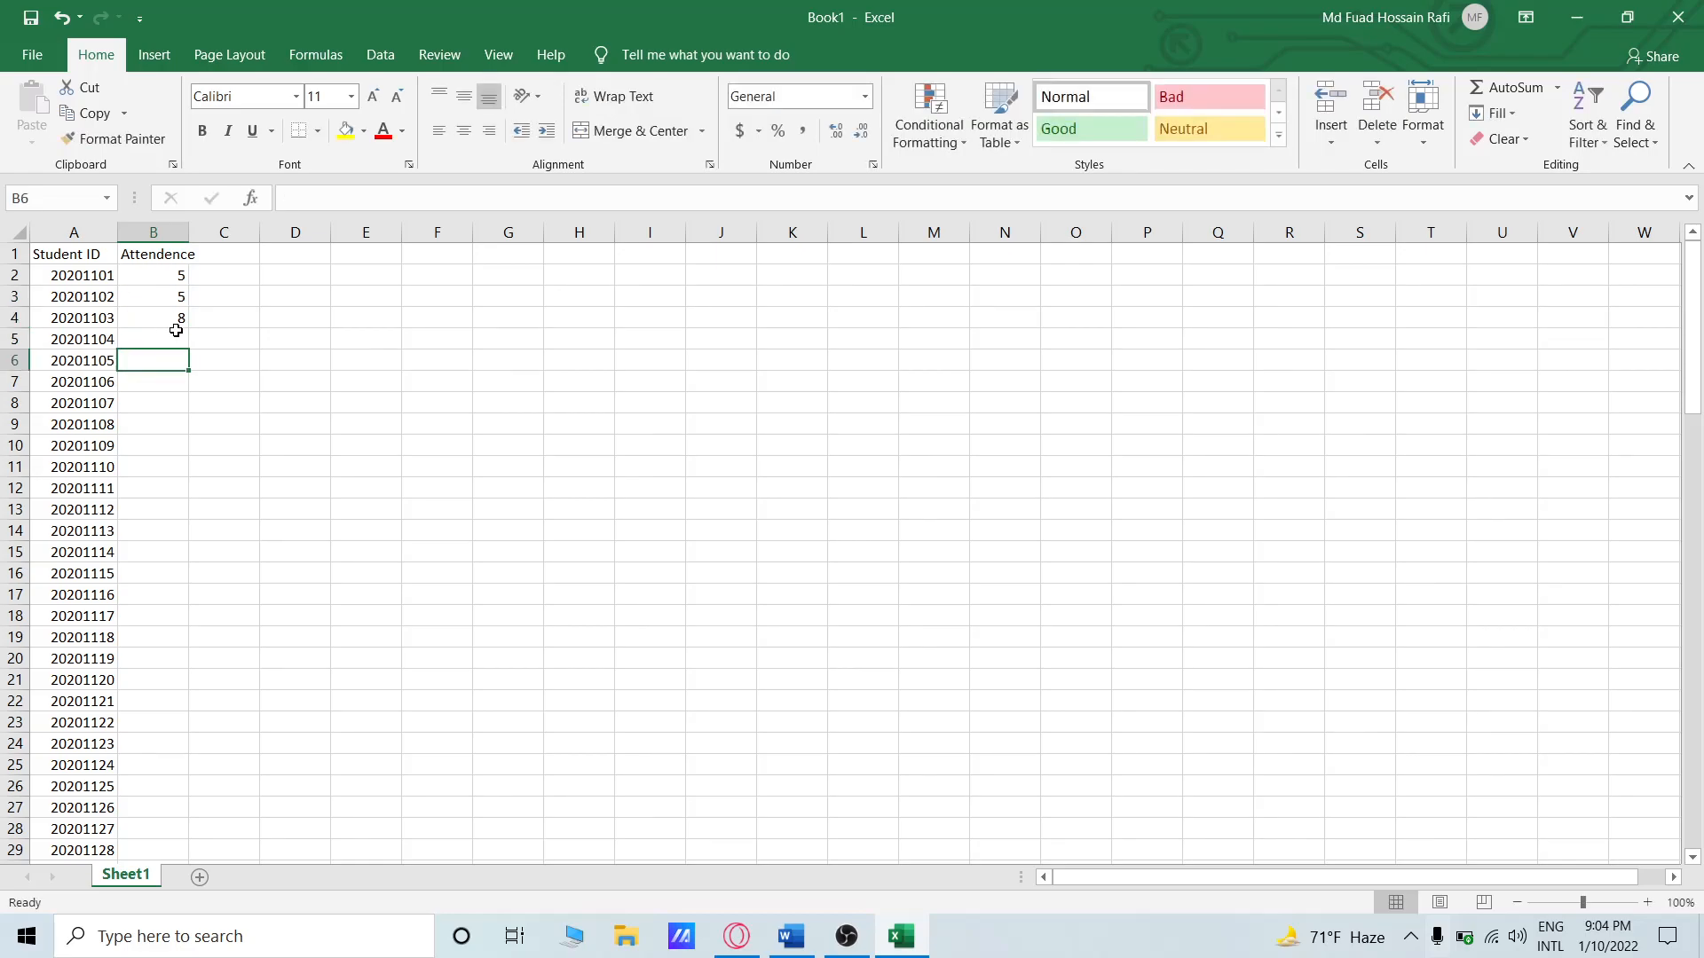
pyautogui.click(176, 332)
pyautogui.write('7')
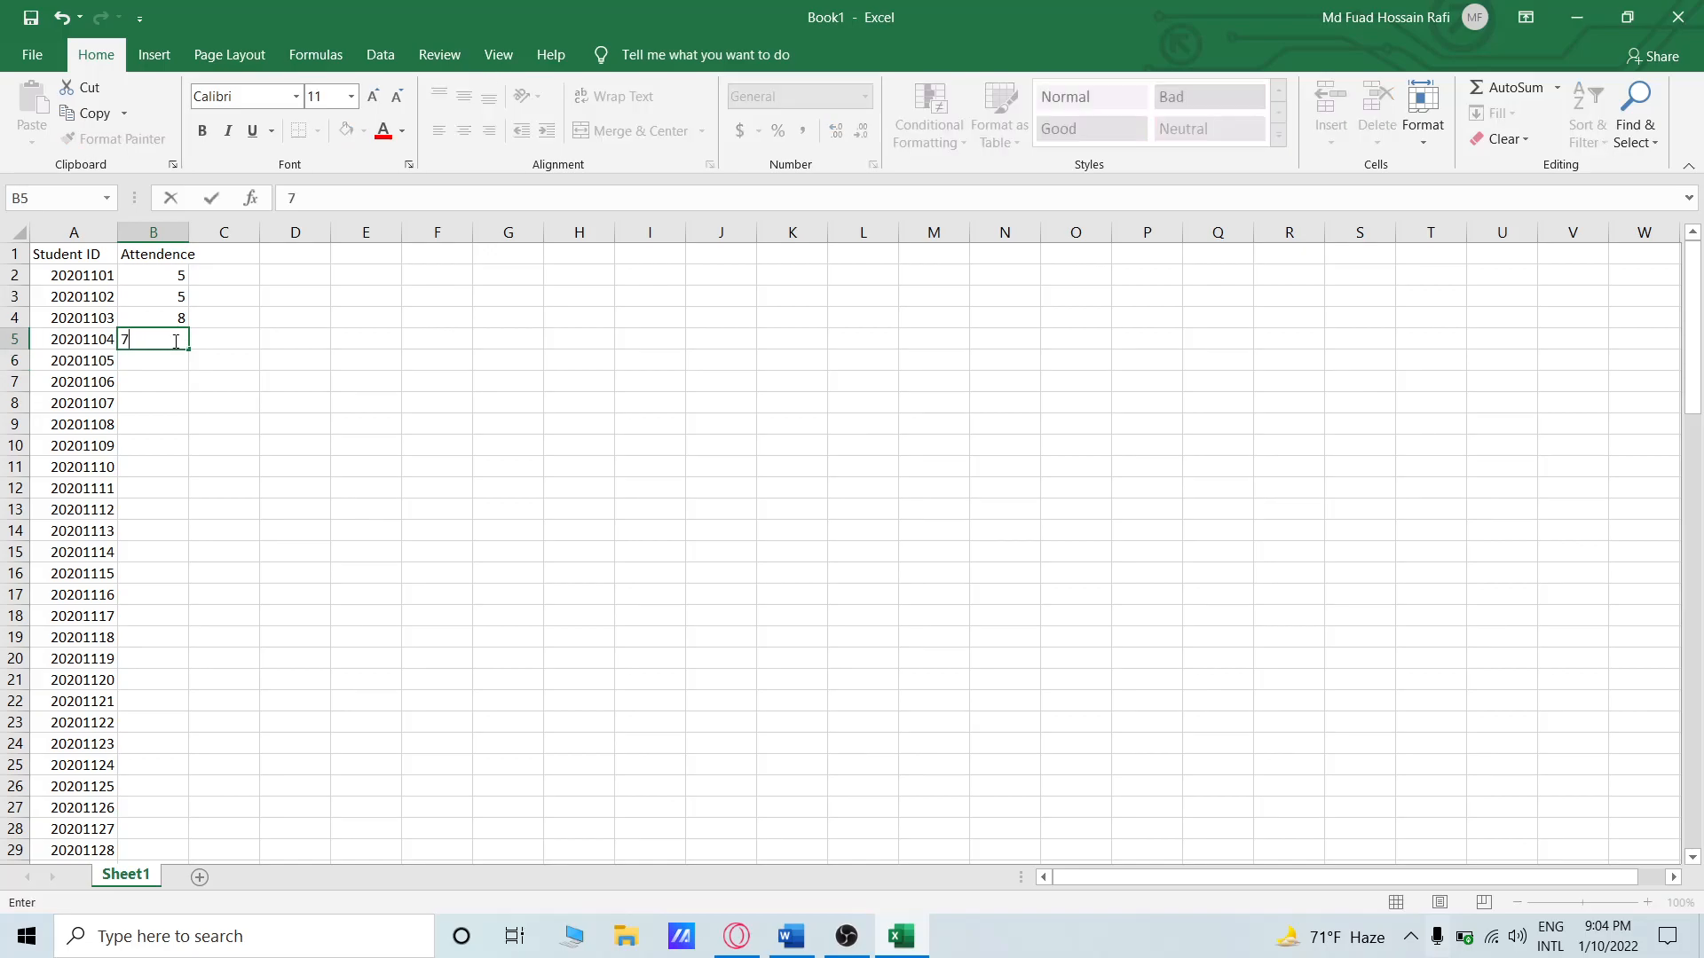
pyautogui.click(175, 358)
pyautogui.write('5')
pyautogui.click(156, 381)
pyautogui.write('3')
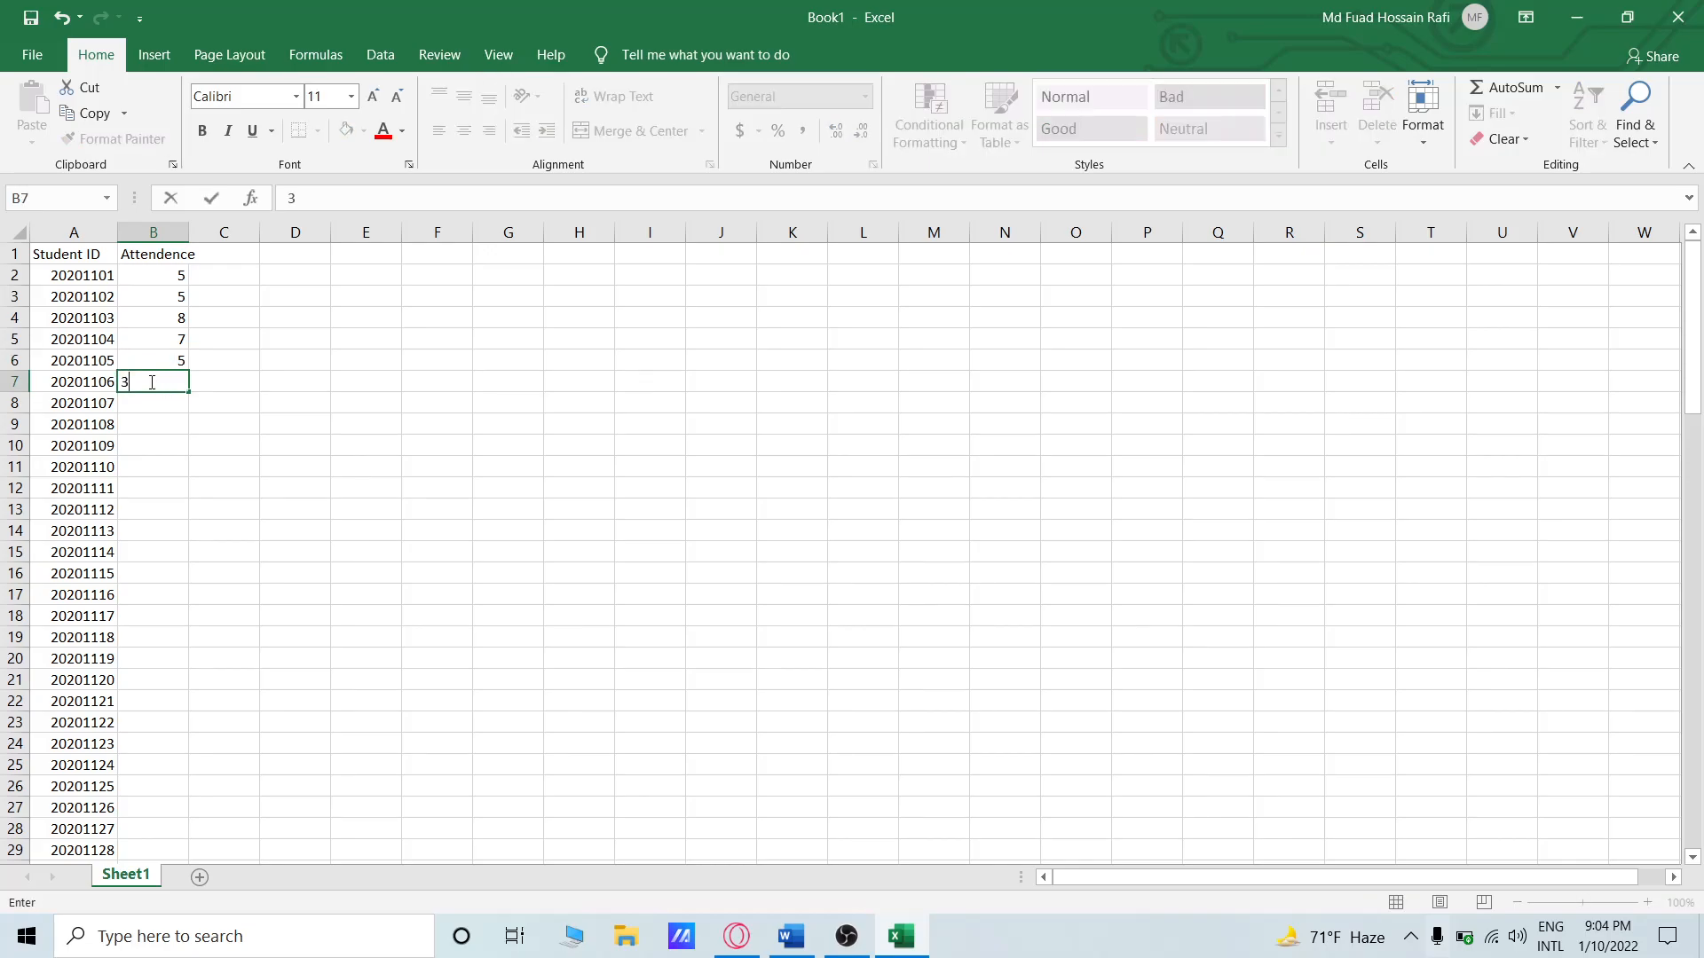
# Enter the attendance marks 8, 7, 5 and 5 in cells B8 to B11.
pyautogui.click(156, 409)
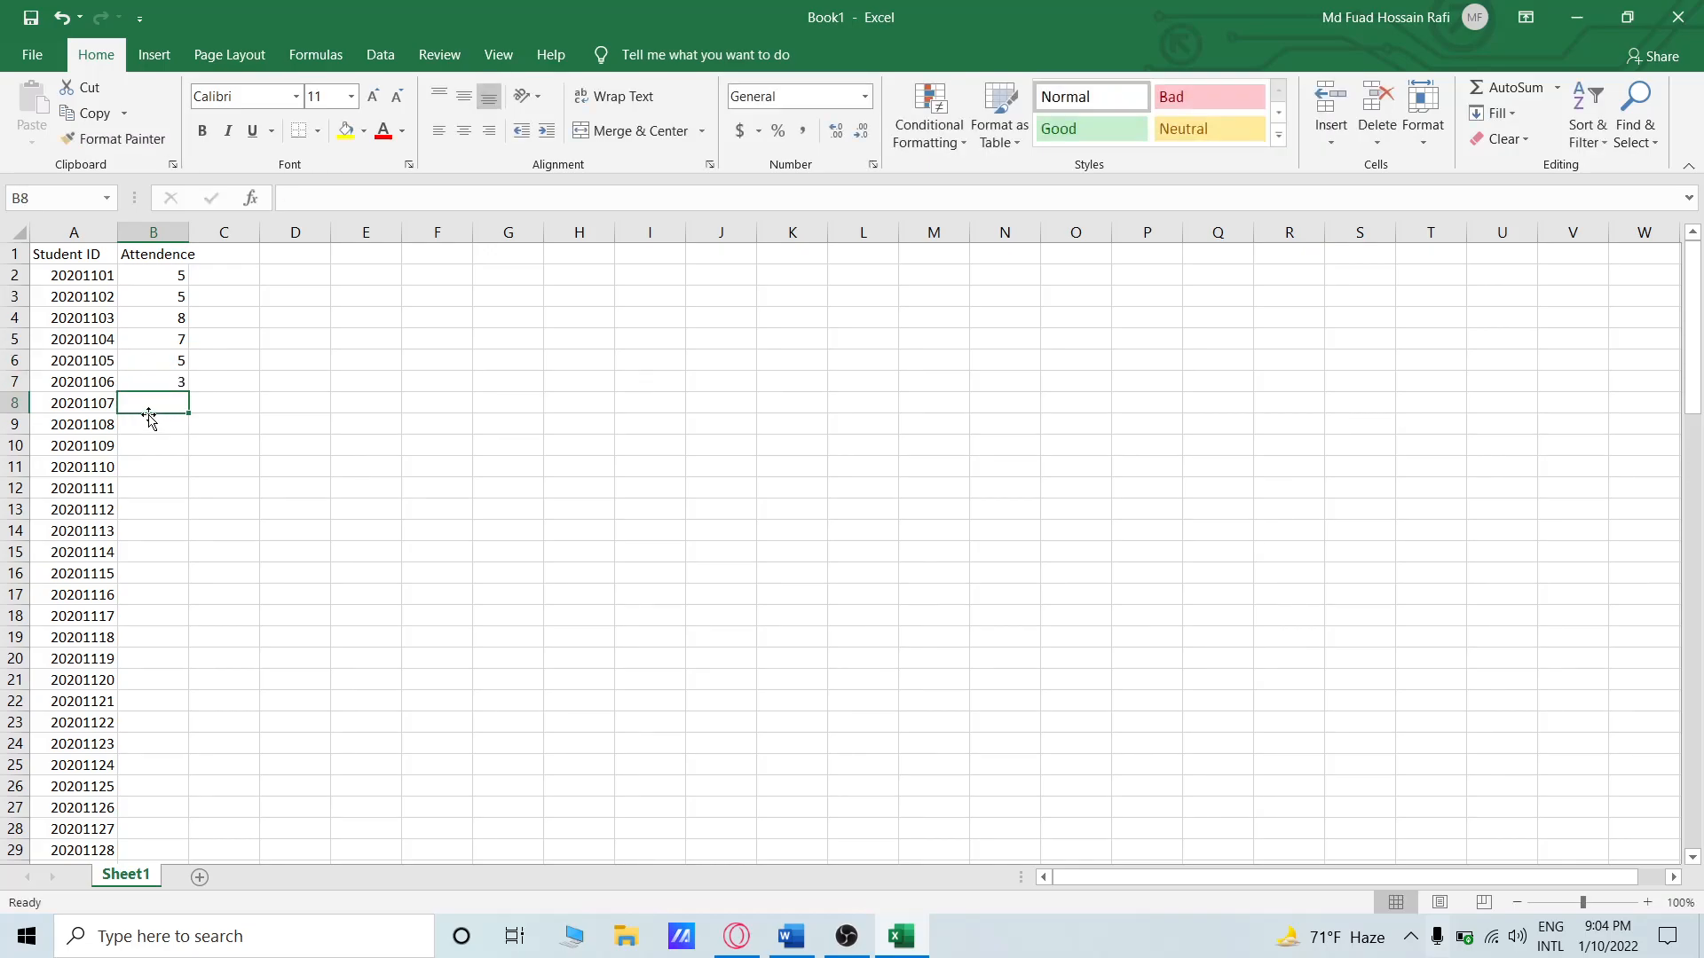
pyautogui.write('8')
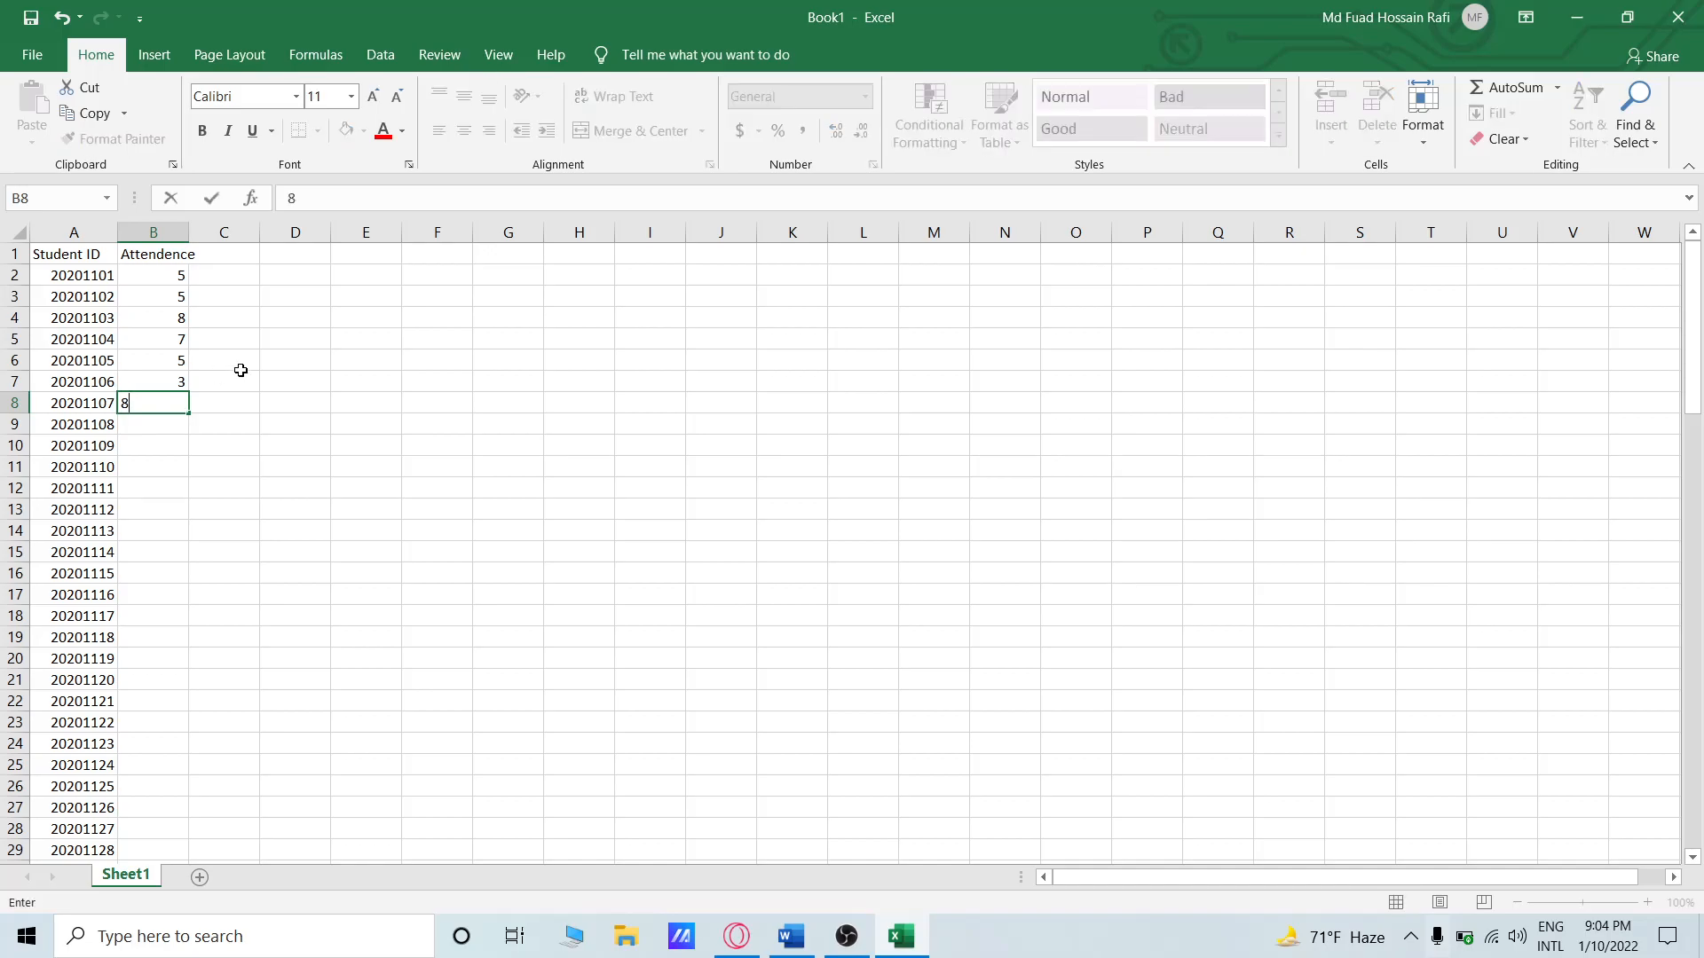
pyautogui.click(171, 440)
pyautogui.click(171, 423)
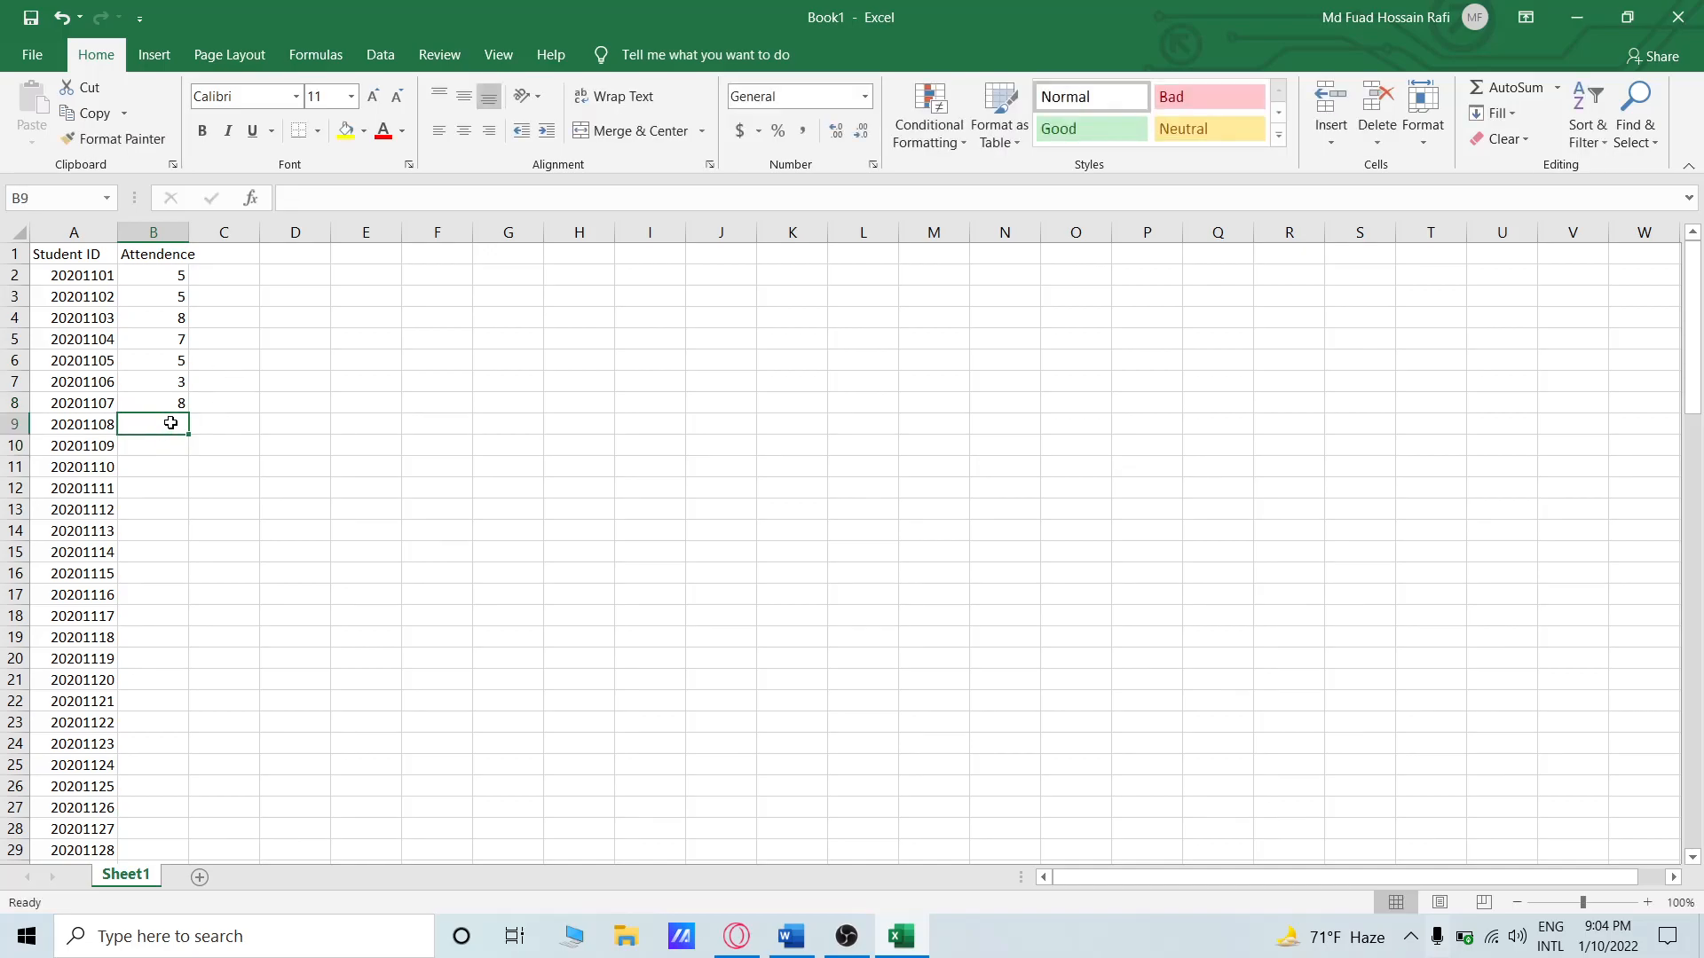
pyautogui.write('7')
pyautogui.click(174, 448)
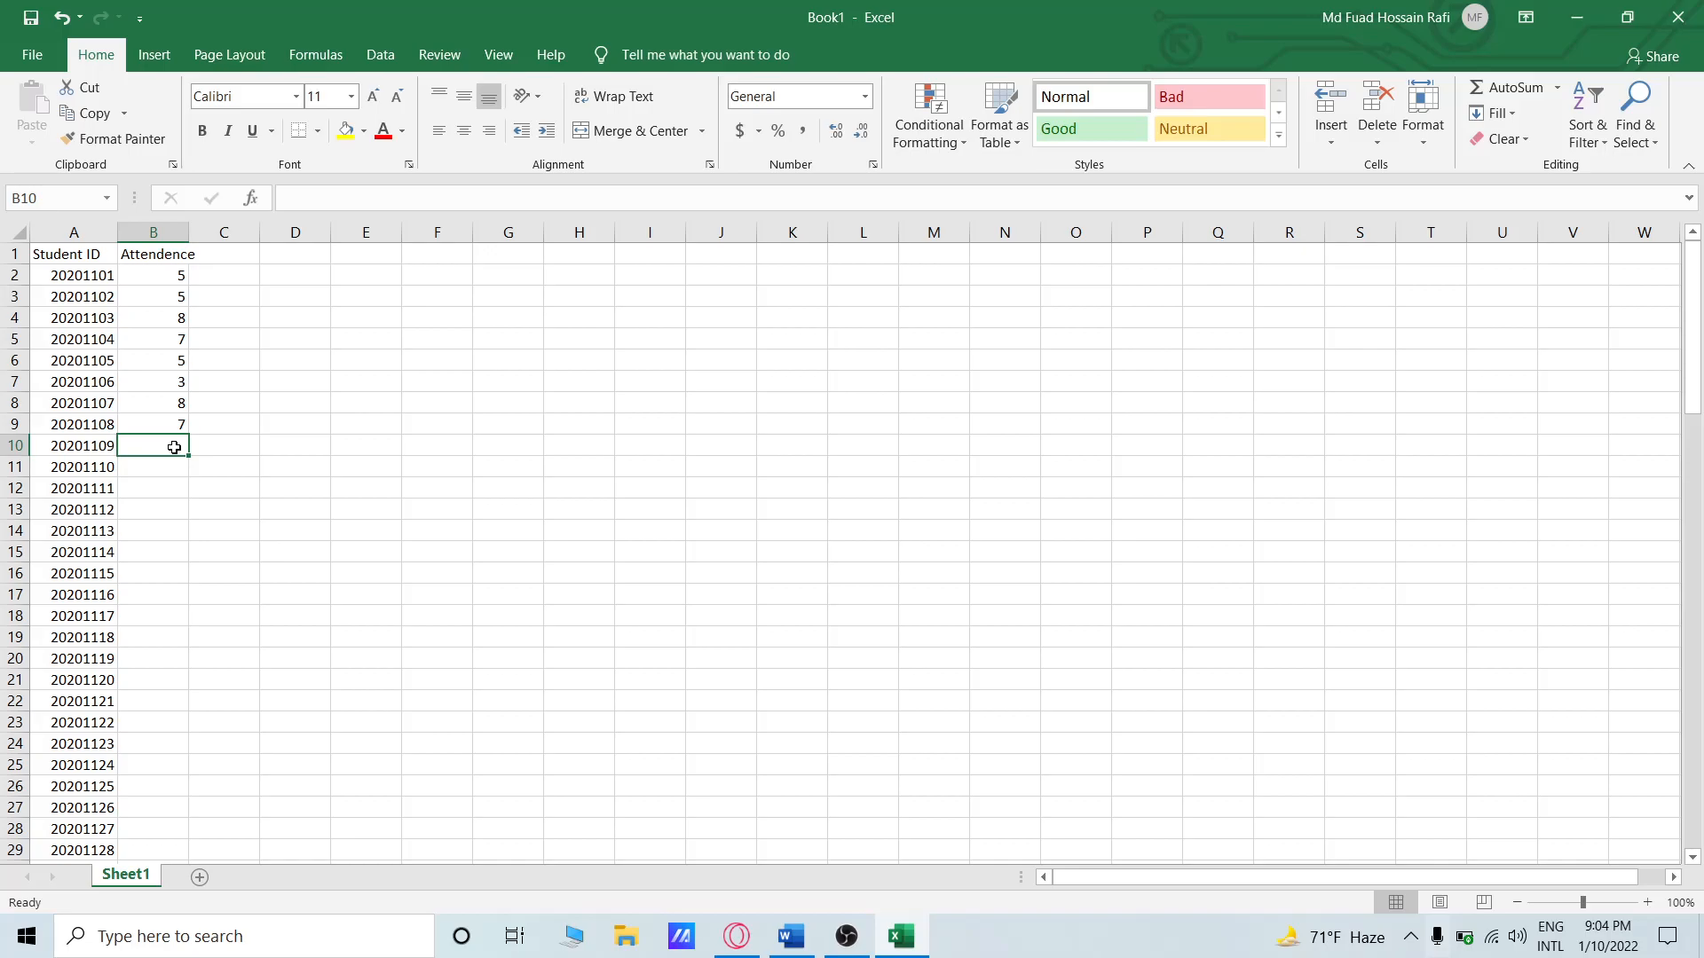
pyautogui.write('5')
pyautogui.click(161, 465)
pyautogui.write('5')
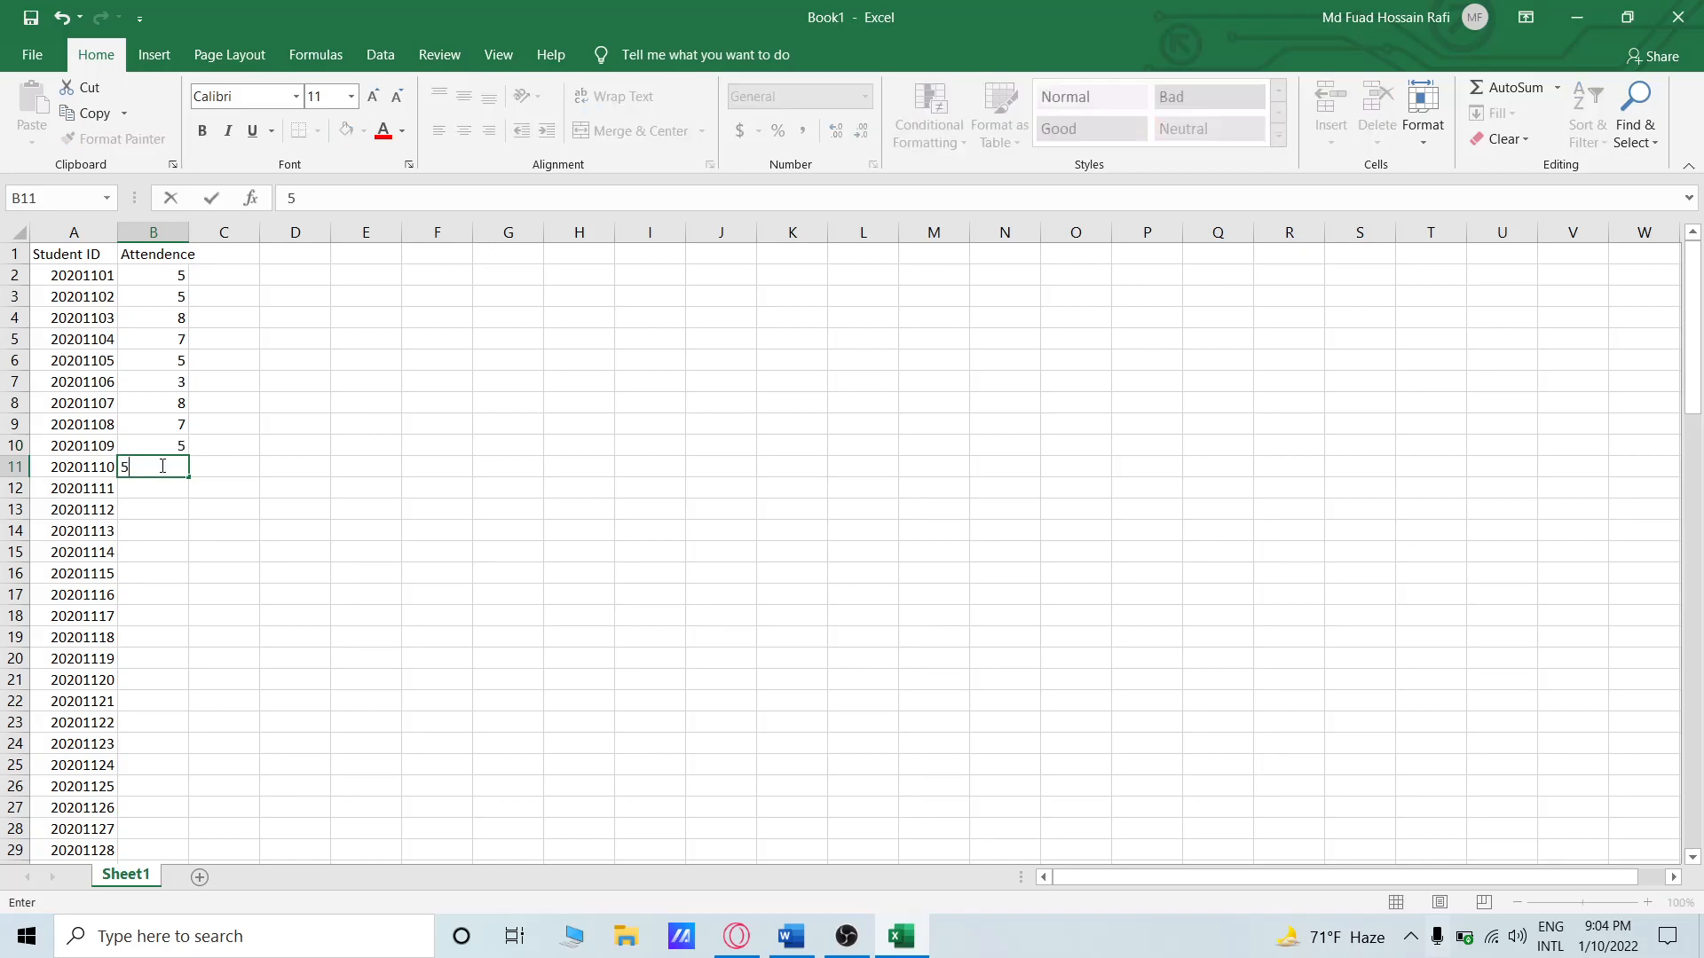
pyautogui.click(170, 486)
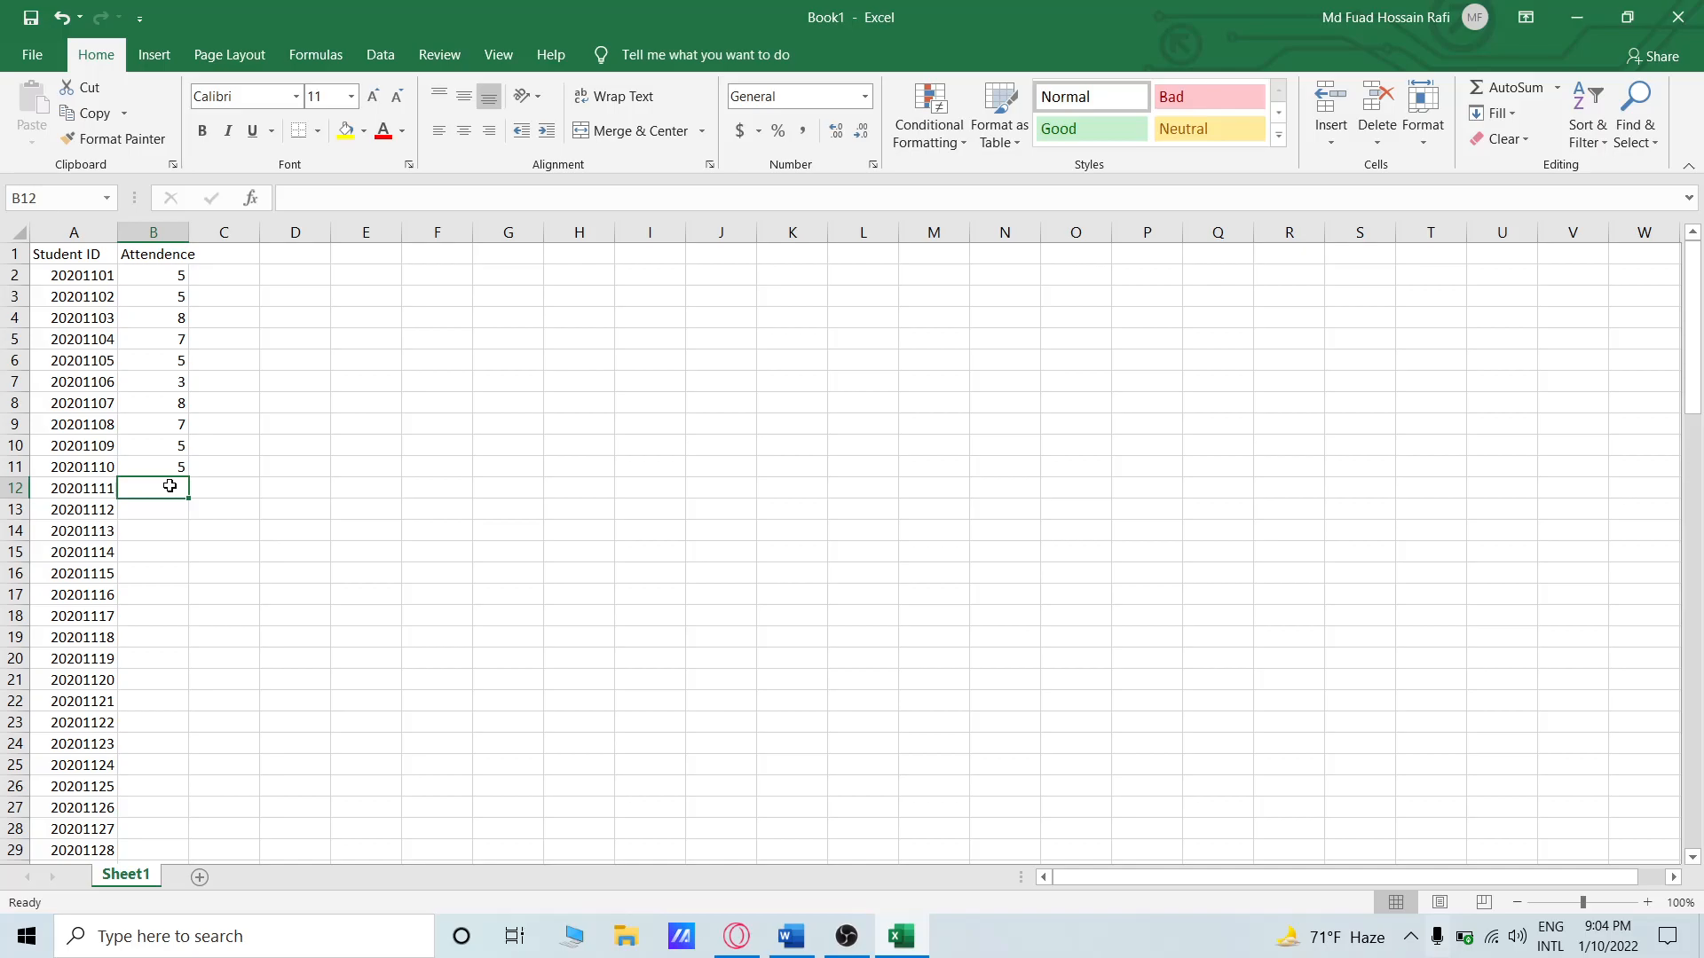
pyautogui.click(175, 468)
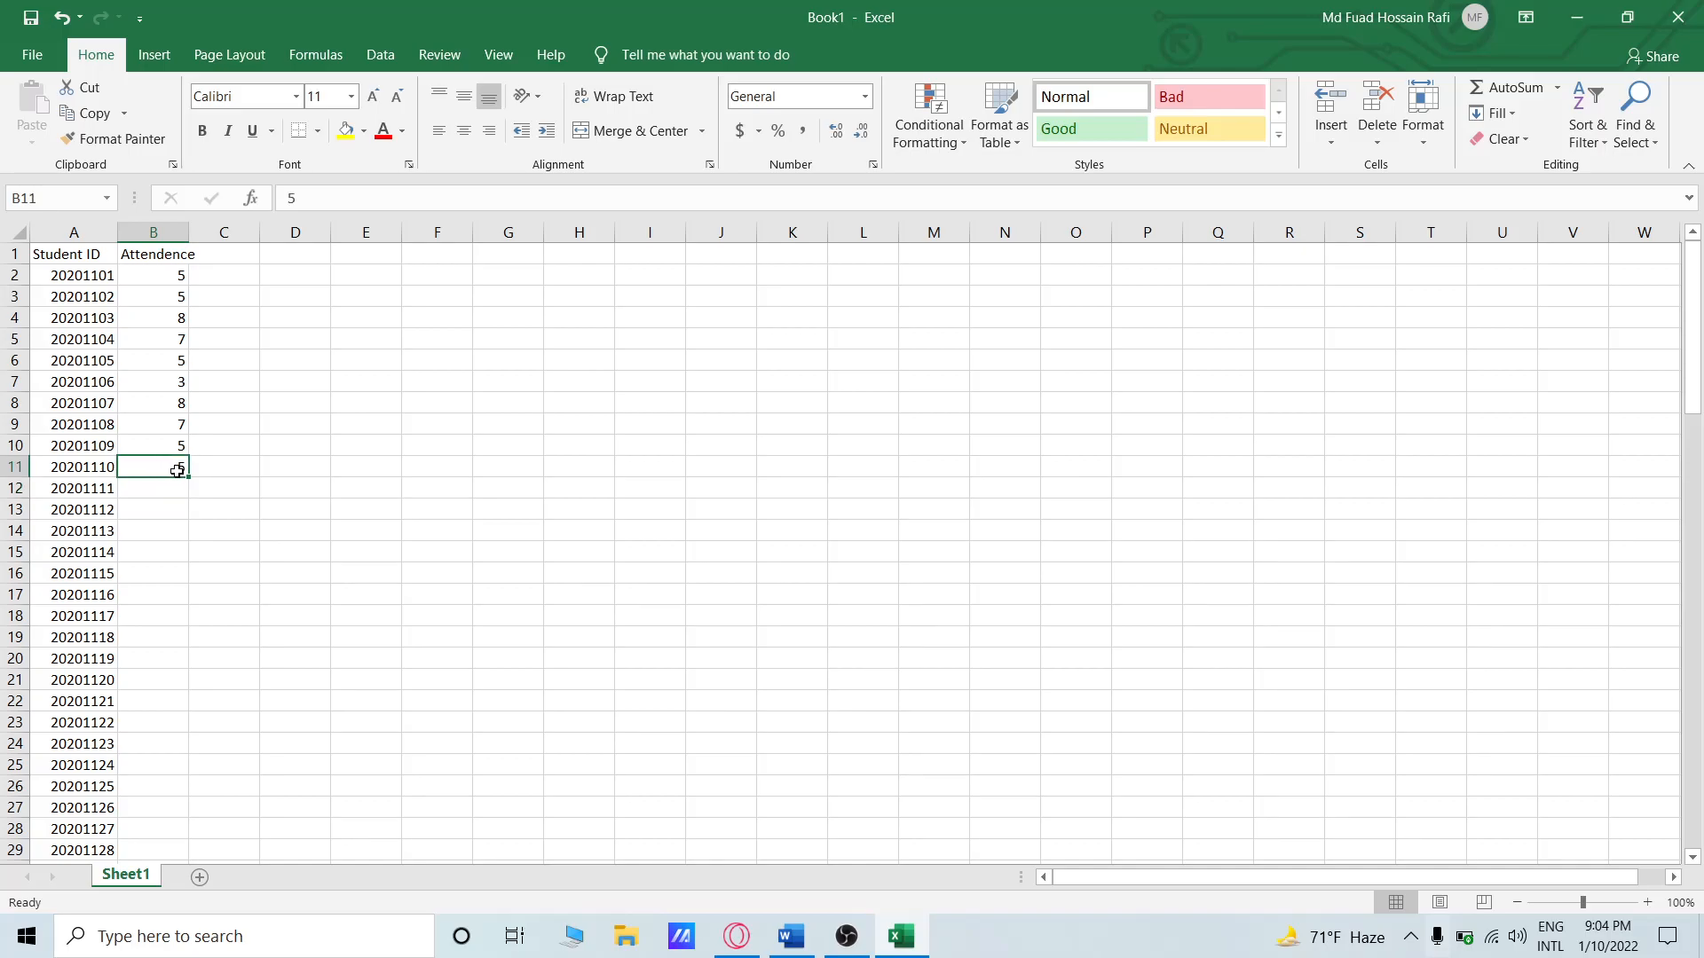
pyautogui.scroll(-17, 174, 471)
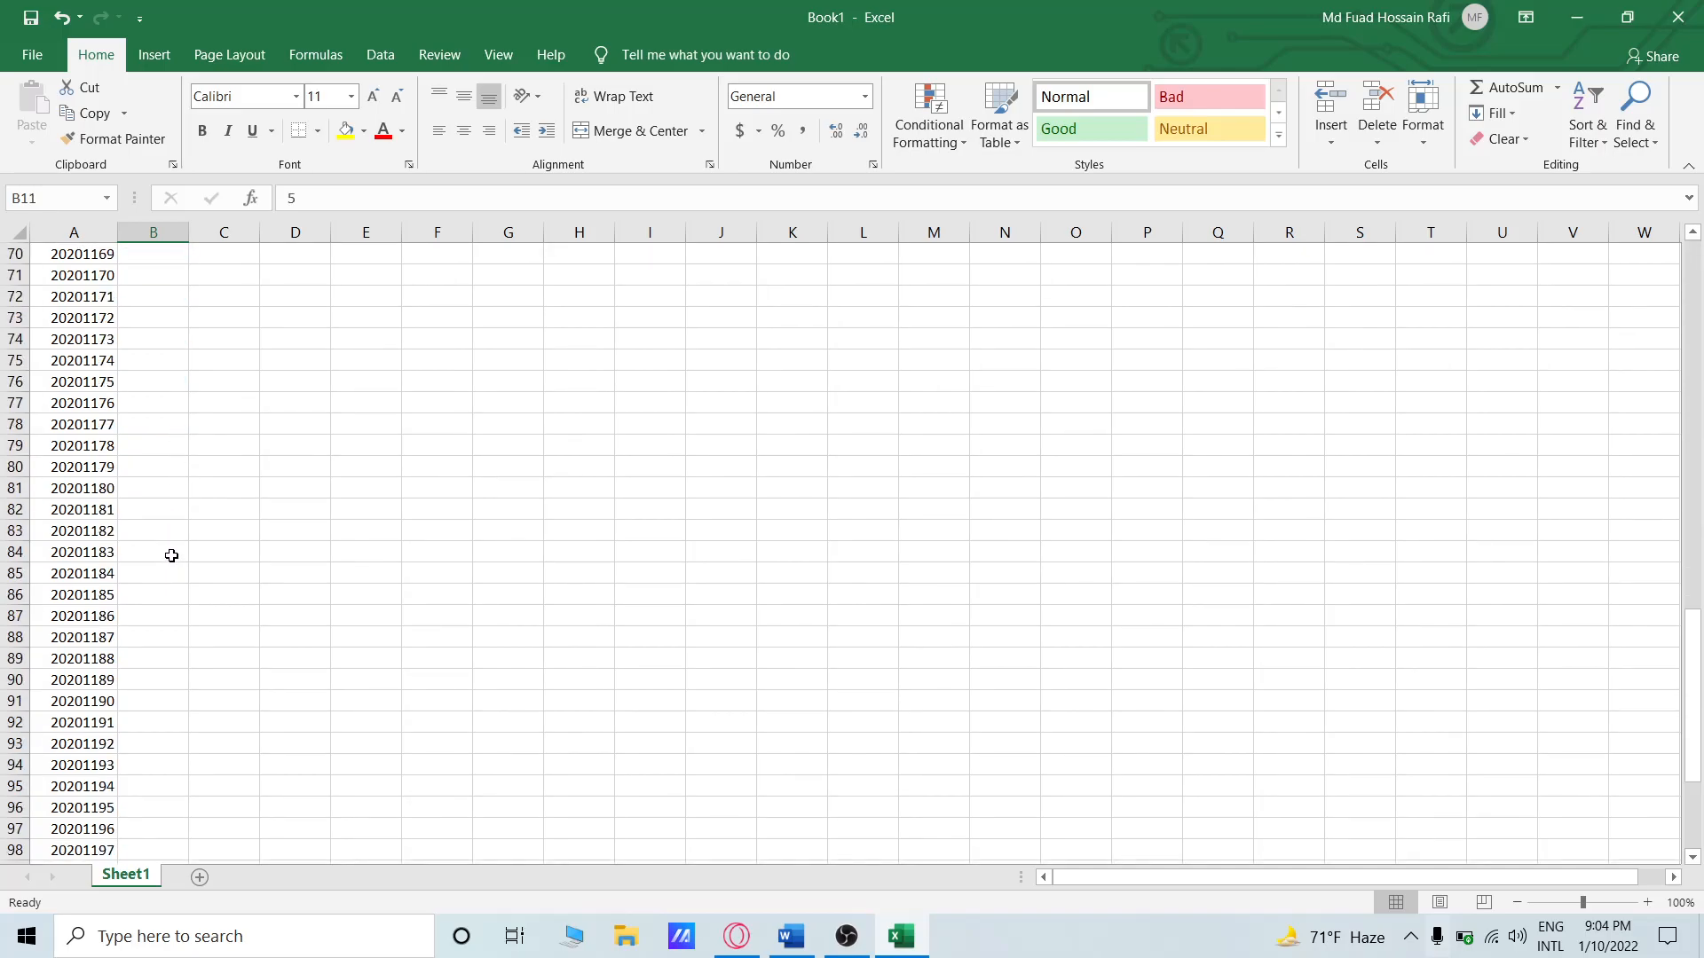
pyautogui.scroll(10, 171, 539)
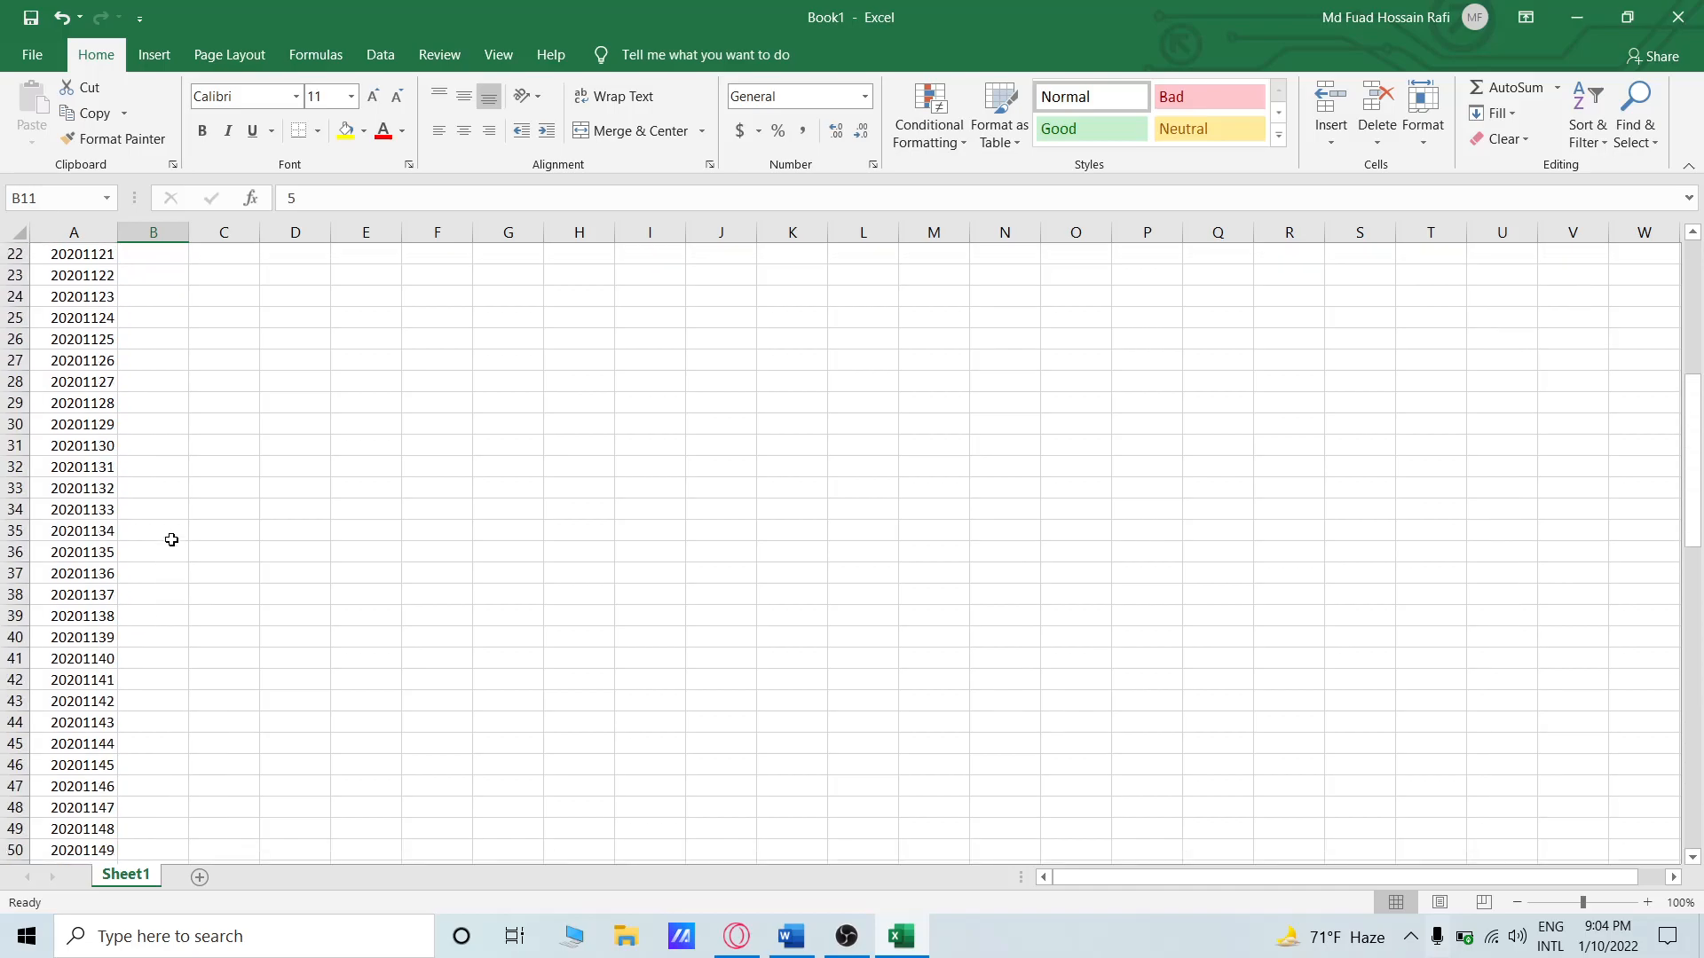
pyautogui.click(846, 936)
pyautogui.click(1433, 716)
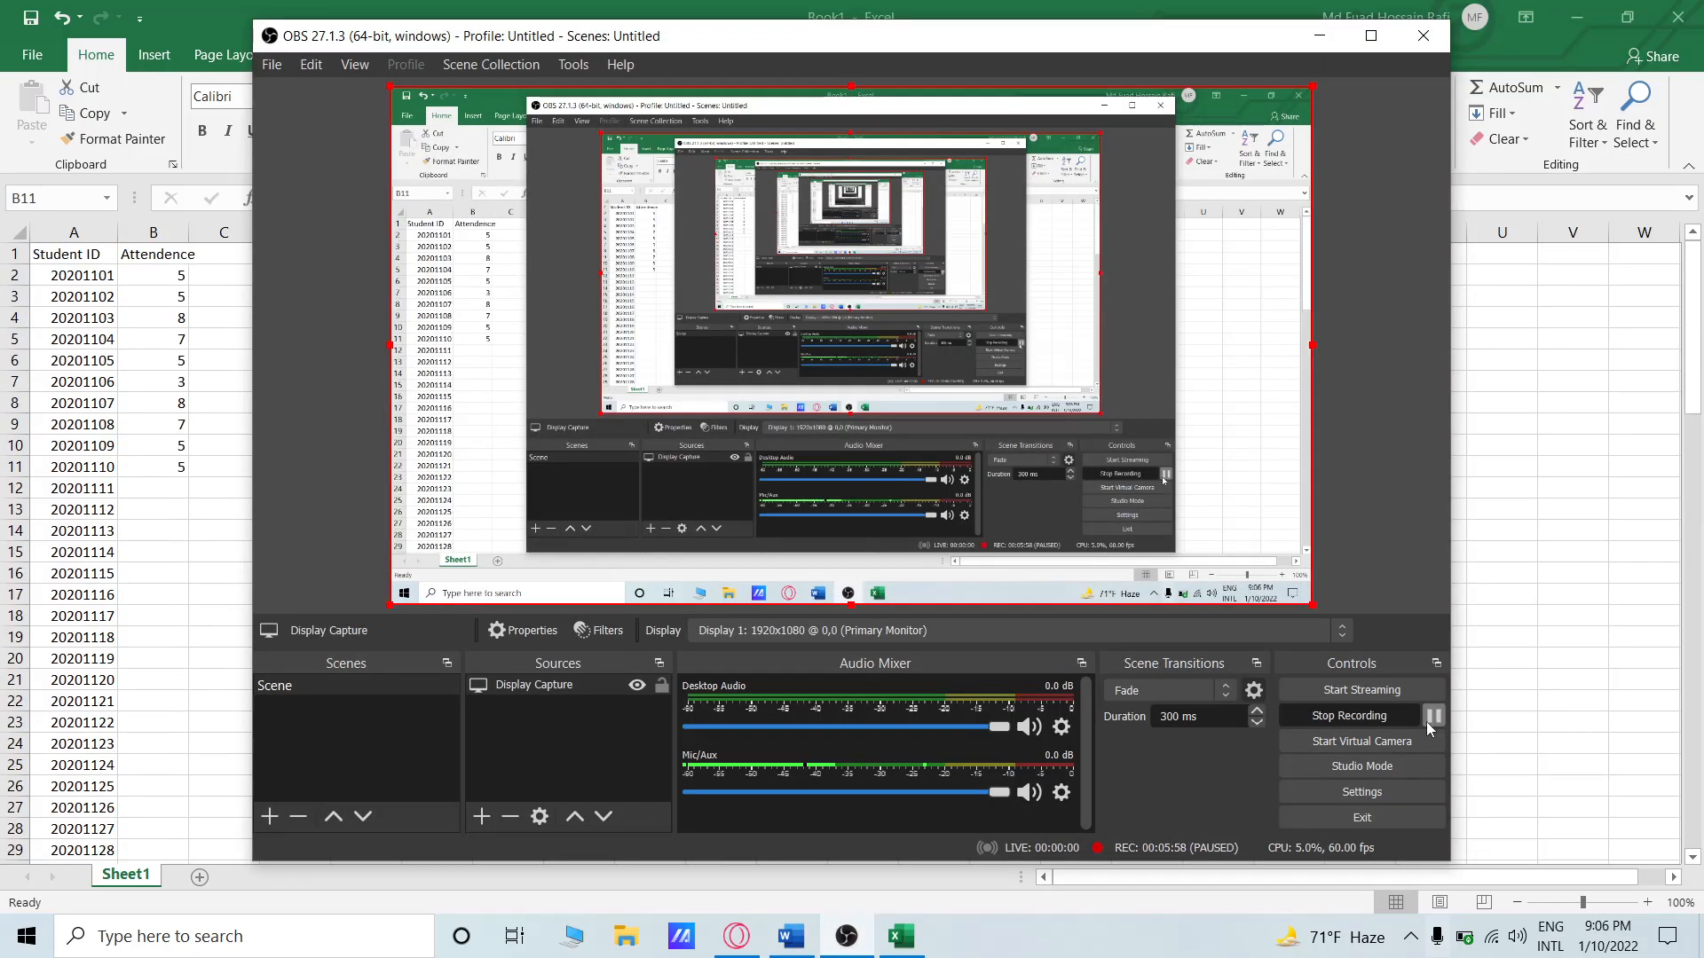
pyautogui.click(1421, 720)
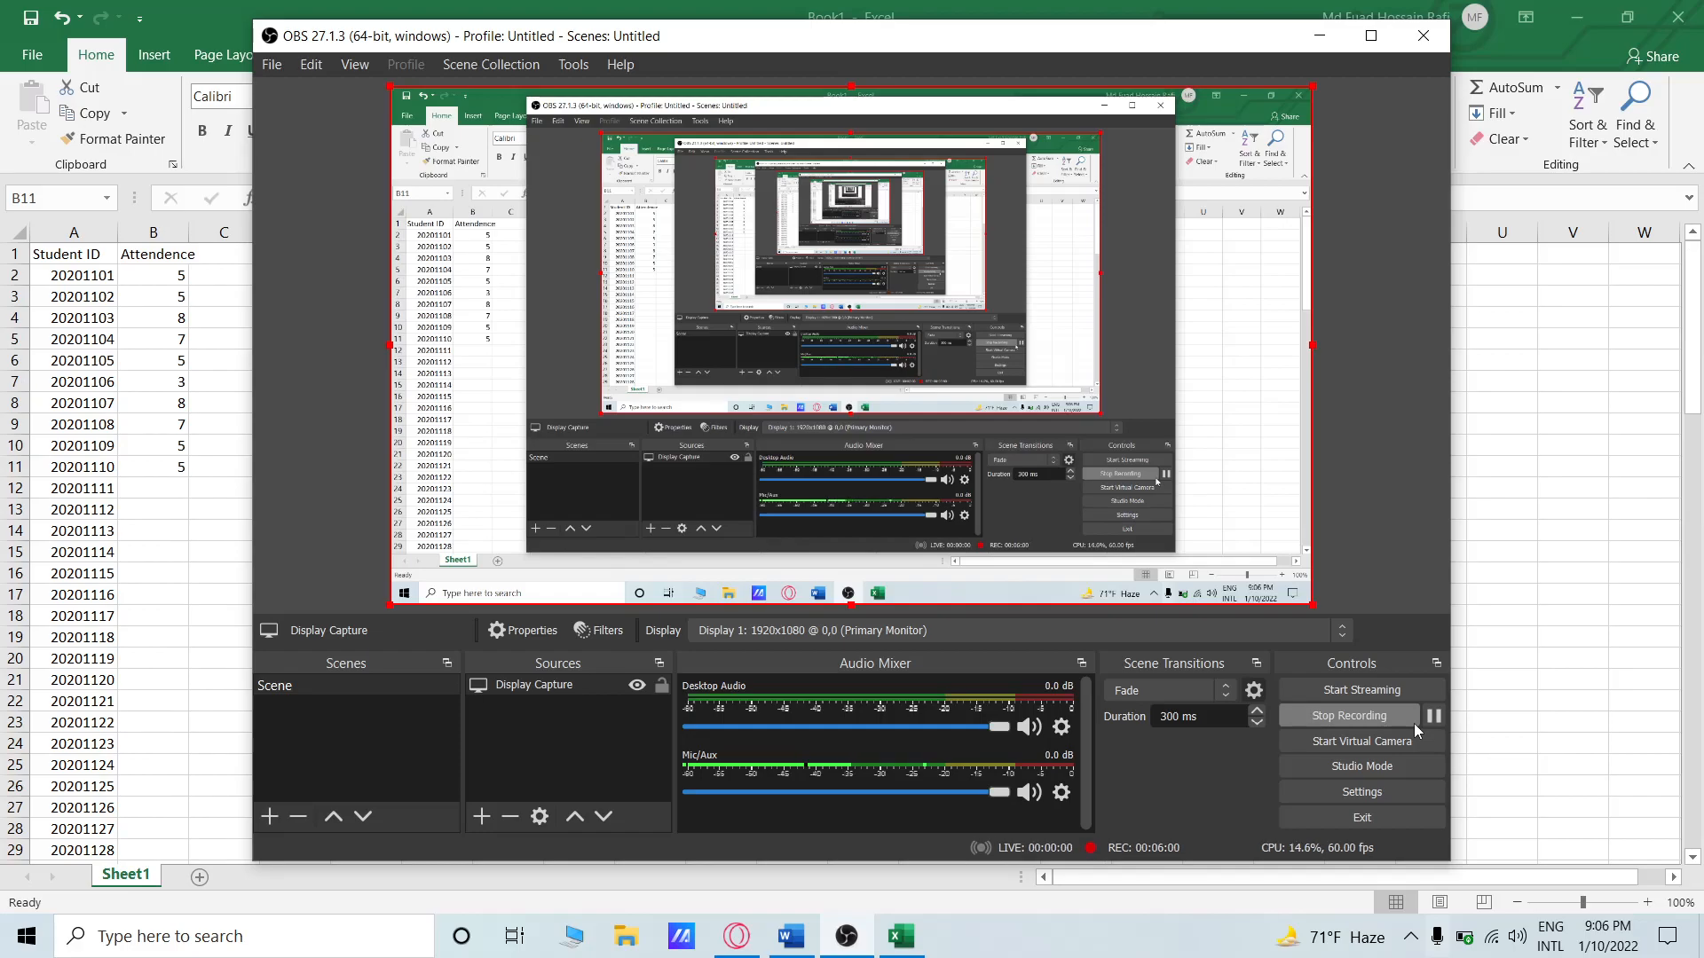
pyautogui.click(1314, 48)
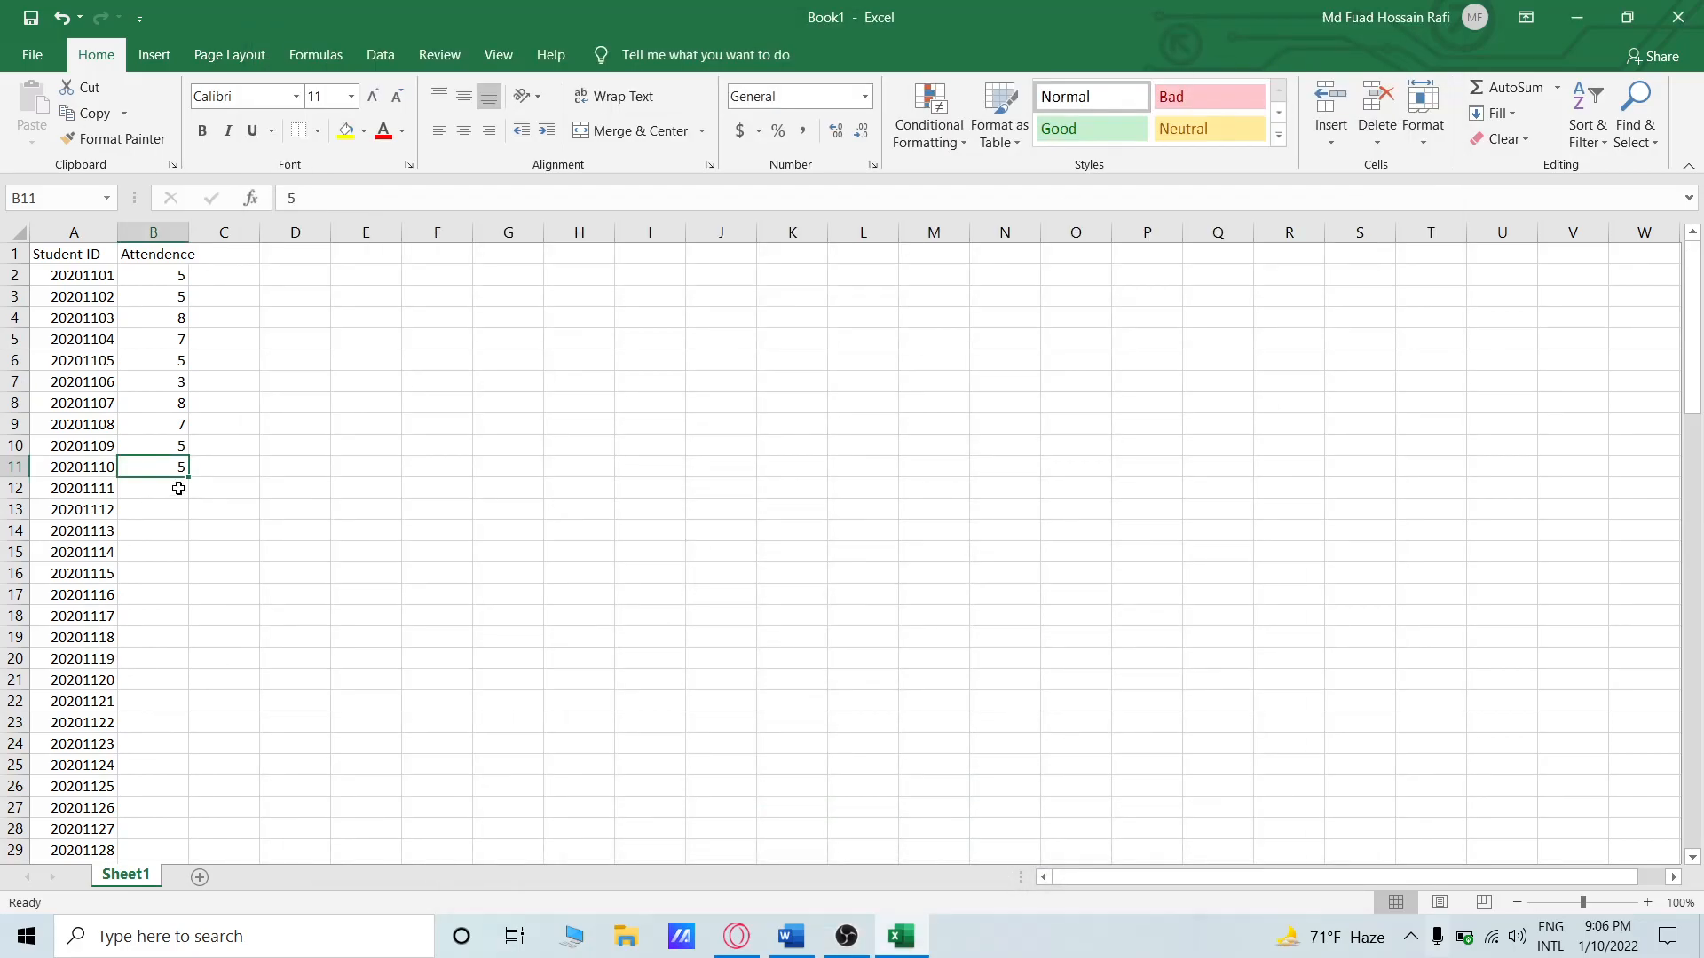
# Copy the attendance mark 5 from B11 down the column to B101 for all remaining students.
pyautogui.scroll(-3, 154, 554)
pyautogui.scroll(-17, 155, 577)
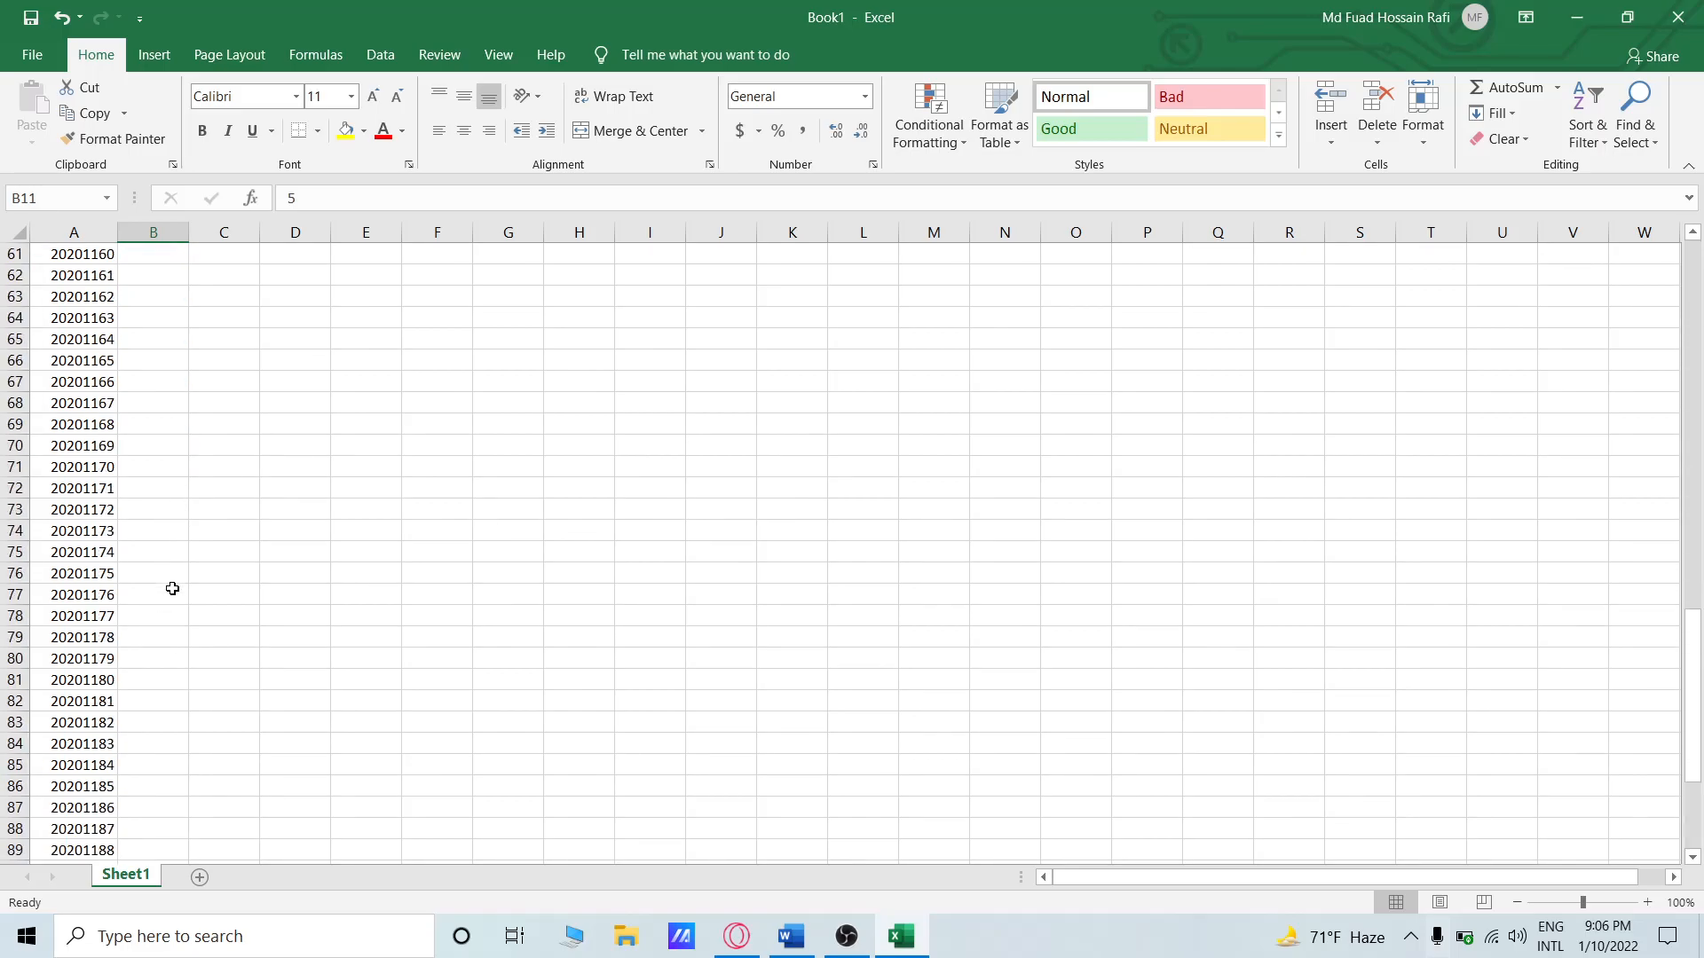
pyautogui.scroll(14, 172, 588)
pyautogui.scroll(6, 172, 588)
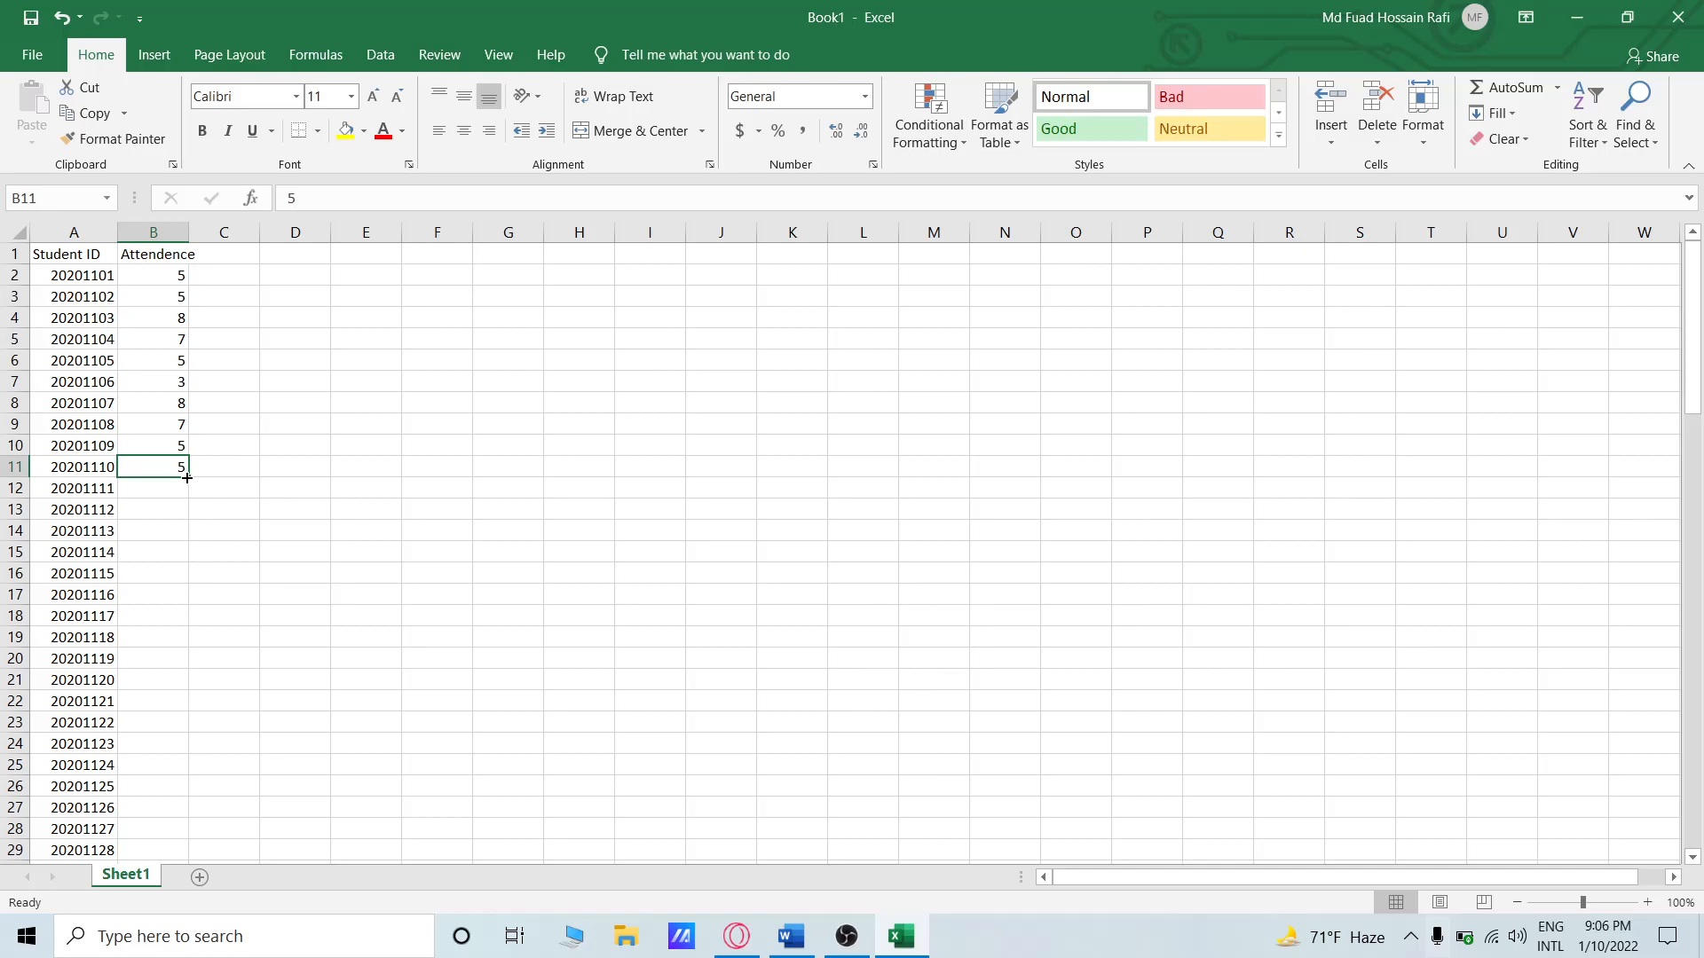
pyautogui.moveTo(189, 477); pyautogui.dragTo(175, 723)
pyautogui.scroll(-1, 223, 708)
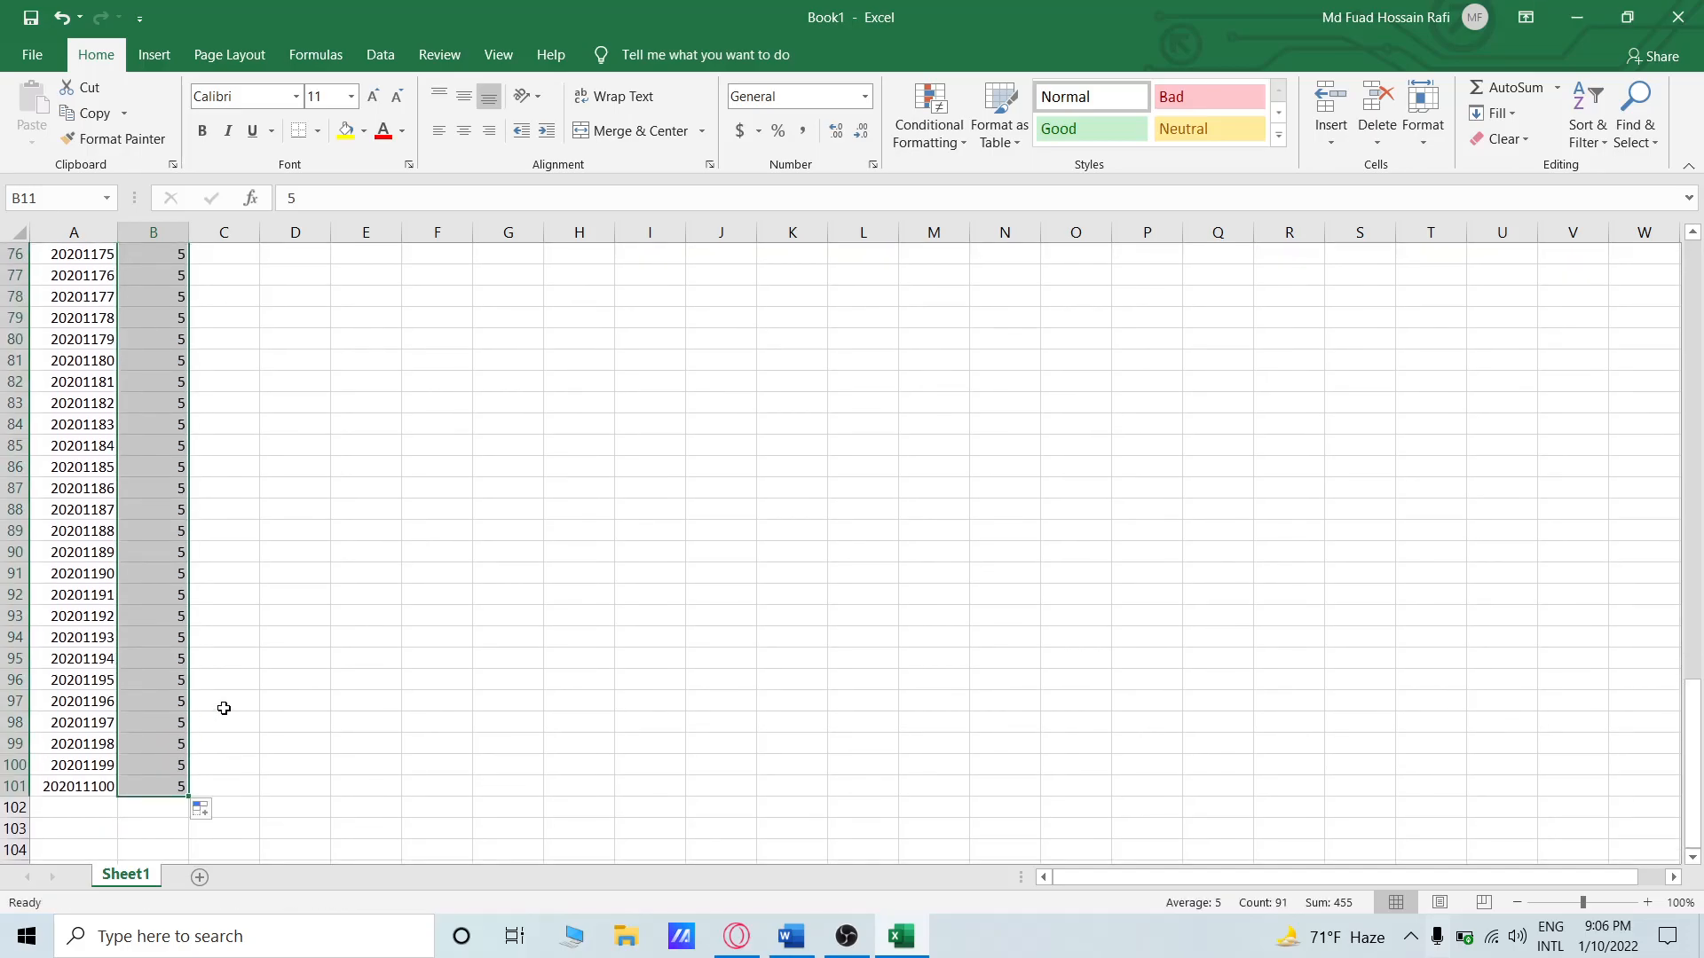
pyautogui.scroll(20, 224, 708)
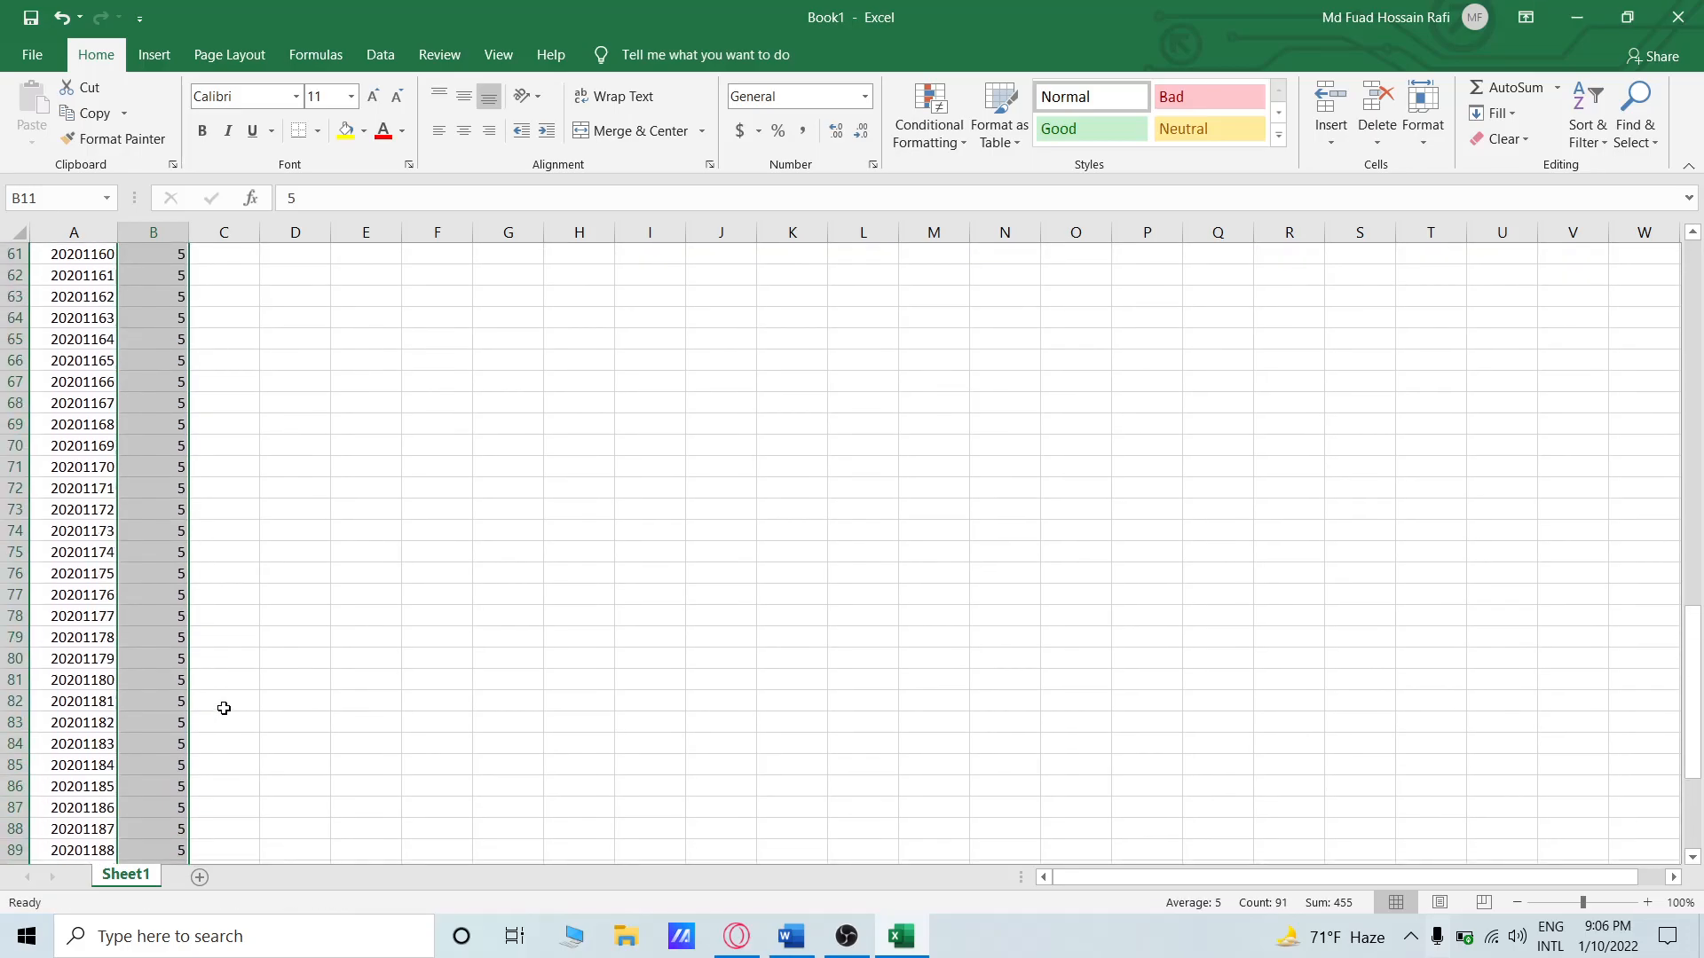
pyautogui.click(255, 356)
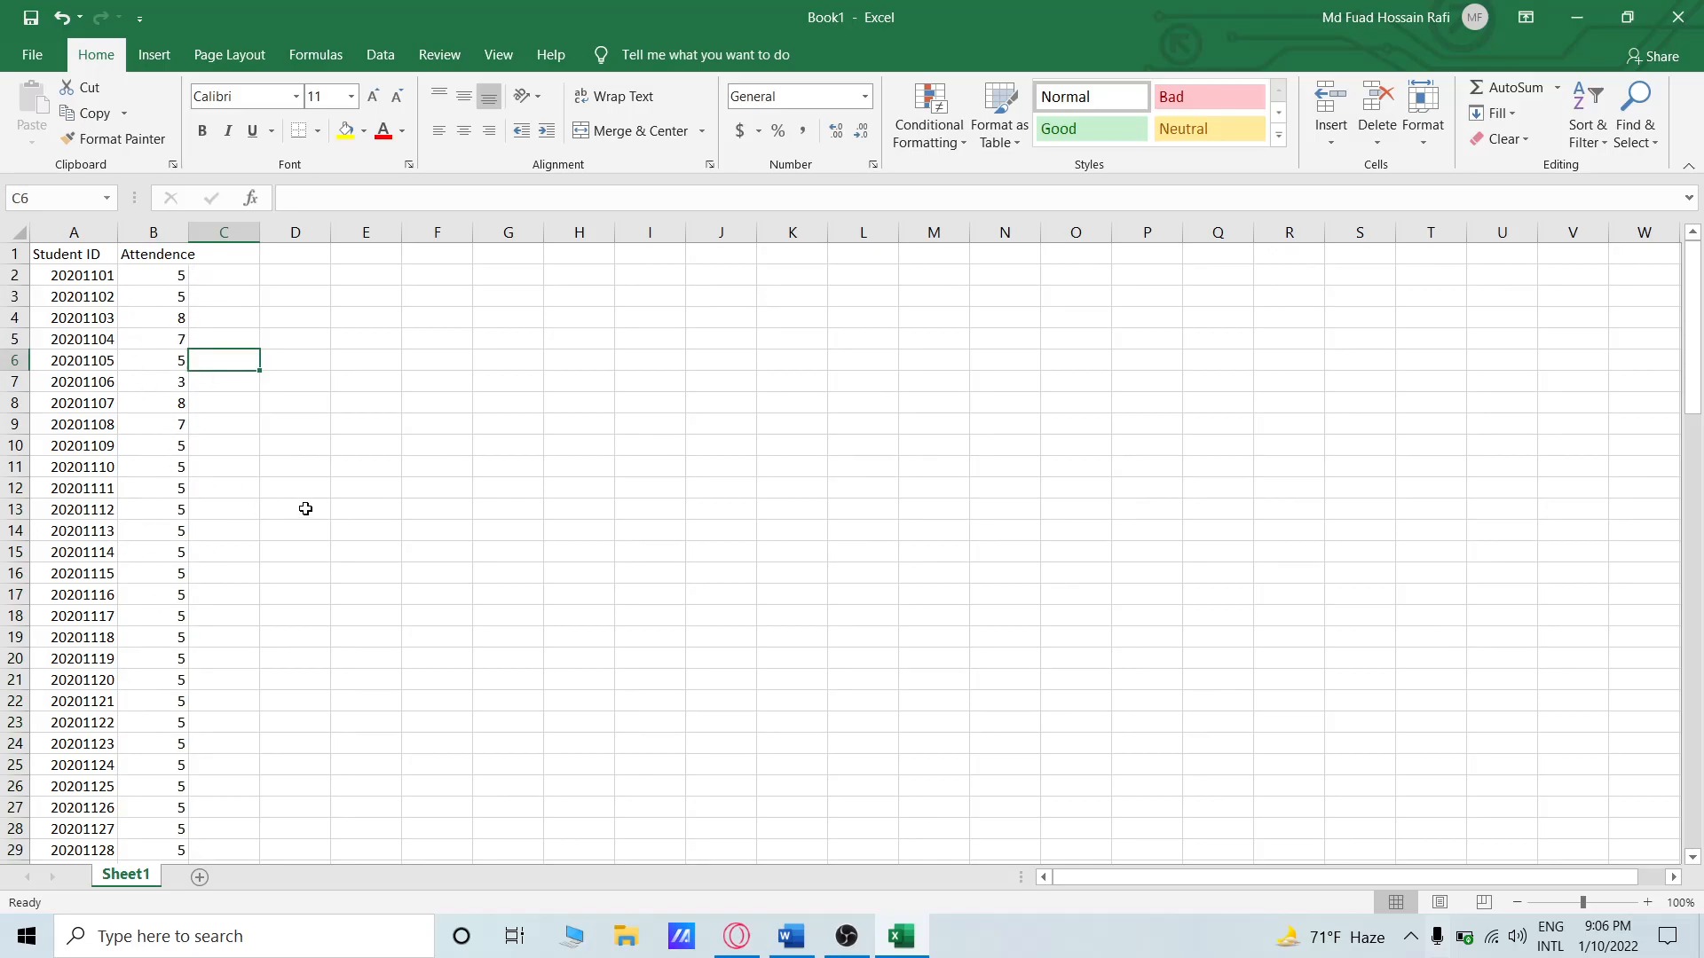
# Switch to ClickUp, mark the "Attendence" task as complete on the Excel board, and return to the workbook.
pyautogui.click(238, 257)
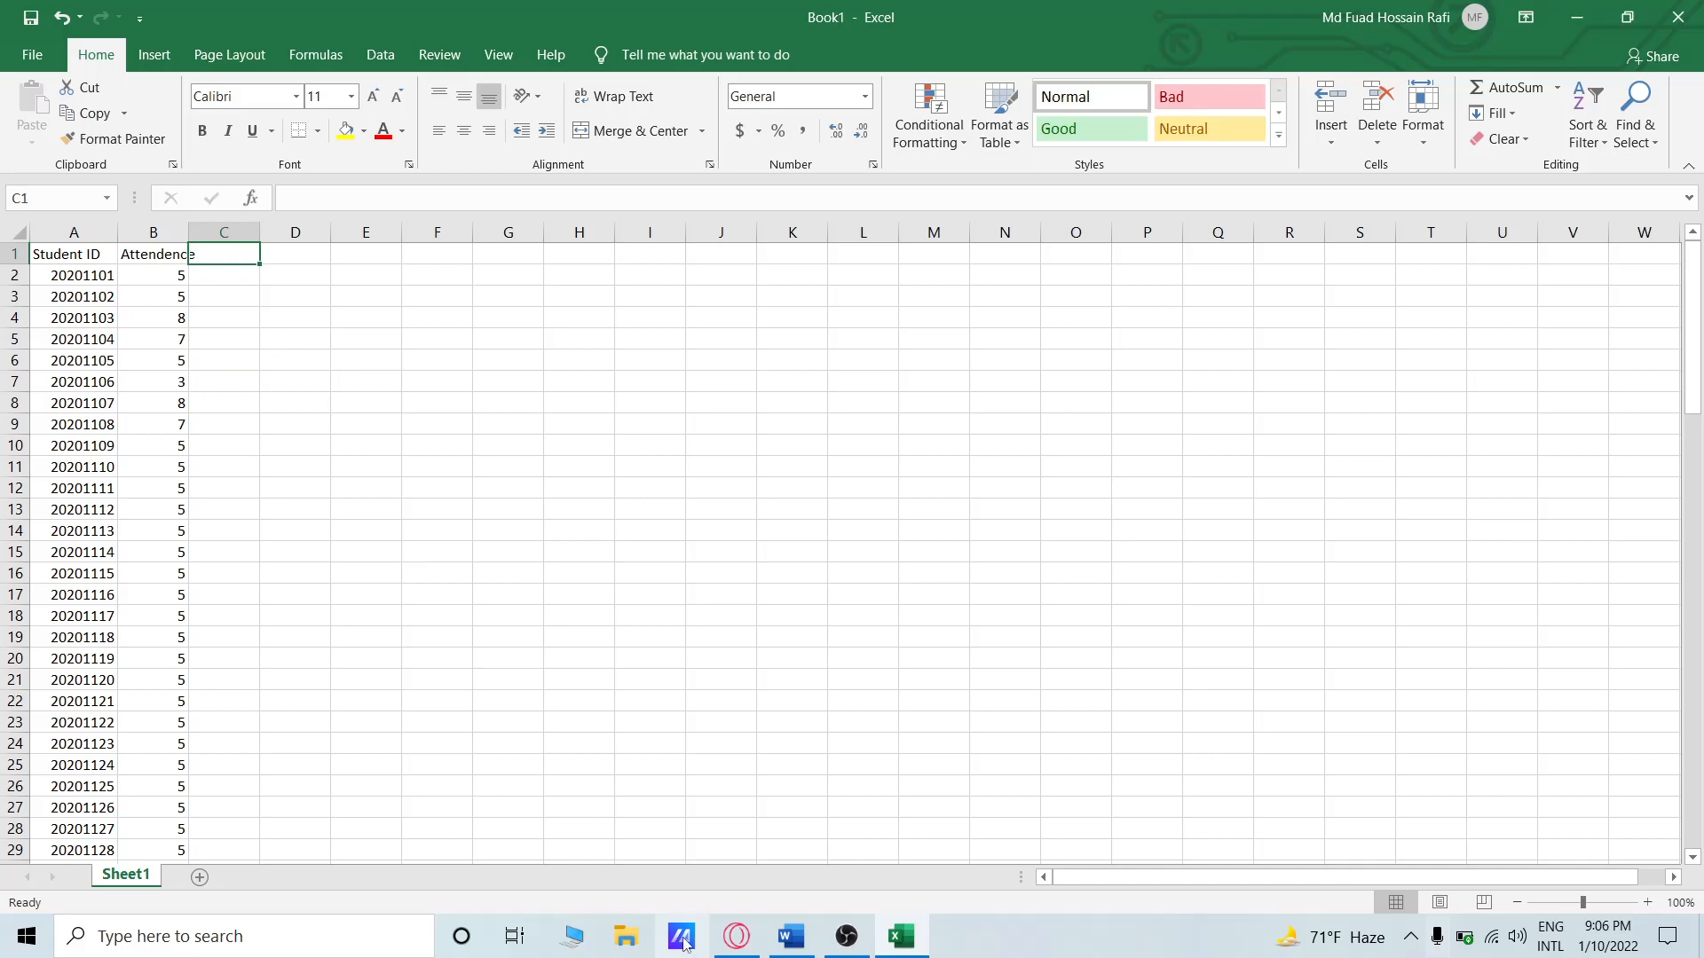
pyautogui.click(737, 936)
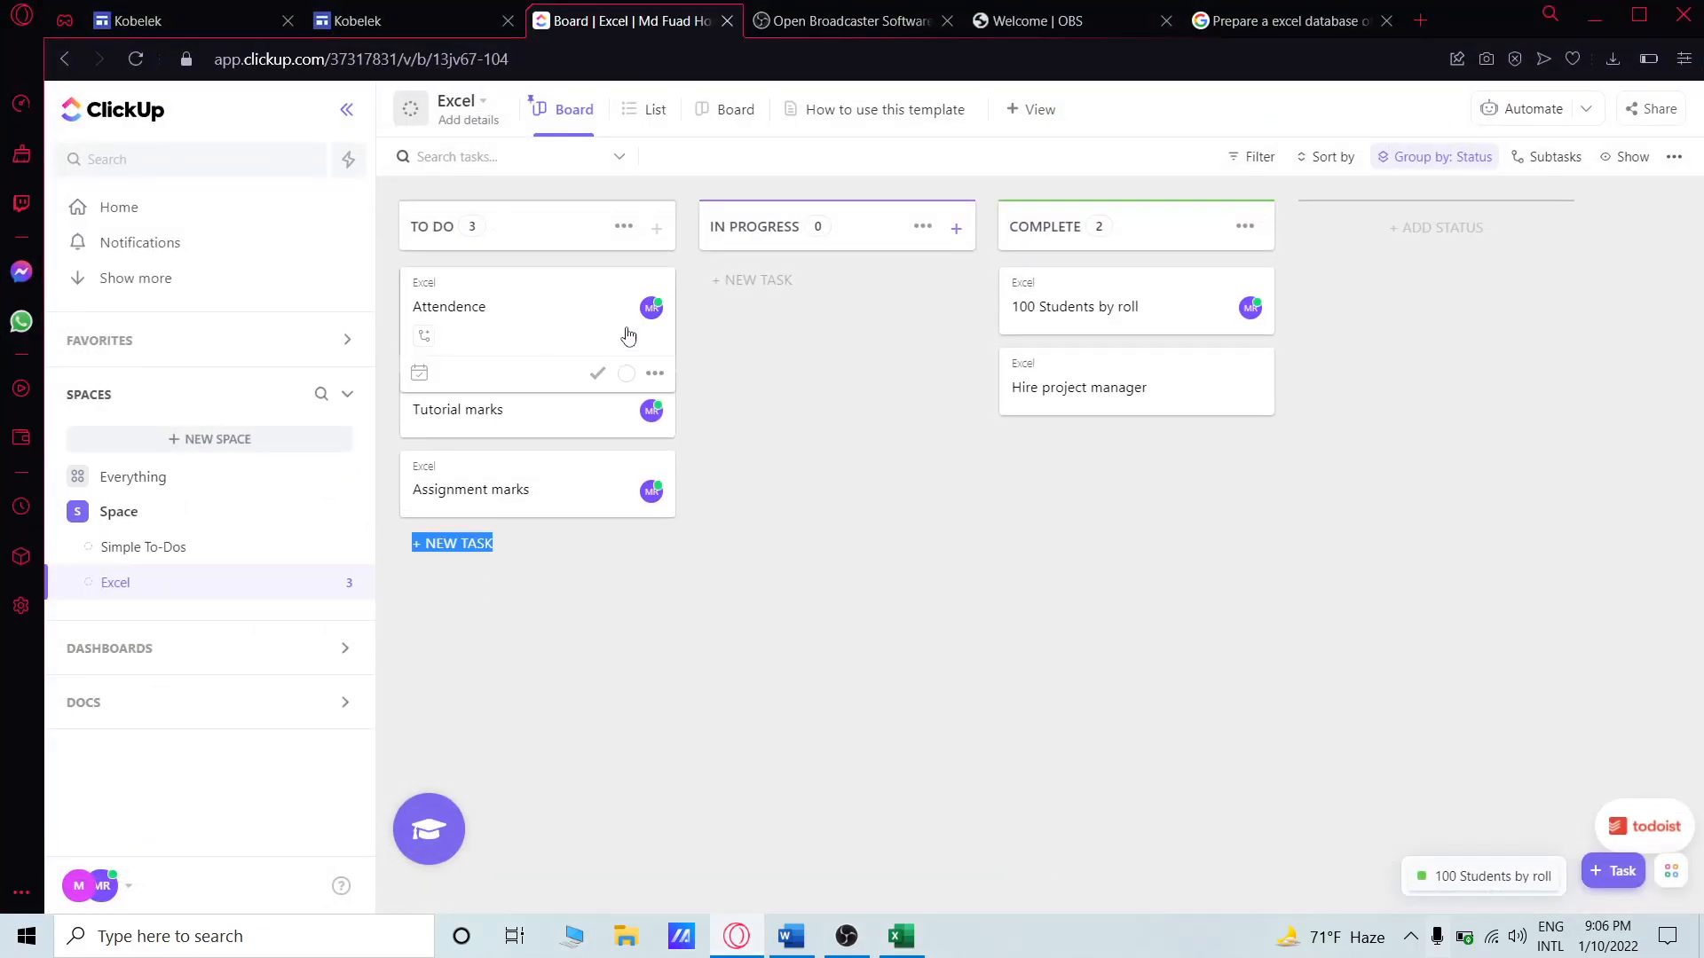
pyautogui.click(597, 373)
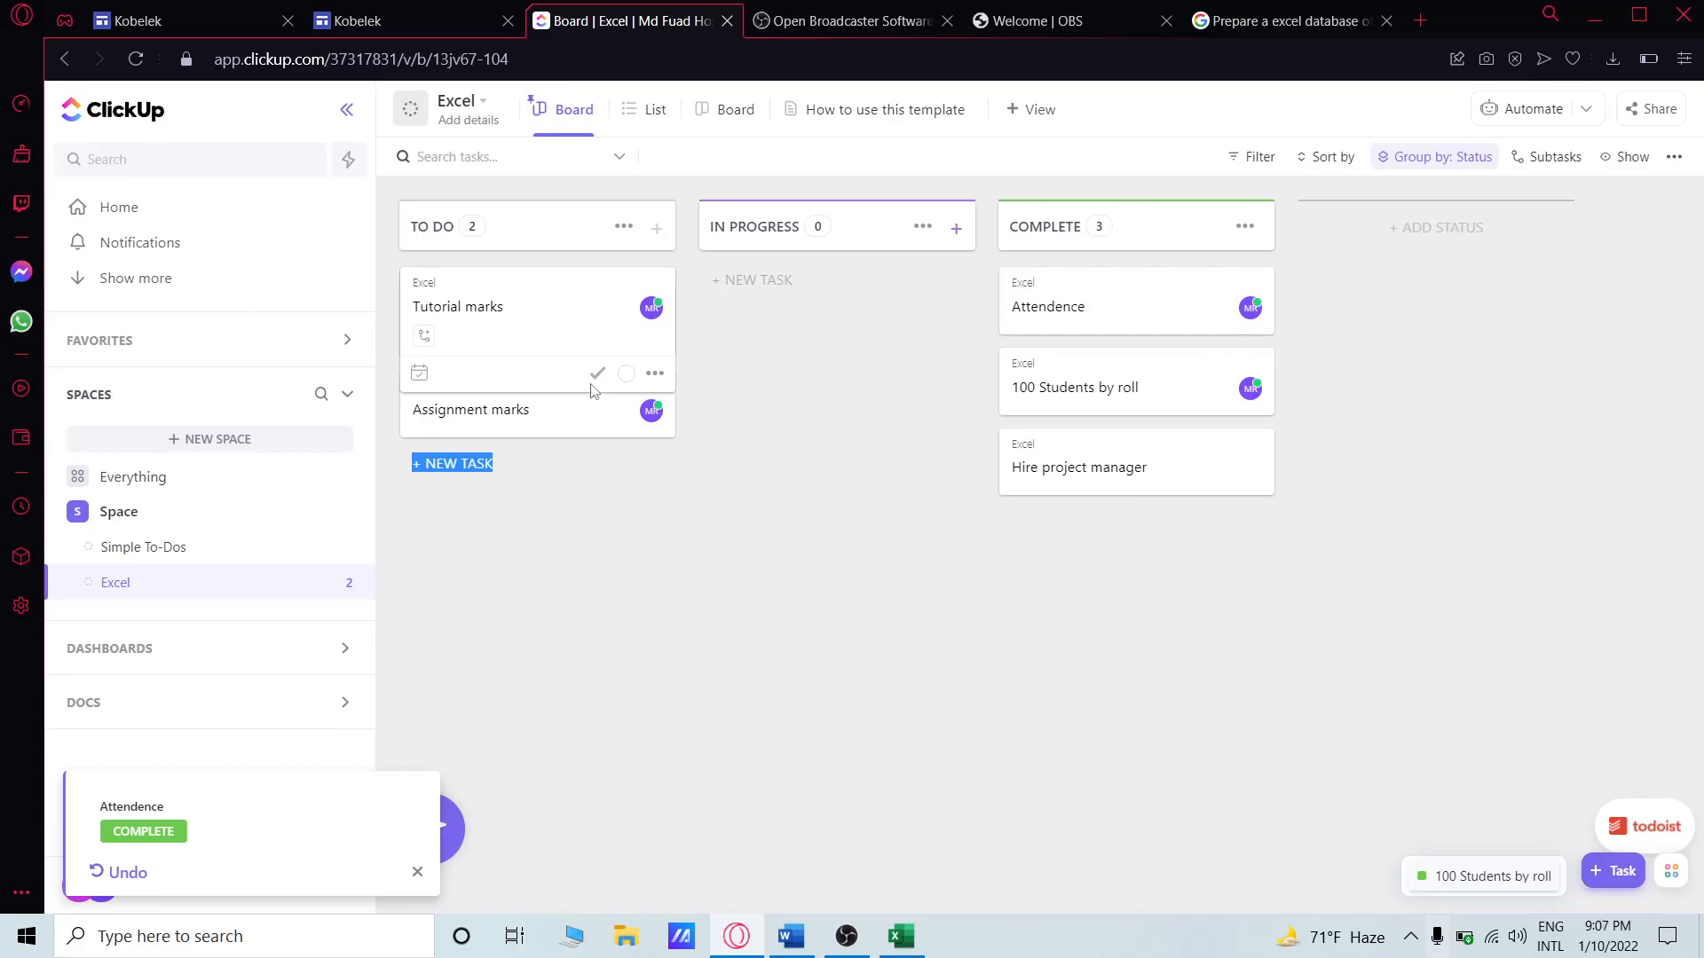
pyautogui.click(1594, 10)
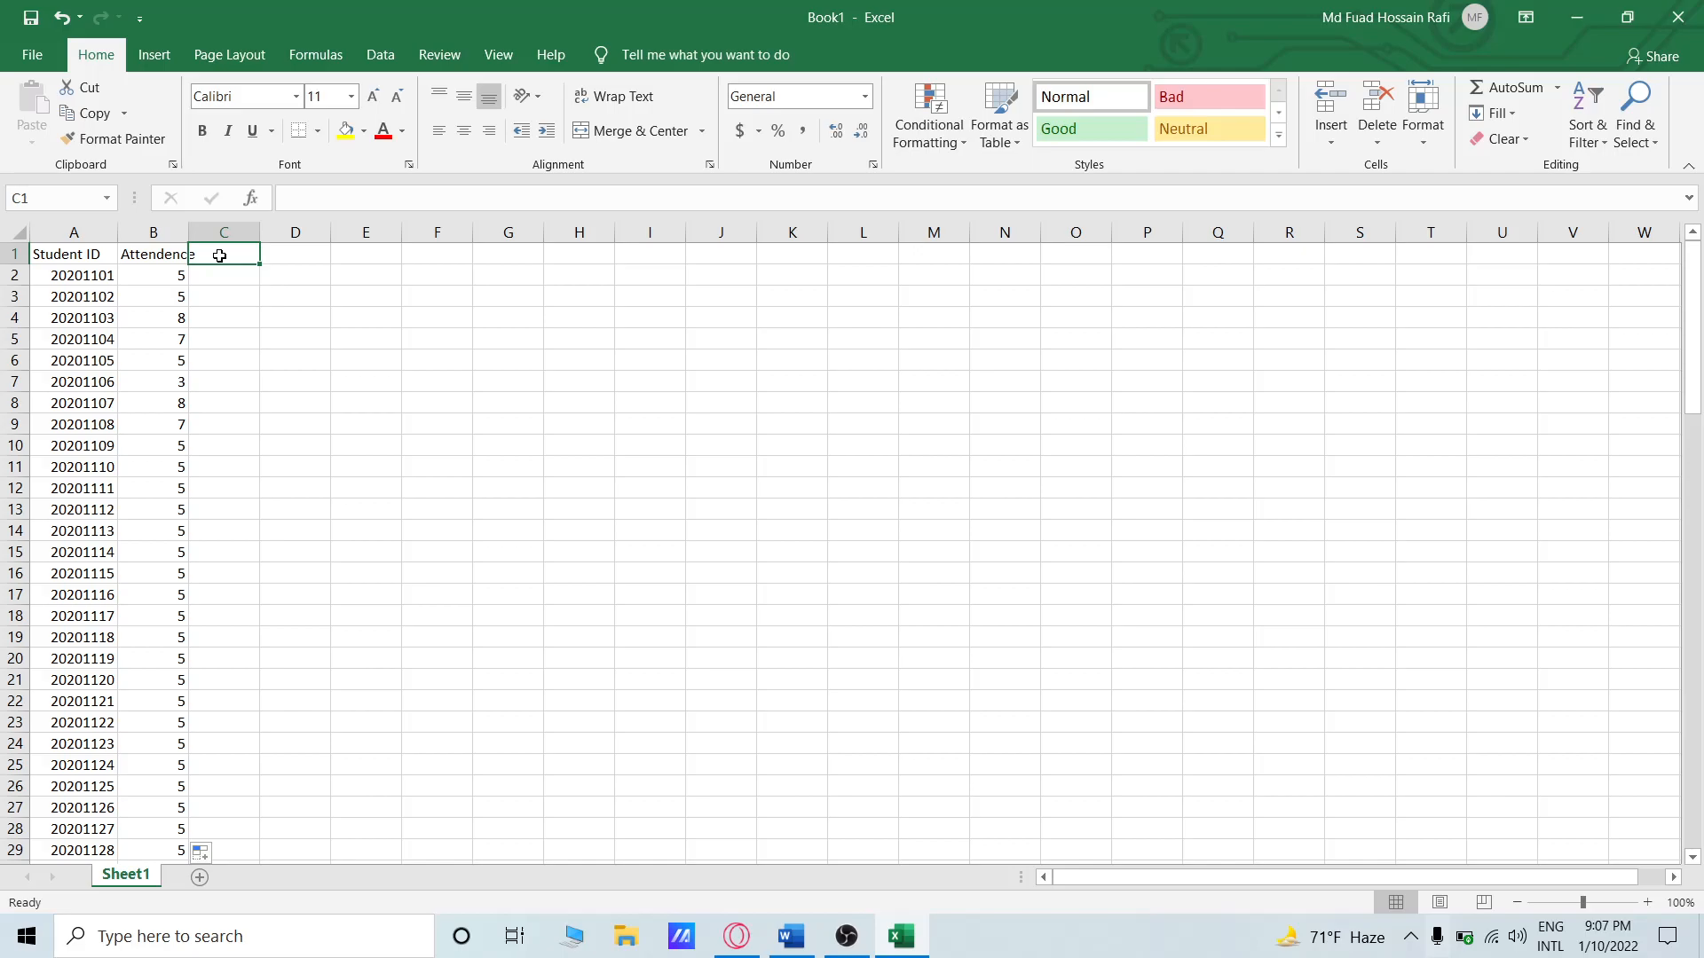
# Enter the heading "Tutorial marks" in C1 and a mark of 15 for the first student in C2.
pyautogui.write('T')
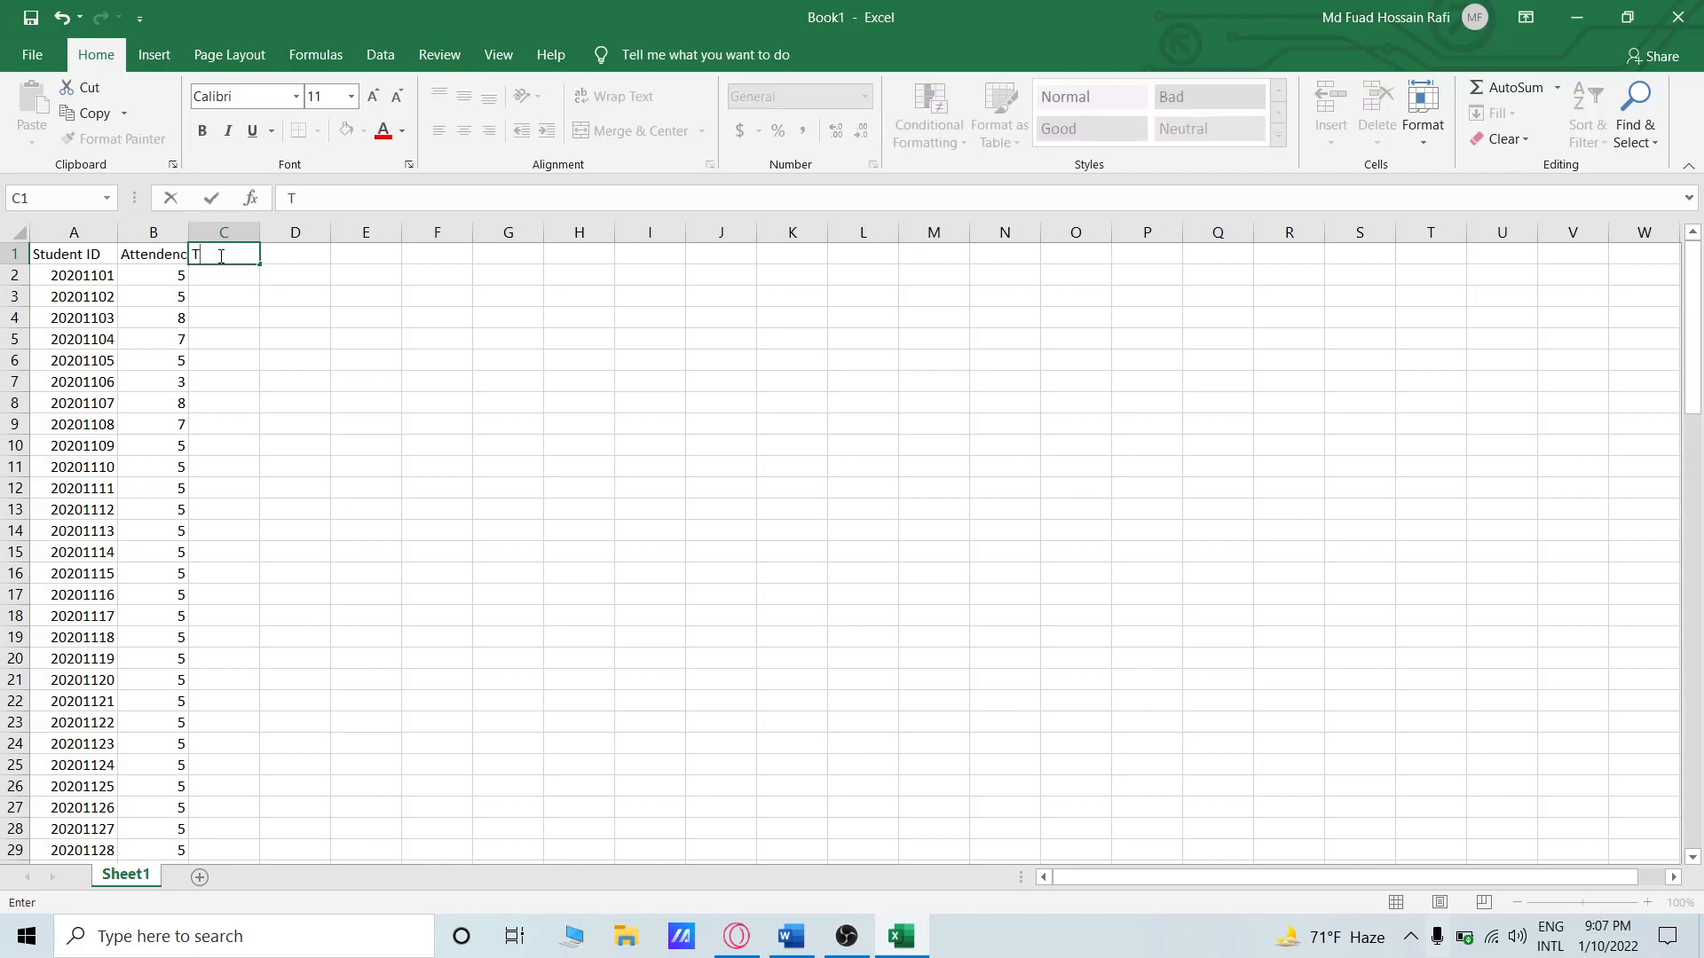
pyautogui.write('utorial marks')
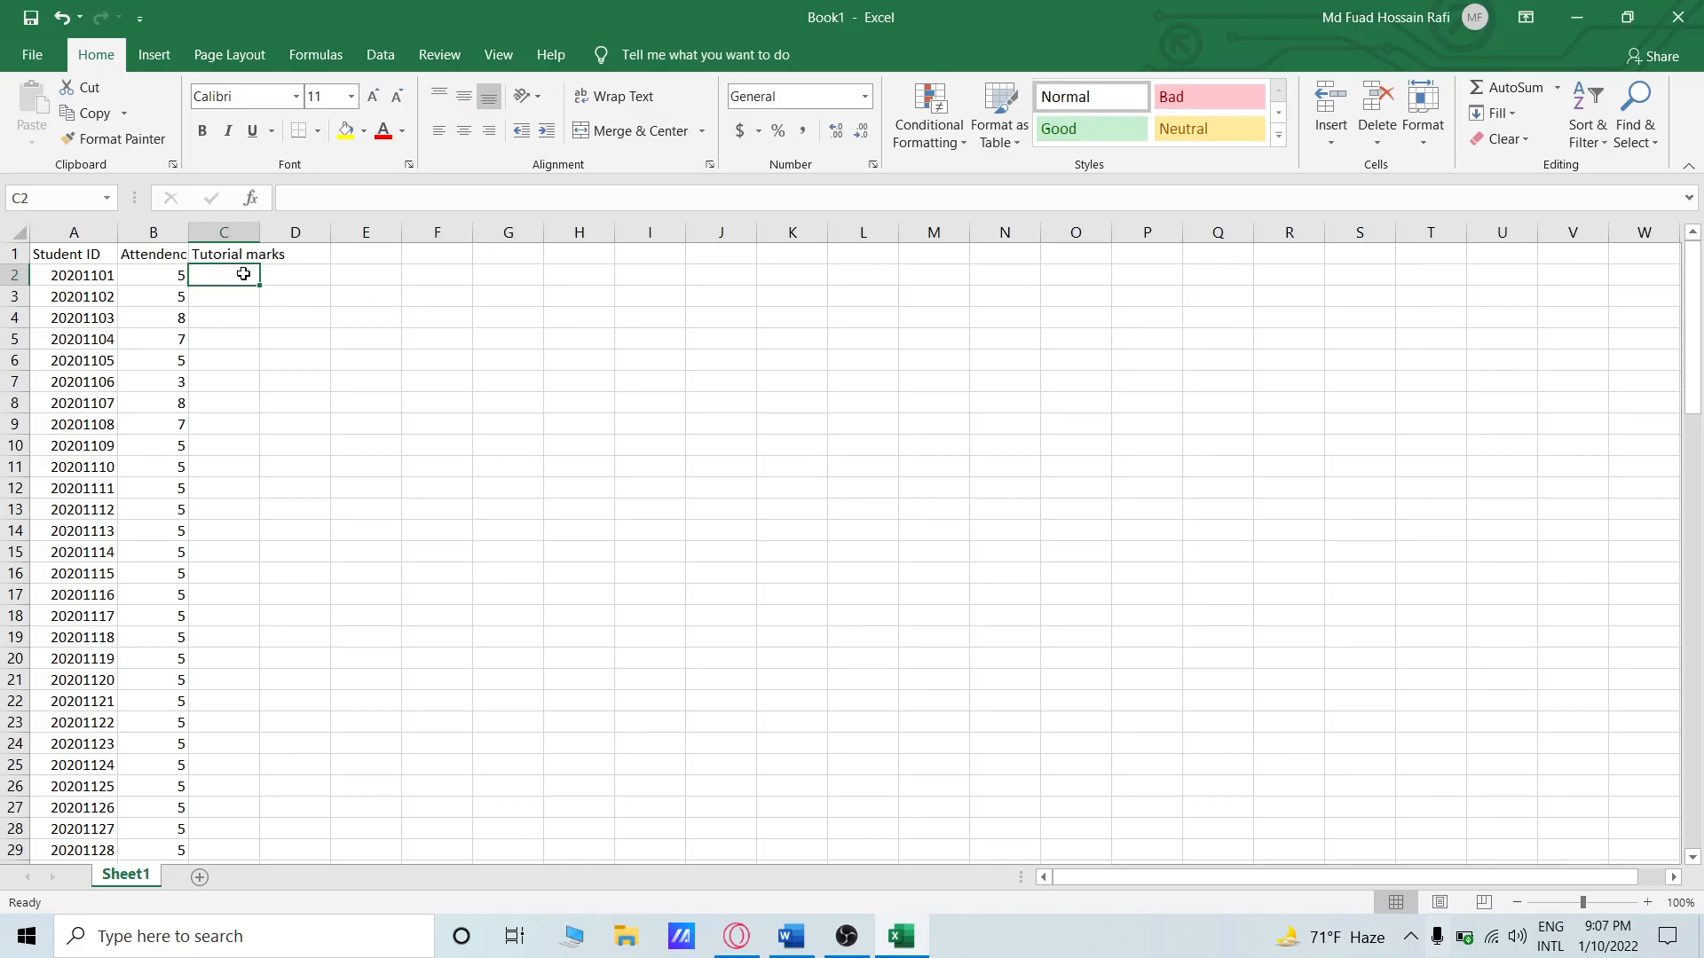
pyautogui.scroll(-1, 275, 342)
pyautogui.scroll(1, 275, 344)
pyautogui.write('15')
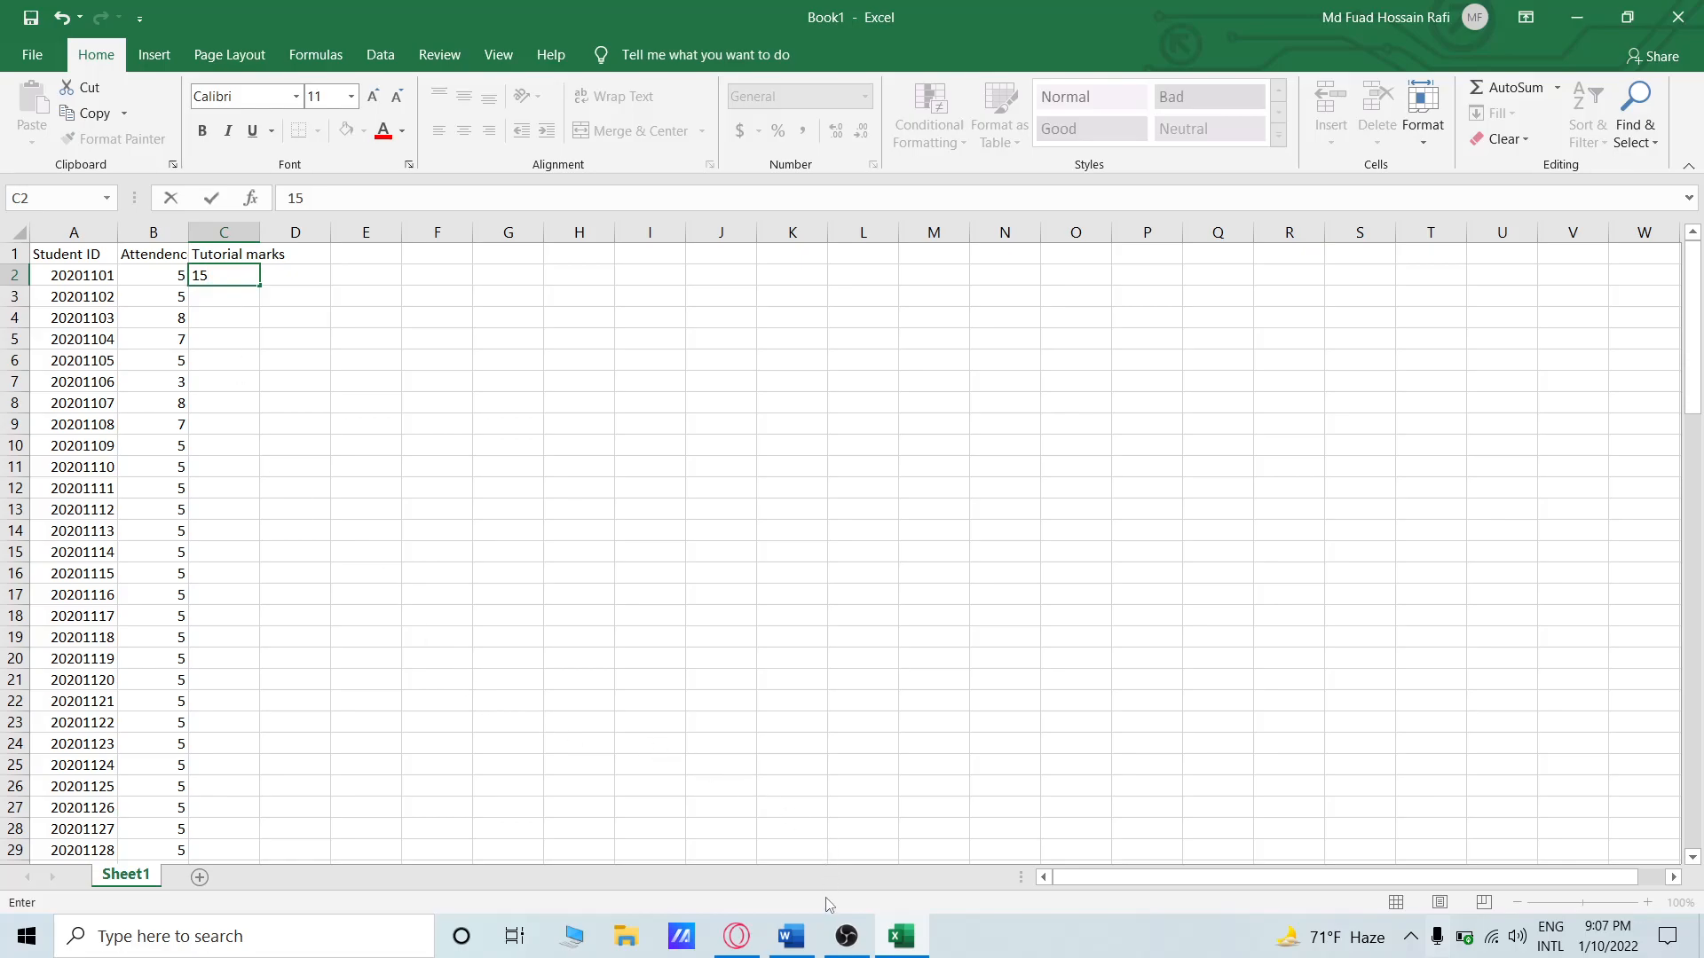
# Review the 100-student database task in the Word document and look over the student rows in Excel.
pyautogui.click(795, 945)
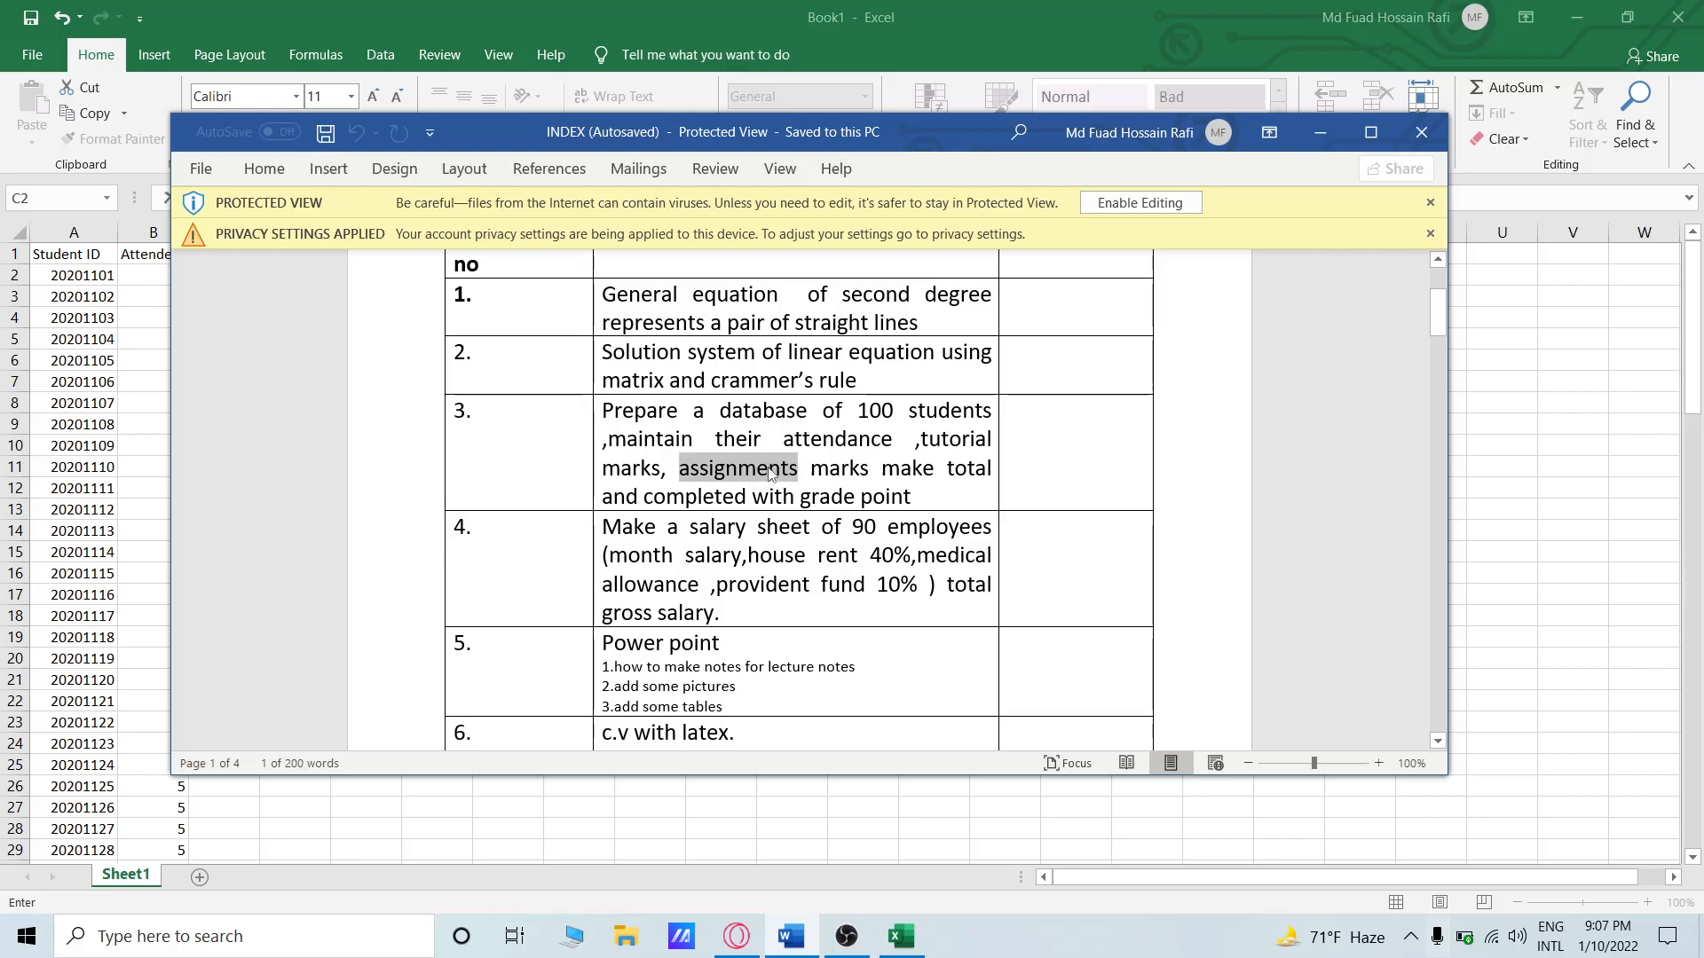
pyautogui.click(1320, 132)
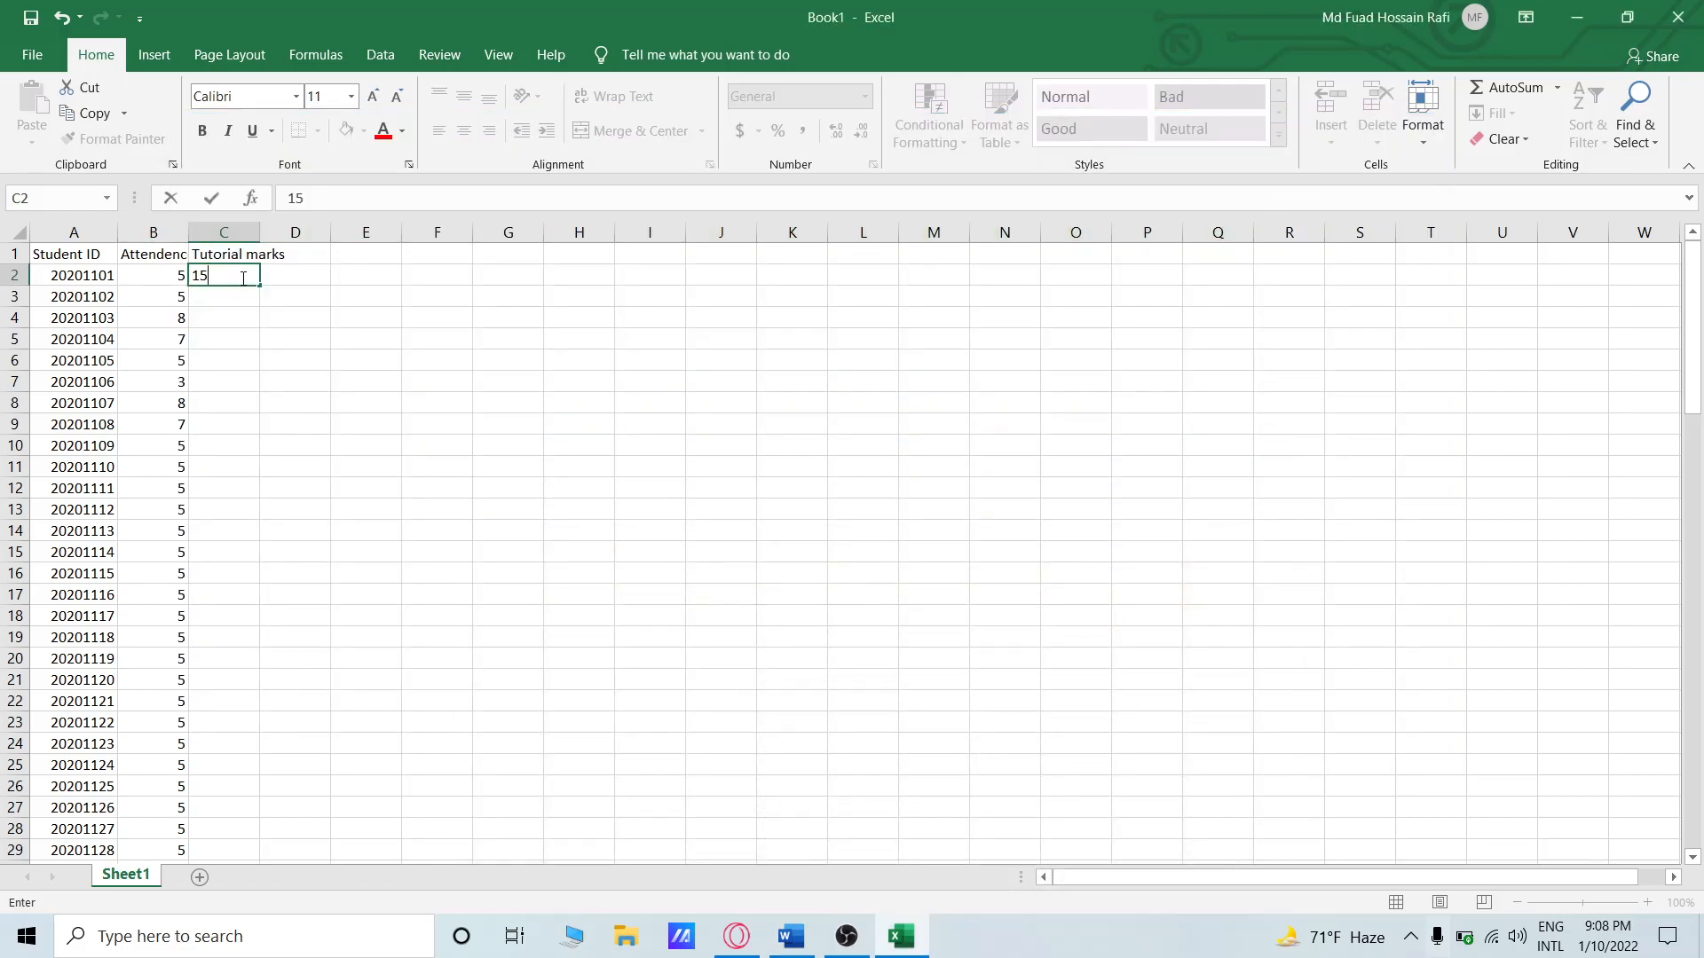
pyautogui.scroll(-20, 177, 396)
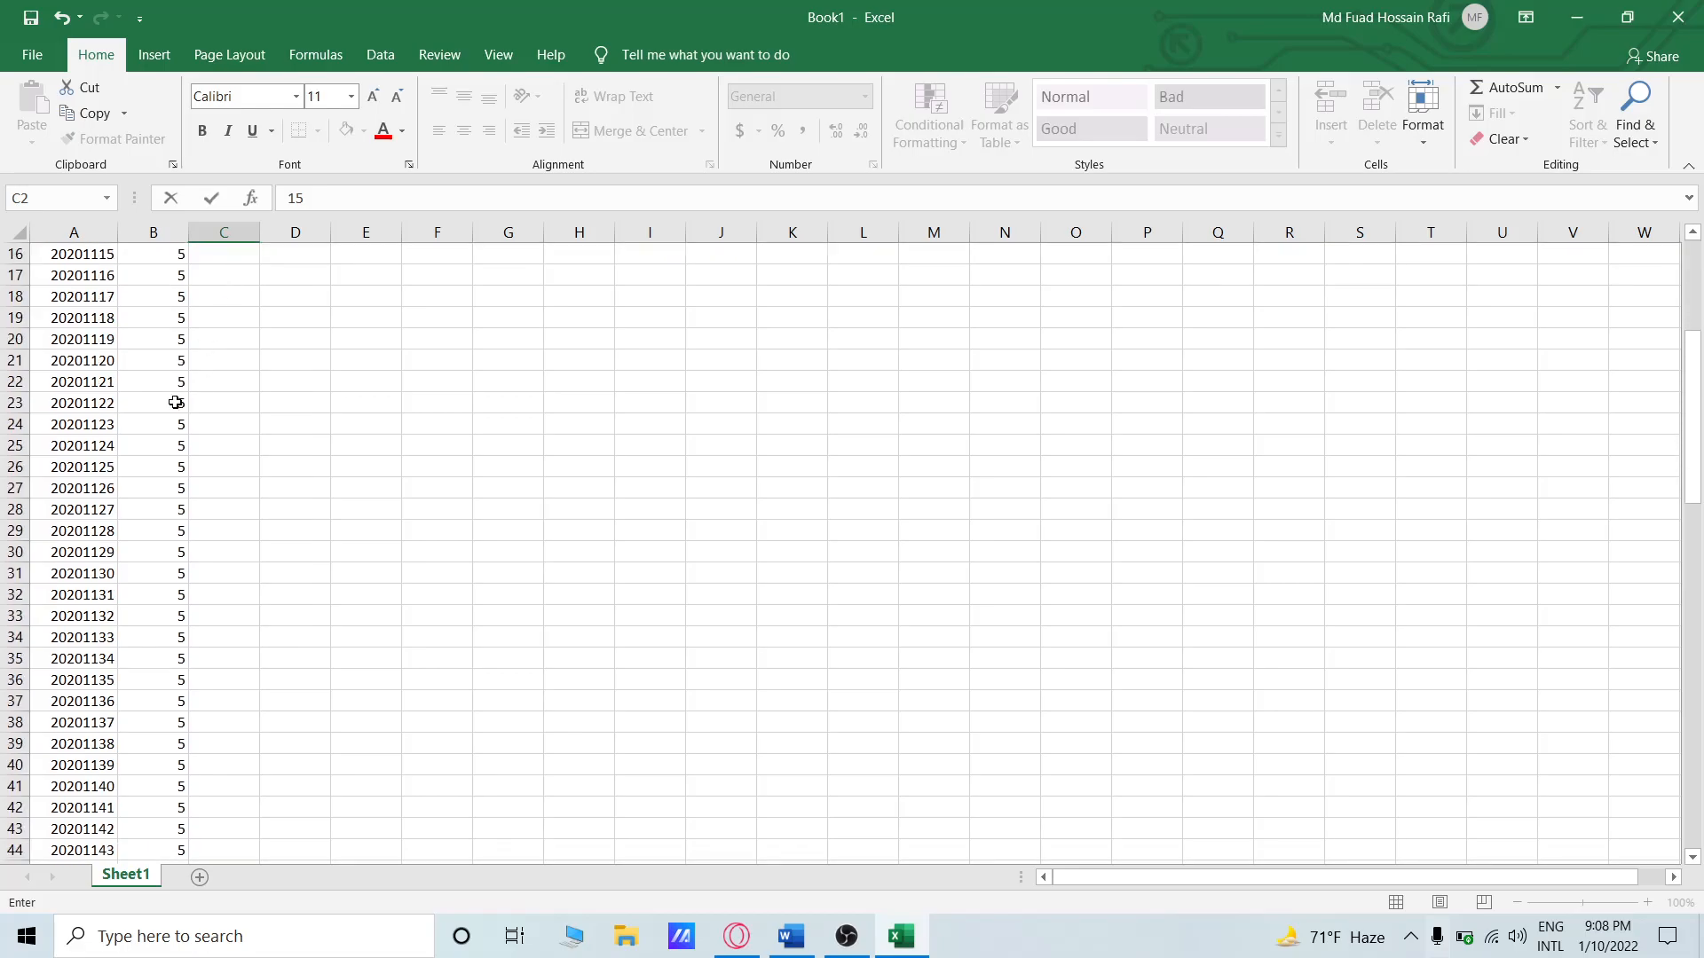
pyautogui.scroll(20, 171, 496)
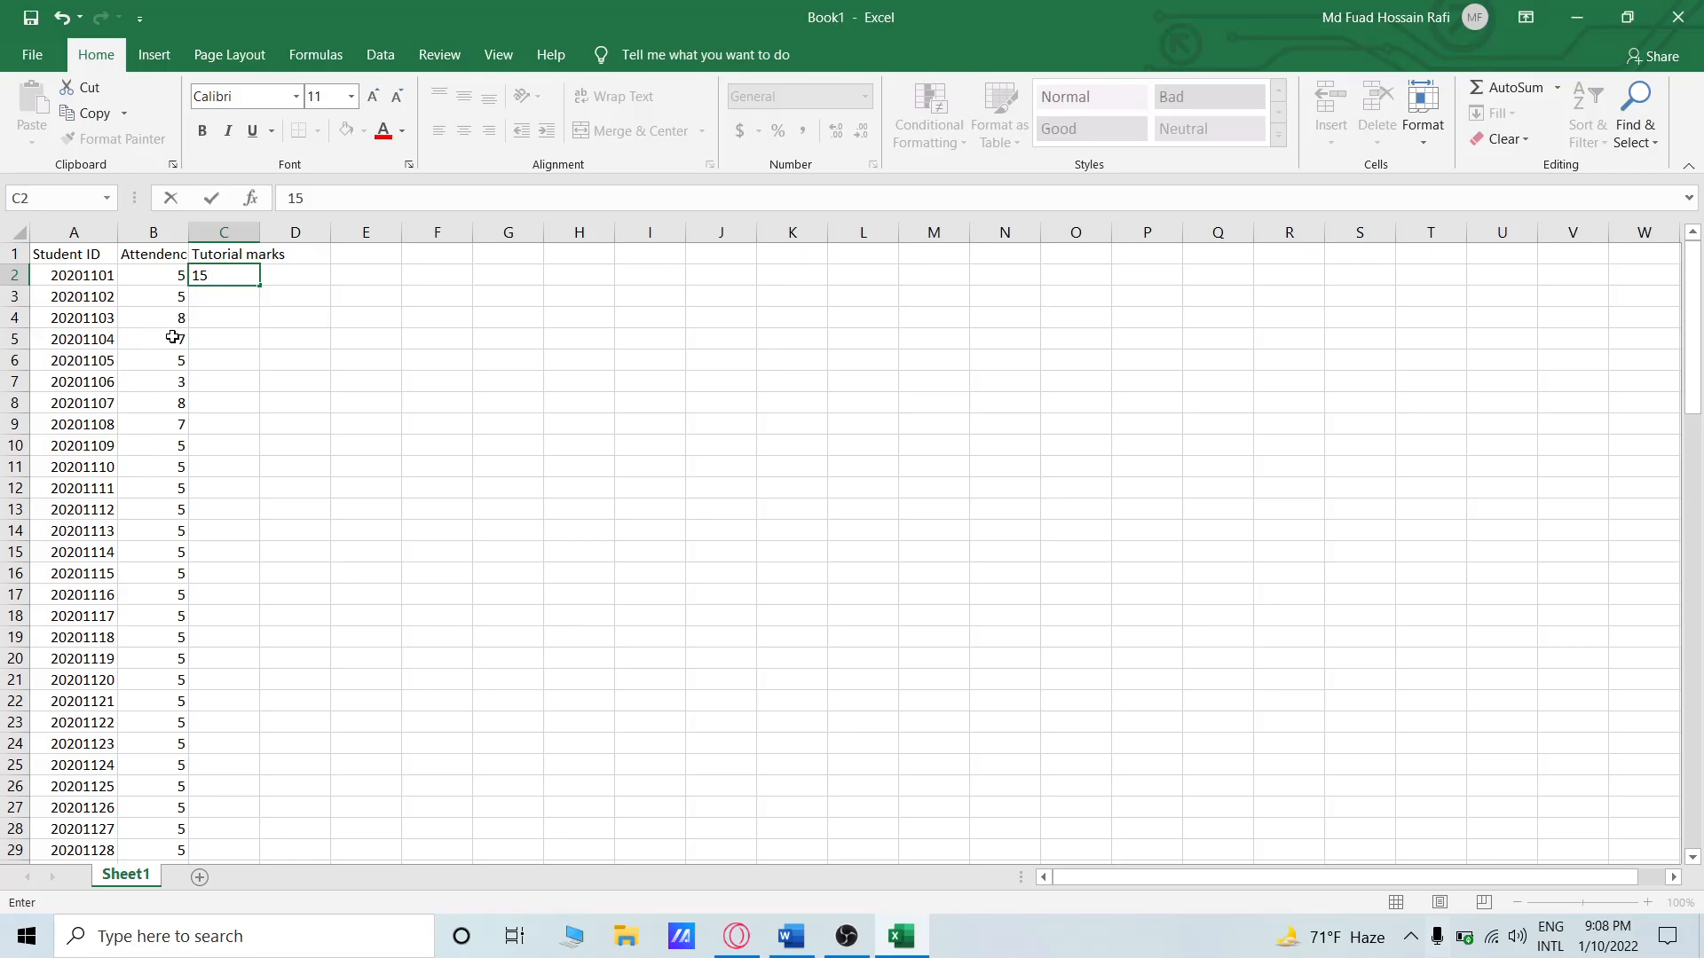
# Set the first student's tutorial mark in C2 to 35 and enter 40 for the second student in C3.
pyautogui.click(299, 259)
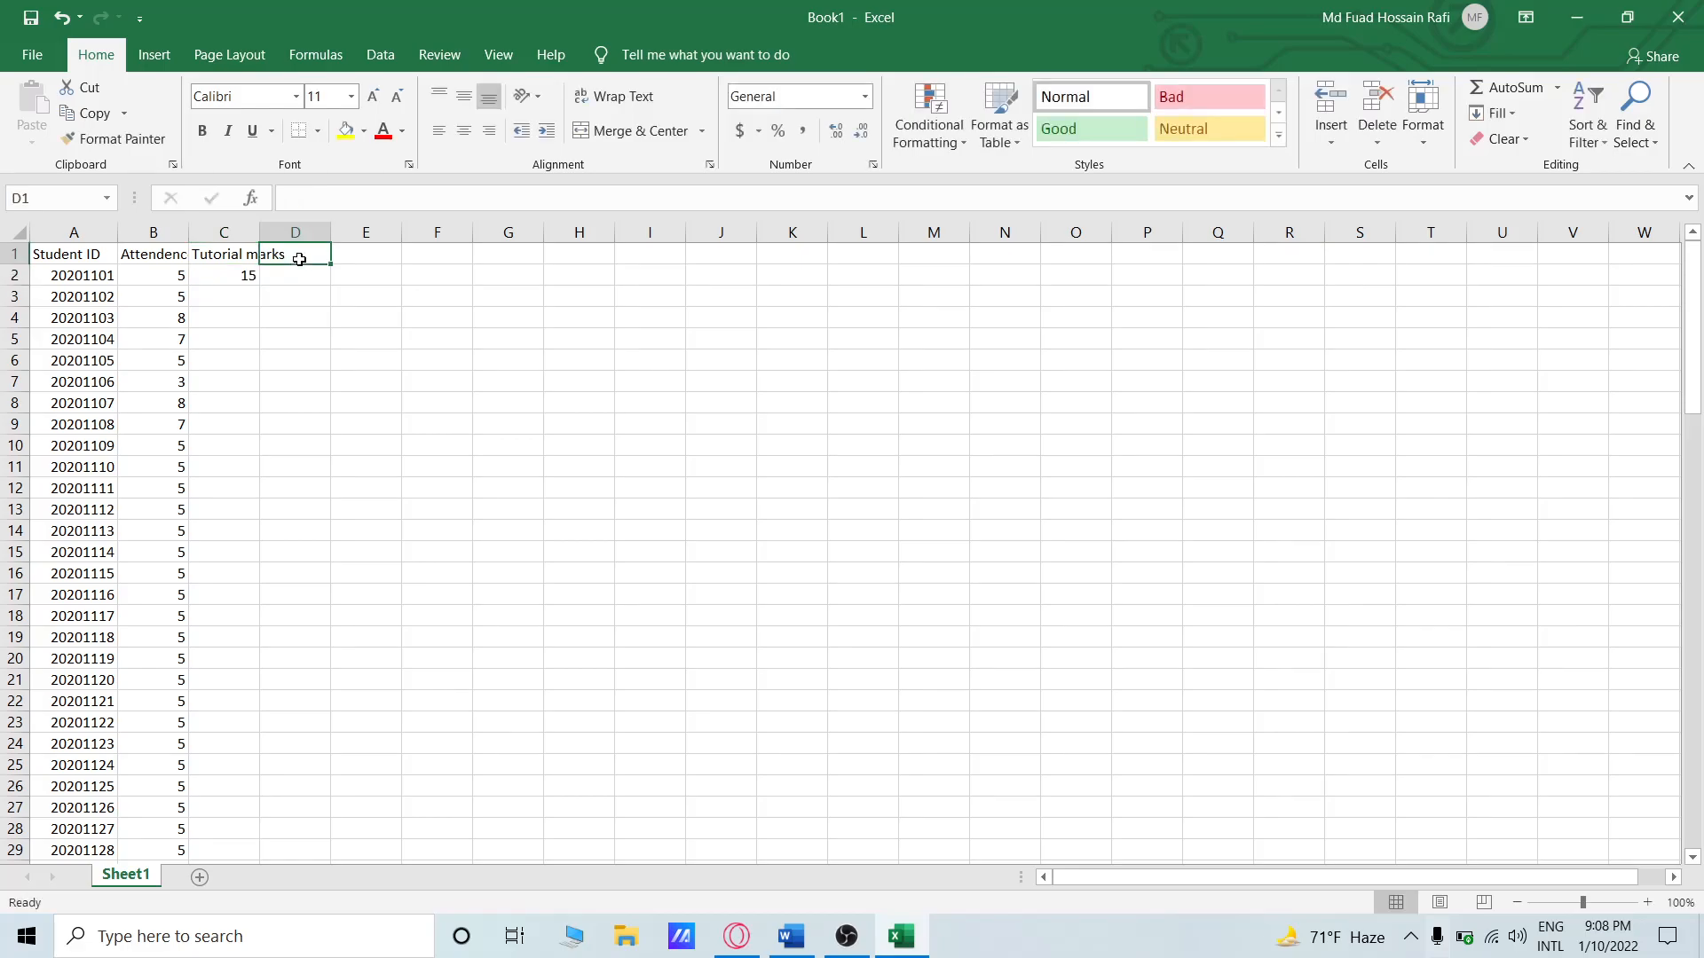
pyautogui.click(242, 258)
pyautogui.click(249, 274)
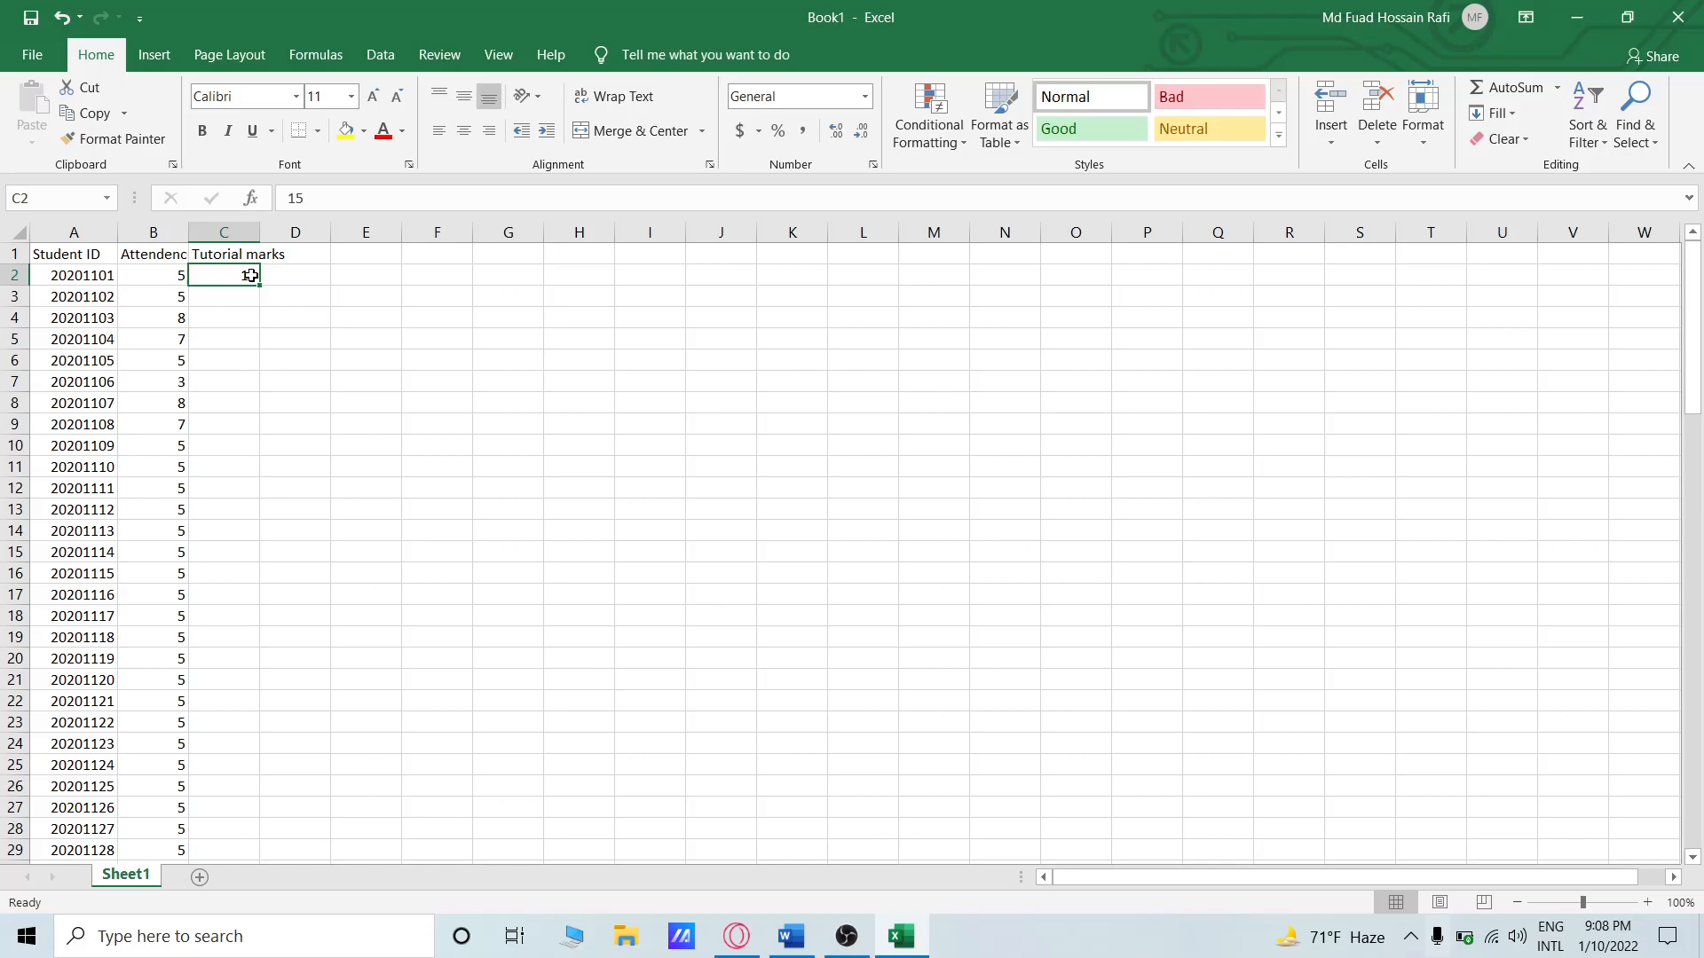
pyautogui.press('BackSpace')
pyautogui.write('35')
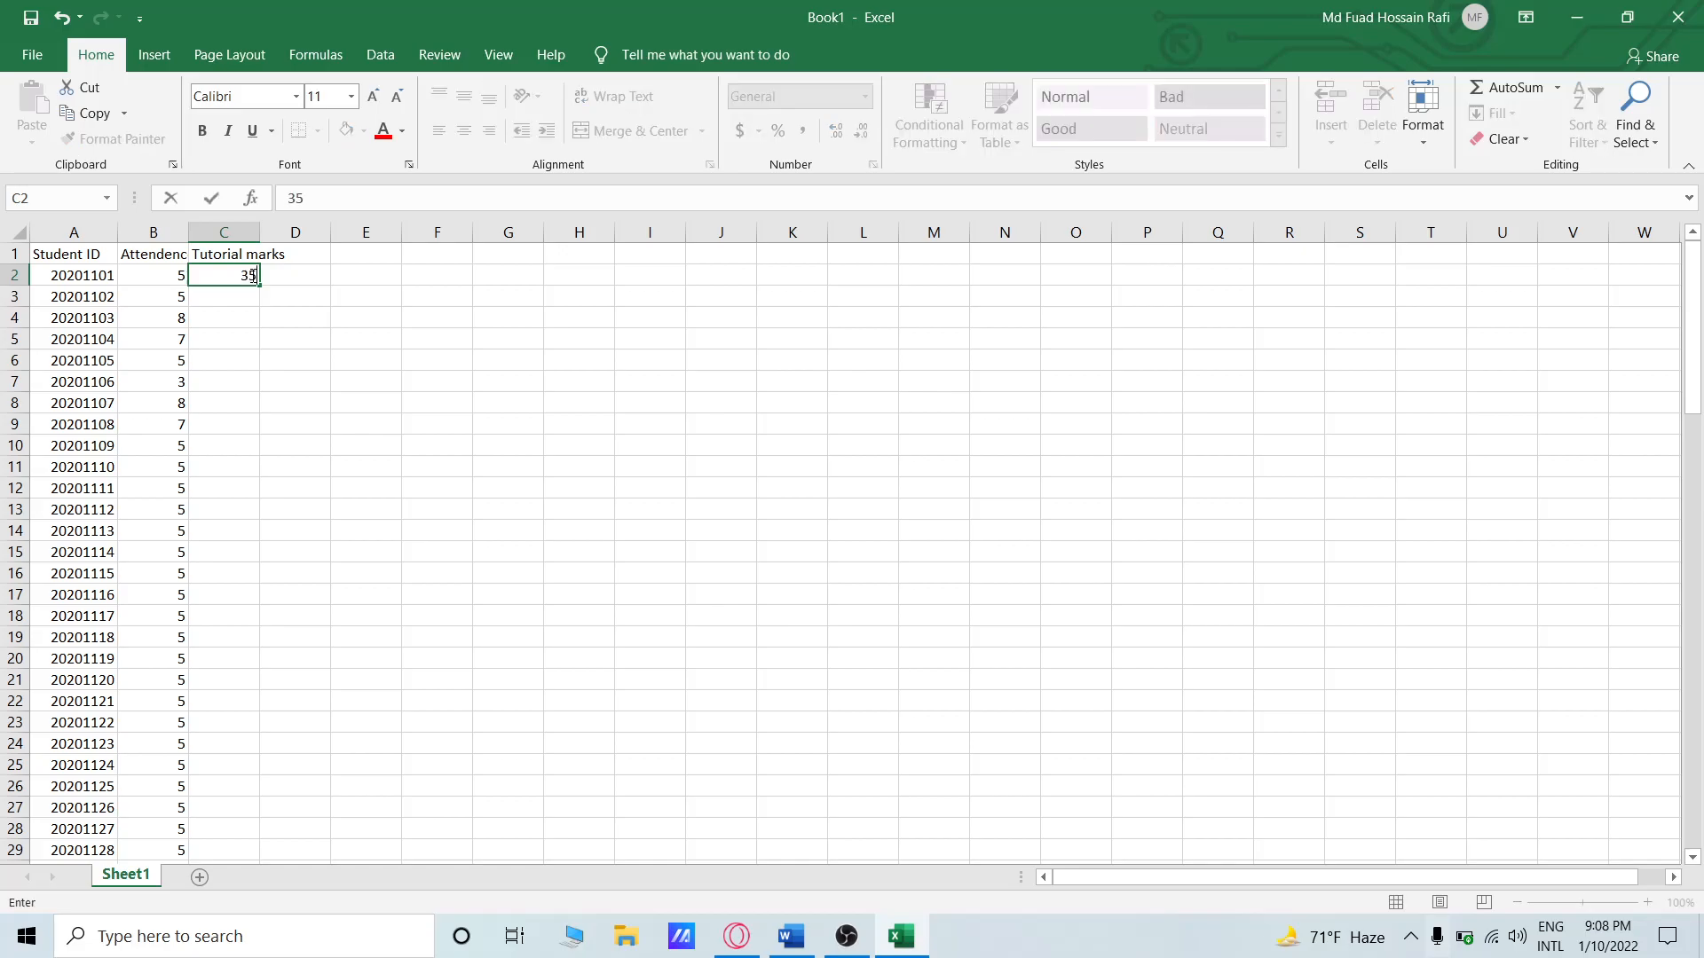
pyautogui.click(249, 297)
pyautogui.write('40')
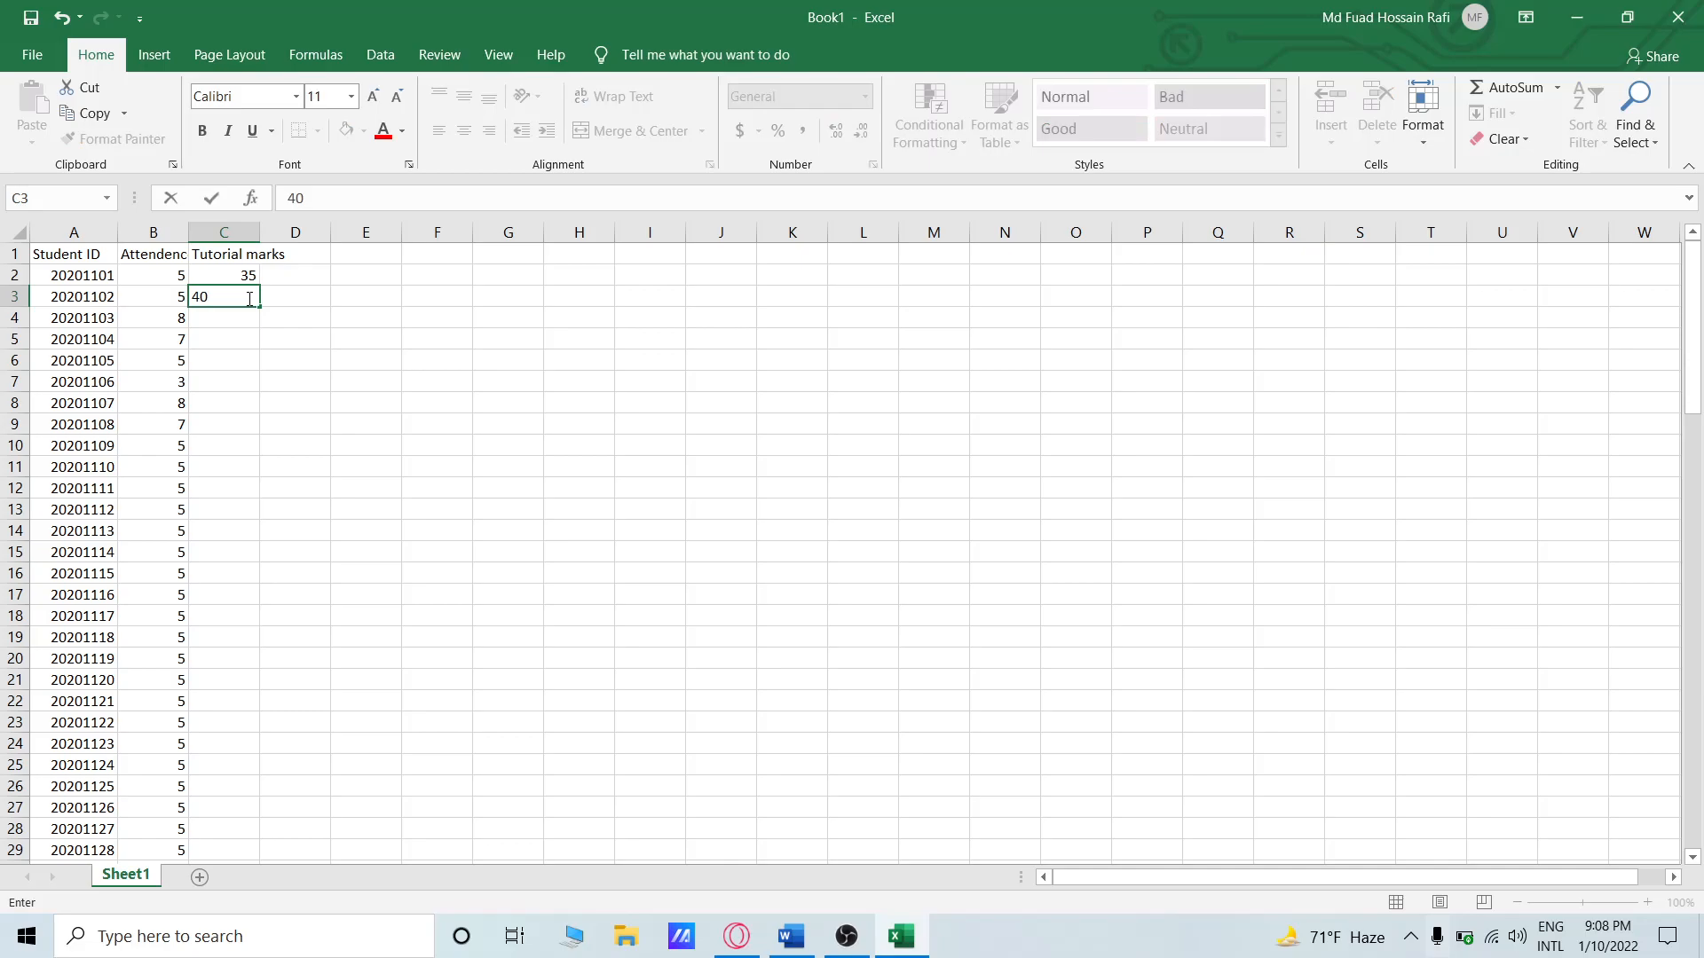
# Copy the tutorial mark 40 from C3 down the column to C101 for all remaining students.
pyautogui.click(242, 320)
pyautogui.click(253, 298)
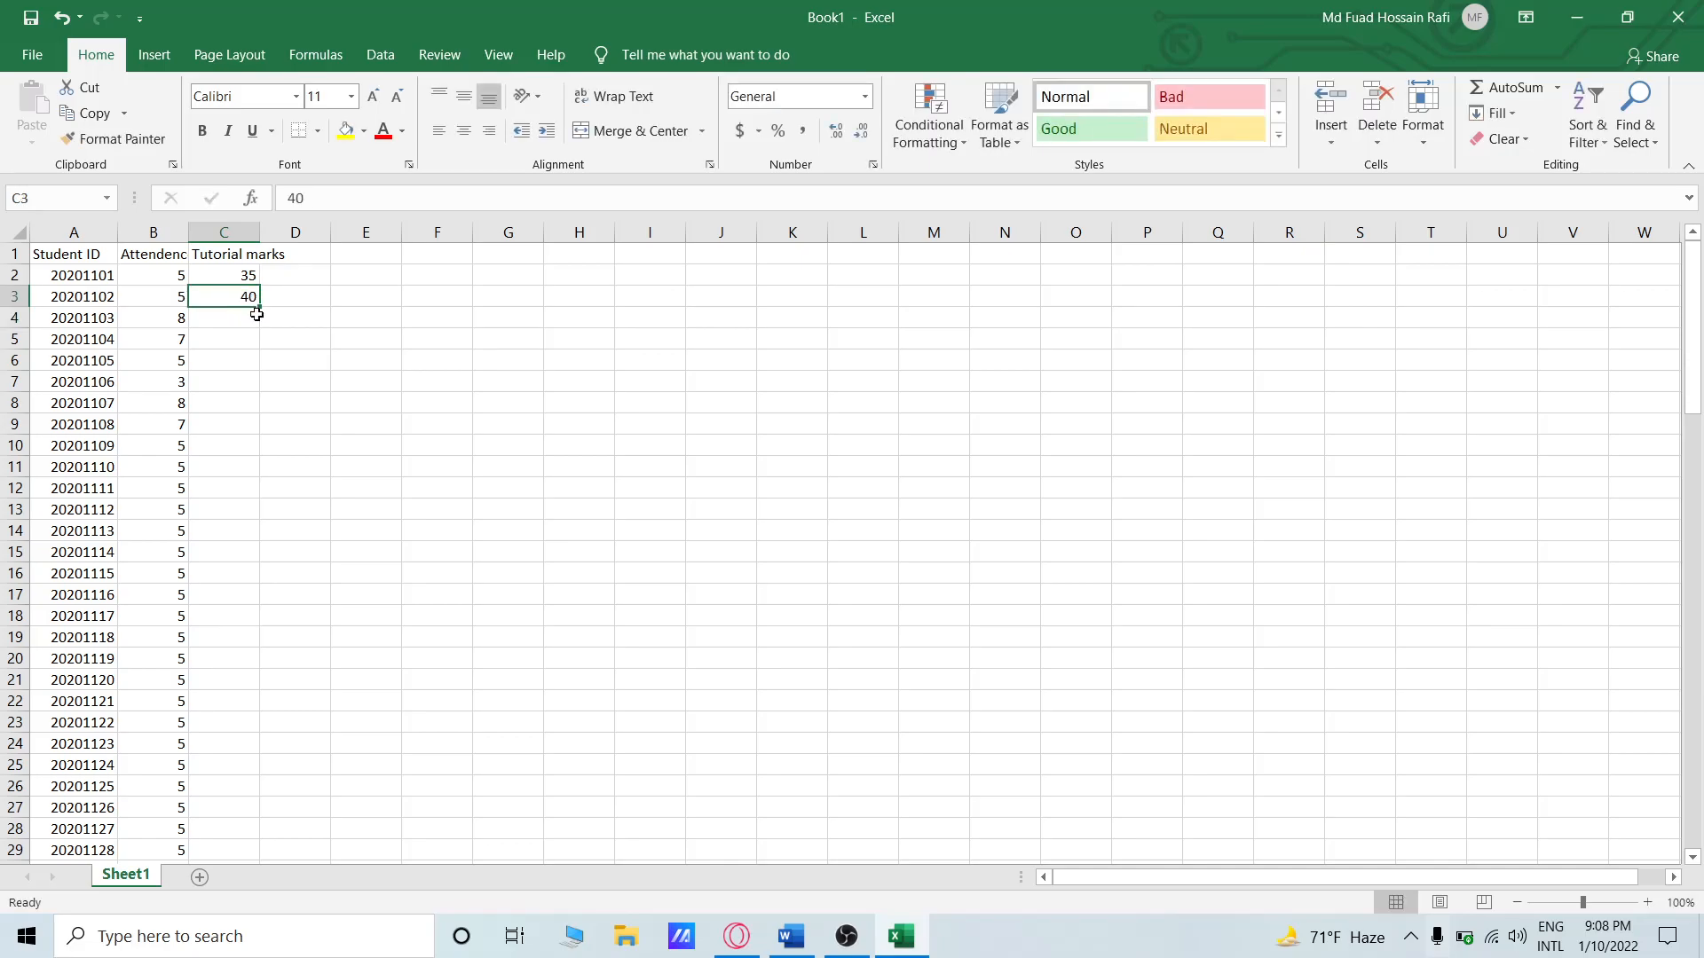
pyautogui.moveTo(259, 307); pyautogui.dragTo(229, 768)
pyautogui.scroll(3, 287, 658)
pyautogui.scroll(20, 286, 658)
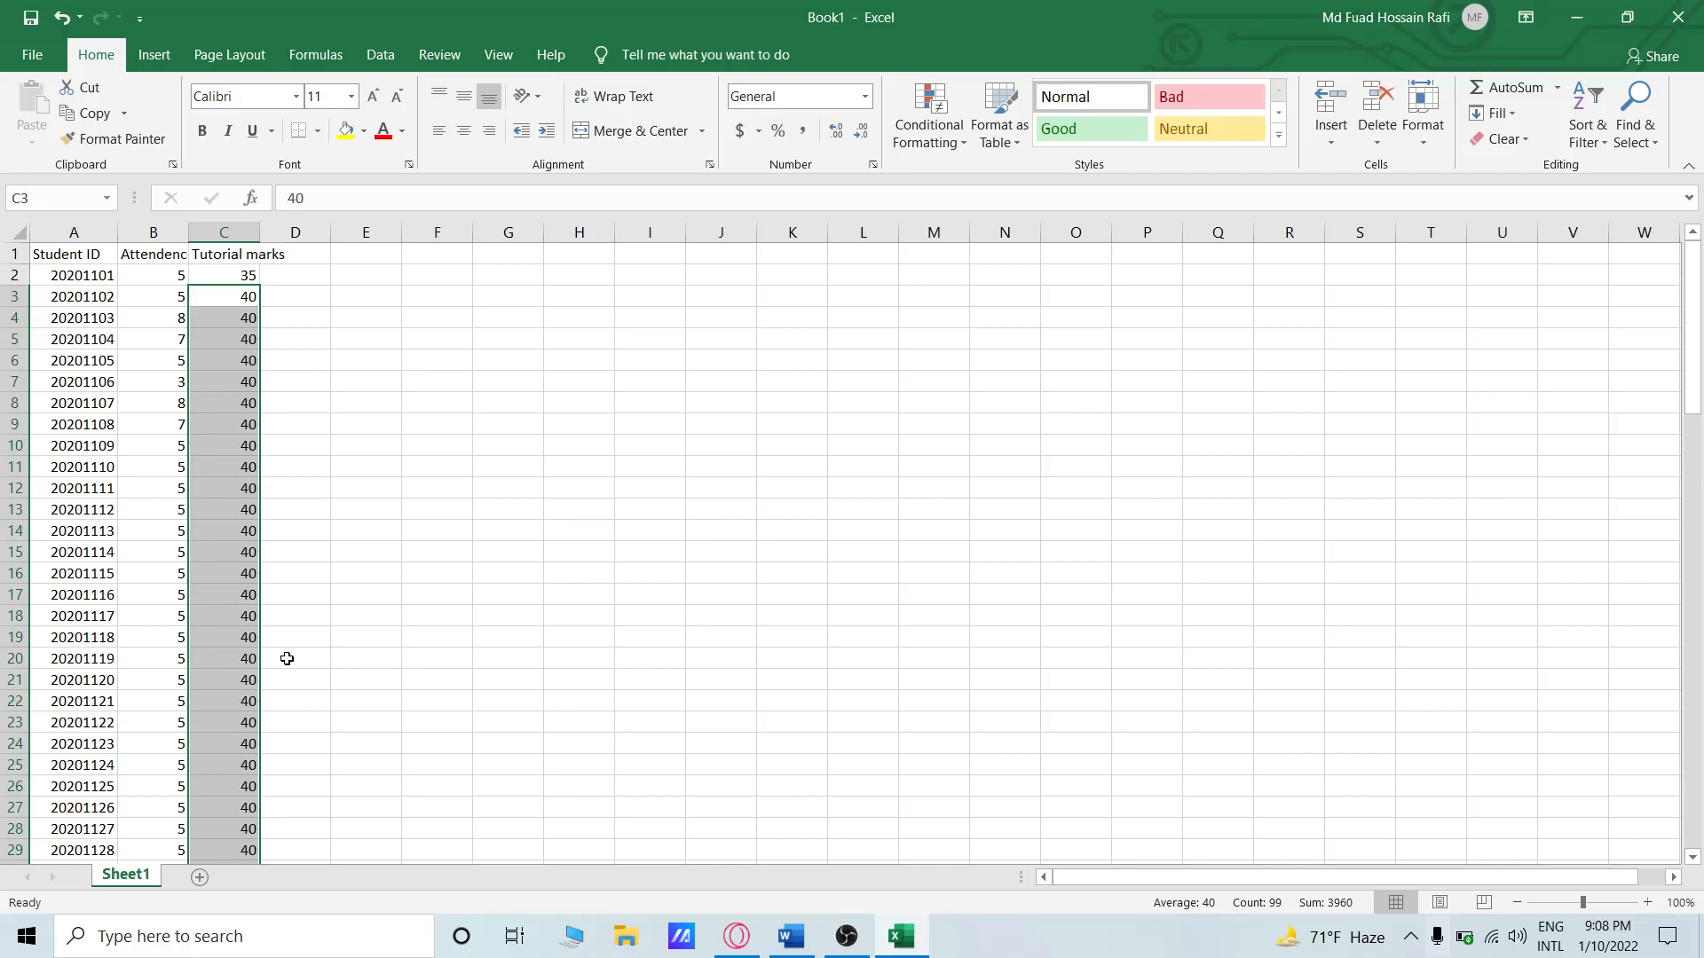
pyautogui.click(295, 282)
# Check the task wording in the Word document and enter the heading "Assignment marks" in D1 of the workbook.
pyautogui.click(313, 255)
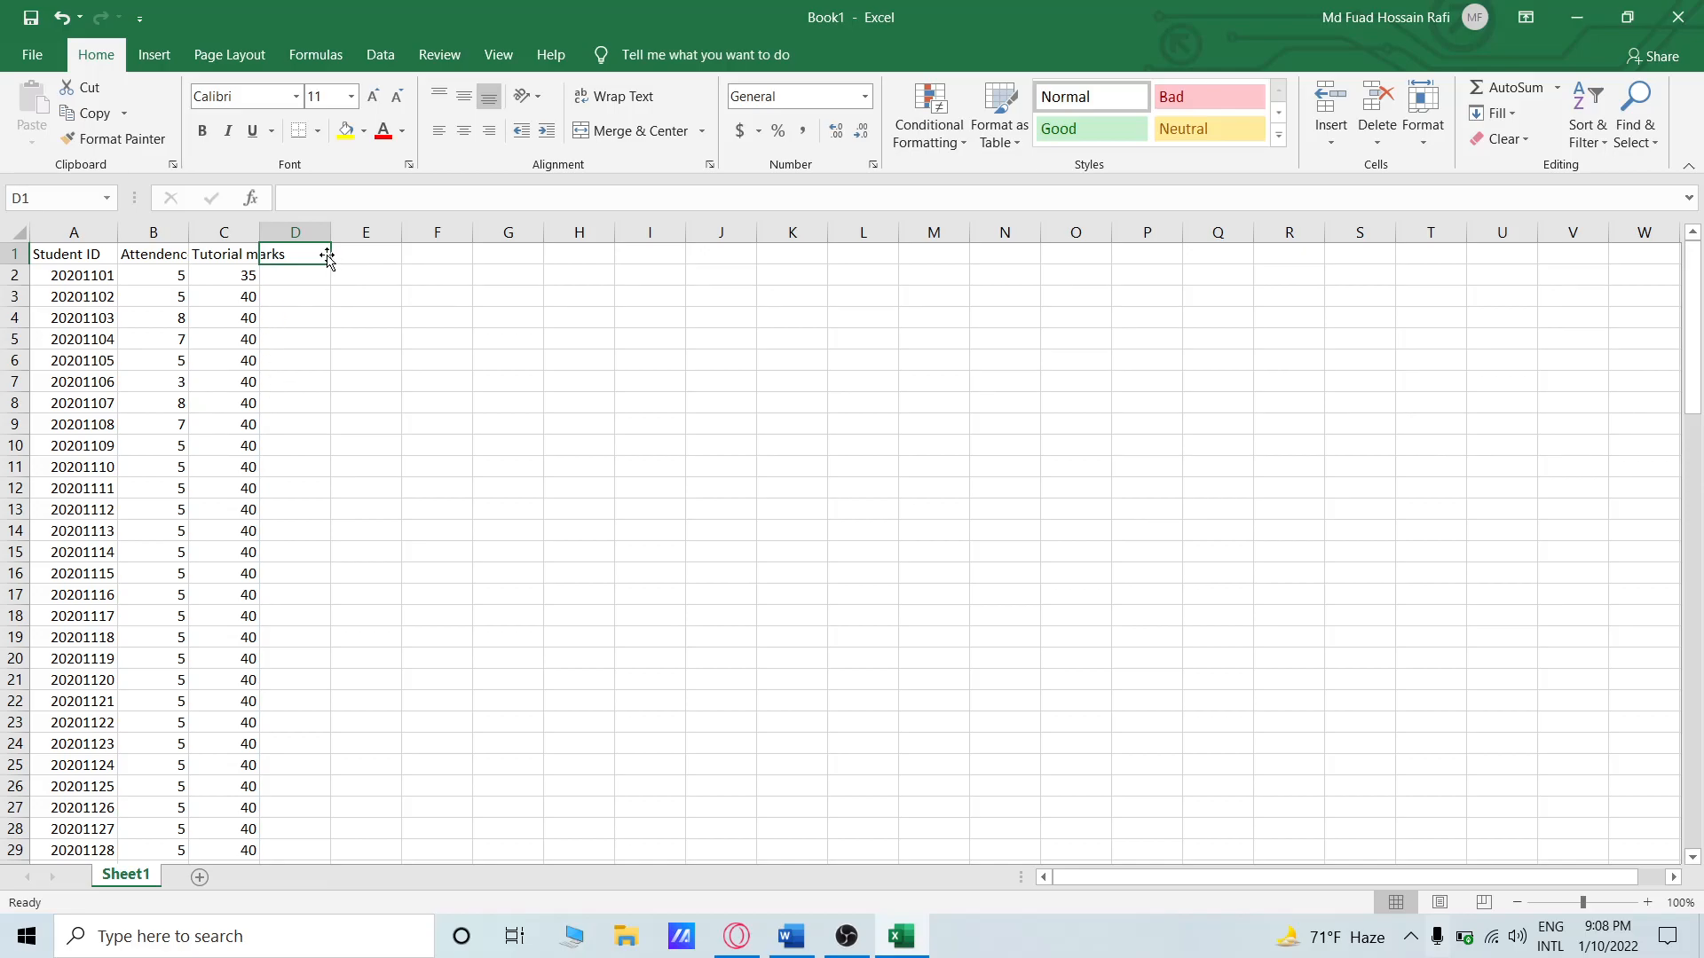
pyautogui.click(791, 936)
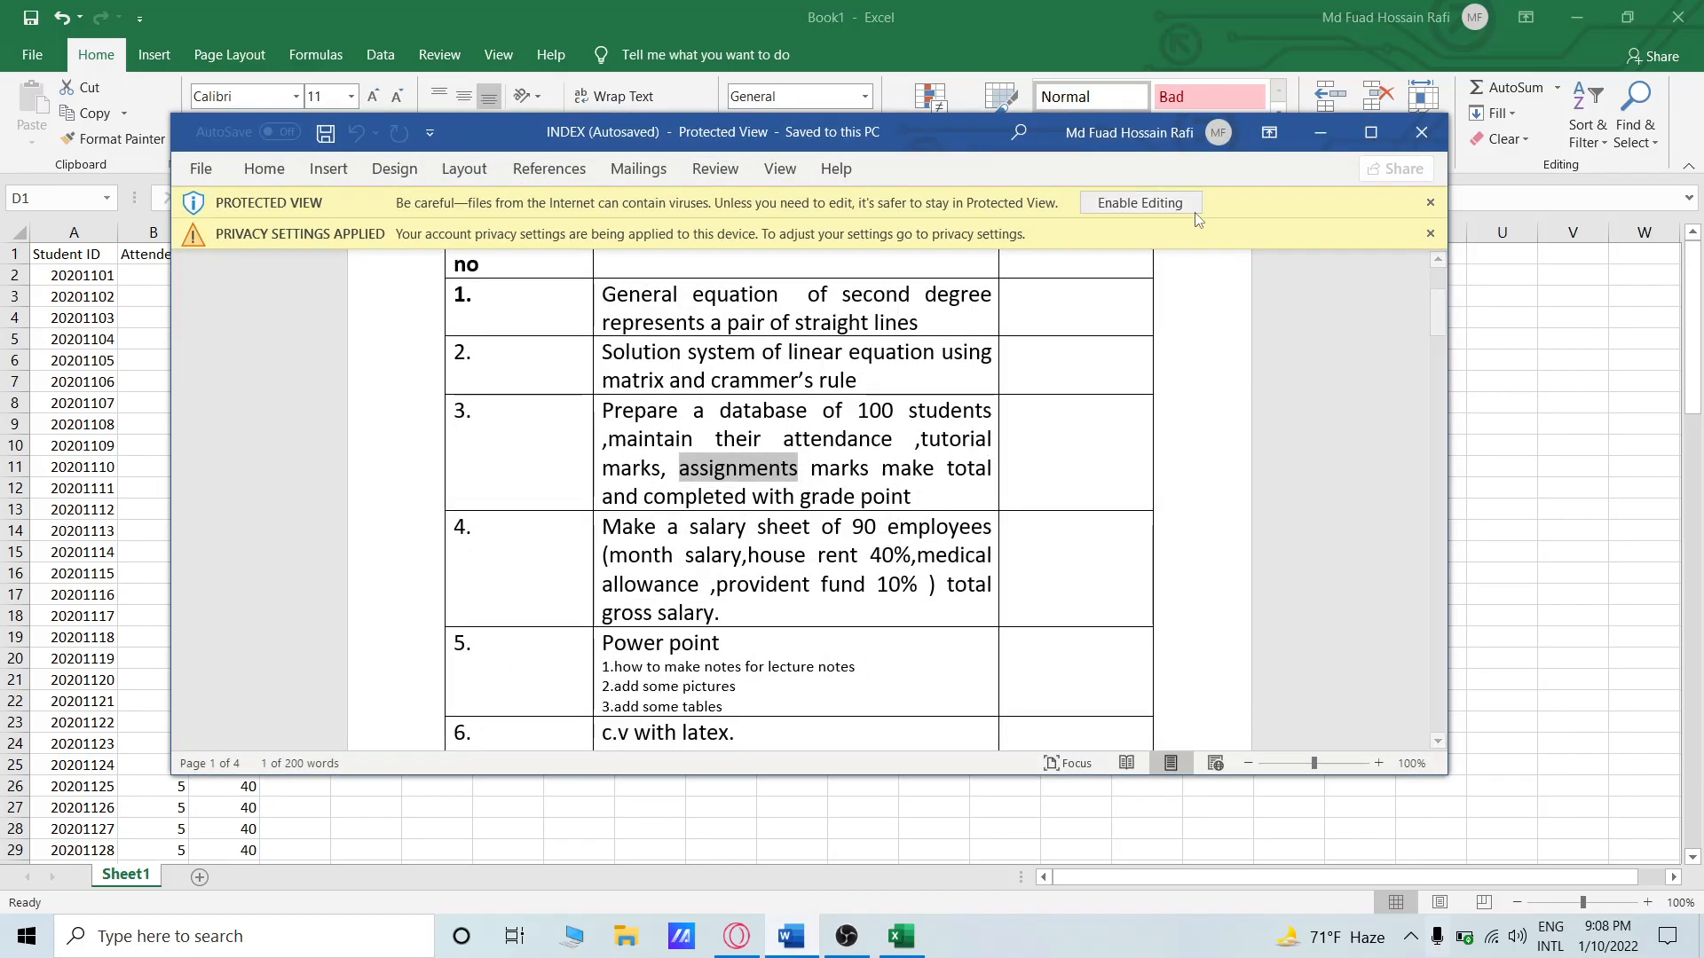
pyautogui.click(1319, 132)
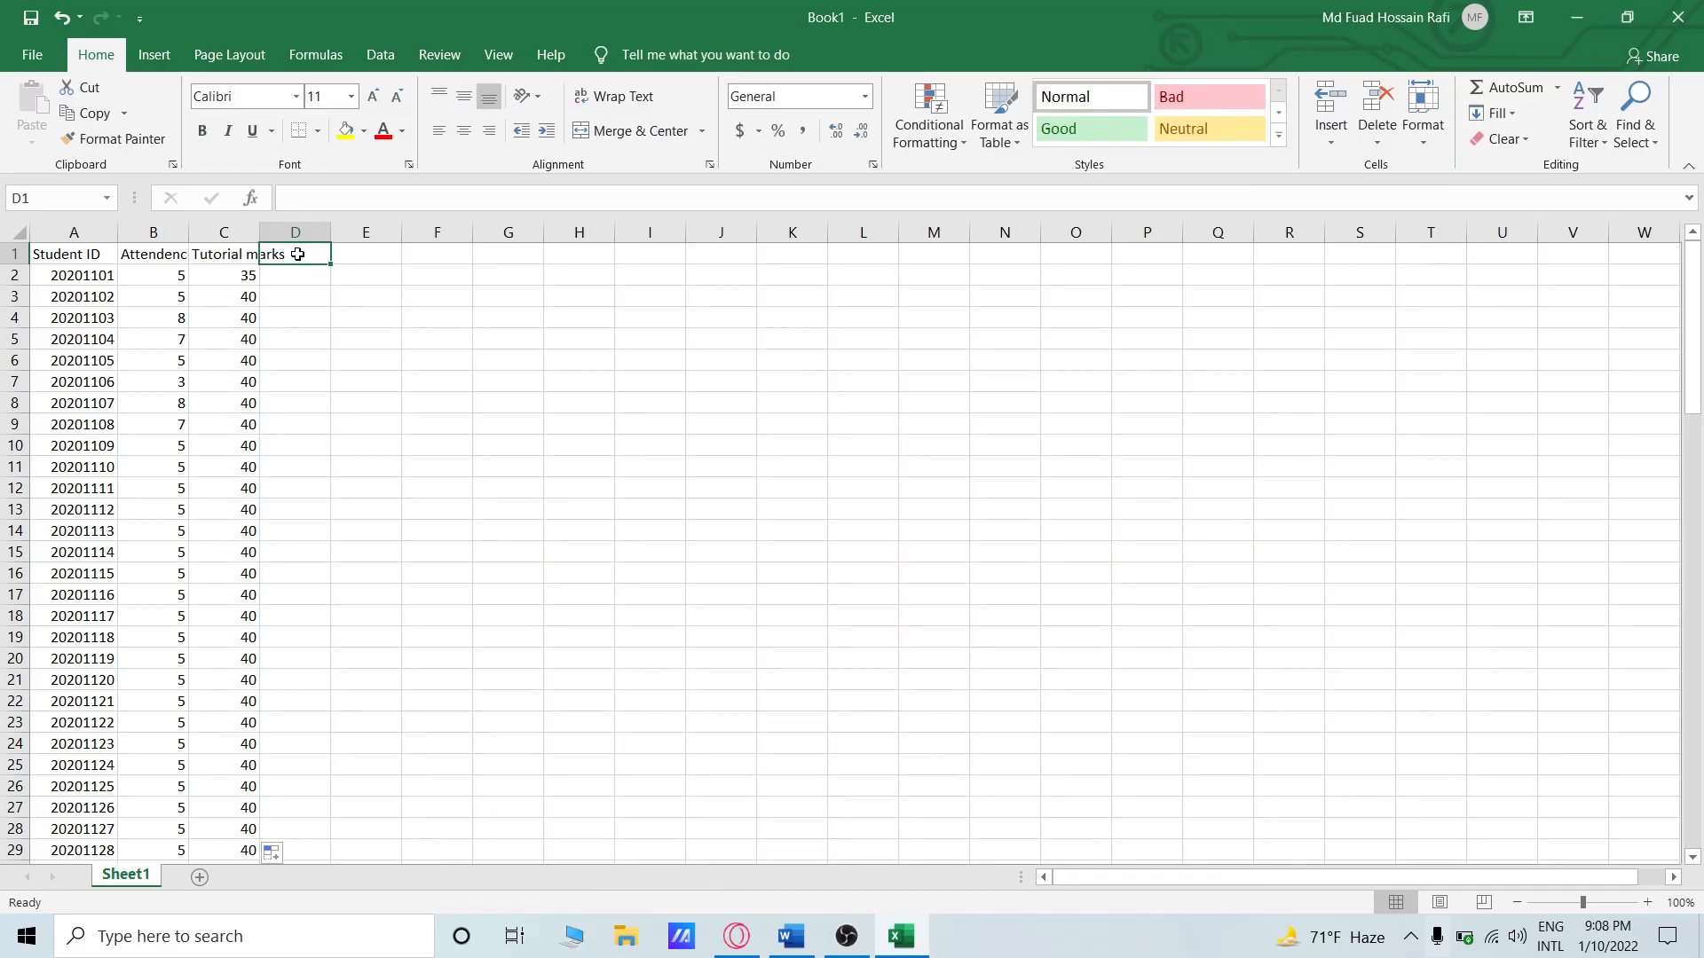
pyautogui.write('As')
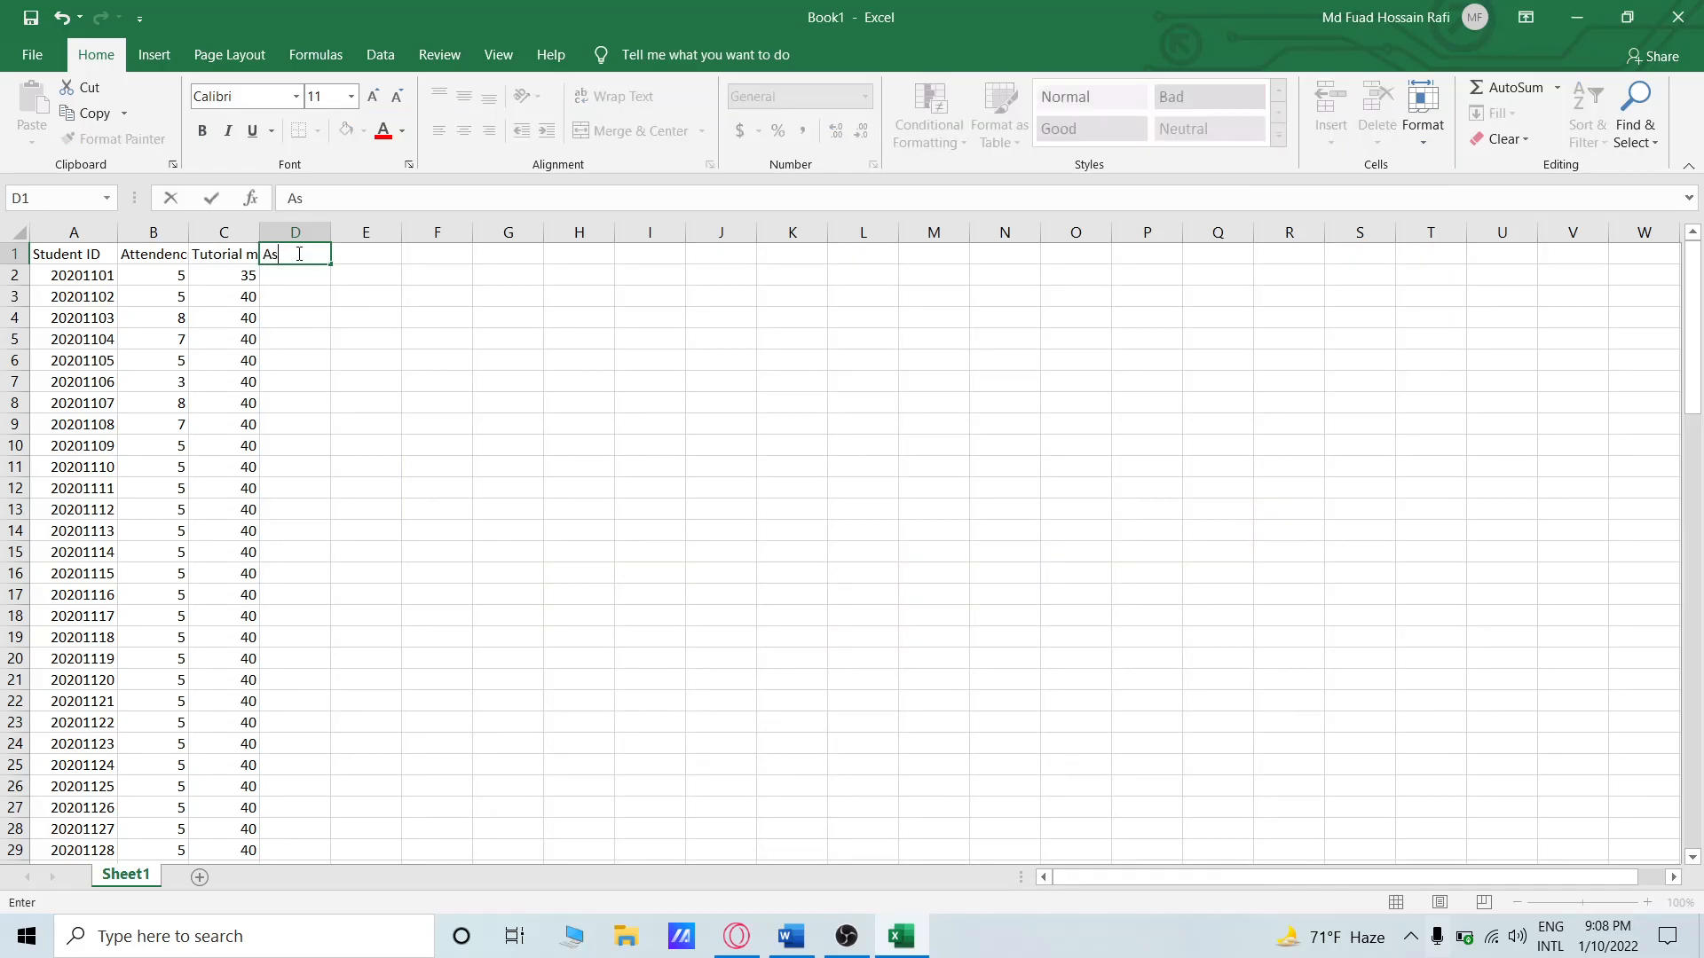
pyautogui.write('signment marks')
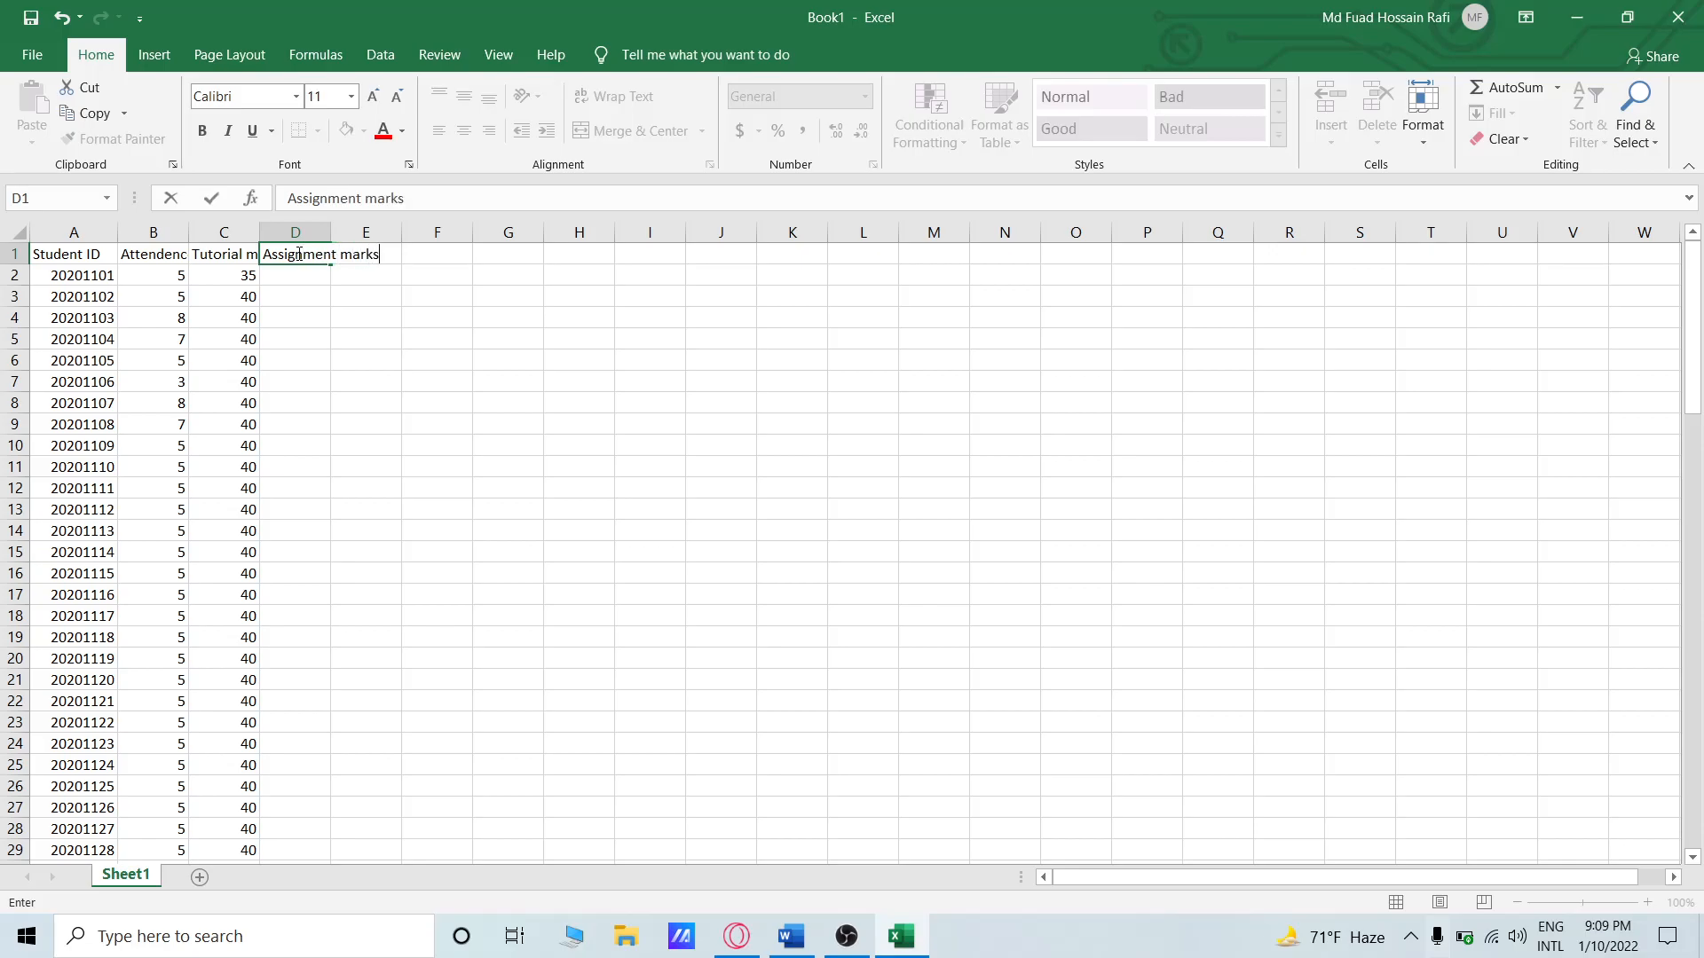
pyautogui.press('Return')
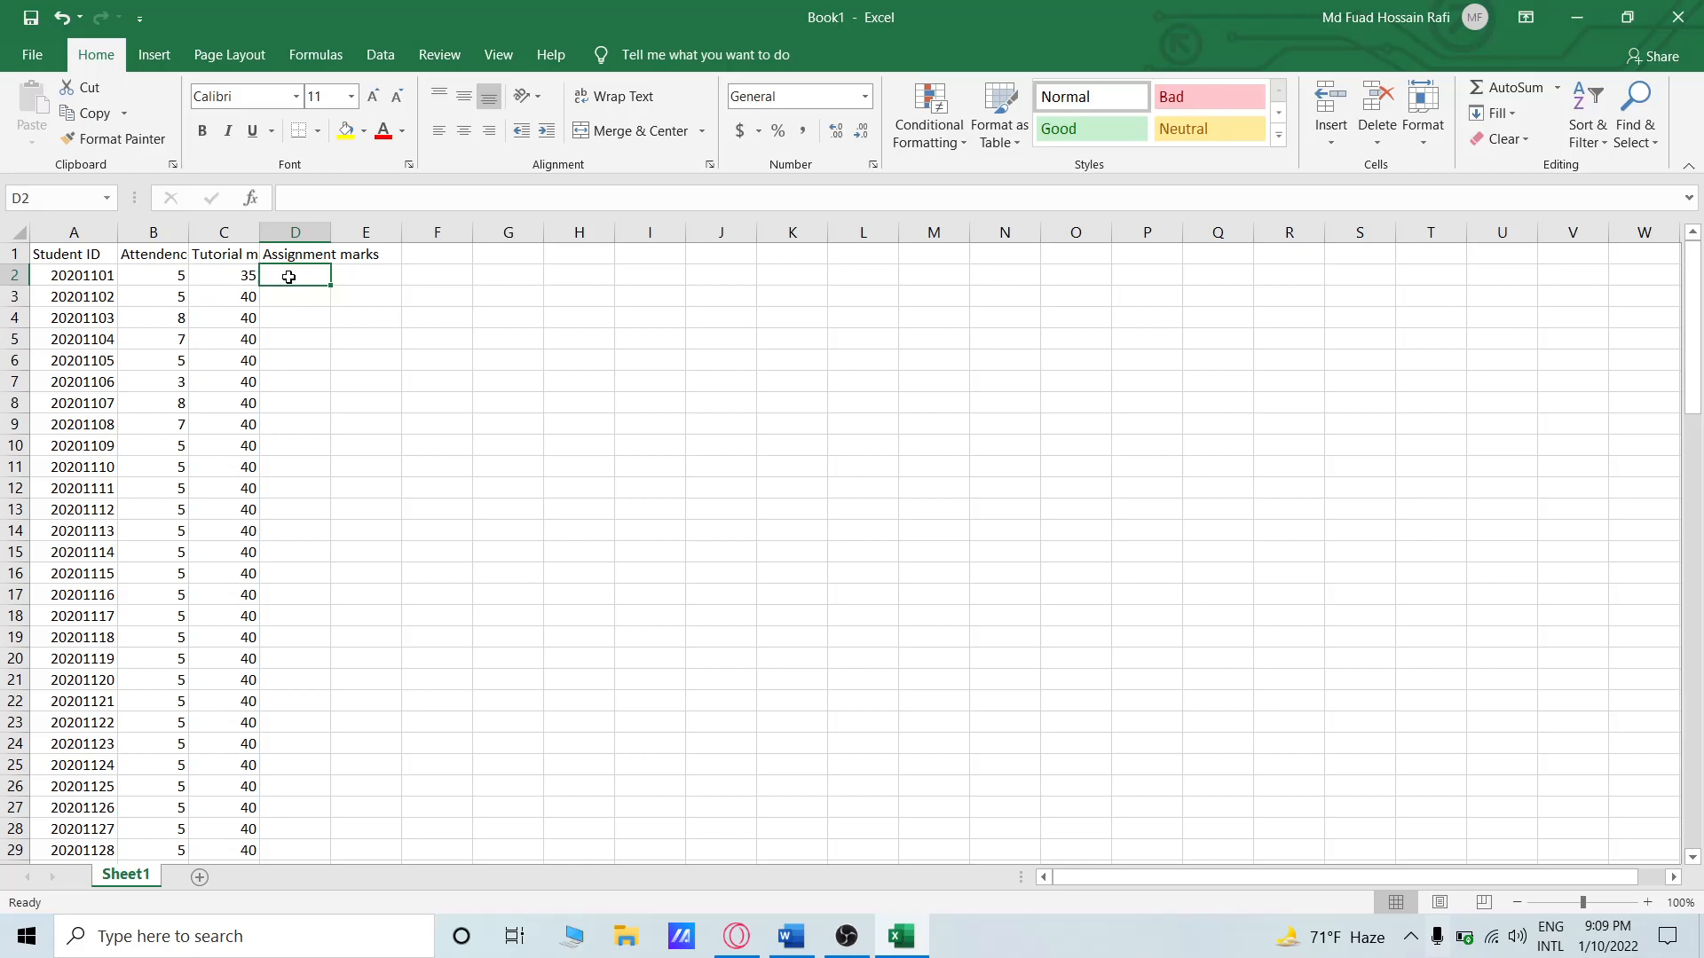
# Enter an assignment mark of 50 in D2 and copy it down the column to D101.
pyautogui.write('5')
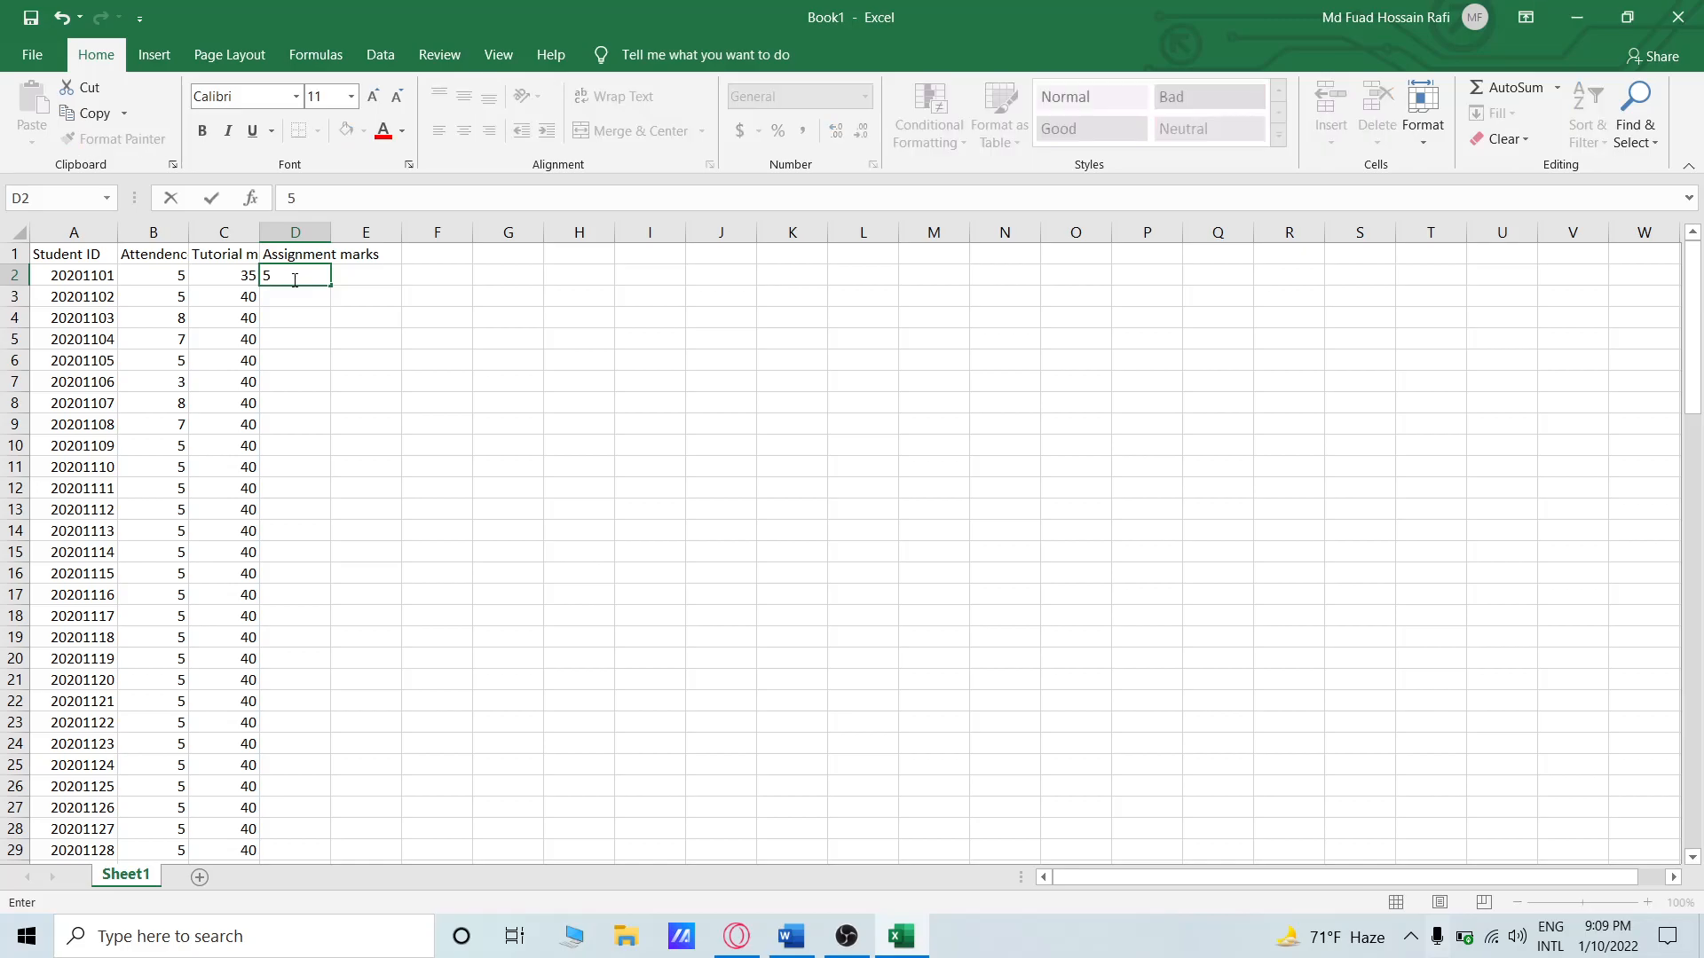
pyautogui.write('0')
pyautogui.moveTo(331, 285); pyautogui.dragTo(287, 729)
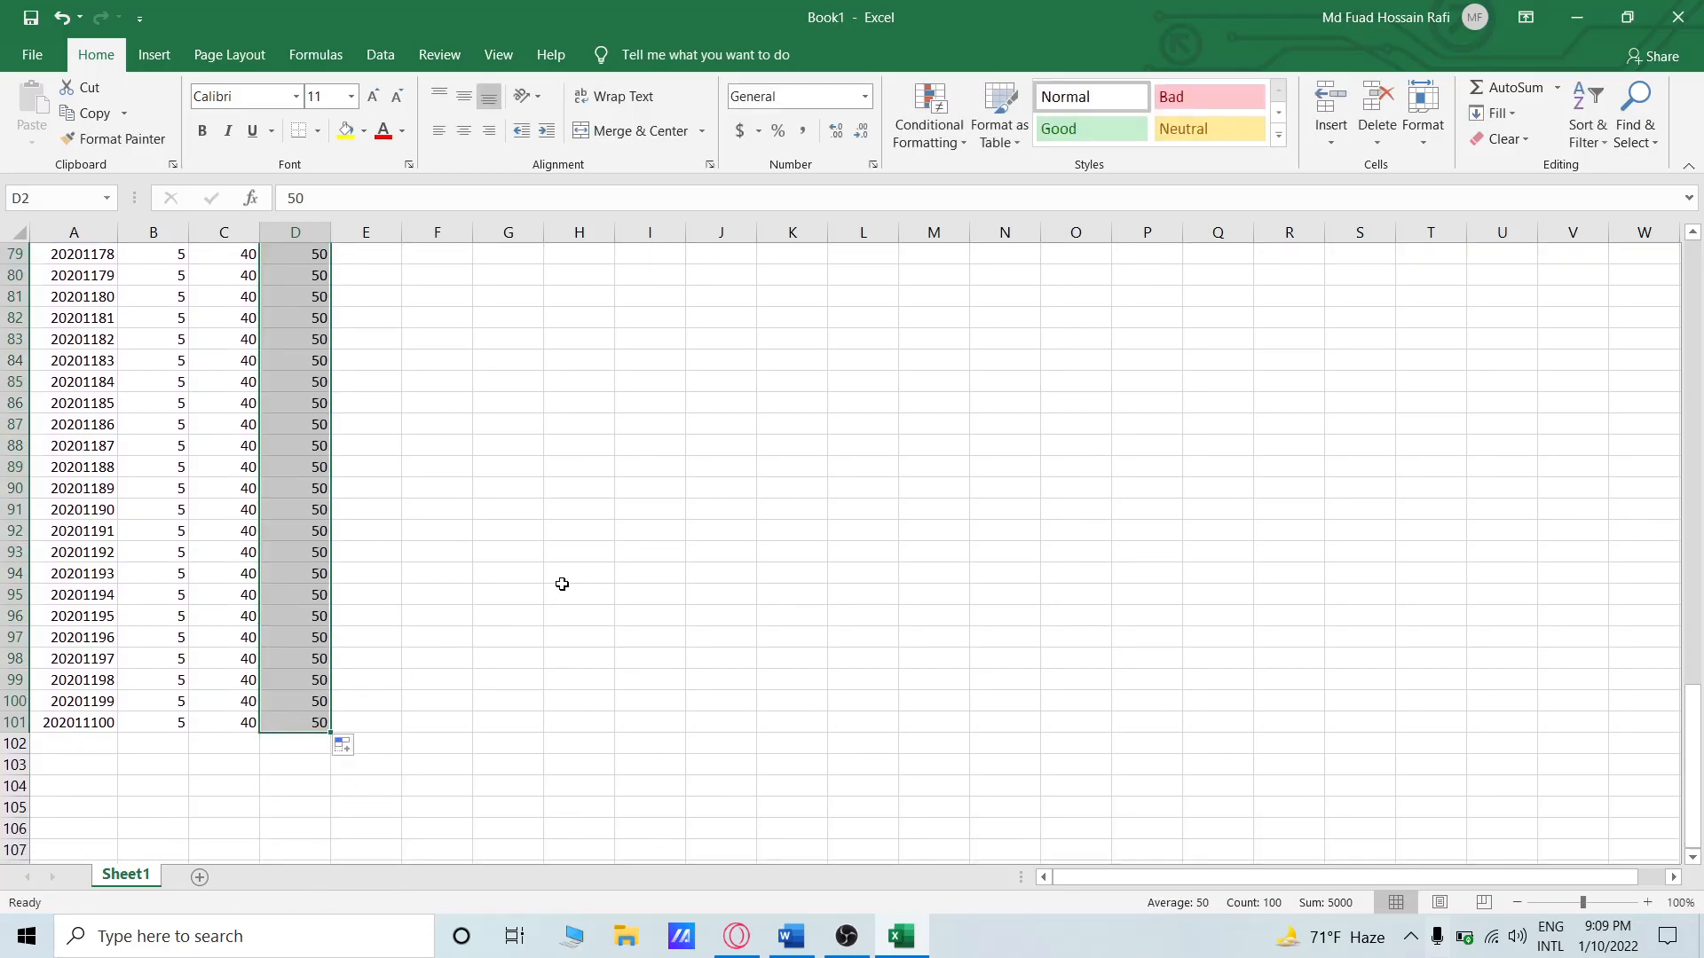
pyautogui.scroll(20, 560, 584)
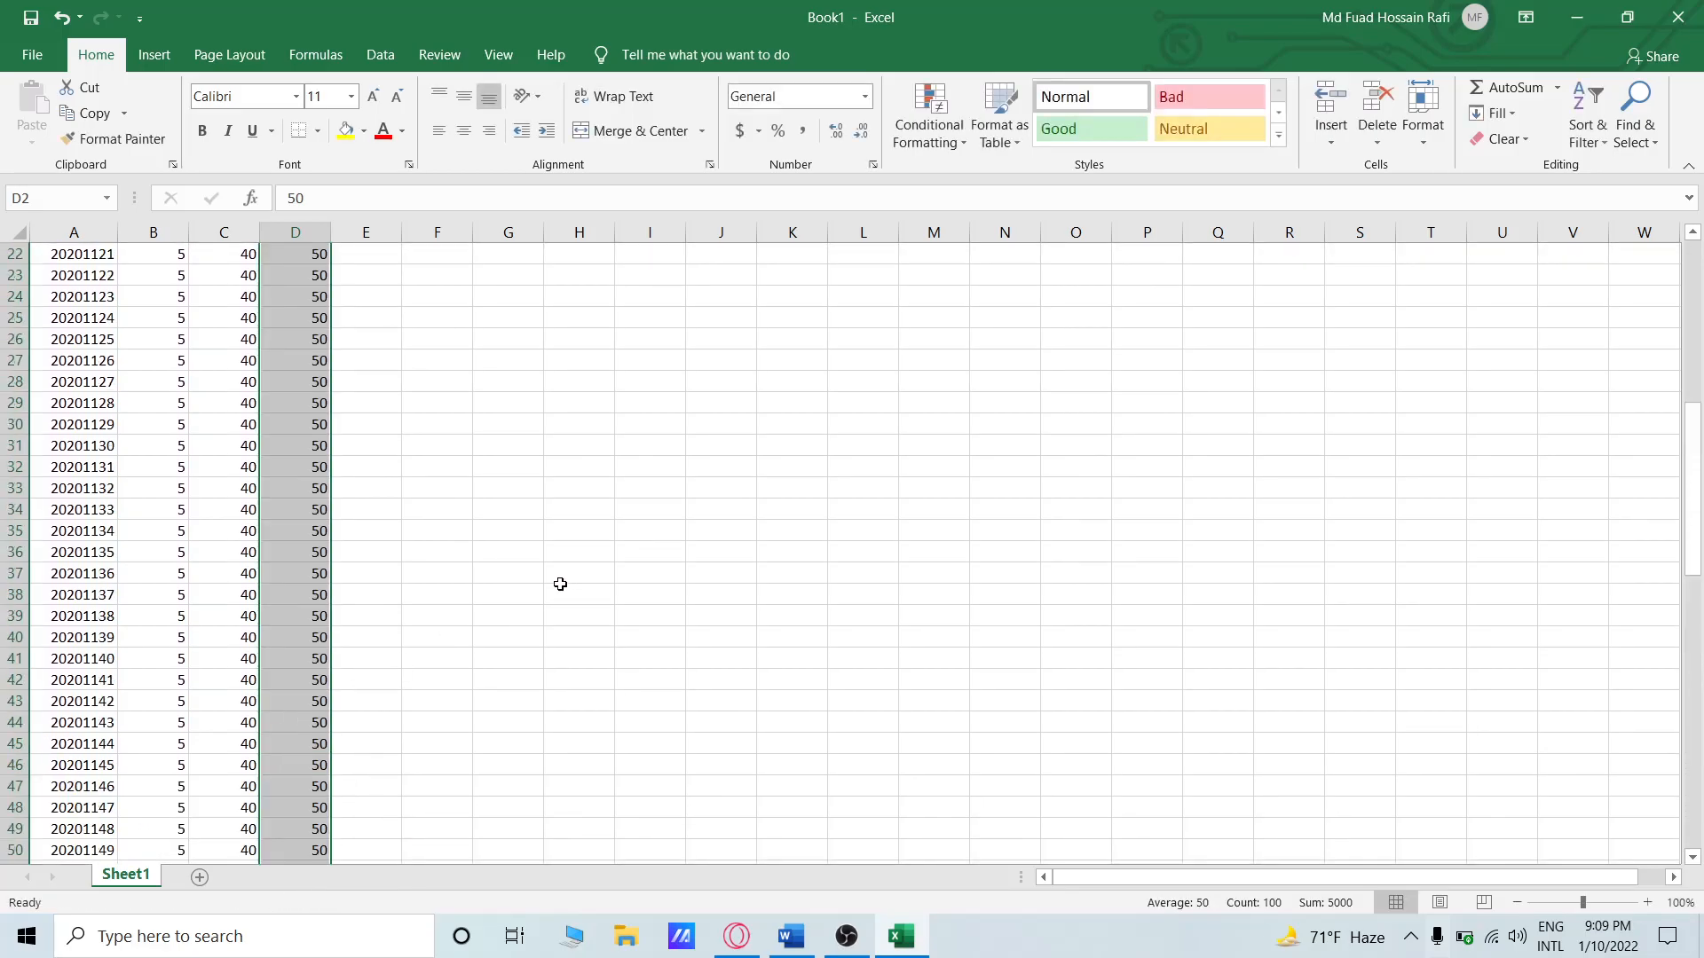
pyautogui.scroll(-1, 560, 584)
pyautogui.scroll(1, 357, 430)
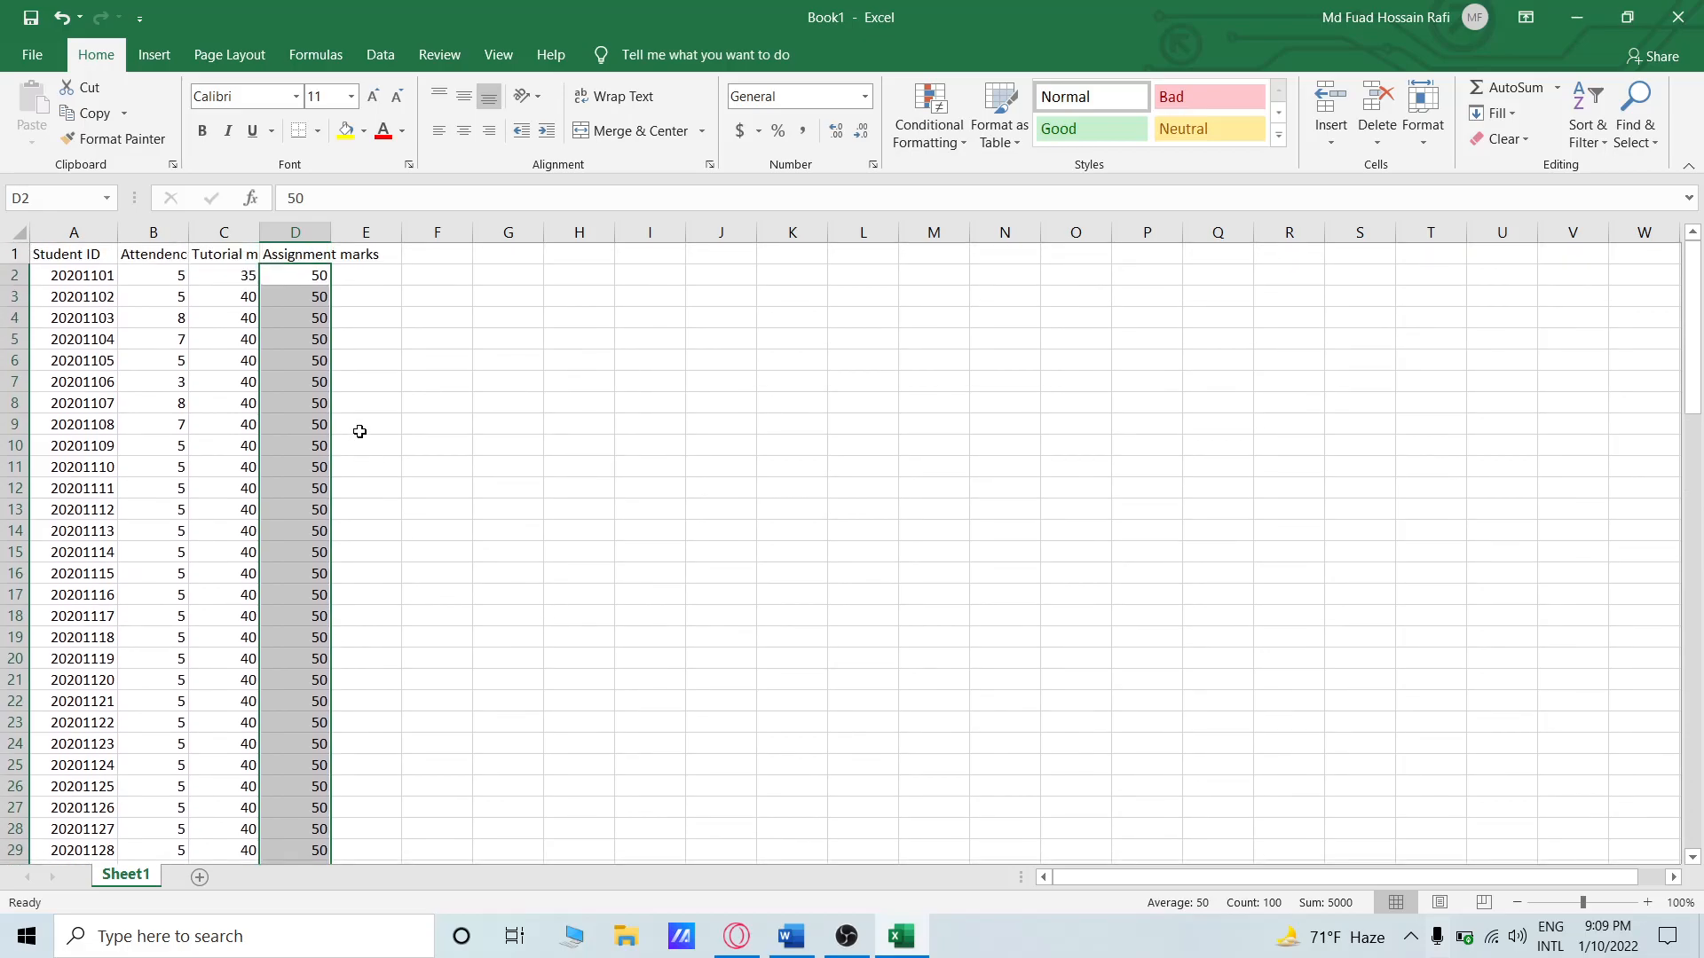
# Check the wording of the 100-student database task in the Word document for the column after assignment marks.
pyautogui.click(391, 254)
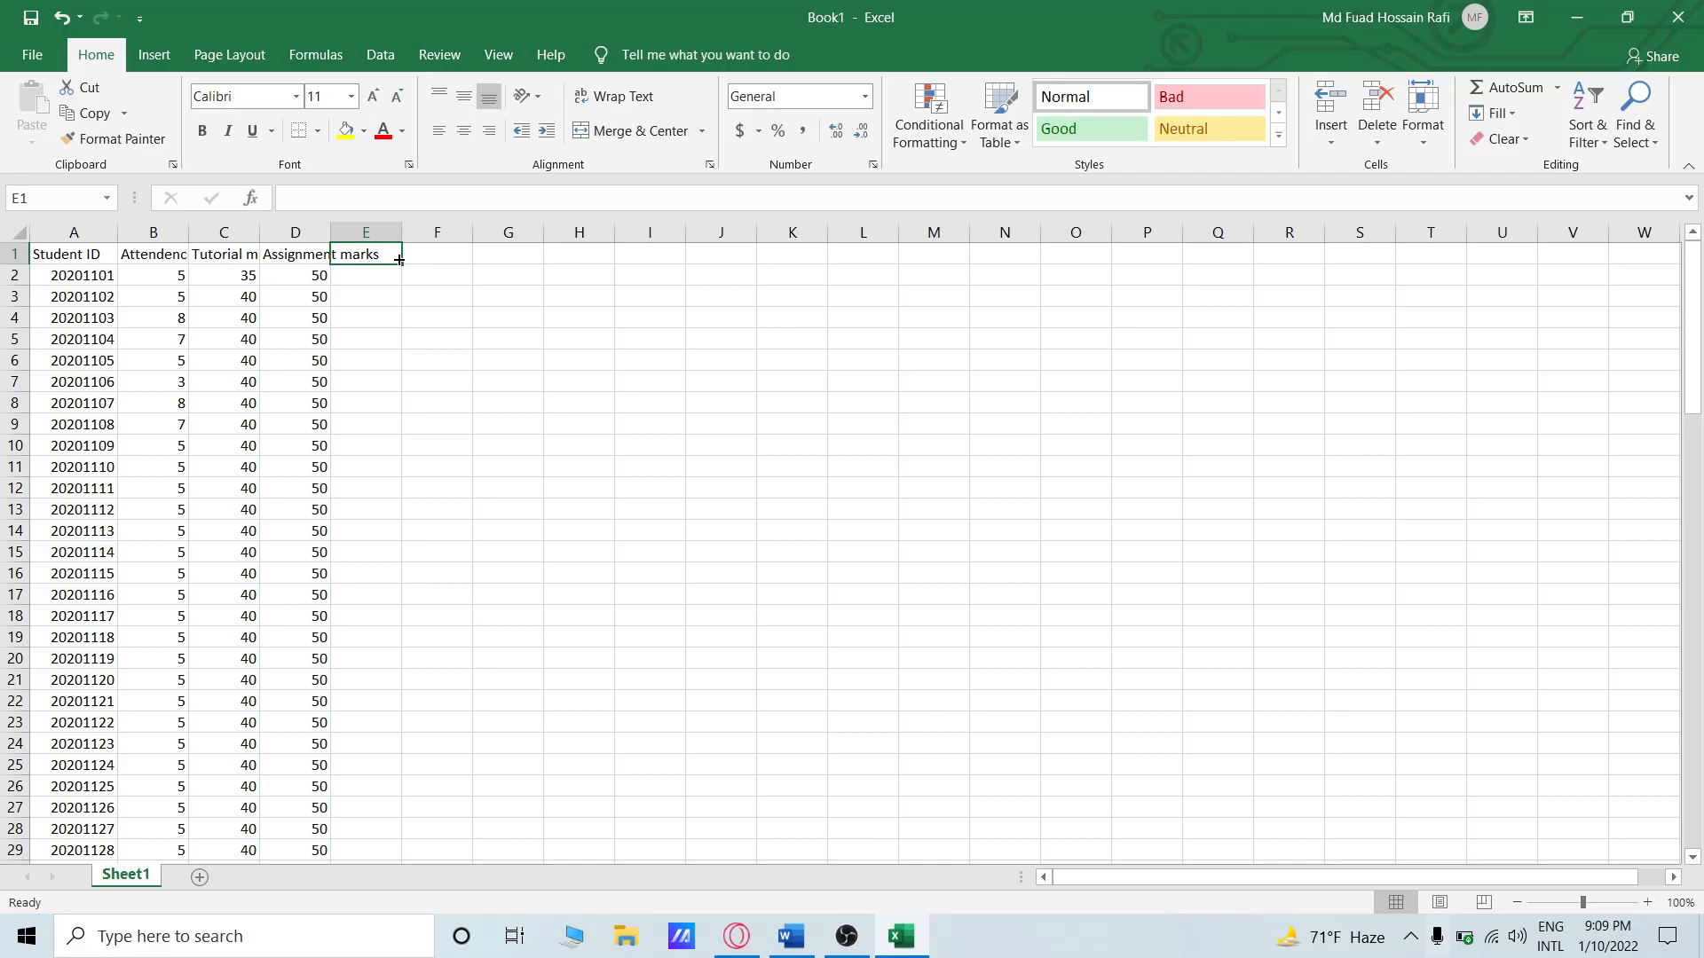
pyautogui.click(788, 936)
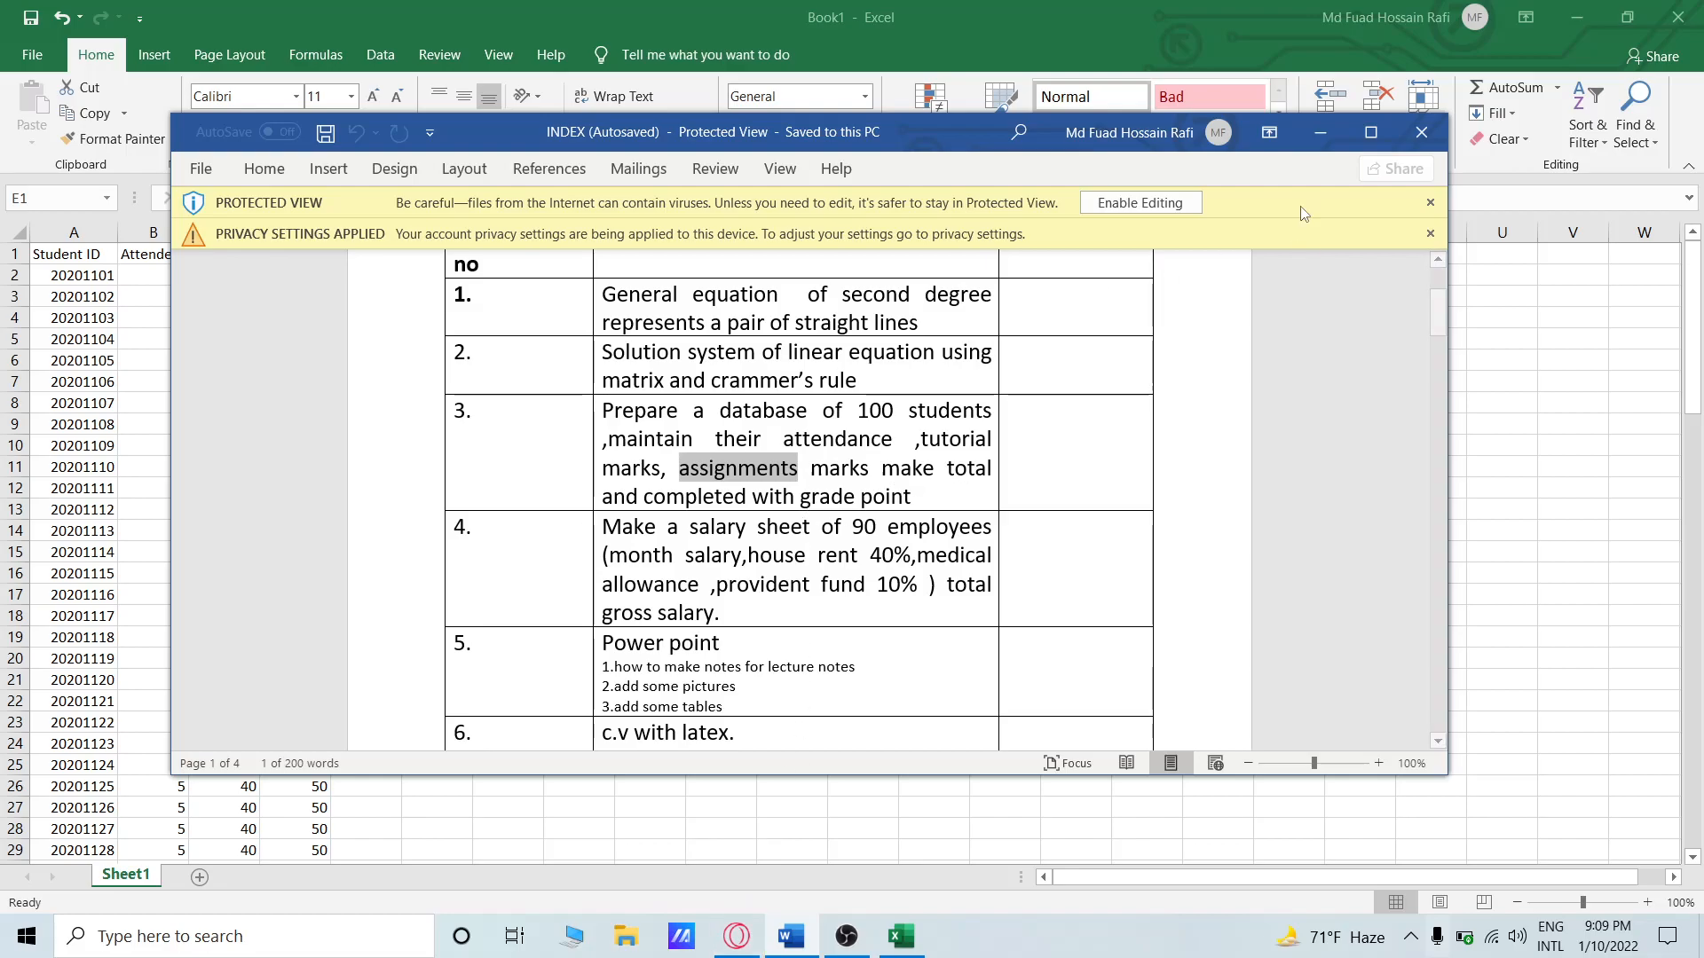
pyautogui.click(1320, 132)
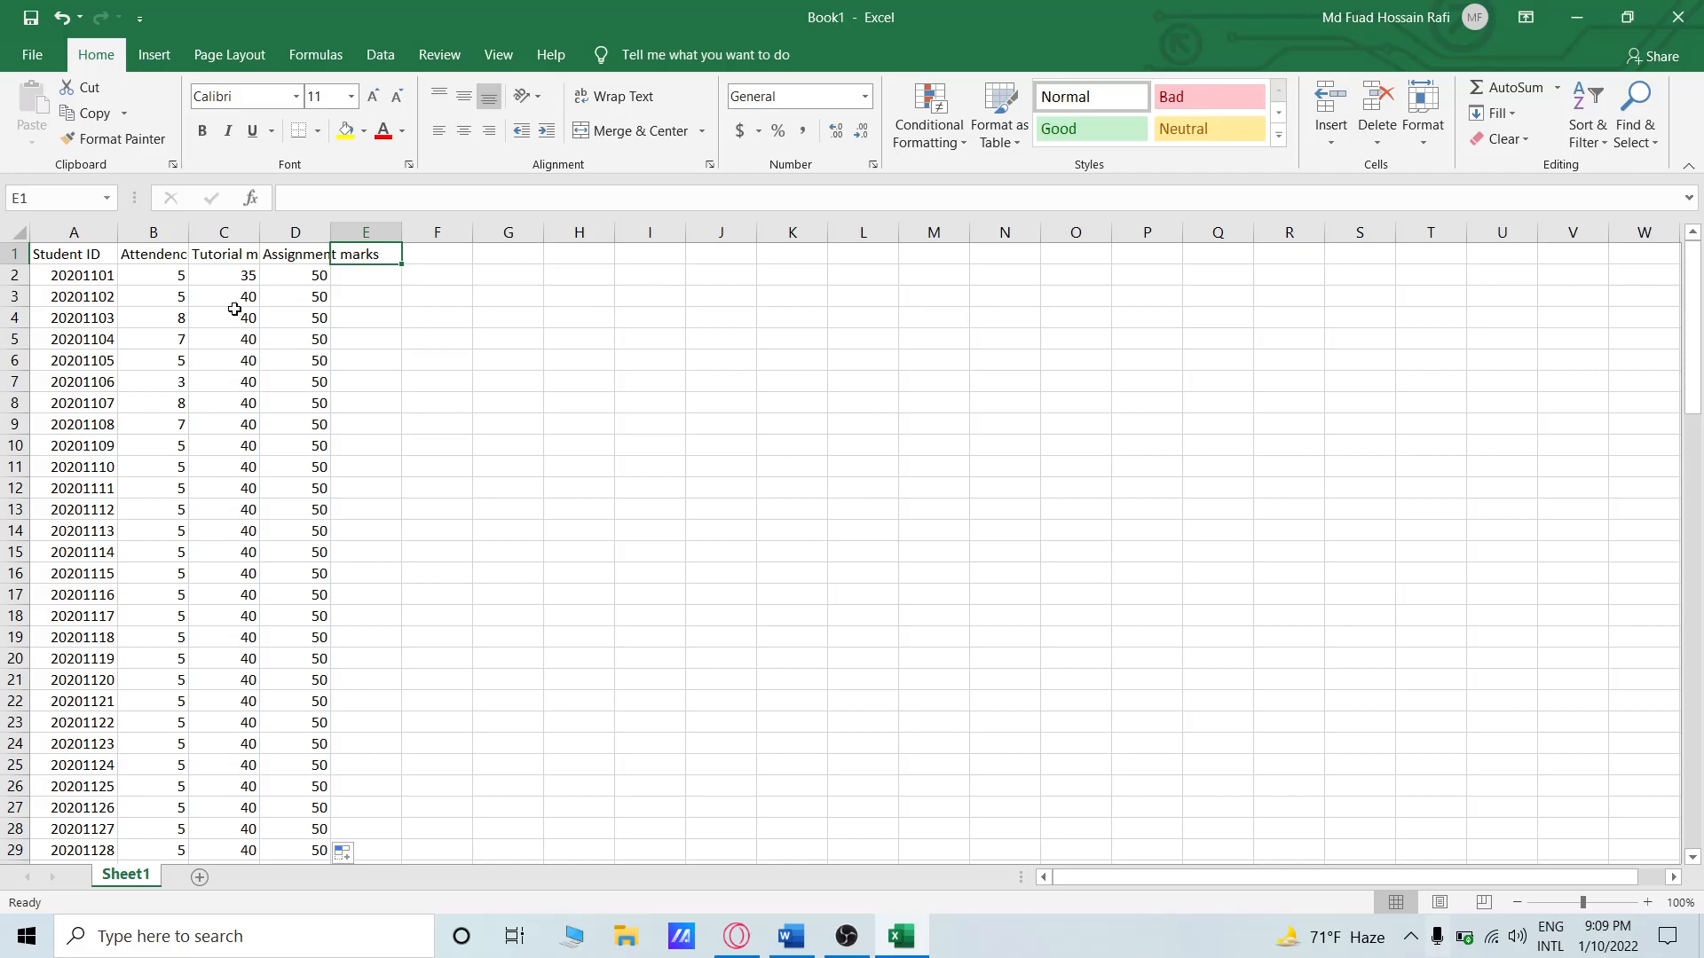
# Start inserting a function in E1 and browse the functions in the All category.
pyautogui.click(438, 258)
pyautogui.click(383, 255)
pyautogui.click(252, 202)
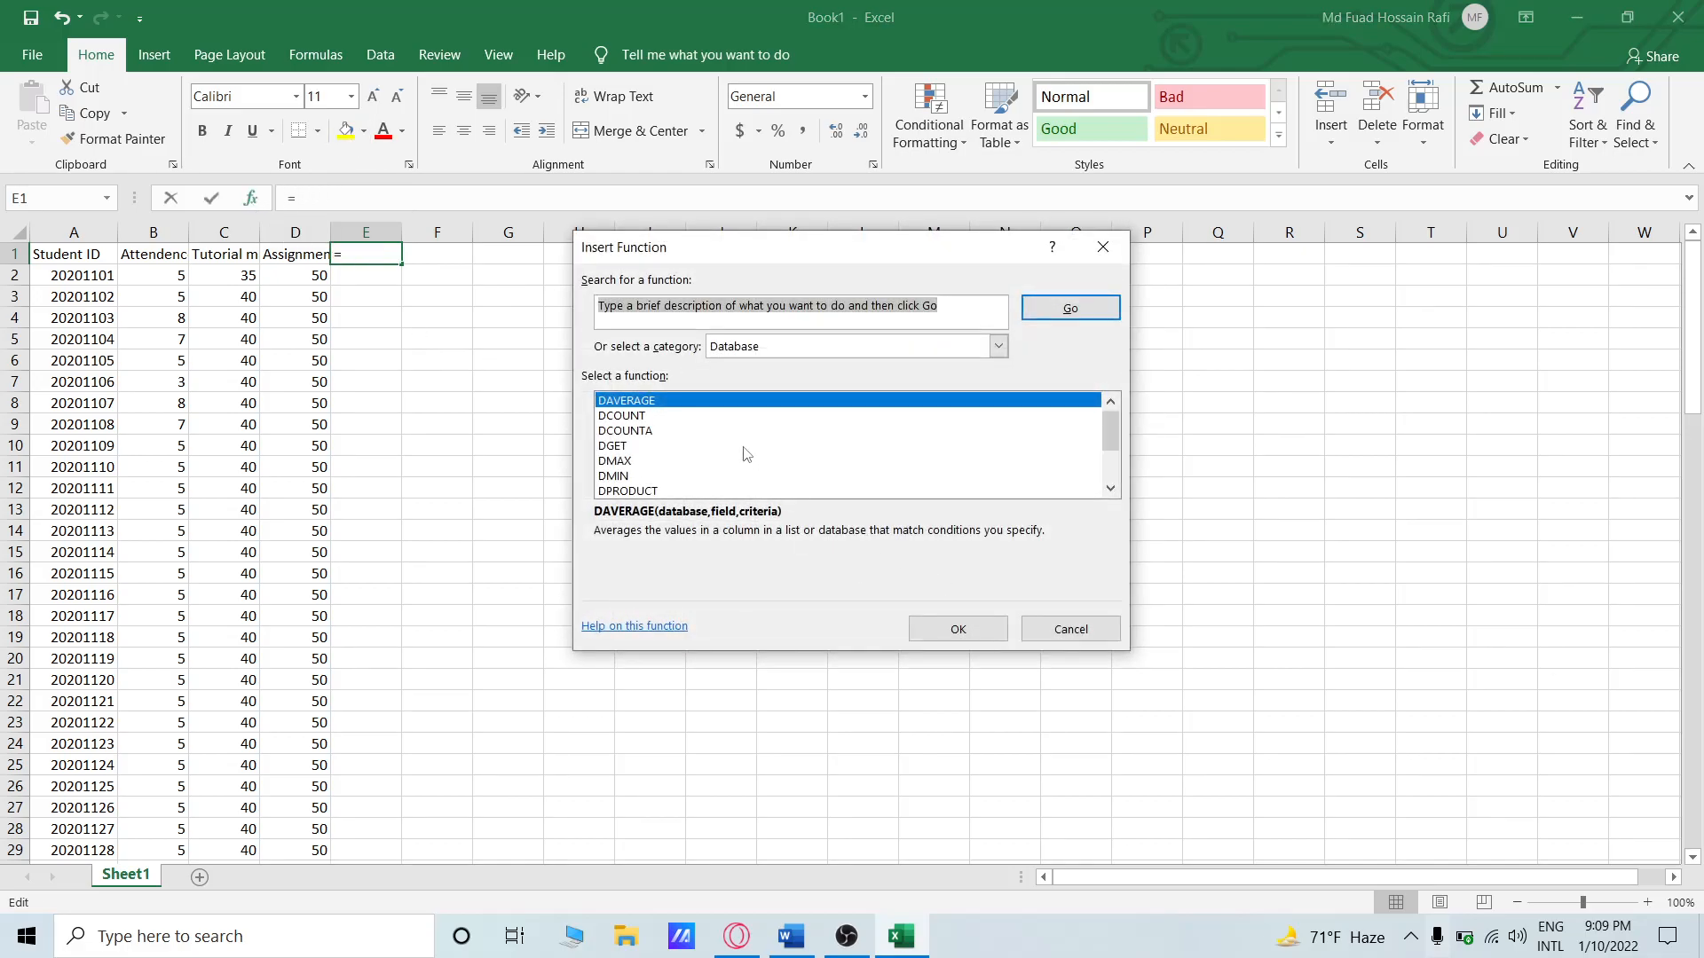
pyautogui.click(1000, 348)
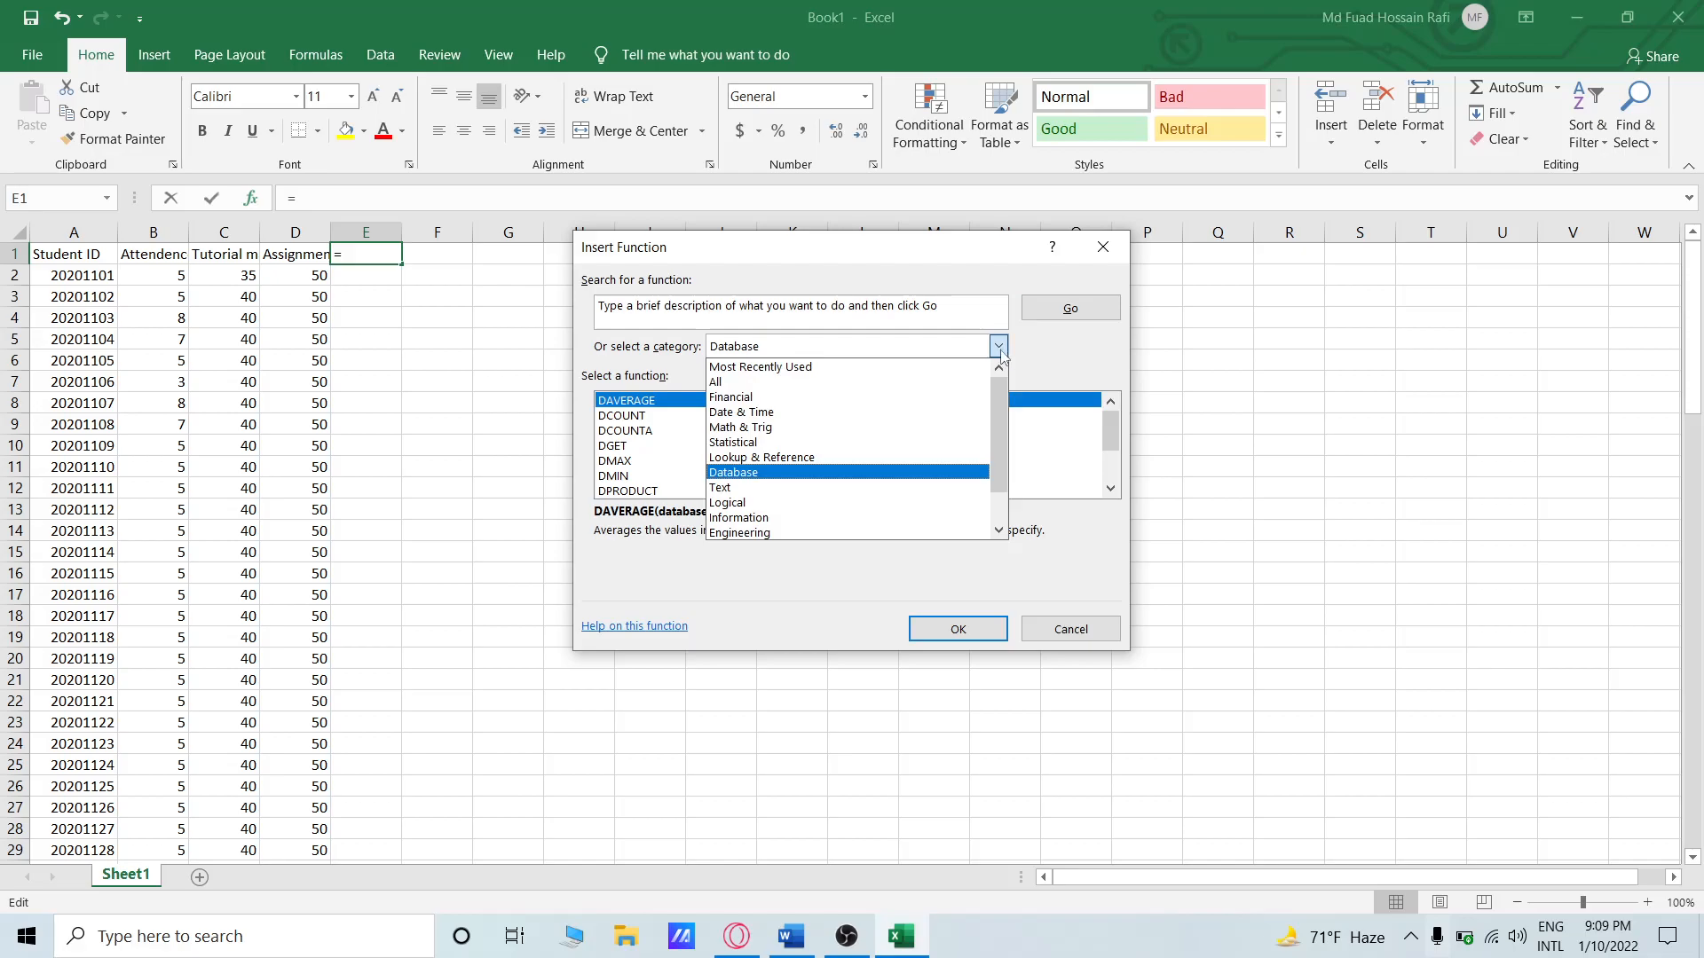
pyautogui.click(833, 381)
pyautogui.scroll(-1, 815, 430)
pyautogui.scroll(-5, 815, 431)
pyautogui.press('s')
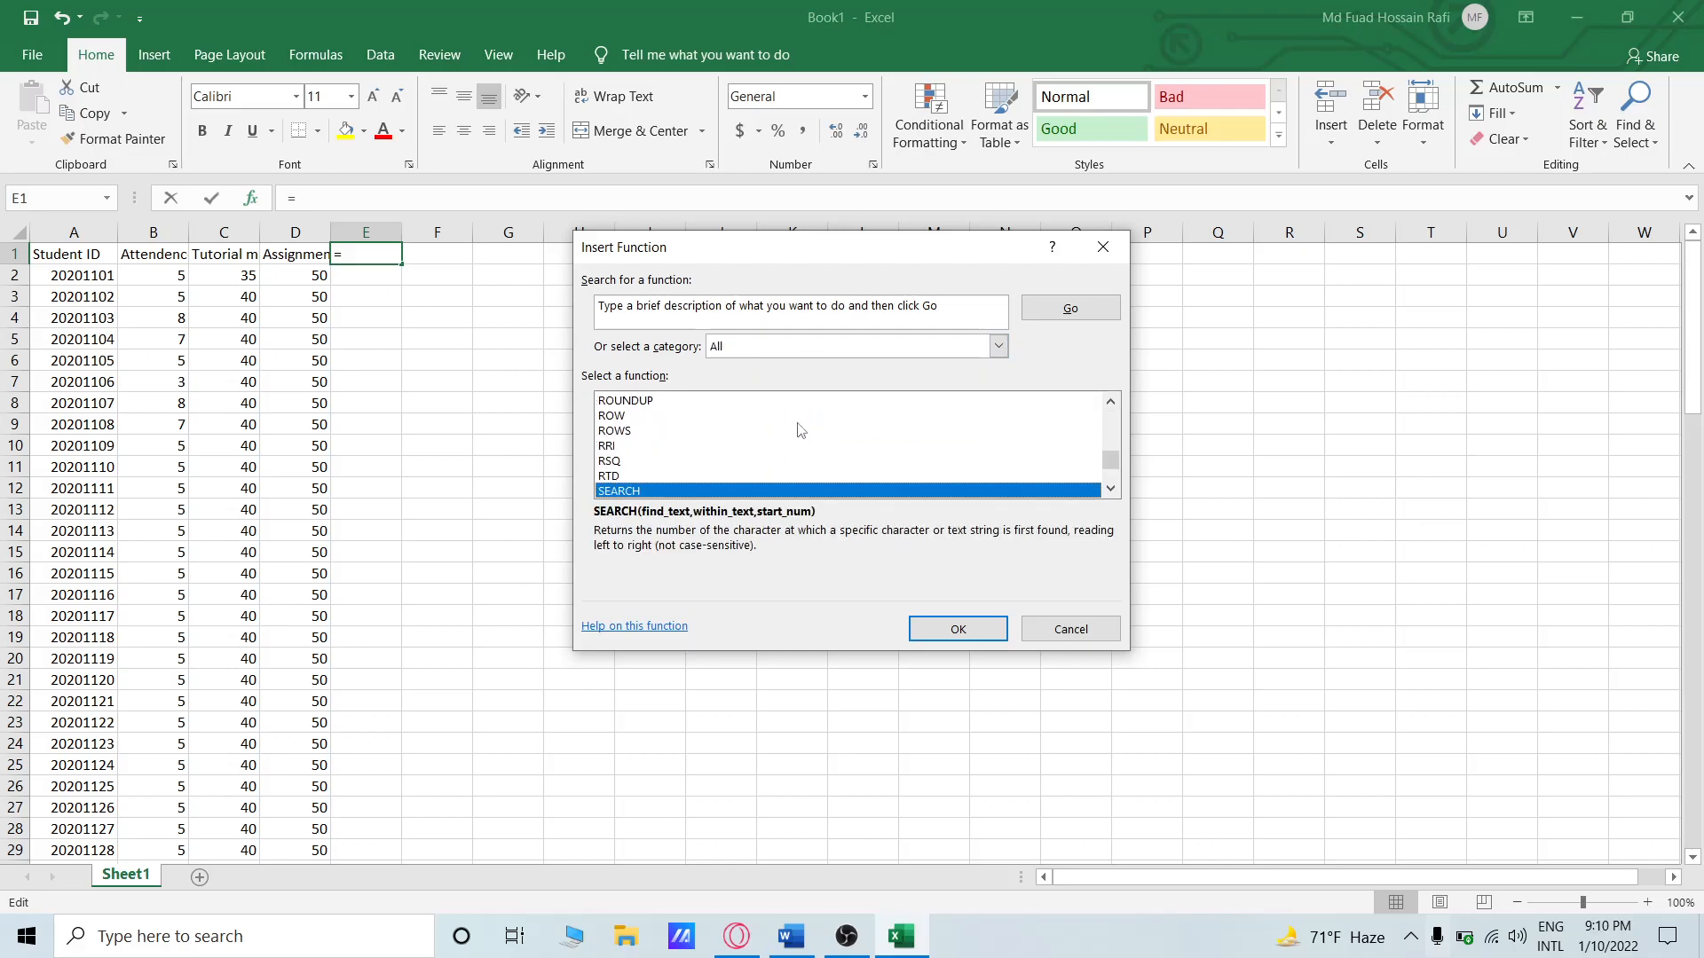
pyautogui.press('u')
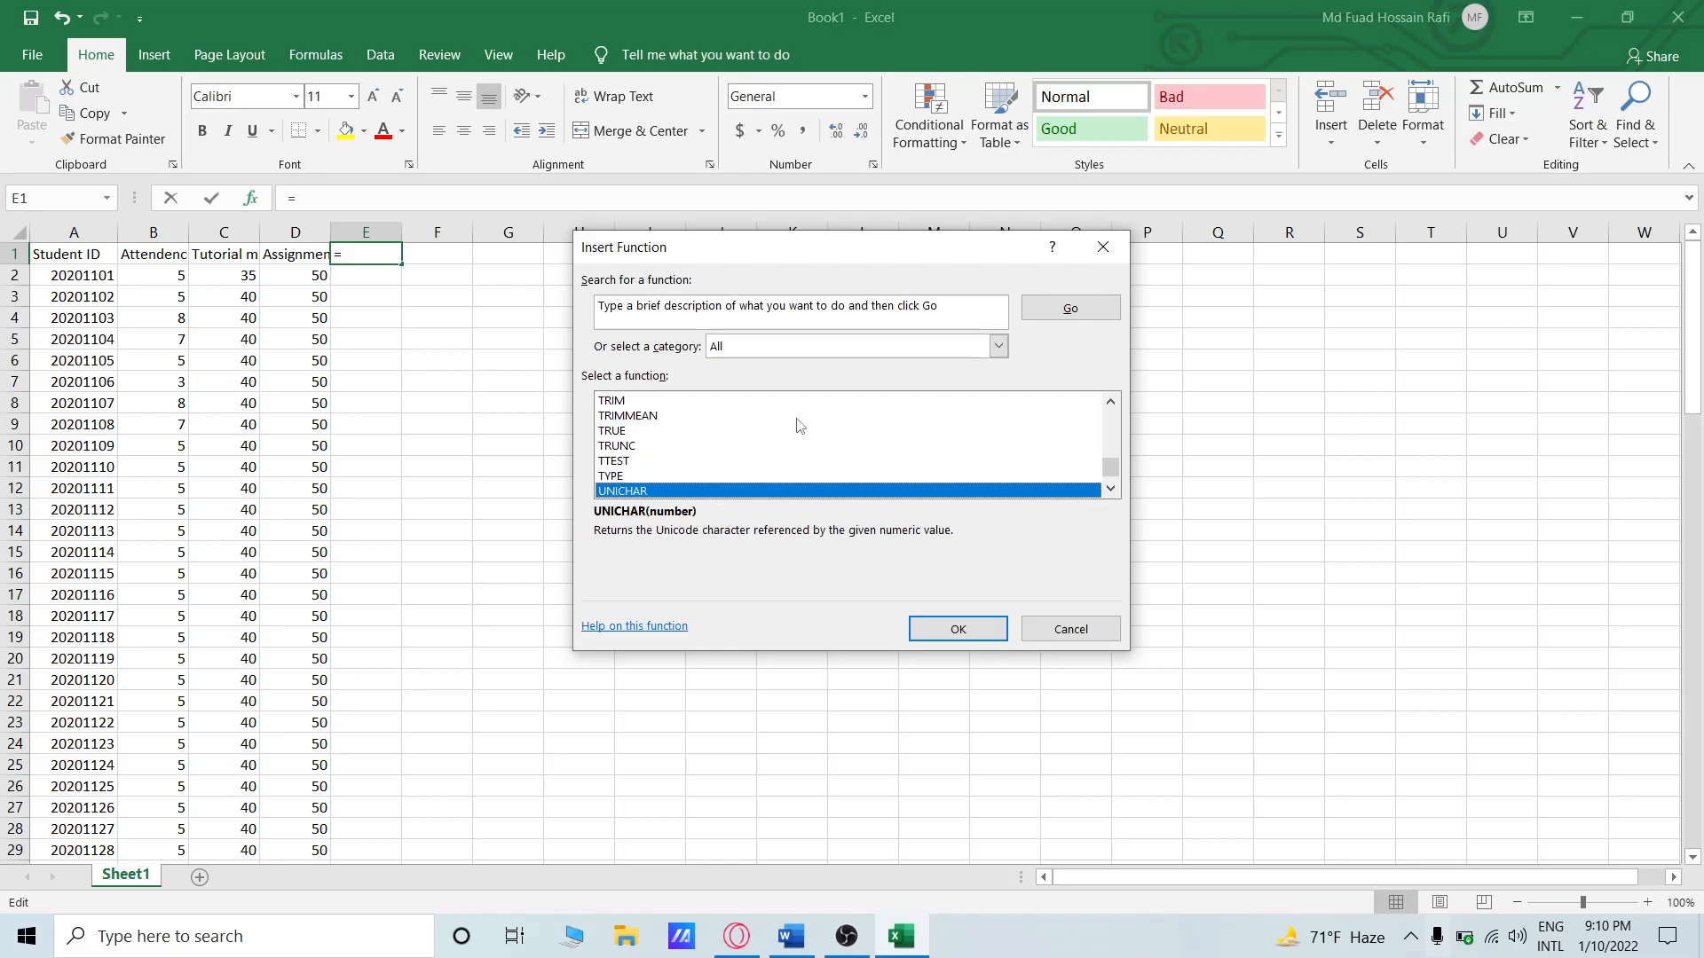
pyautogui.press('m')
pyautogui.click(720, 319)
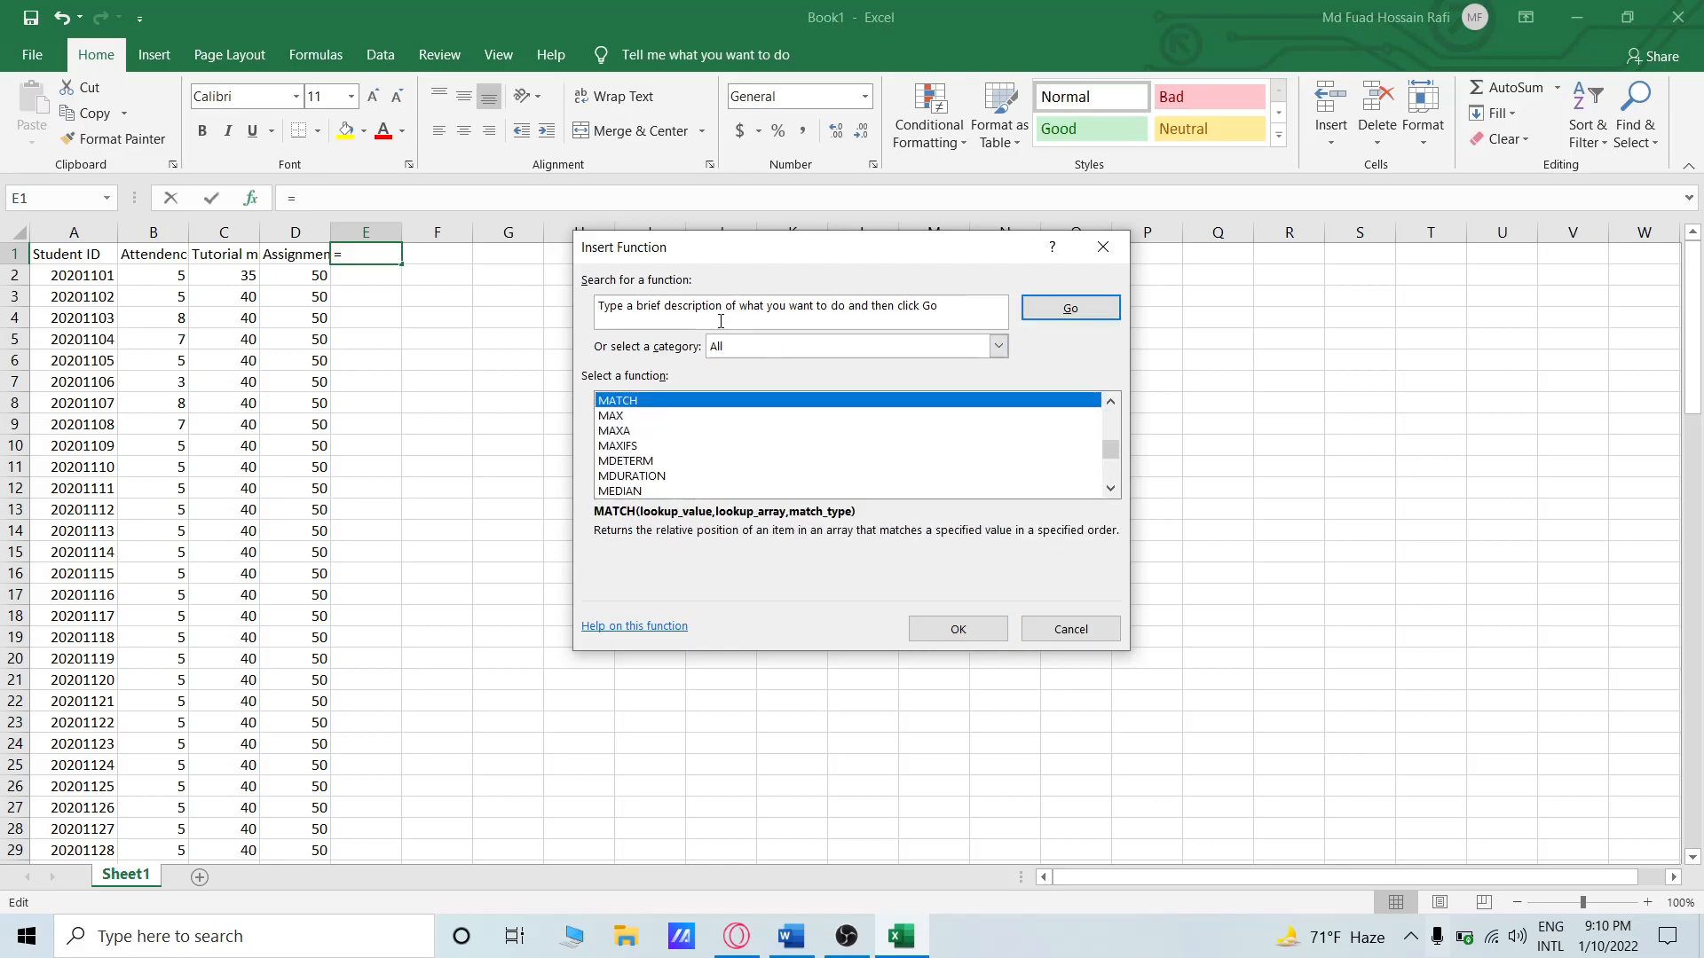
# Search the functions for "sum" and try to insert SUM without arguments in E1.
pyautogui.write('s')
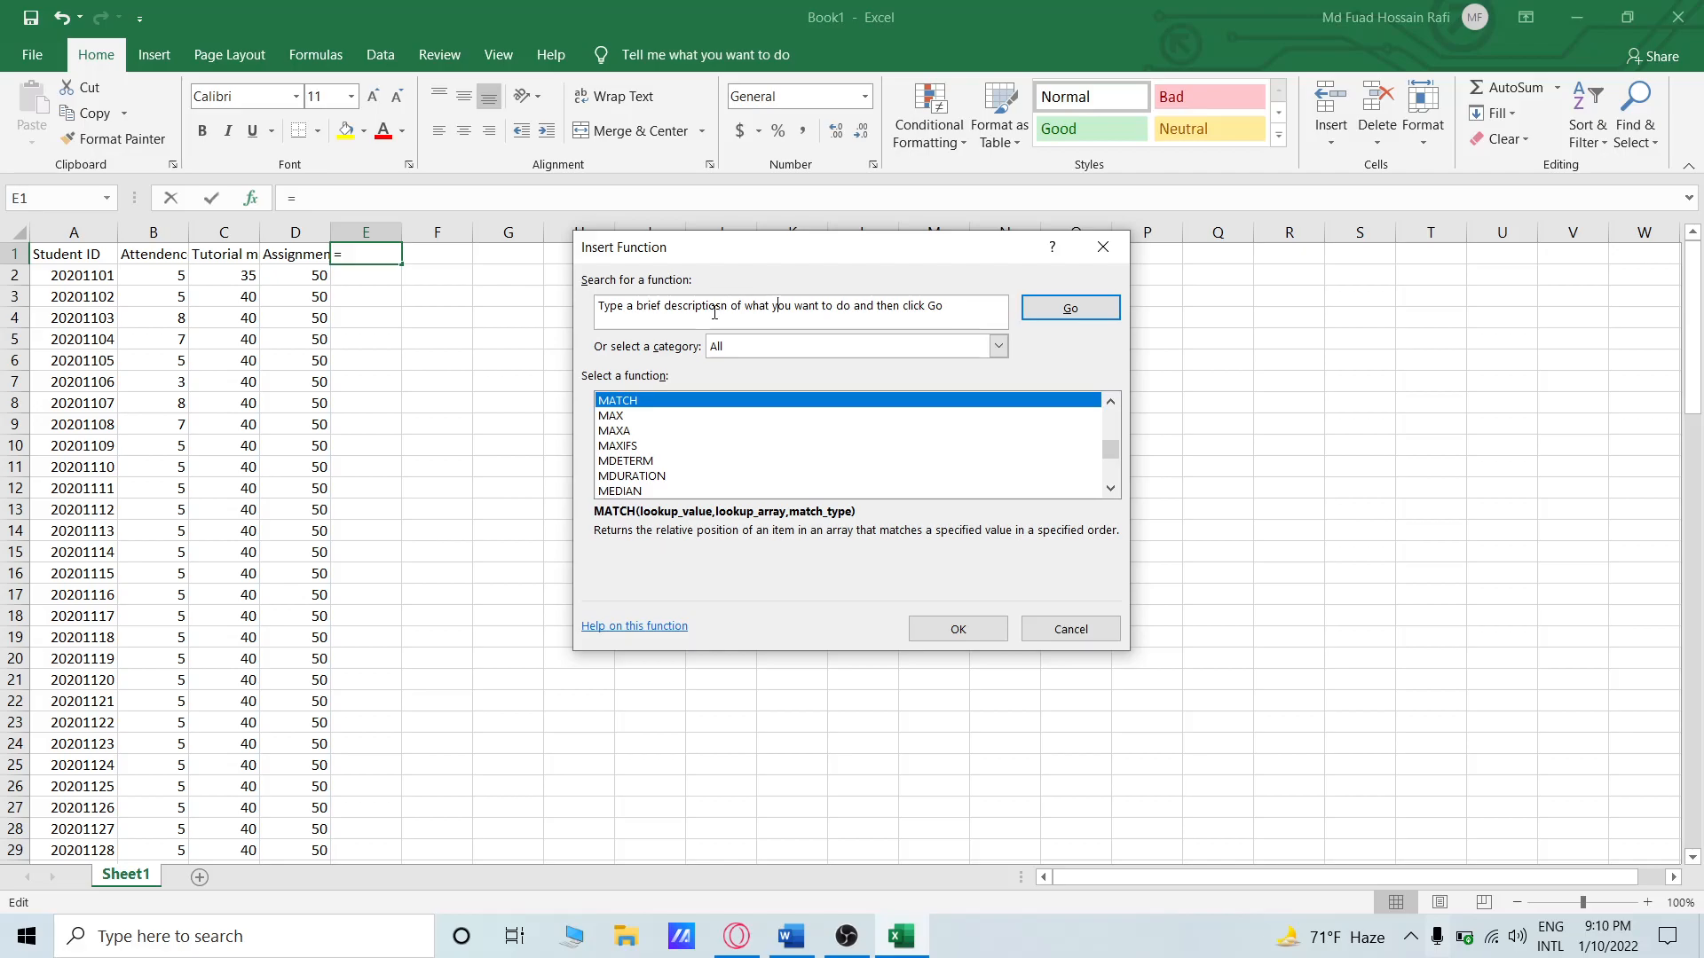
pyautogui.press('BackSpace')
pyautogui.press('BackSpace')
pyautogui.press('BackSpace')
pyautogui.press('BackSpace')
pyautogui.press('BackSpace')
pyautogui.press('BackSpace')
pyautogui.press('BackSpace')
pyautogui.press('BackSpace')
pyautogui.press('BackSpace')
pyautogui.press('BackSpace')
pyautogui.press('BackSpace')
pyautogui.press('BackSpace')
pyautogui.press('BackSpace')
pyautogui.press('BackSpace')
pyautogui.press('BackSpace')
pyautogui.press('BackSpace')
pyautogui.press('BackSpace')
pyautogui.press('BackSpace')
pyautogui.press('BackSpace')
pyautogui.press('BackSpace')
pyautogui.press('BackSpace')
pyautogui.press('BackSpace')
pyautogui.press('BackSpace')
pyautogui.press('BackSpace')
pyautogui.press('BackSpace')
pyautogui.press('BackSpace')
pyautogui.press('BackSpace')
pyautogui.press('BackSpace')
pyautogui.write('sum')
pyautogui.press('Return')
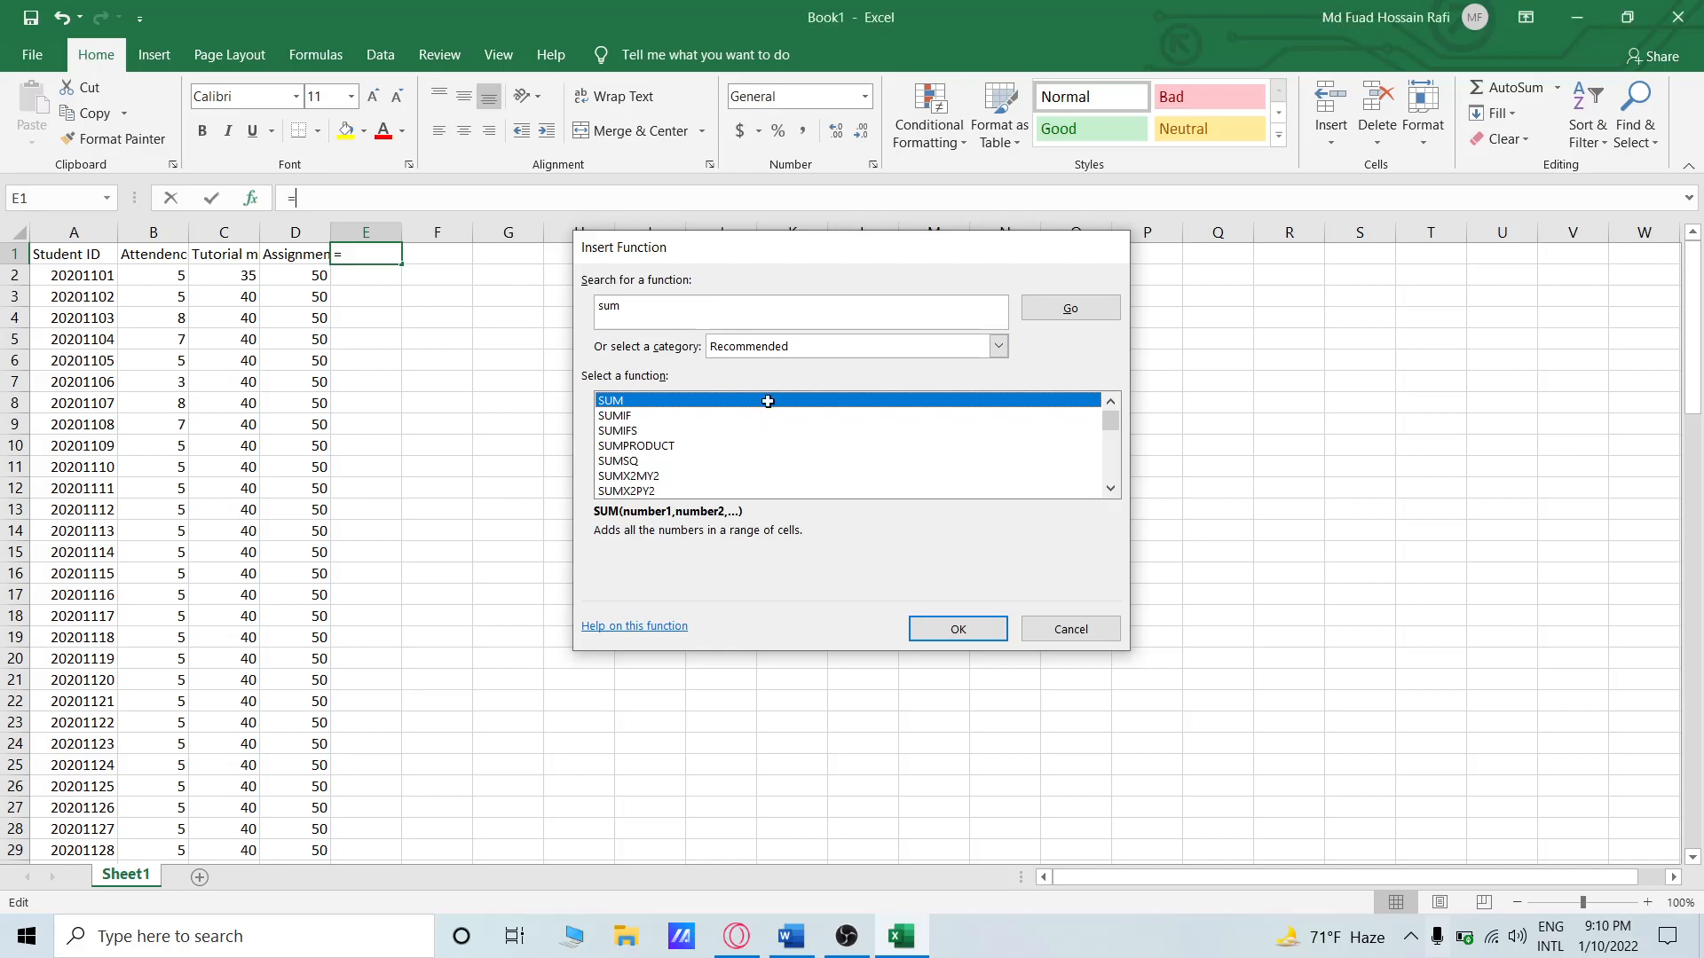
pyautogui.doubleClick(768, 404)
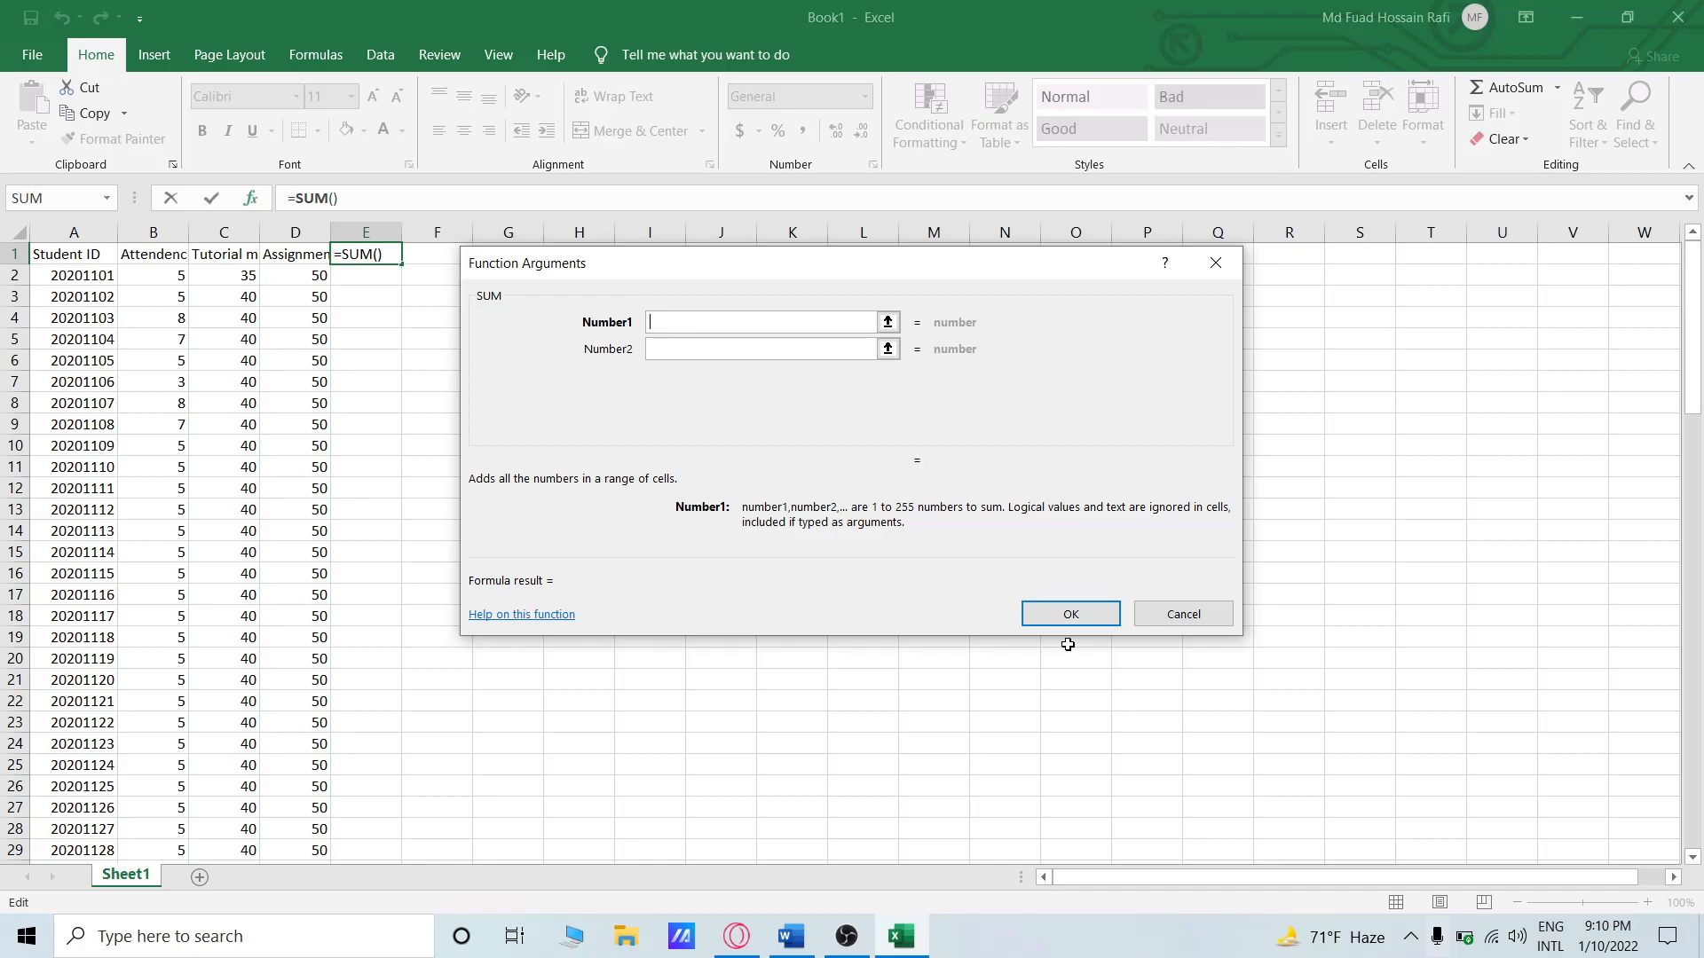
pyautogui.click(1075, 615)
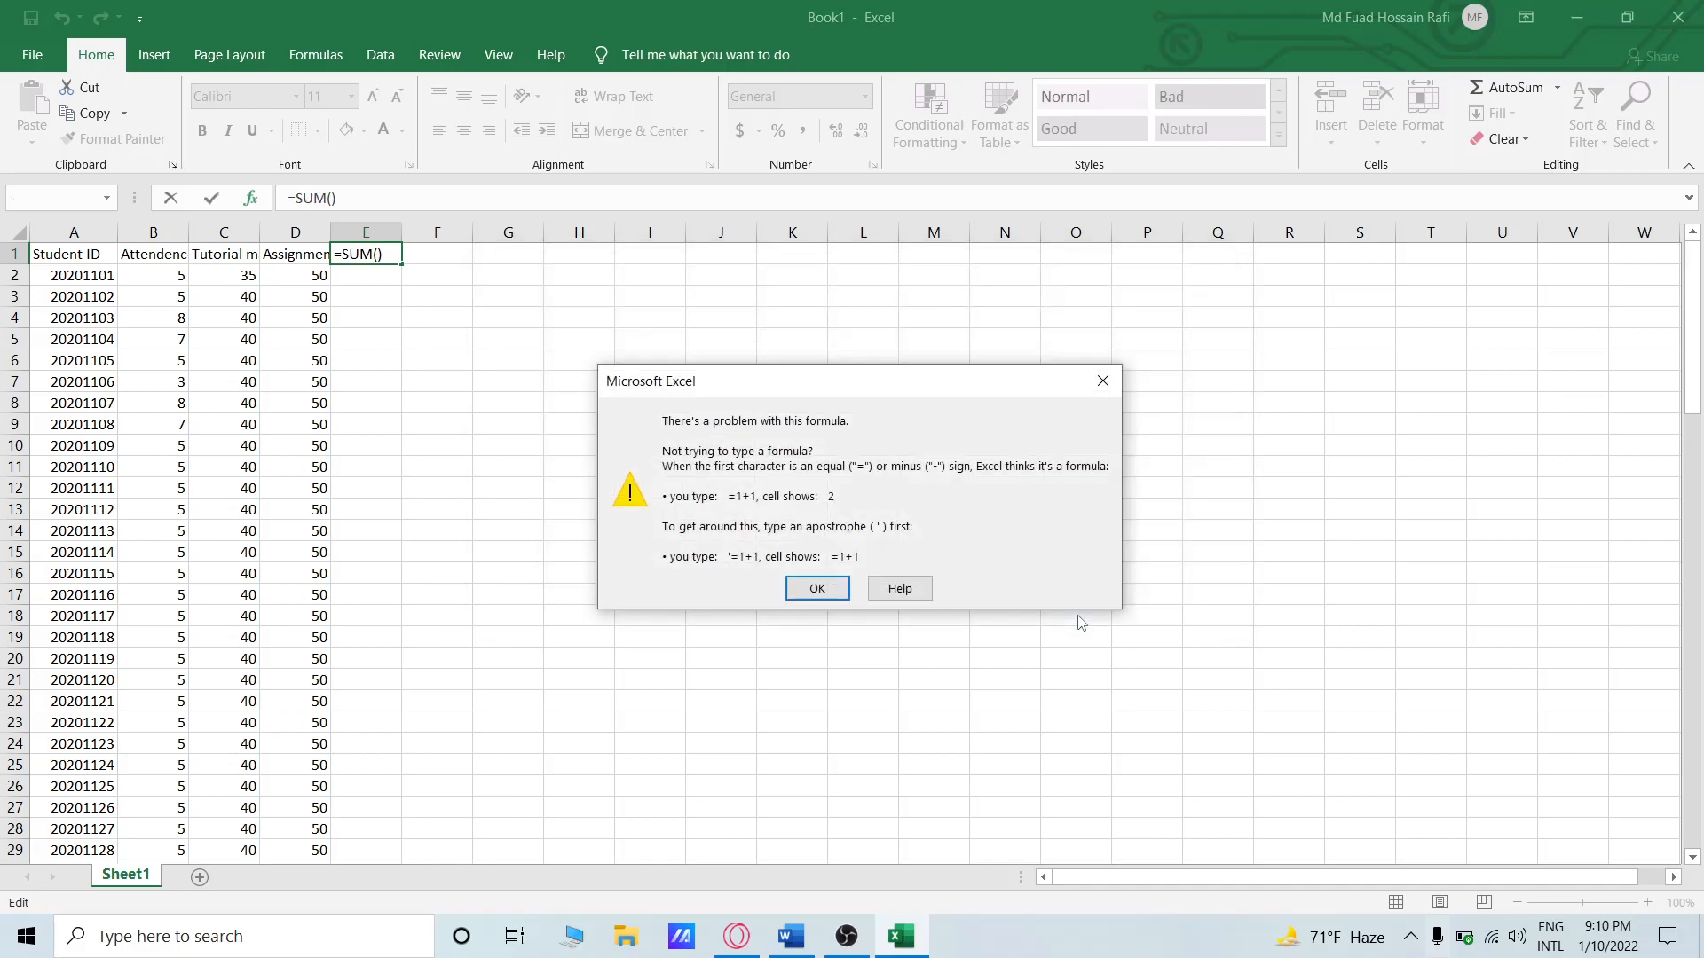
pyautogui.click(818, 587)
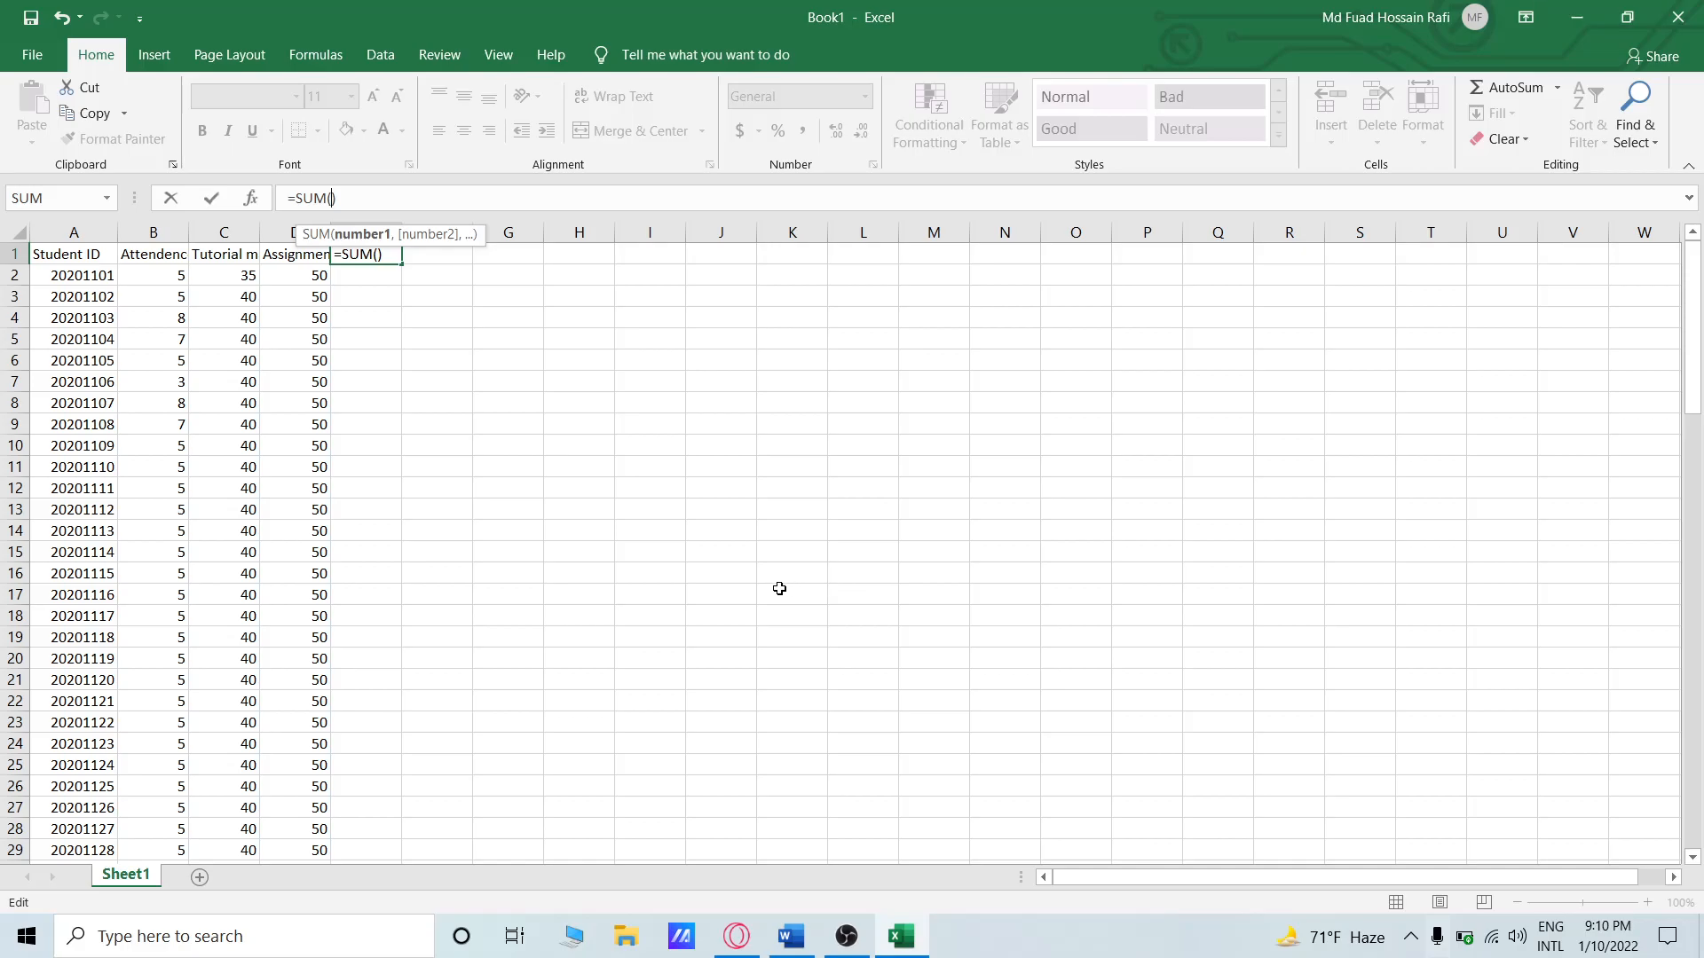
# Clear the unfinished formula from E1 and enter the heading "Total marks" there.
pyautogui.press('BackSpace')
pyautogui.press('BackSpace')
pyautogui.press('BackSpace')
pyautogui.press('BackSpace')
pyautogui.press('BackSpace')
pyautogui.press('BackSpace')
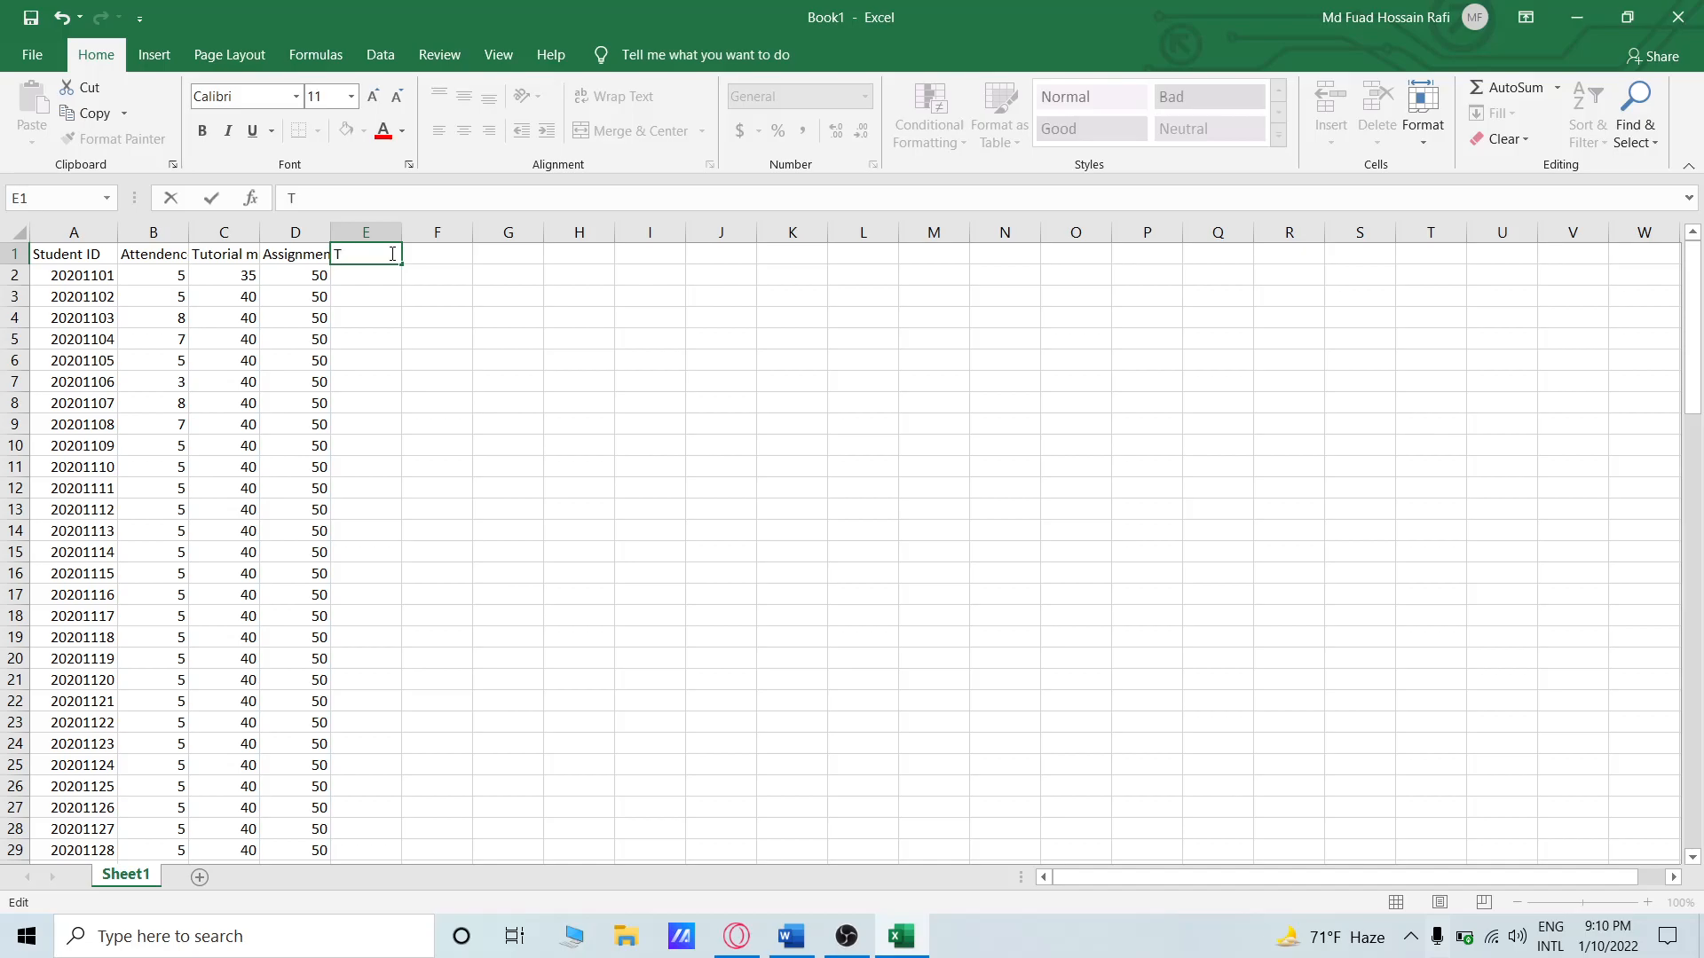
pyautogui.write('Total marks')
pyautogui.press('Return')
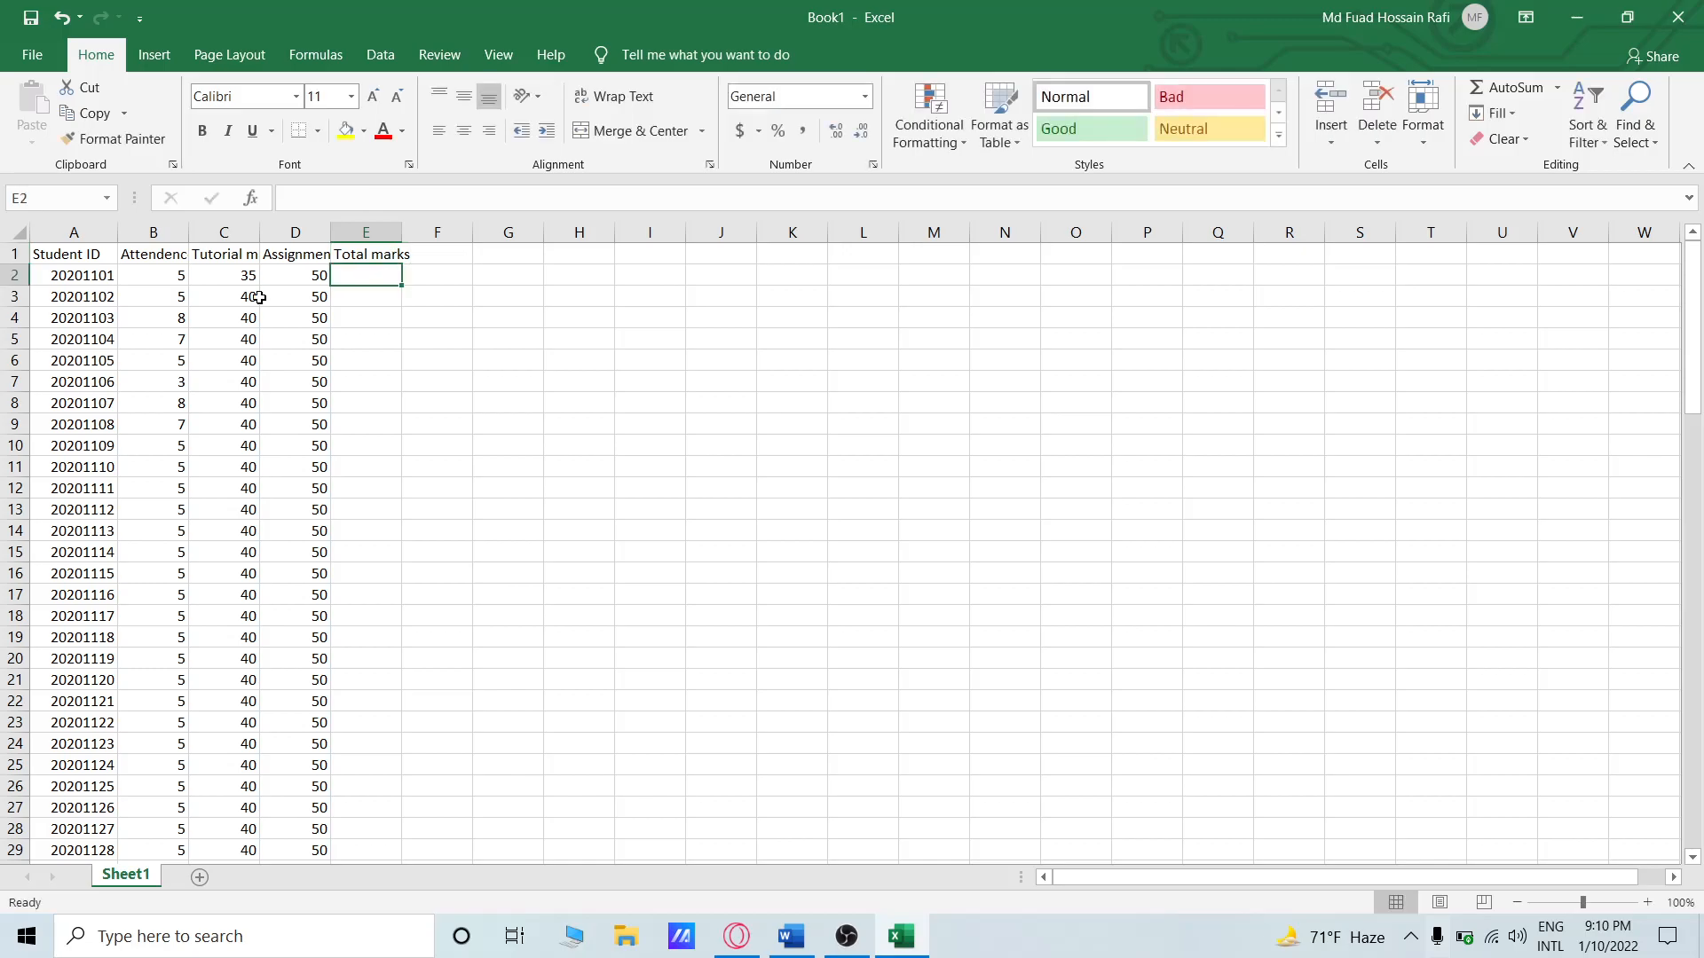
# Try to start a SUM calculation in E2 for the first student's marks in B2:D2.
pyautogui.click(154, 274)
pyautogui.moveTo(157, 274); pyautogui.dragTo(313, 275)
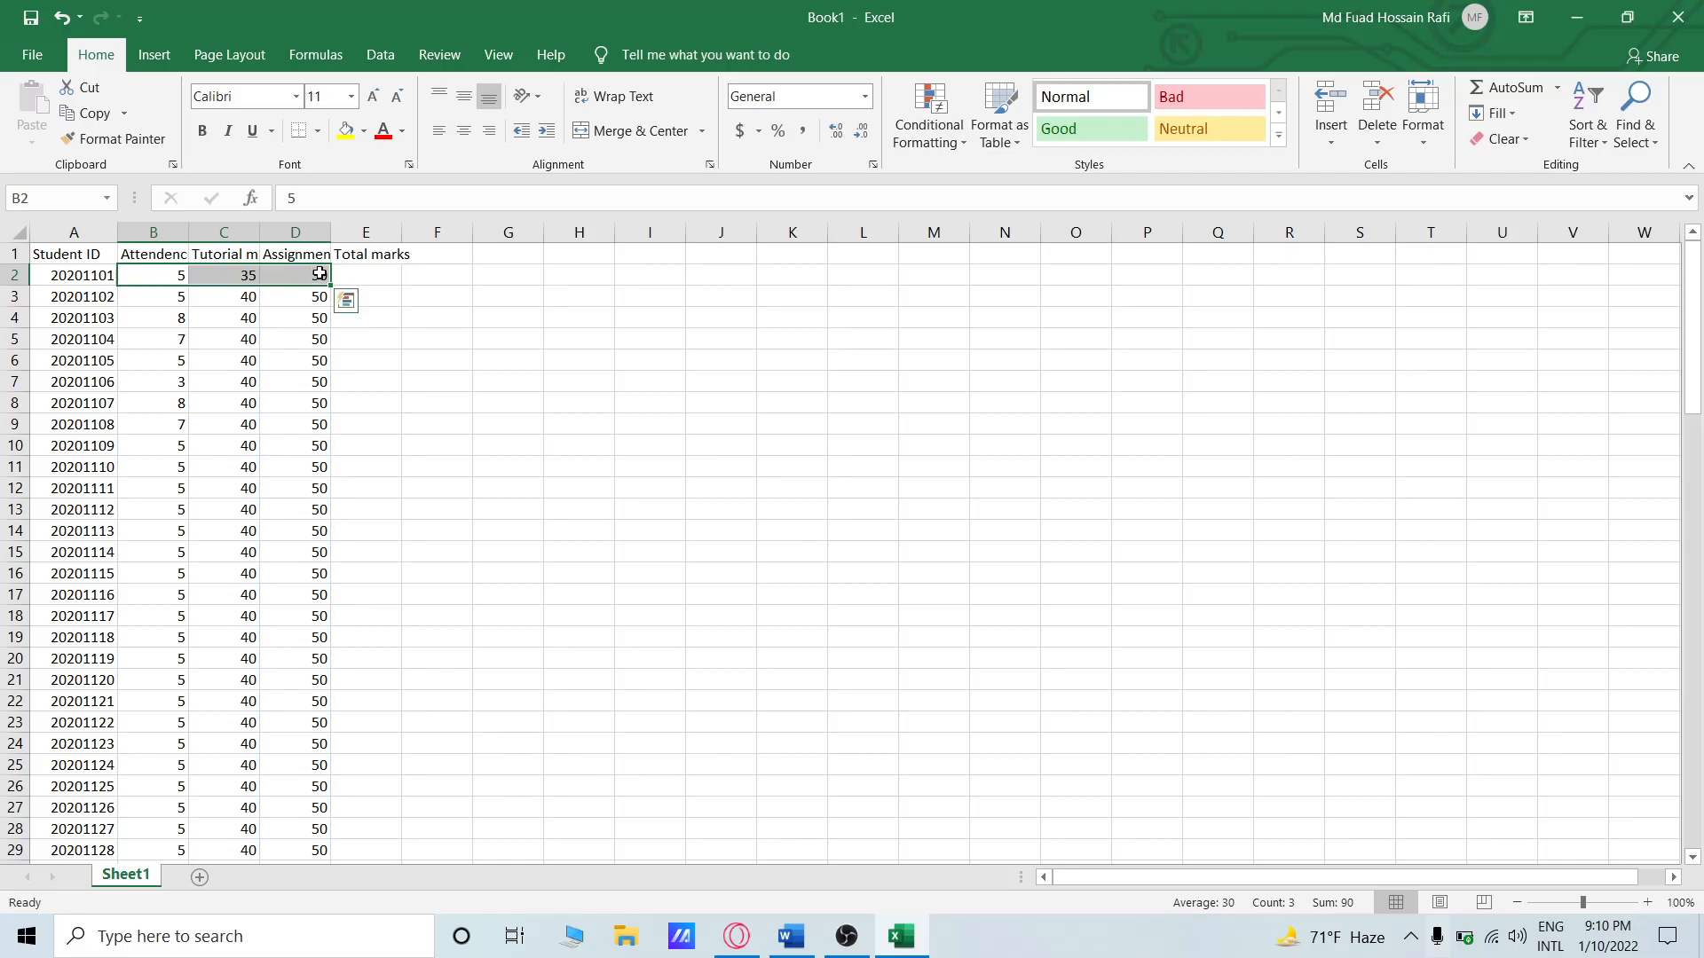
pyautogui.click(356, 271)
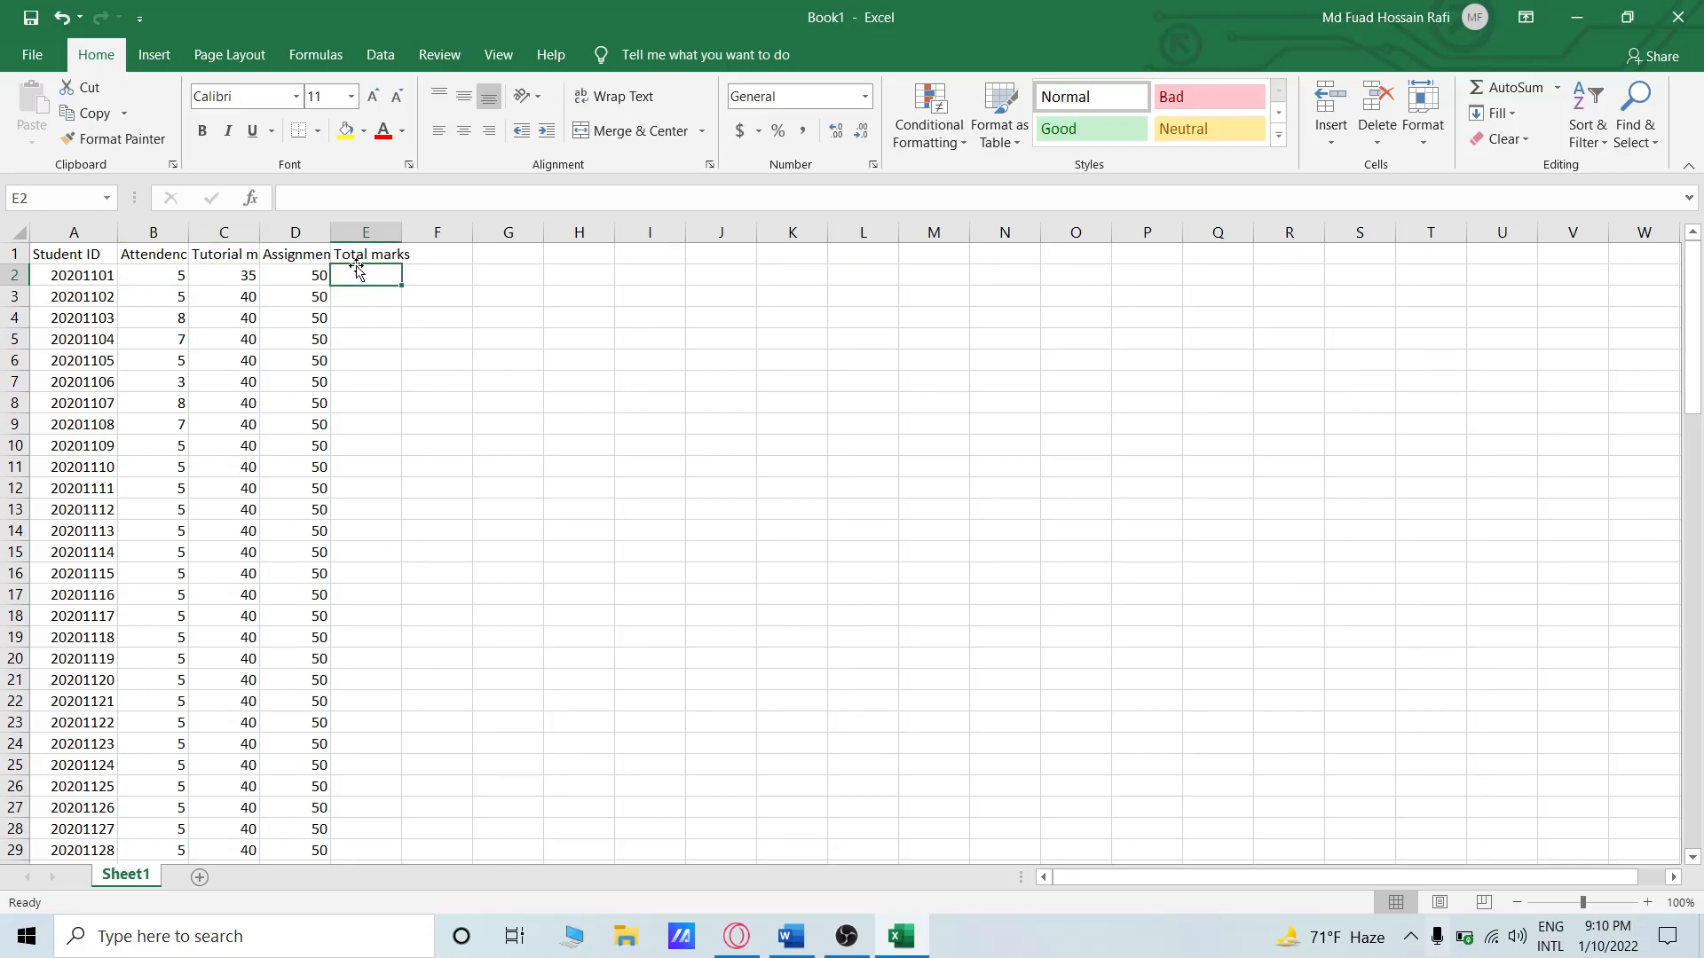
pyautogui.write('S')
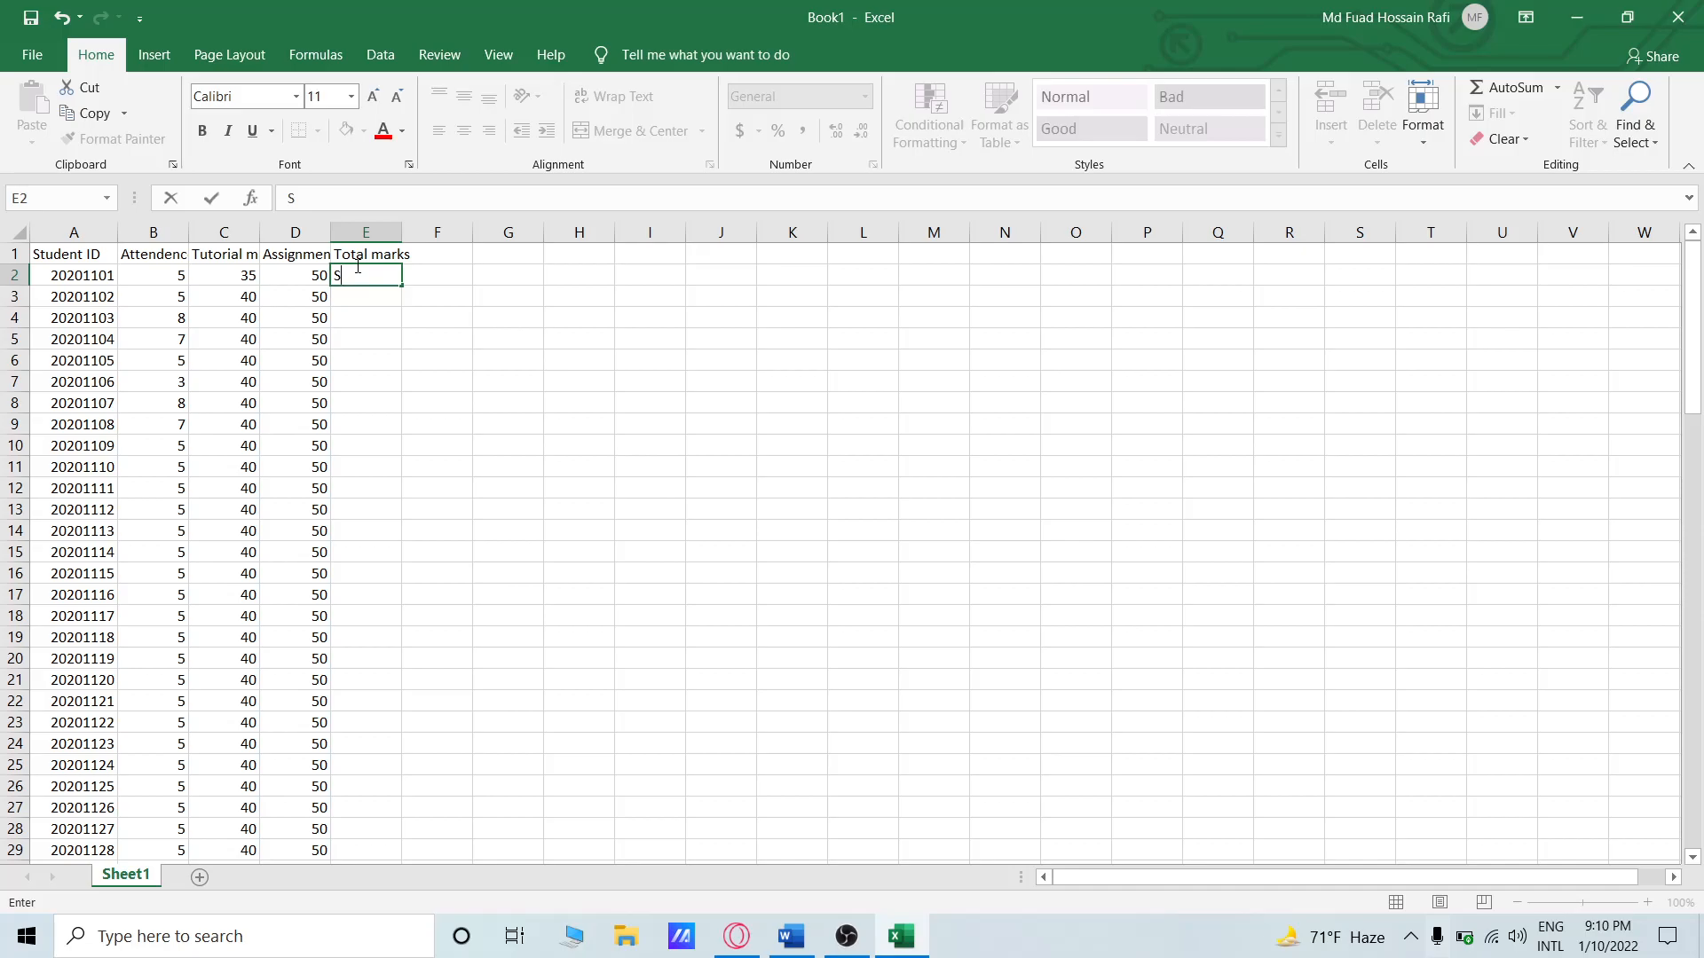
pyautogui.write('UM(')
# Add column Sum totals for B2:D2 with Quick Analysis, replacing the existing data in row 3.
pyautogui.moveTo(175, 277); pyautogui.dragTo(296, 286)
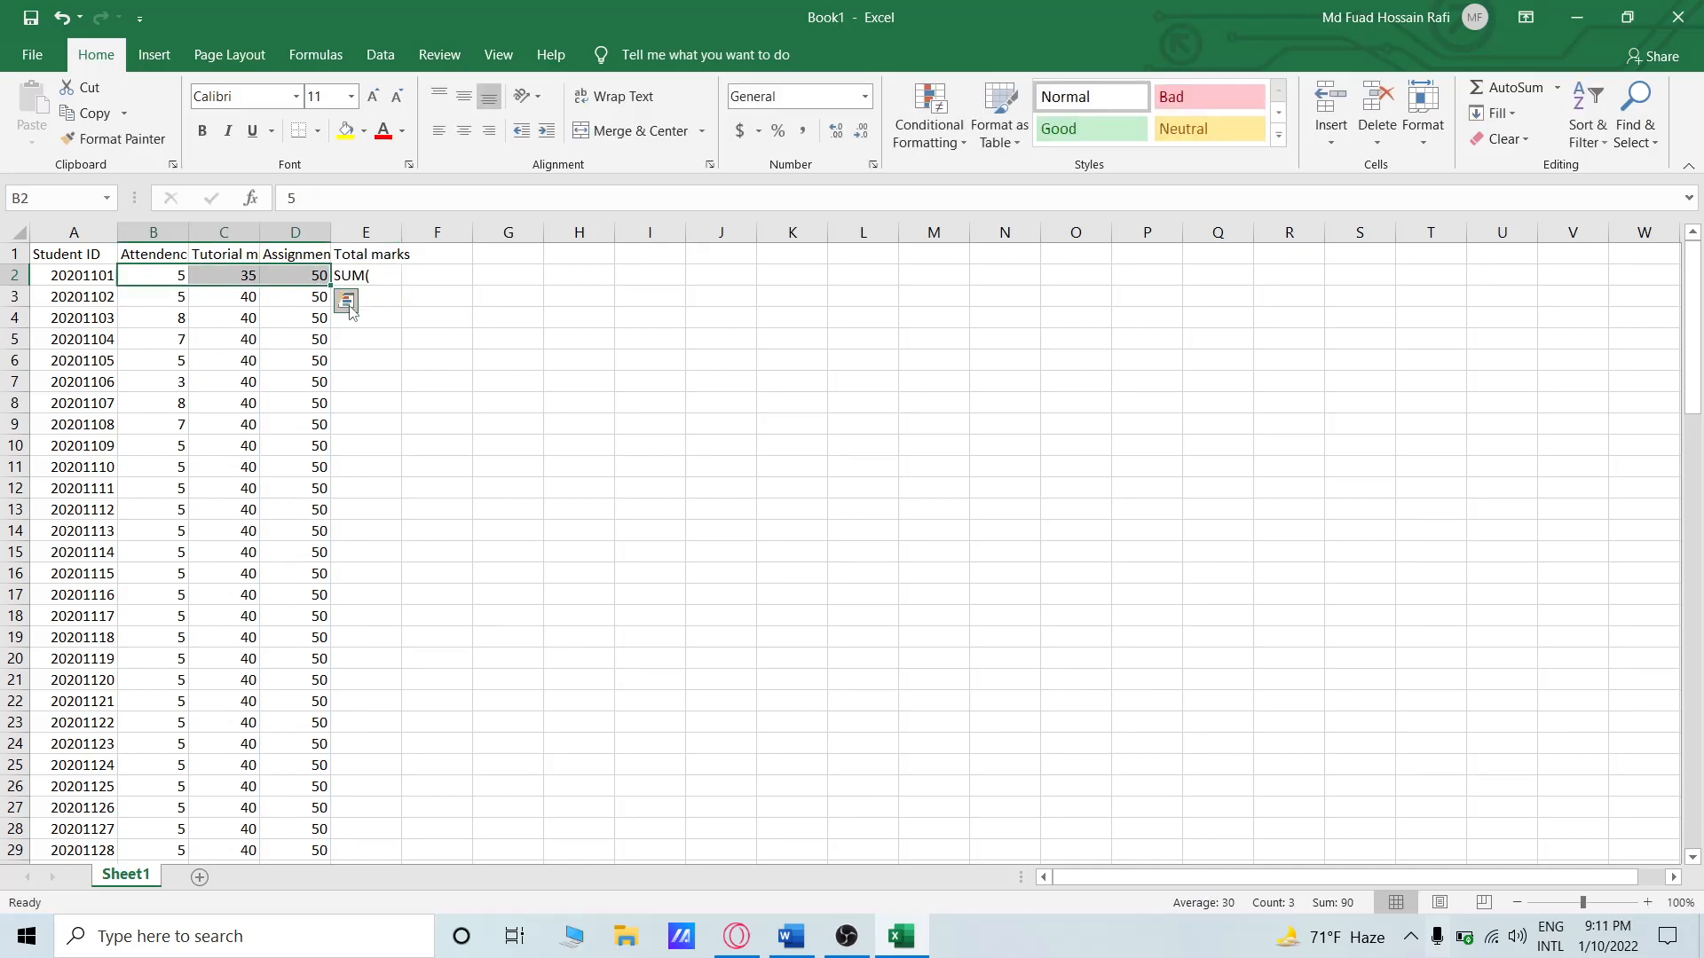
pyautogui.click(346, 302)
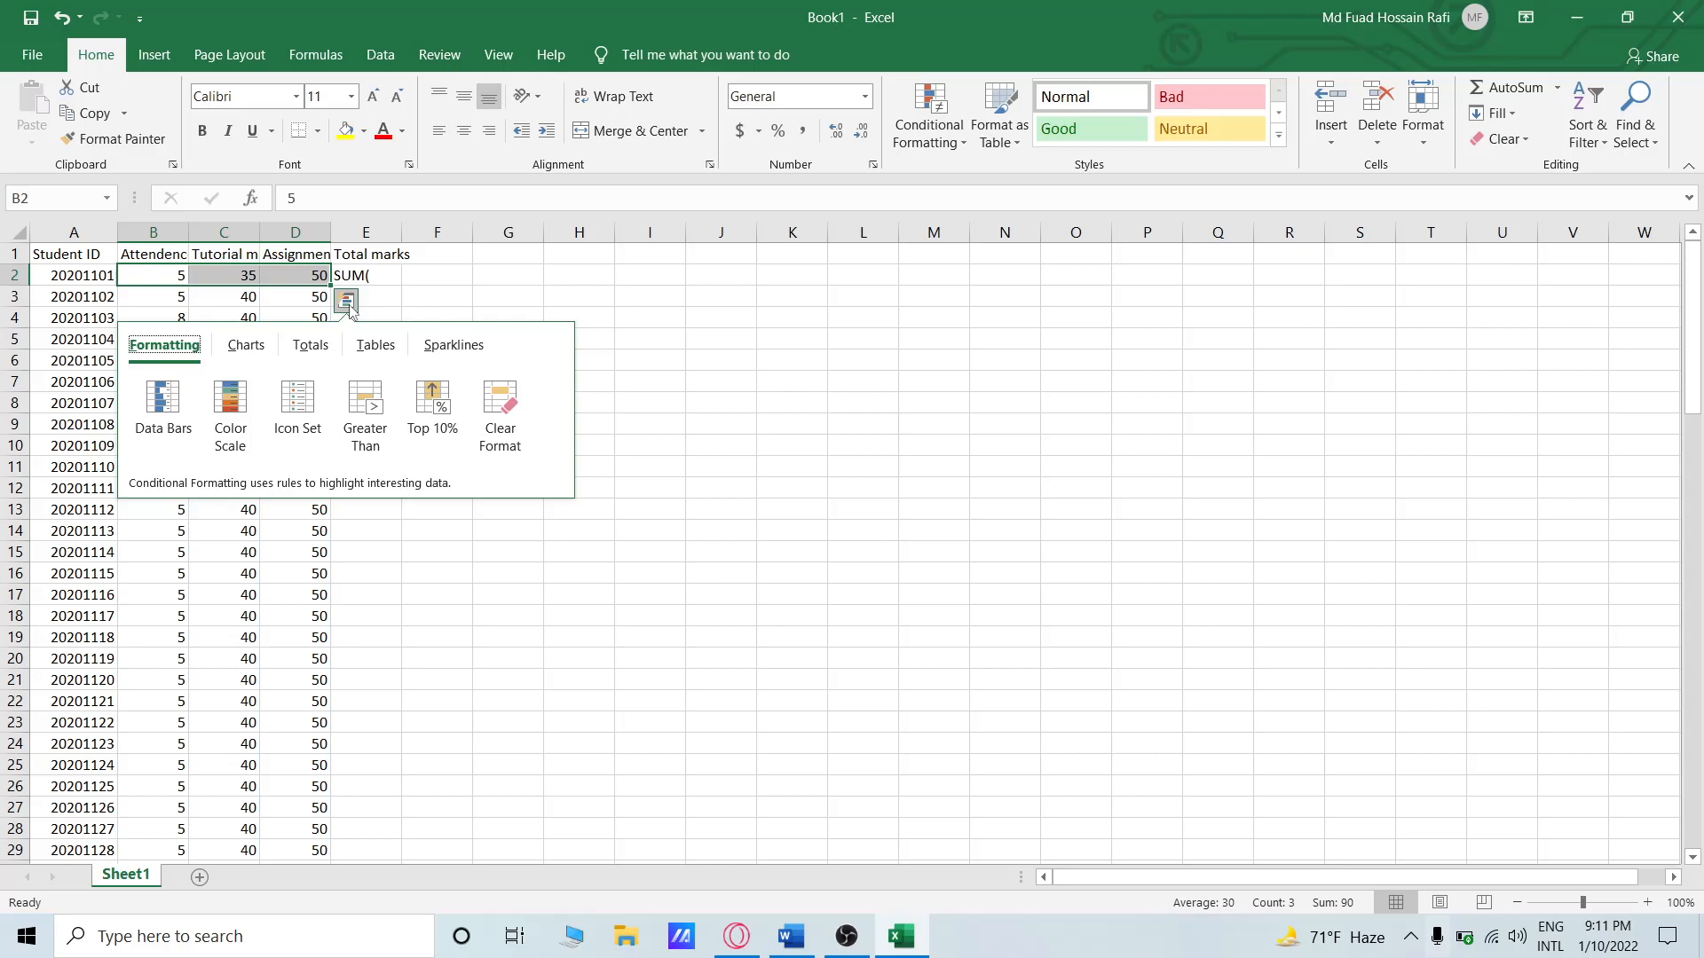
pyautogui.click(246, 344)
pyautogui.click(365, 351)
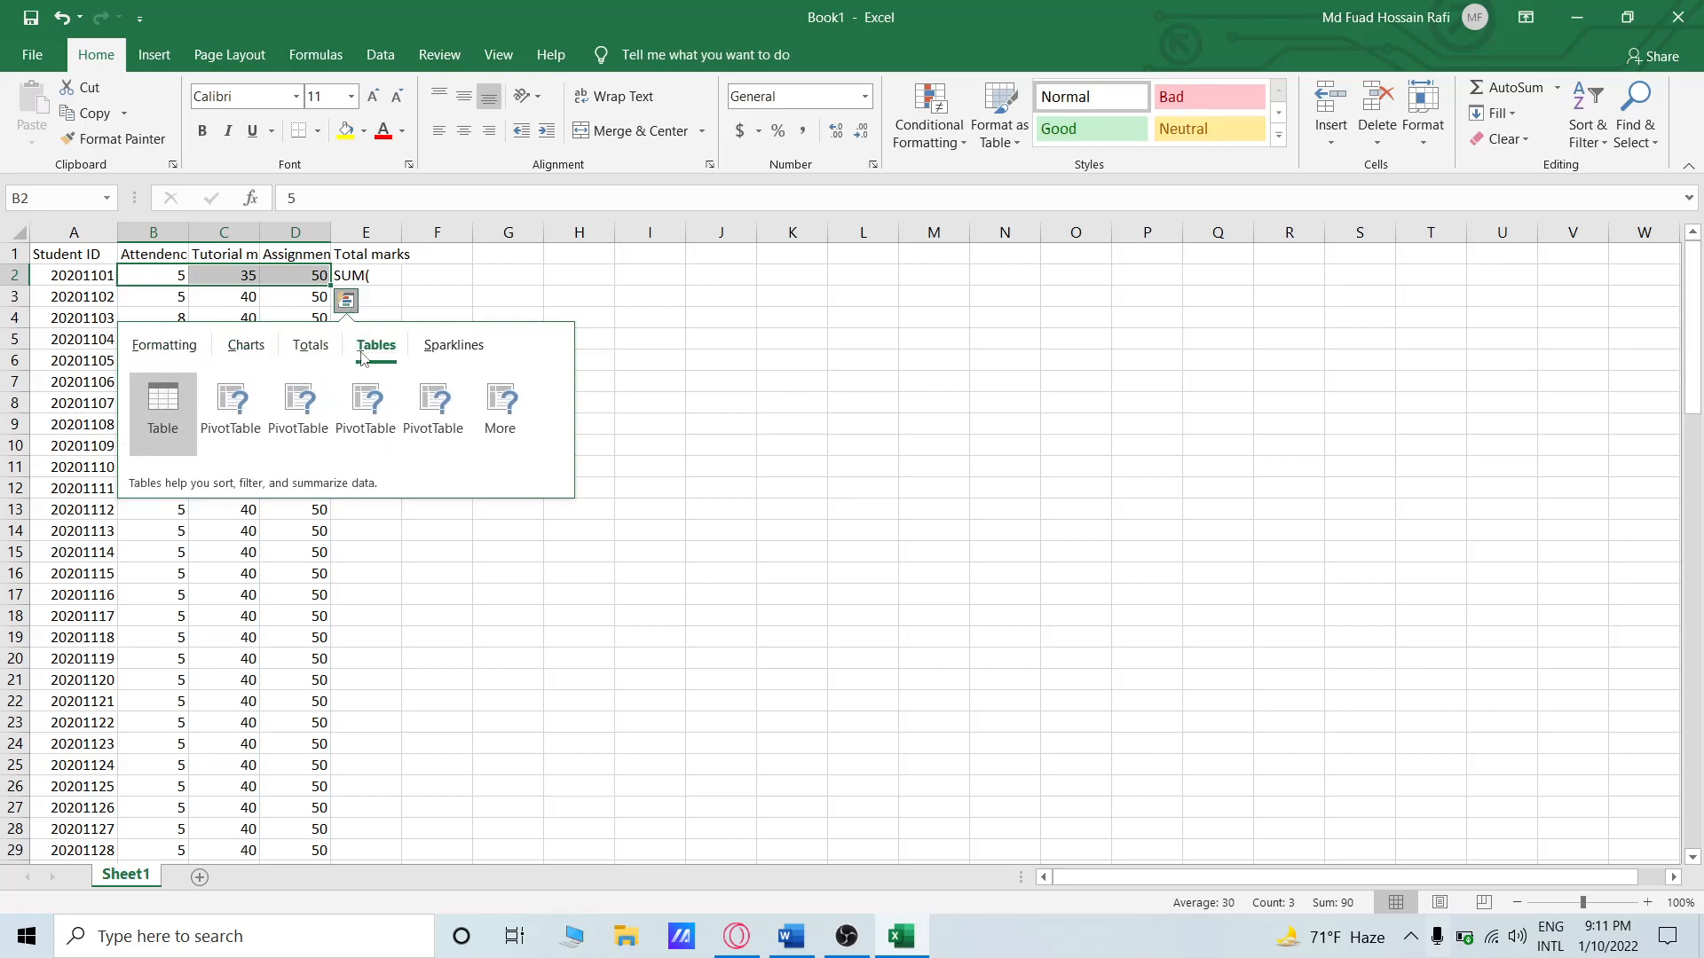
pyautogui.click(319, 352)
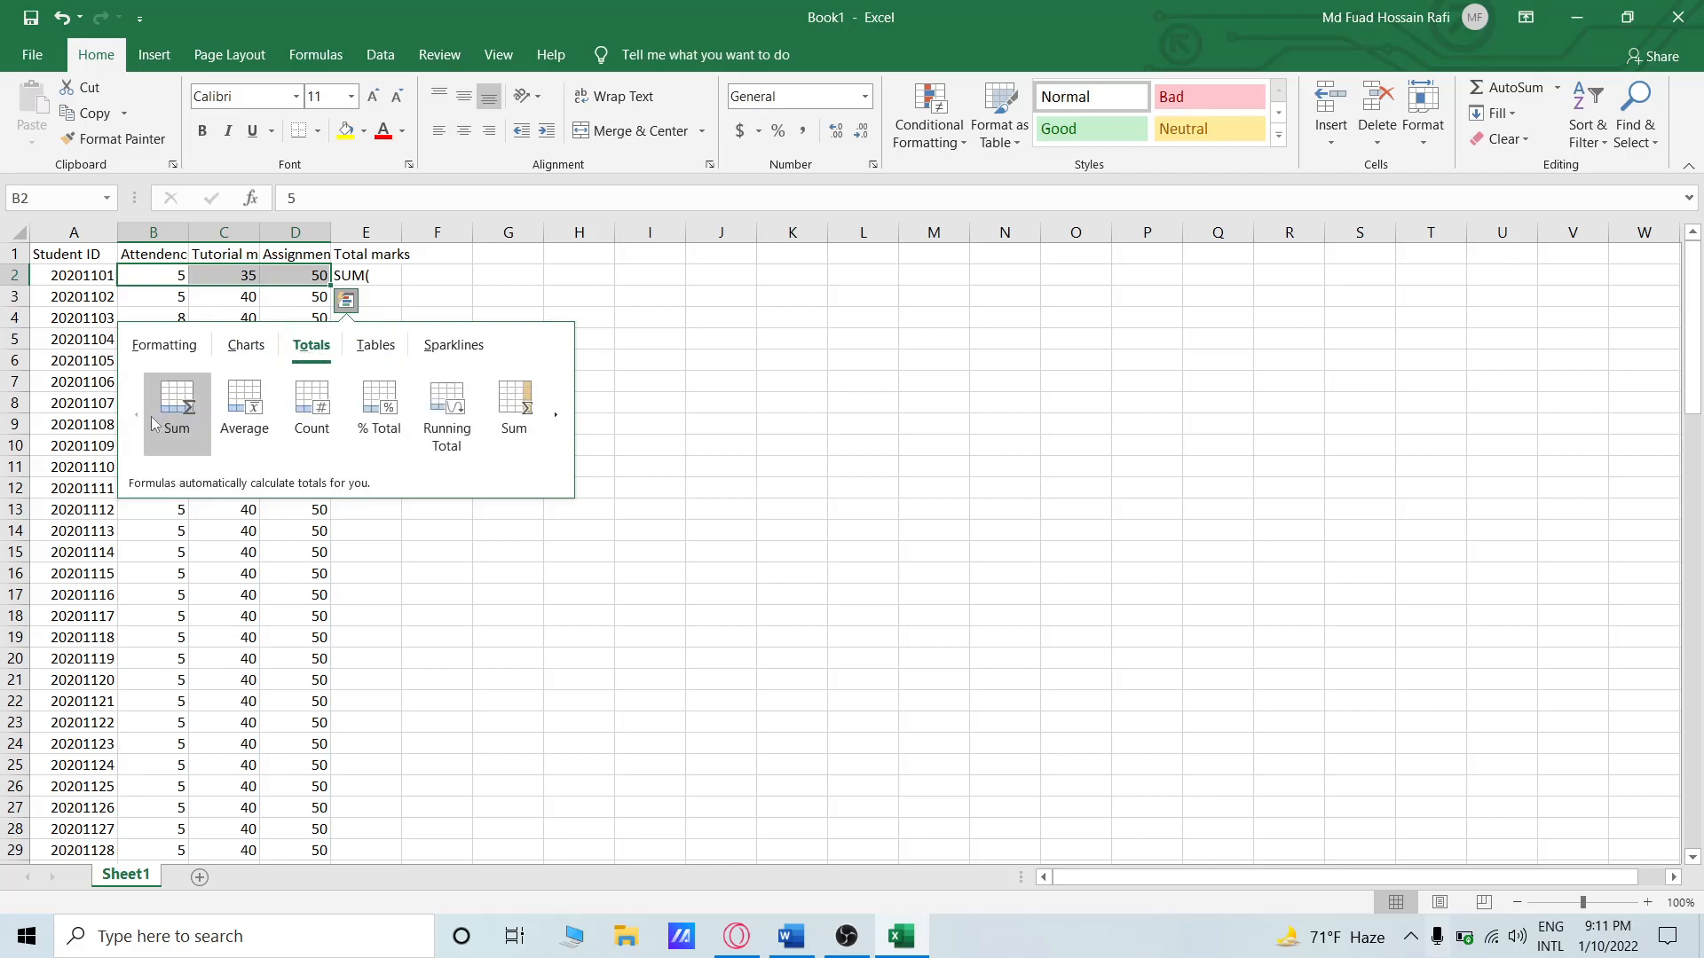
pyautogui.click(181, 412)
pyautogui.click(814, 530)
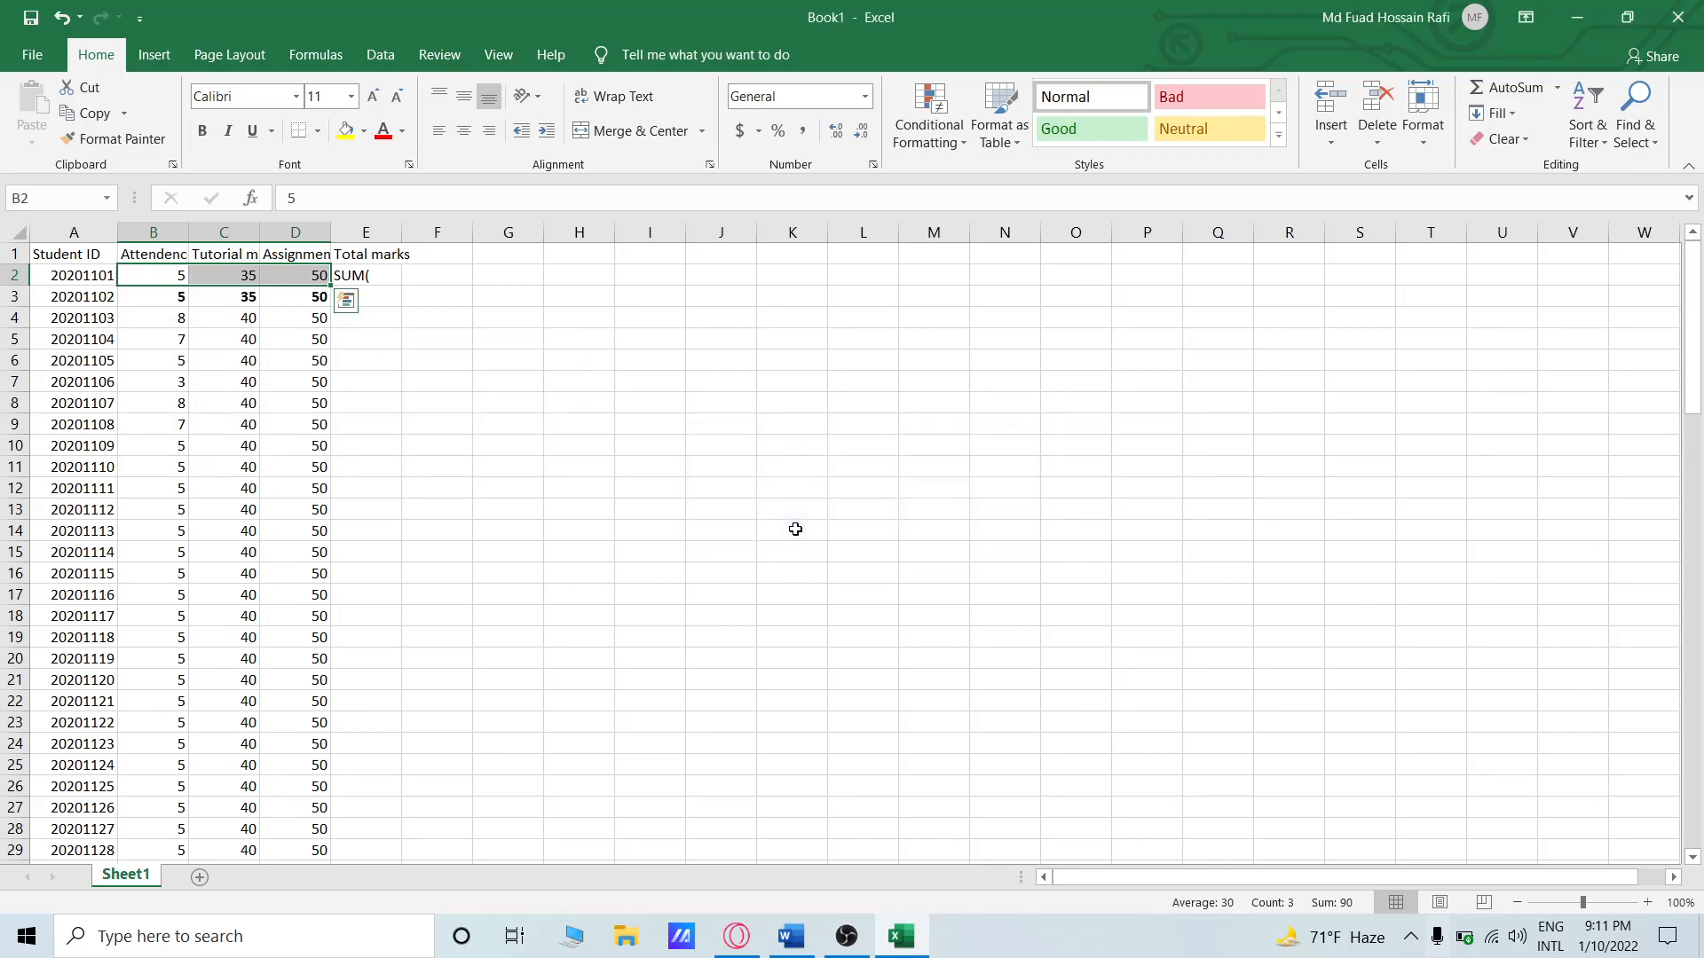
# Delete the incomplete SUM( text from E2.
pyautogui.click(375, 279)
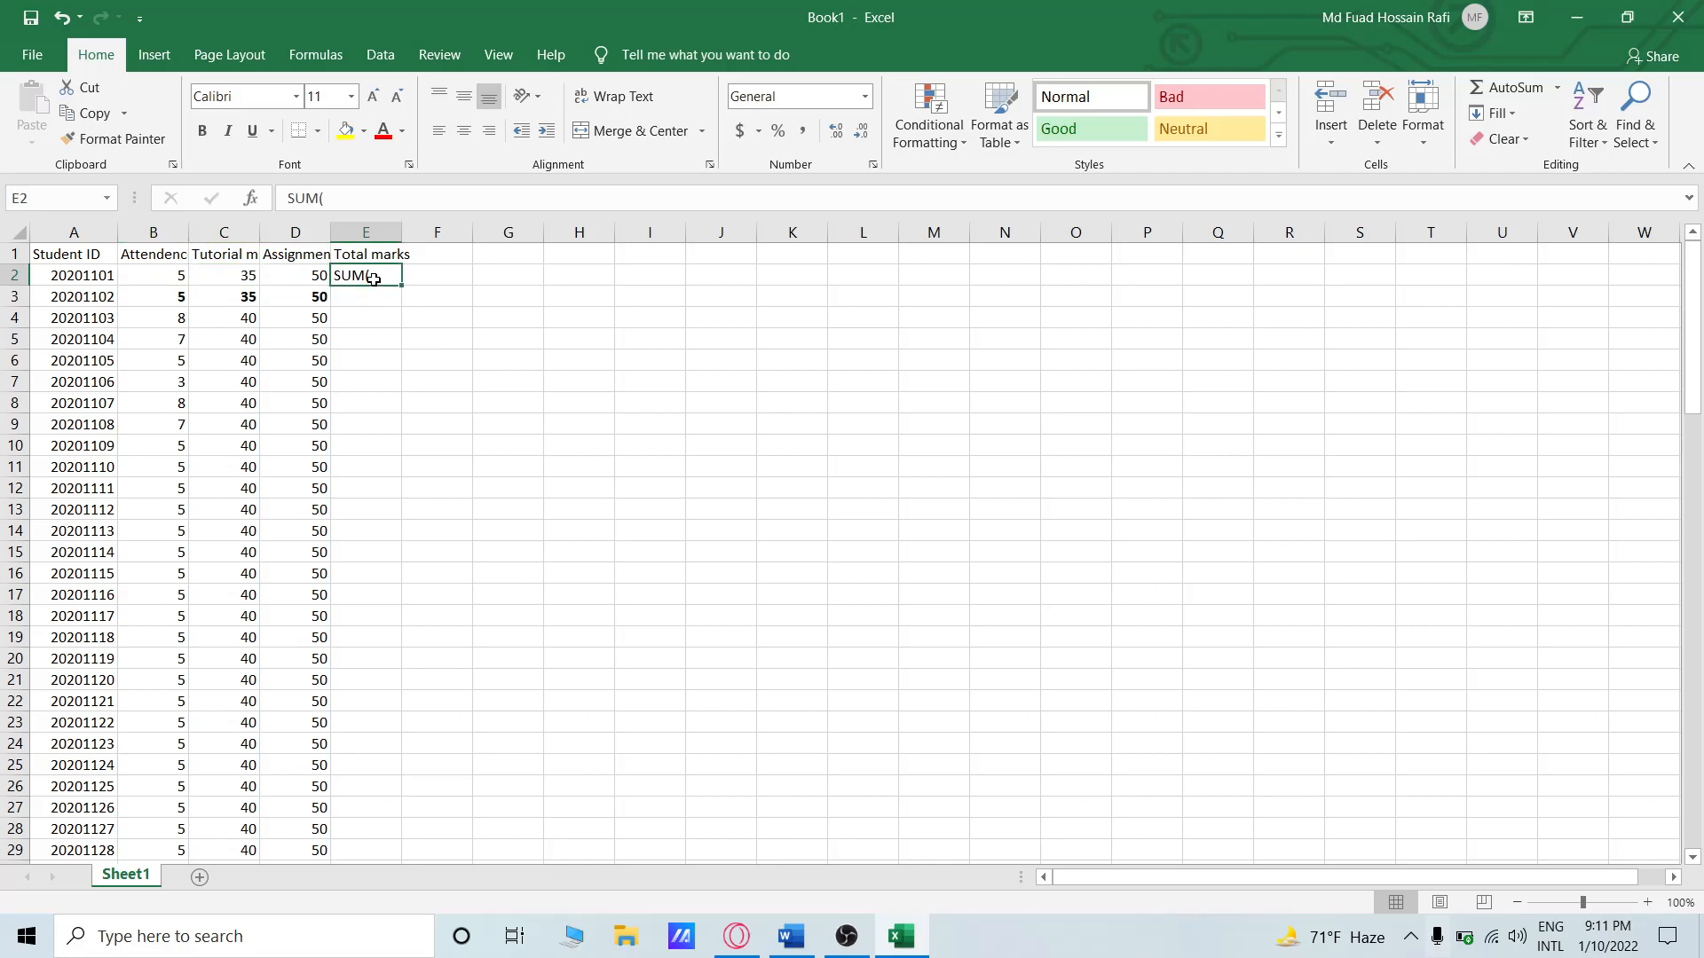
pyautogui.doubleClick(376, 280)
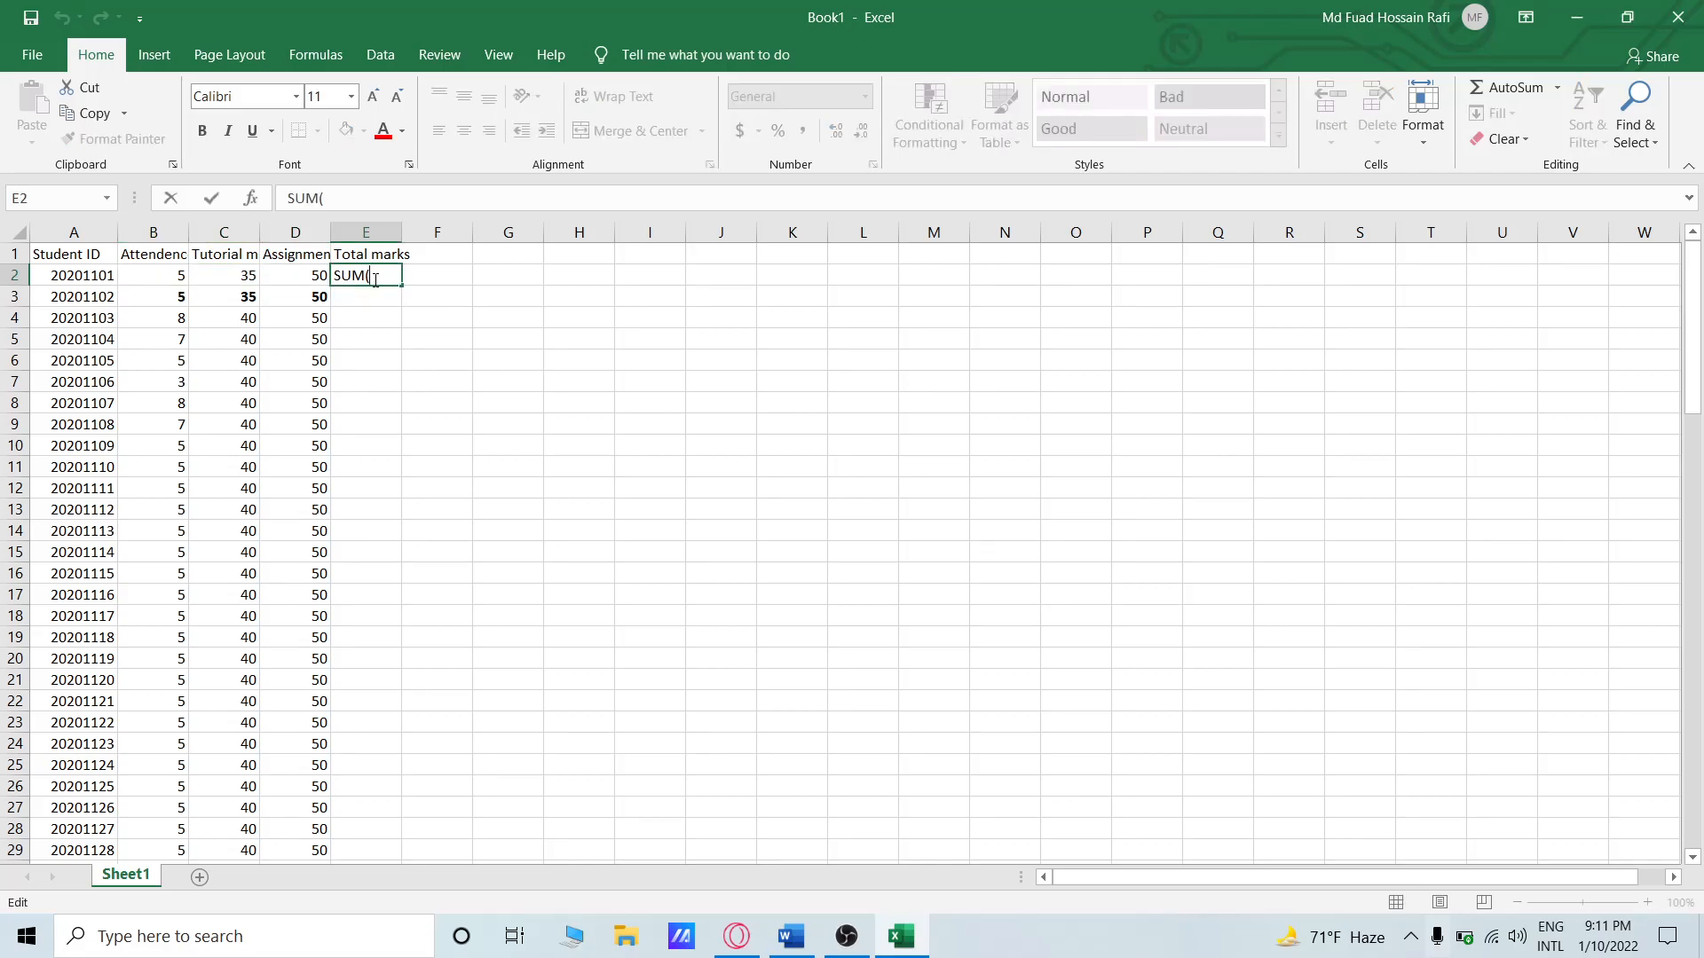
pyautogui.press('BackSpace')
pyautogui.press('BackSpace')
pyautogui.press('BackSpace')
pyautogui.moveTo(162, 277); pyautogui.dragTo(325, 270)
pyautogui.click(376, 273)
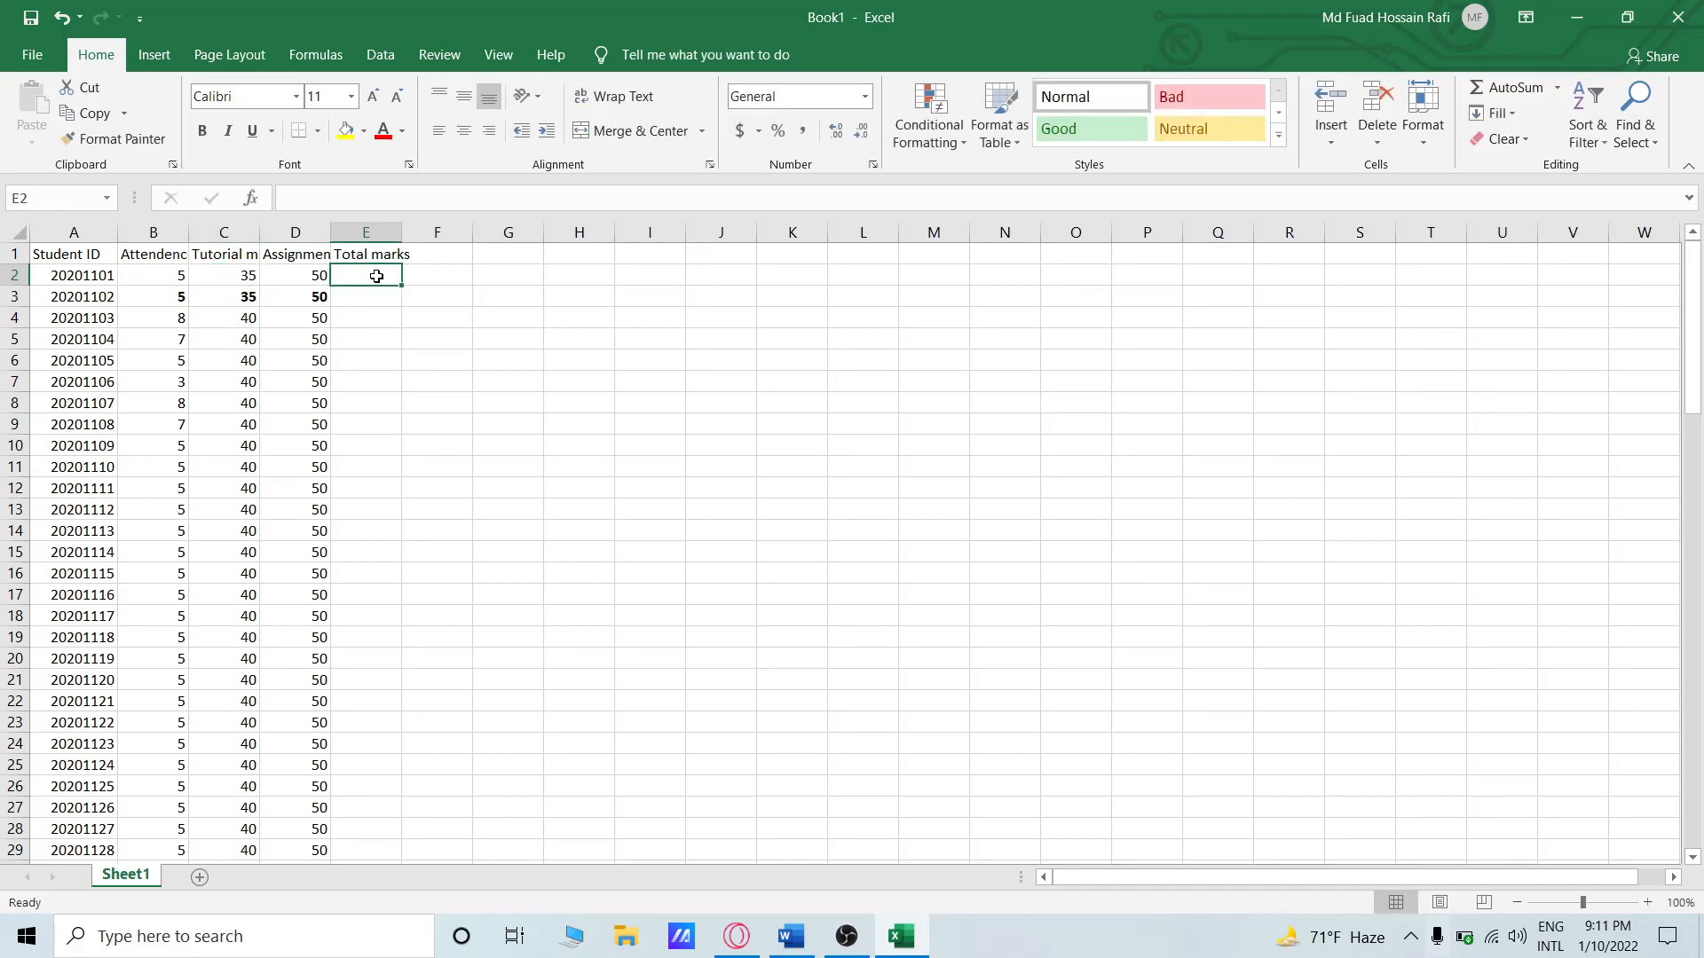
# Try to add Quick Analysis Sum totals for B2:D2 again and decline replacing the existing data.
pyautogui.moveTo(175, 275); pyautogui.dragTo(299, 279)
pyautogui.rightClick(300, 280)
pyautogui.rightClick(297, 280)
pyautogui.rightClick(297, 280)
pyautogui.press('Escape')
pyautogui.click(355, 301)
pyautogui.click(312, 277)
pyautogui.moveTo(180, 273); pyautogui.dragTo(308, 278)
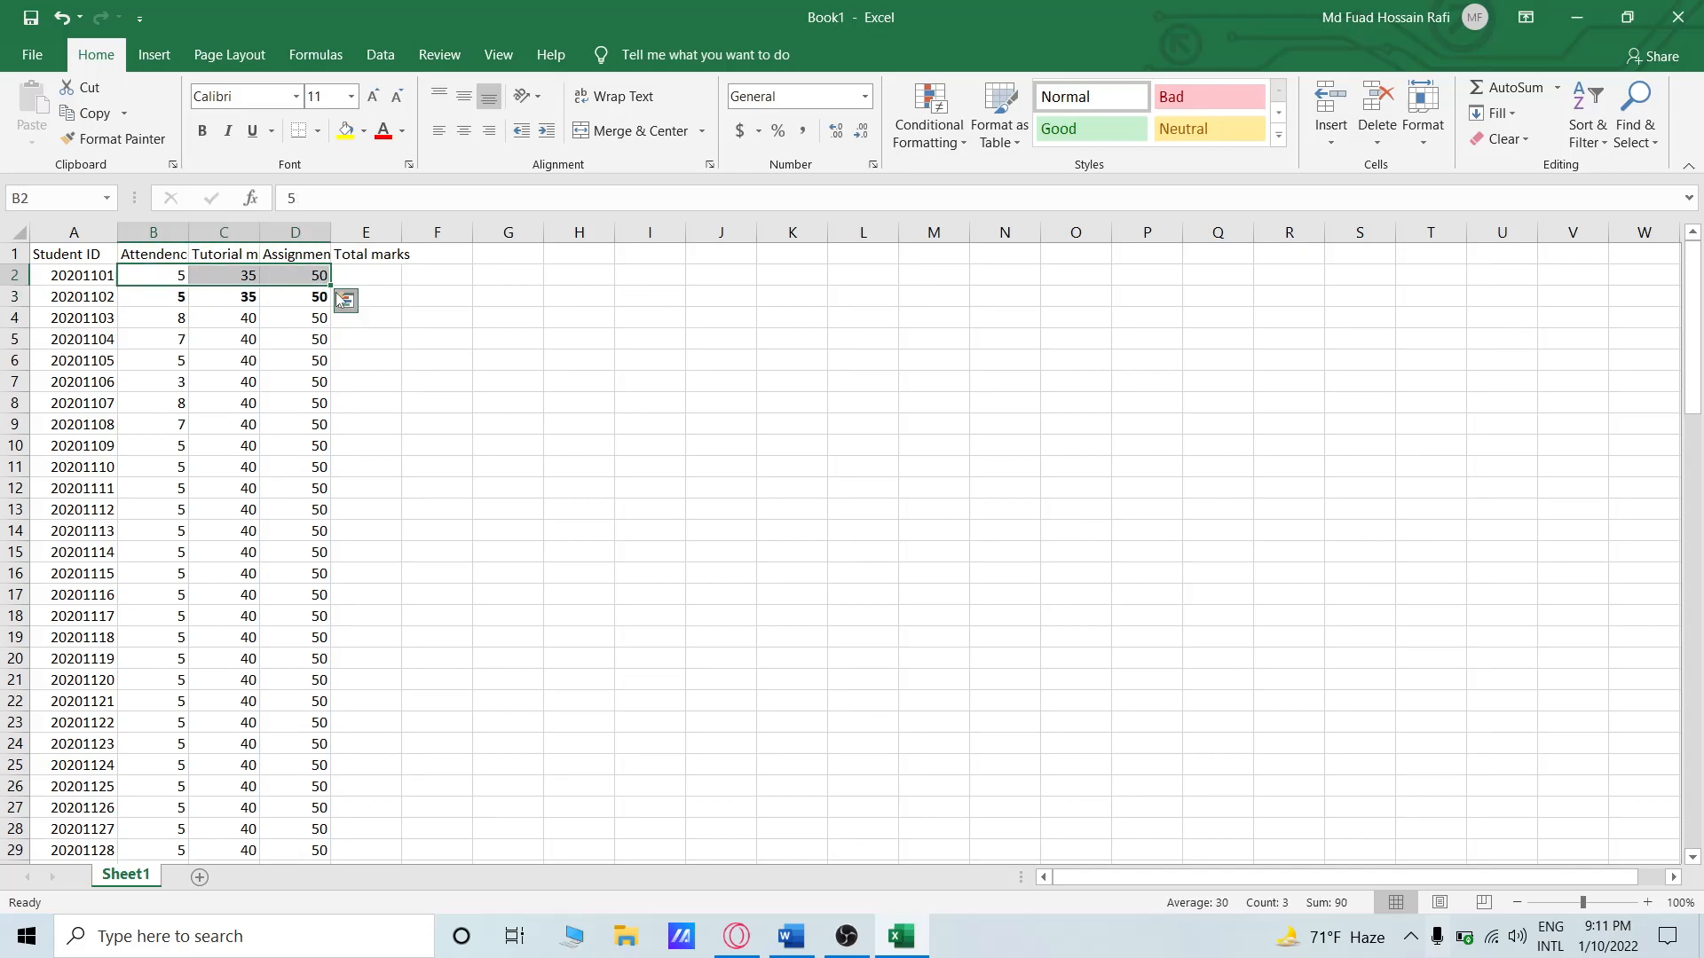
pyautogui.click(345, 301)
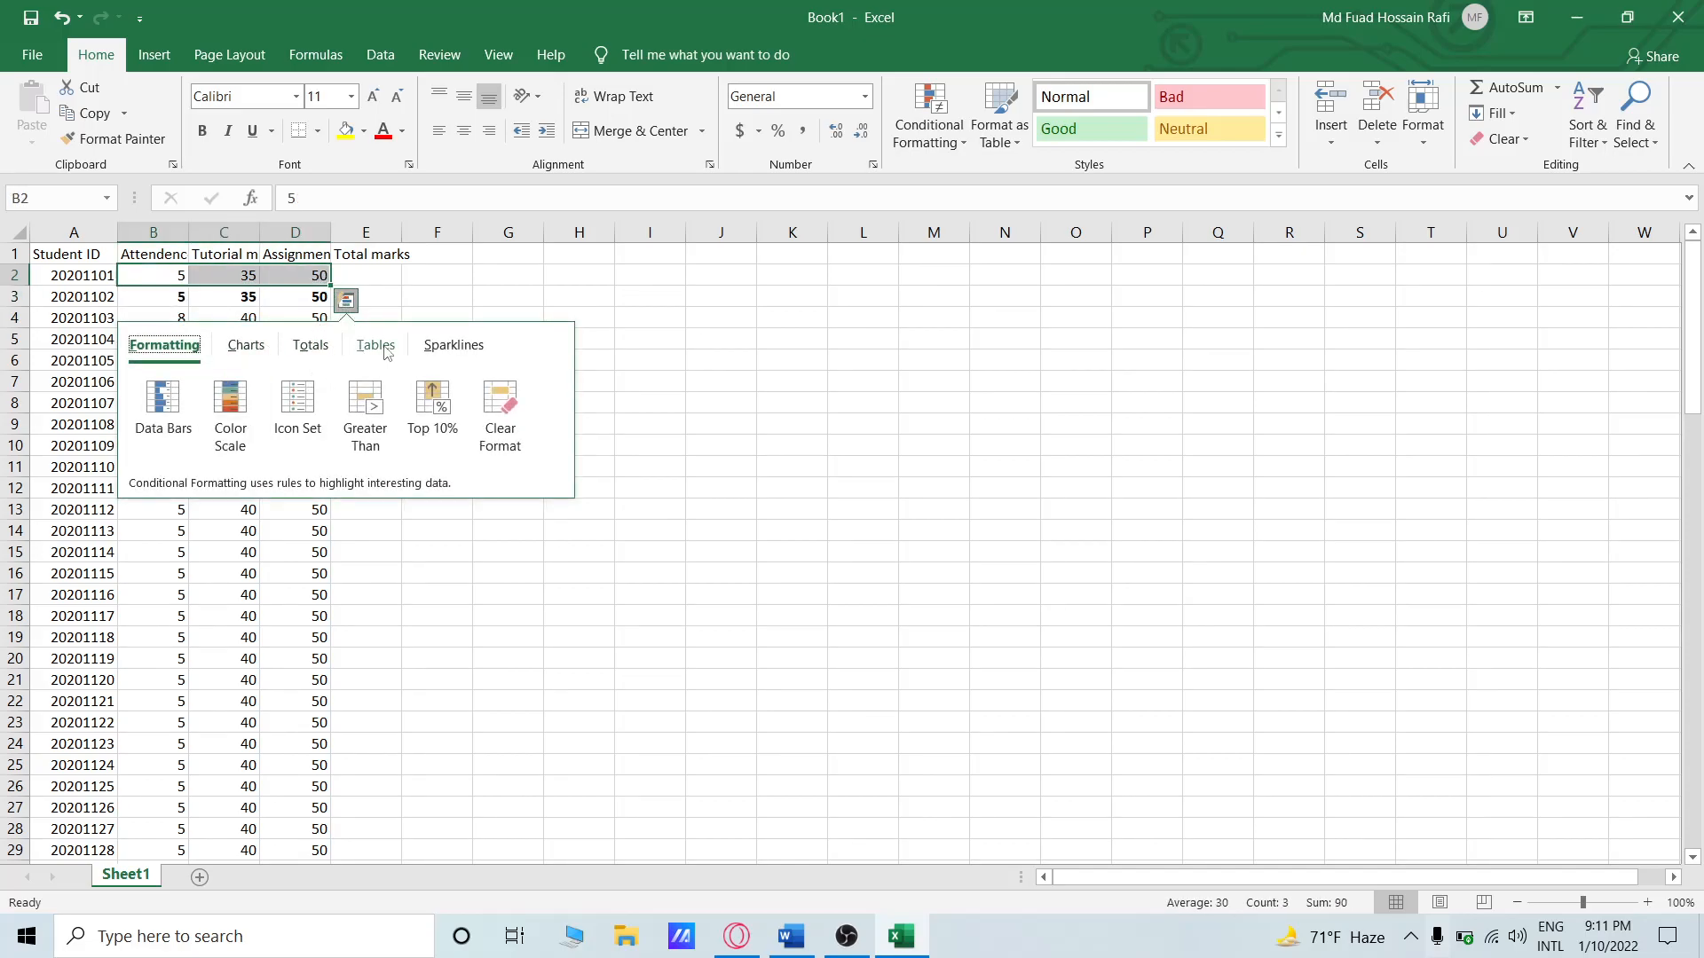
pyautogui.click(309, 346)
pyautogui.click(176, 426)
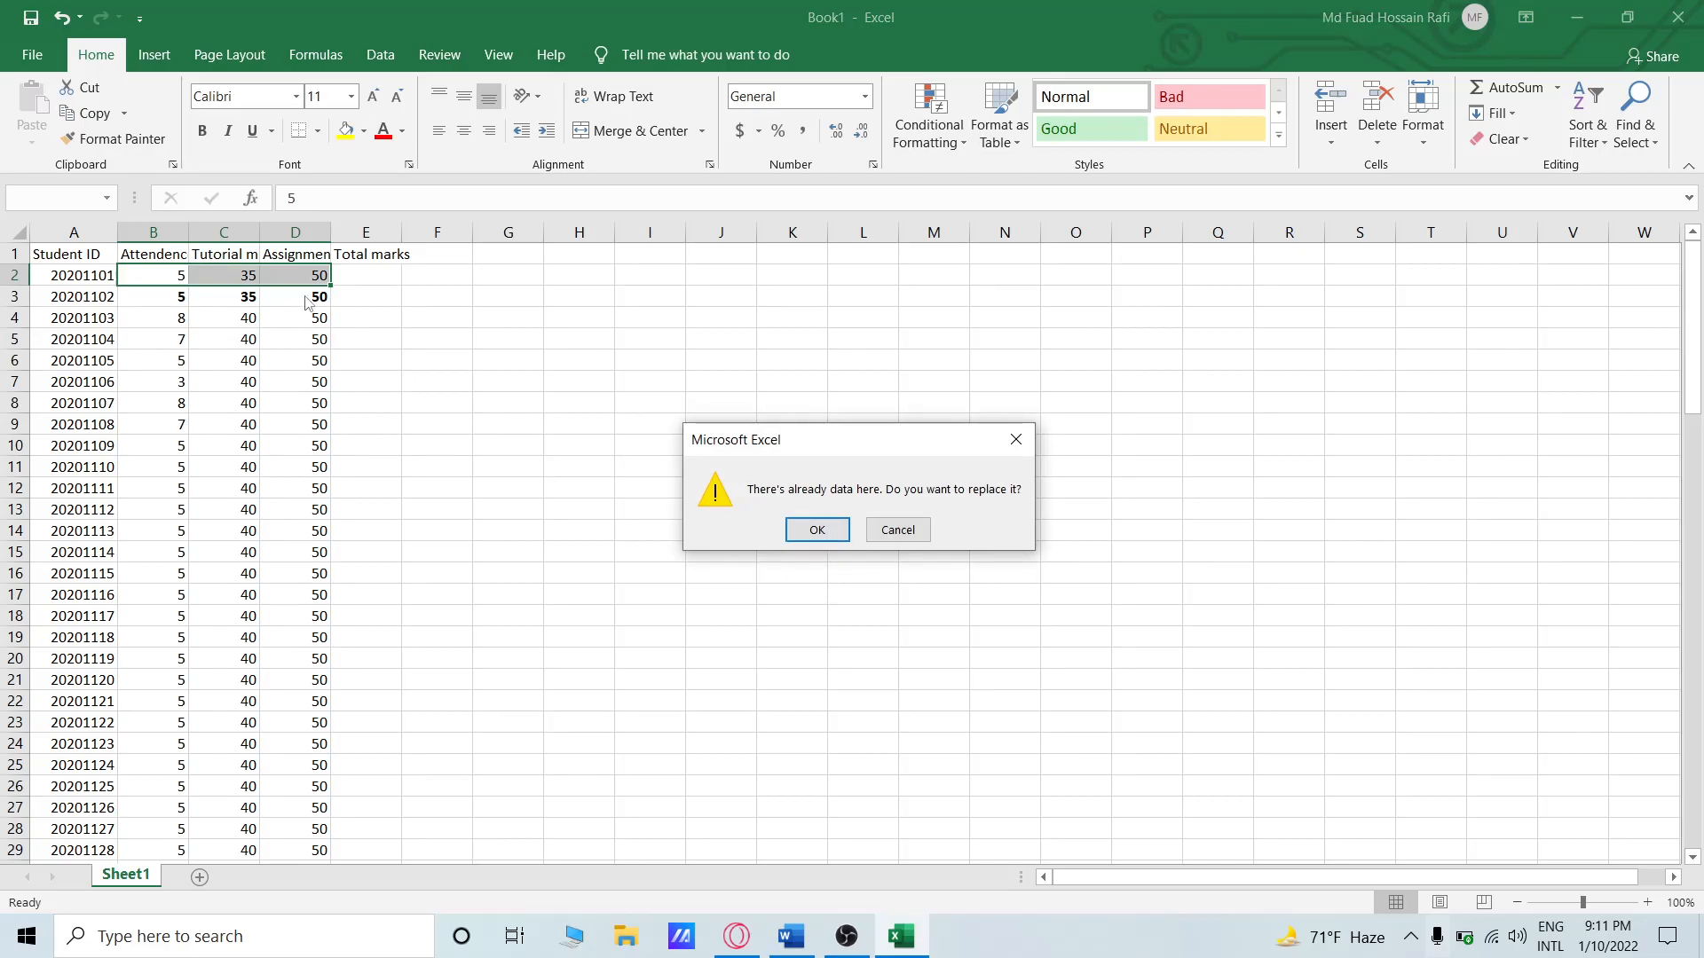
pyautogui.click(879, 533)
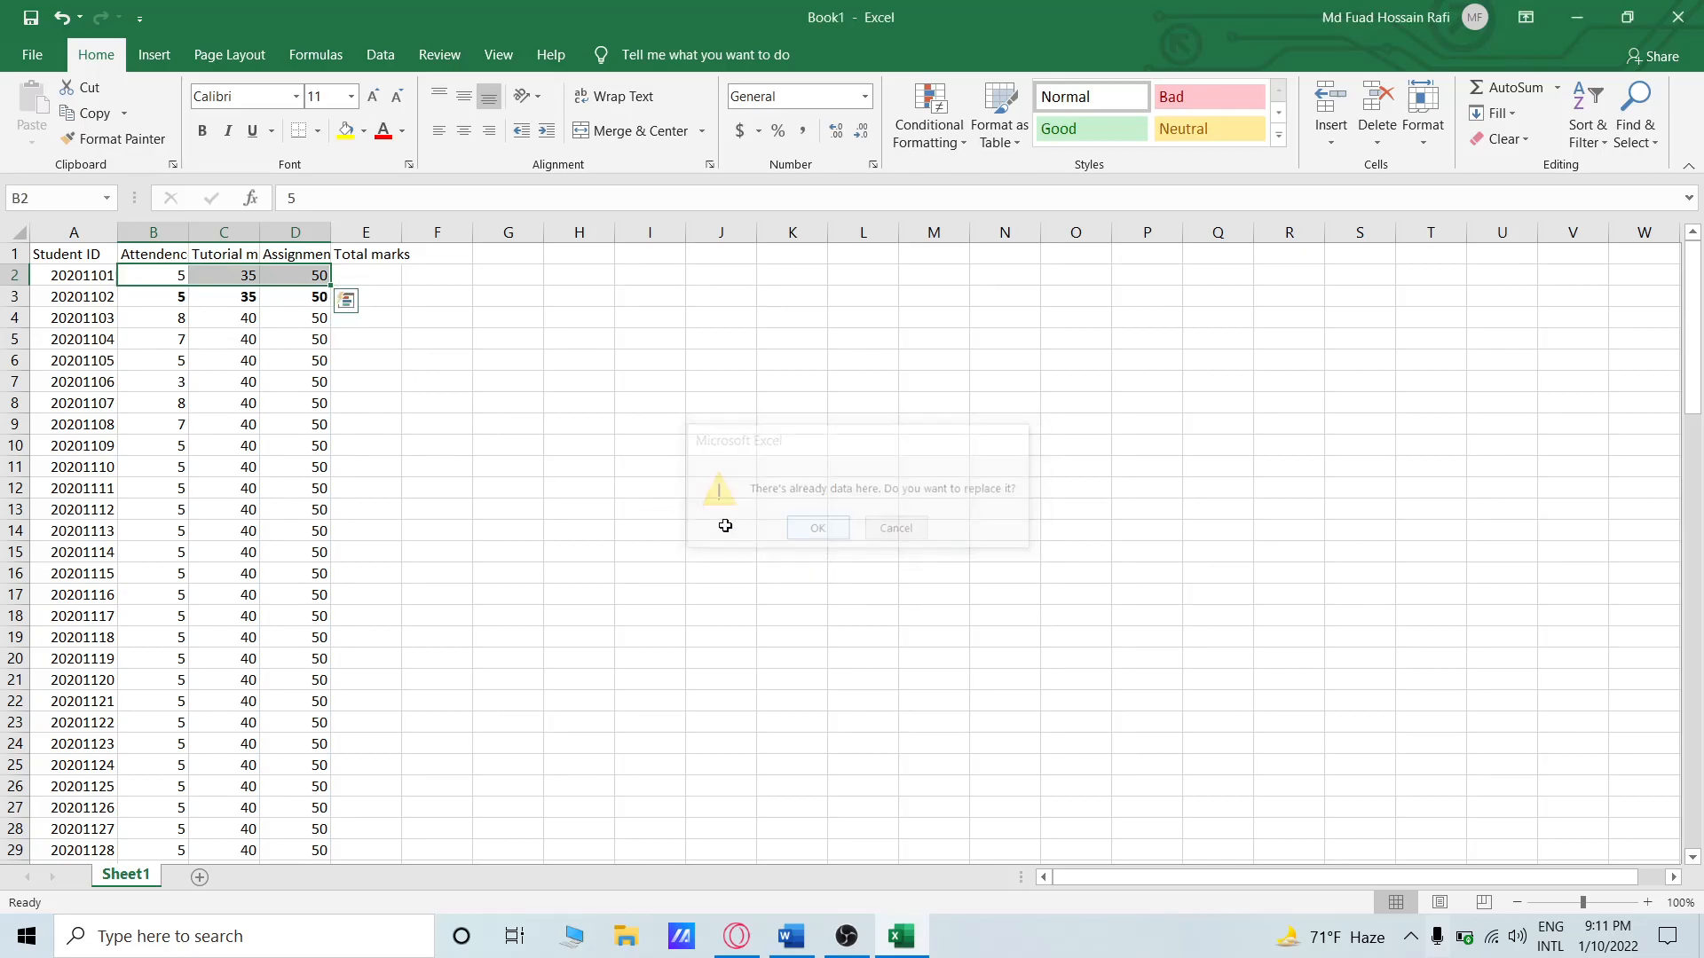
# Try to start a total in E2 by entering SUM() without an equals sign or range.
pyautogui.click(361, 277)
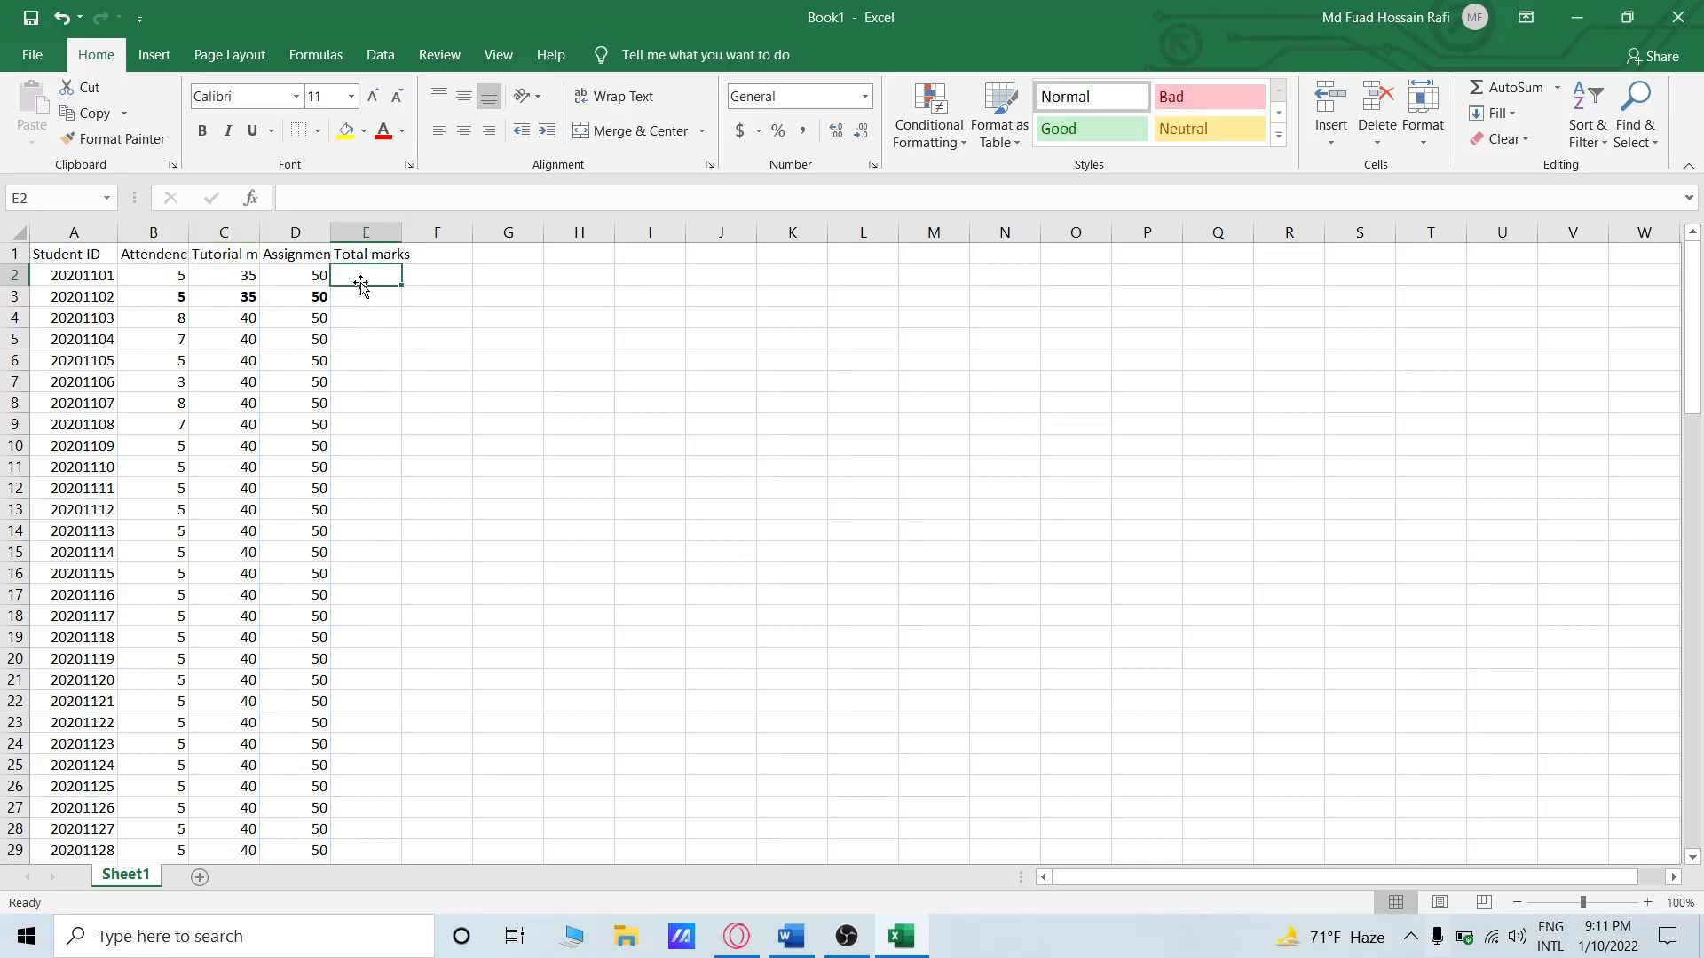
pyautogui.write('SUM')
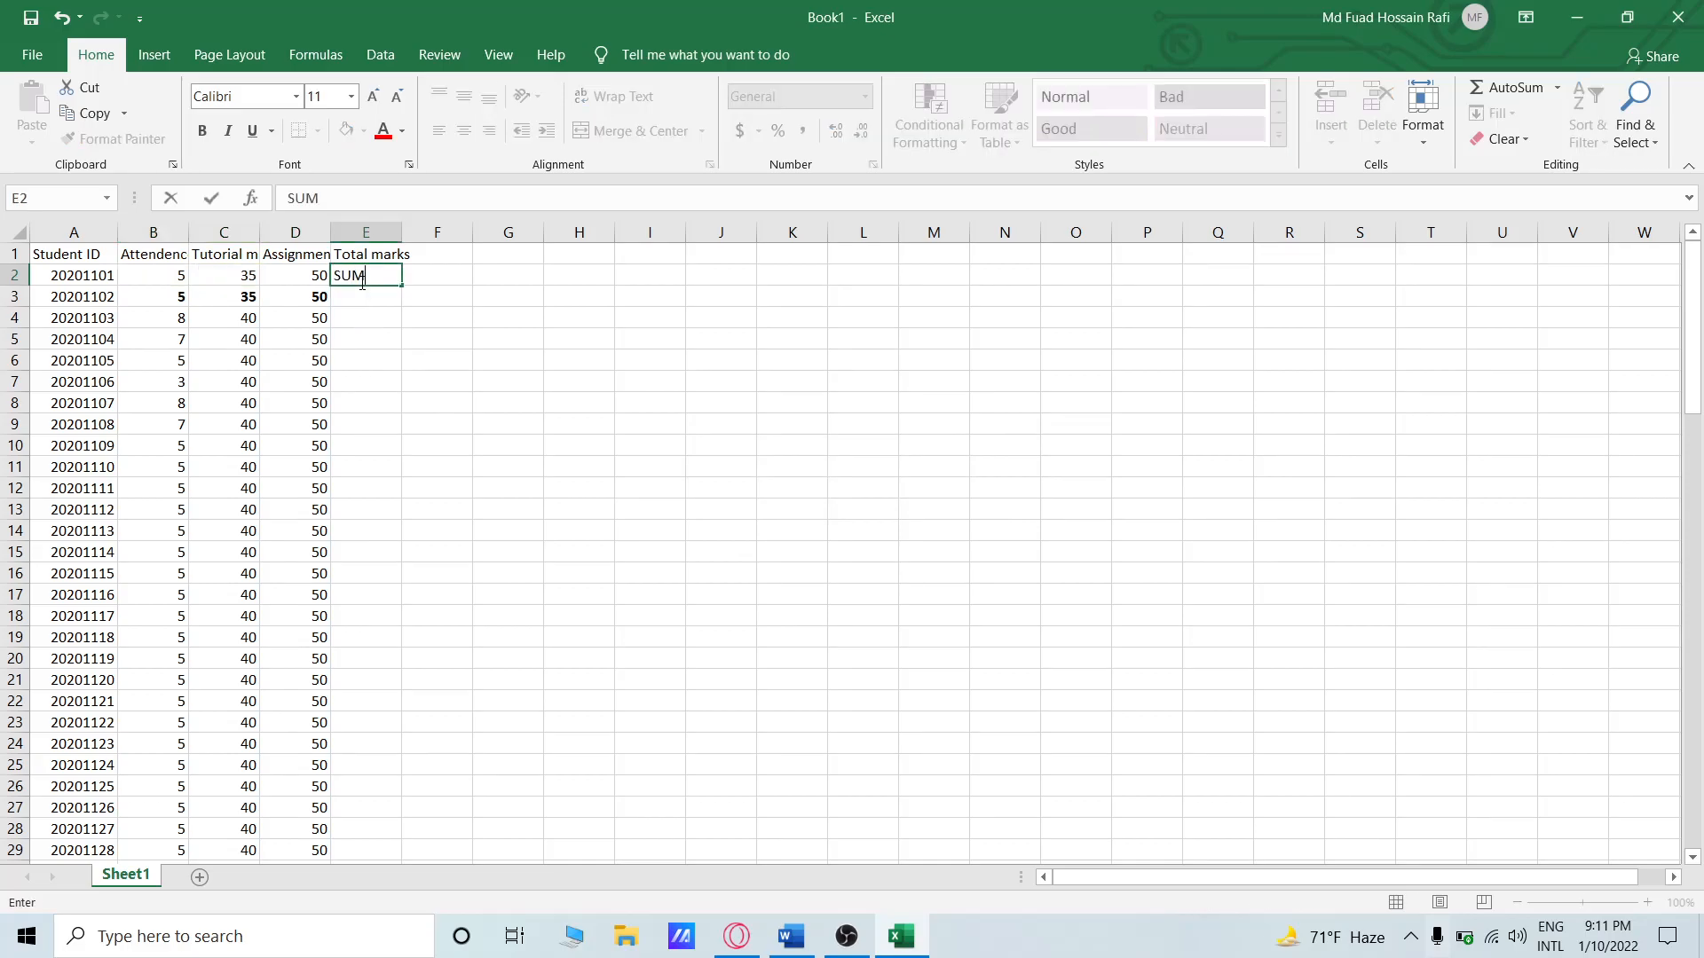
pyautogui.write('((')
pyautogui.write('0')
pyautogui.press('BackSpace')
pyautogui.press('Return')
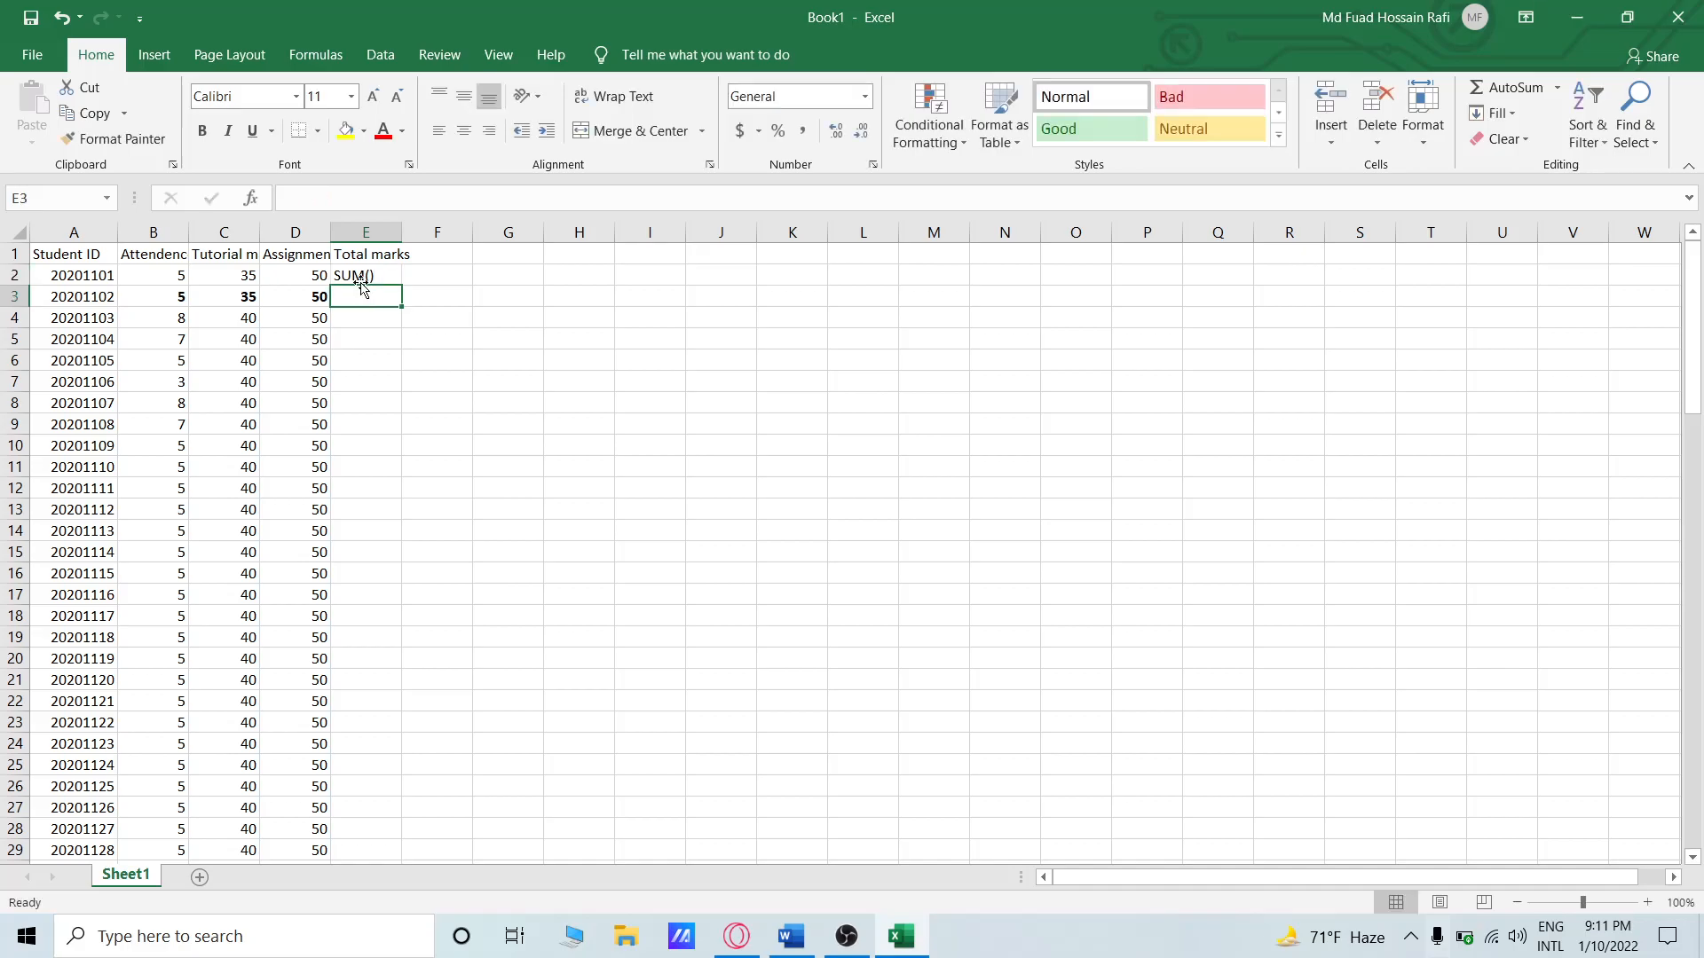
# Try Quick Analysis Sum totals on B2:D2 once more, accepting replacement of the existing data in row 3.
pyautogui.click(378, 277)
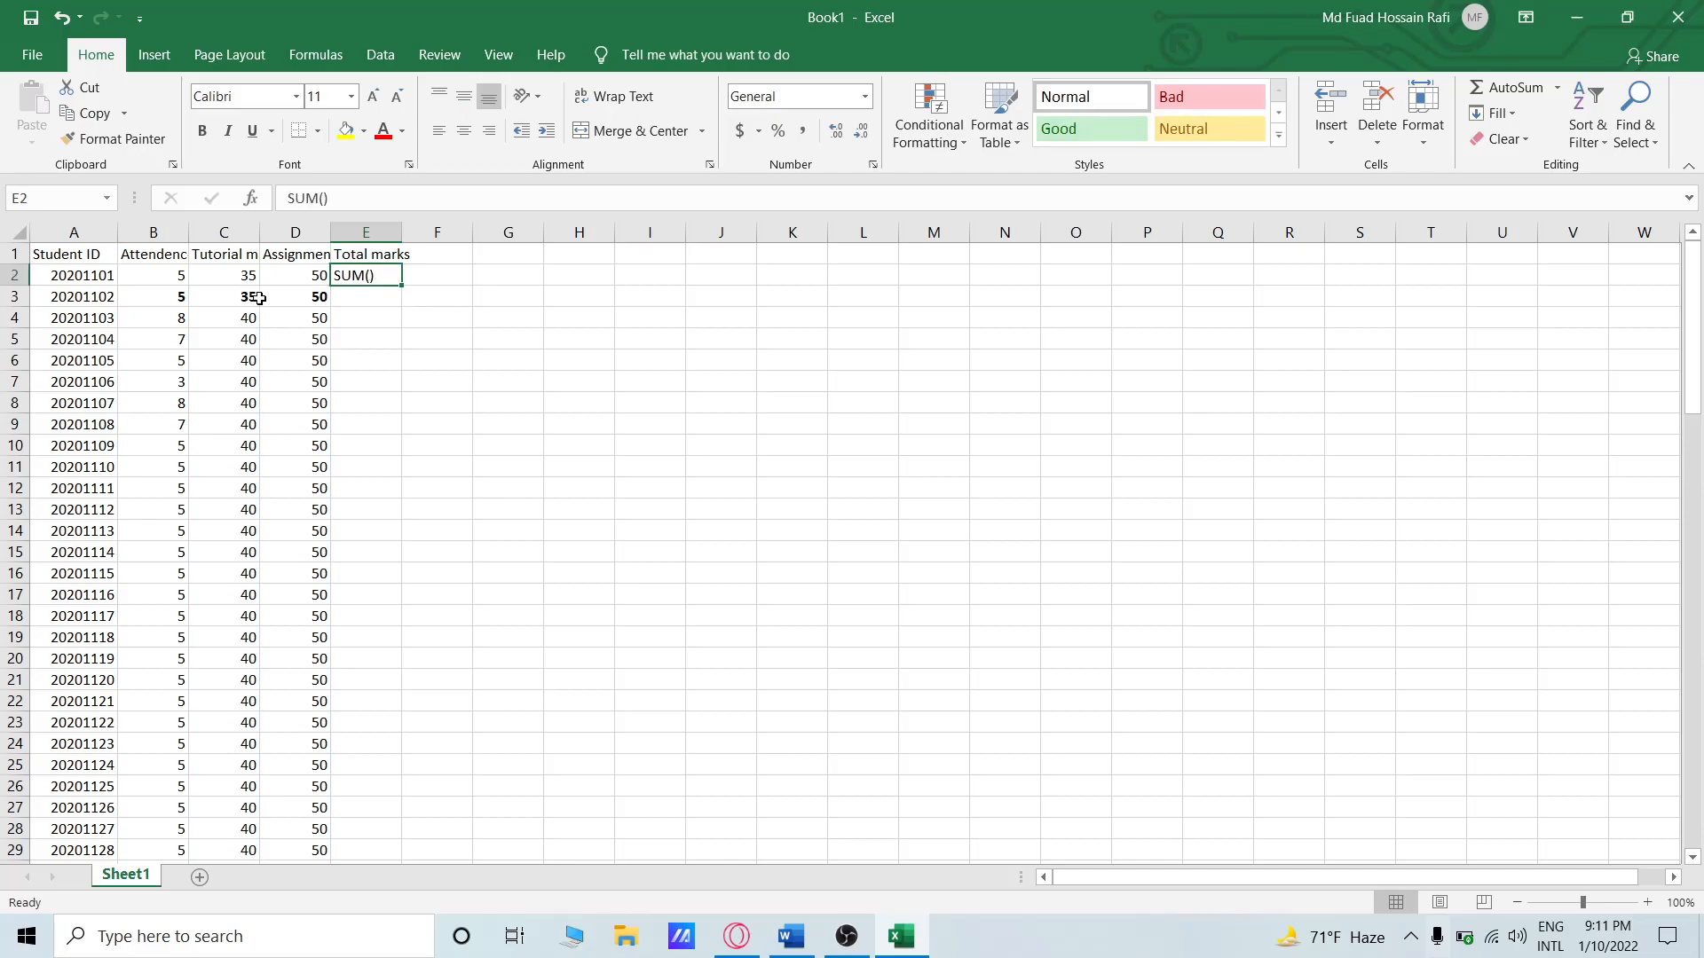
pyautogui.moveTo(156, 275); pyautogui.dragTo(304, 274)
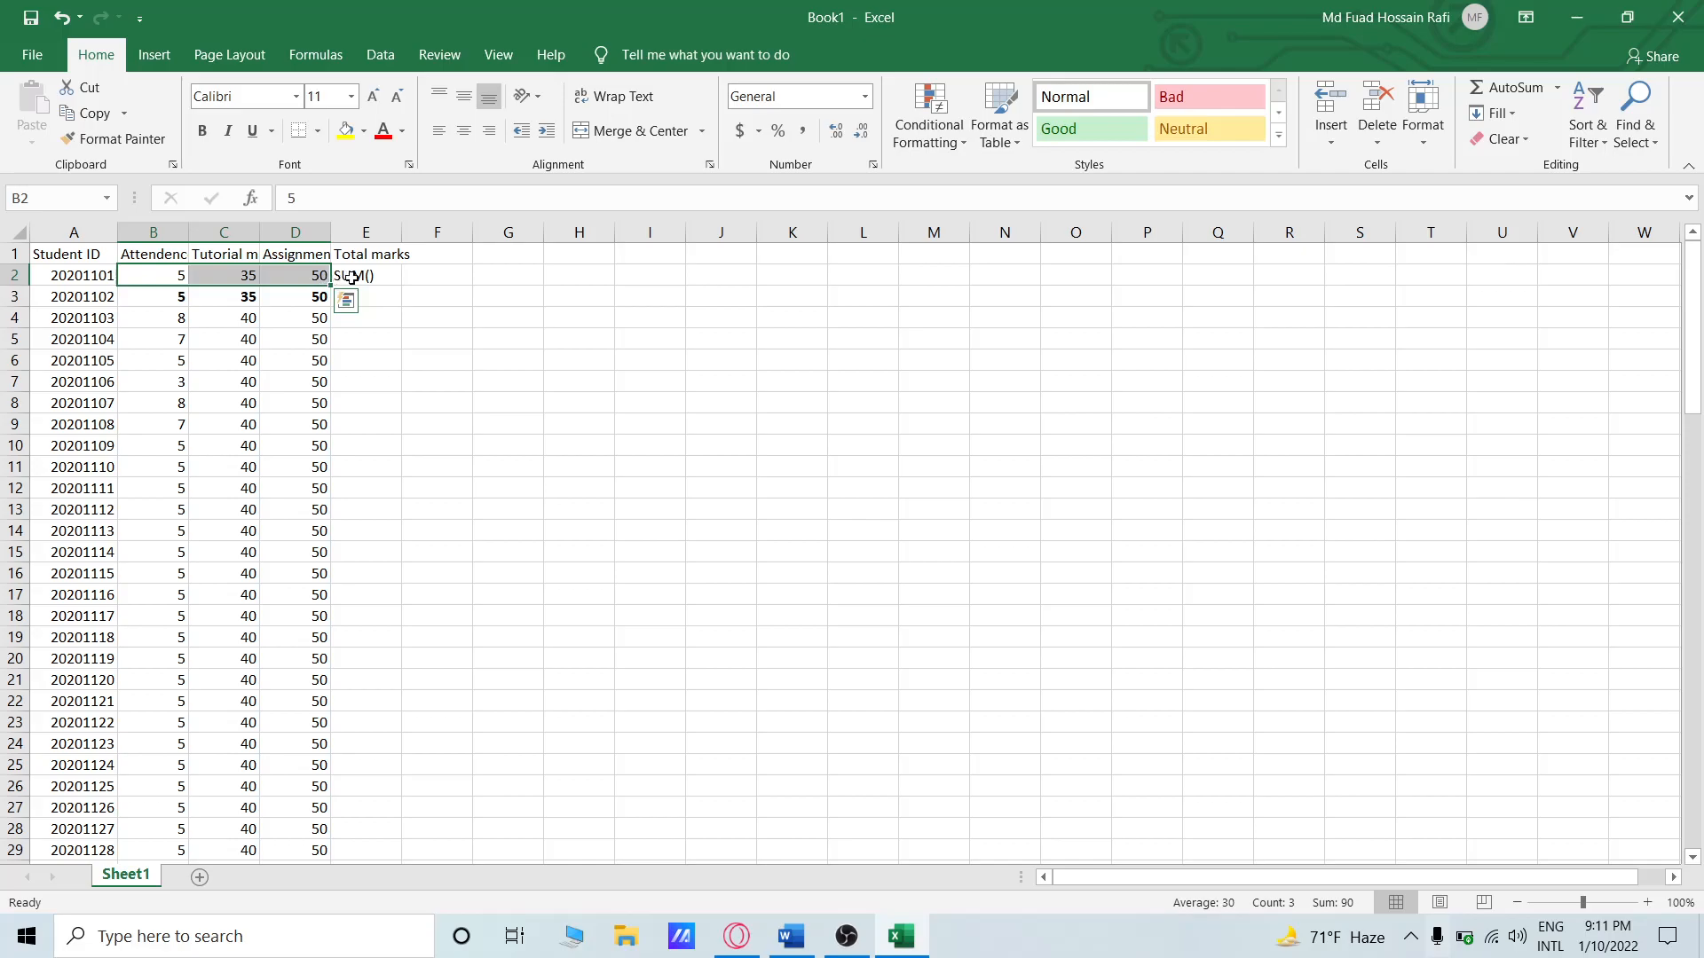
pyautogui.click(345, 302)
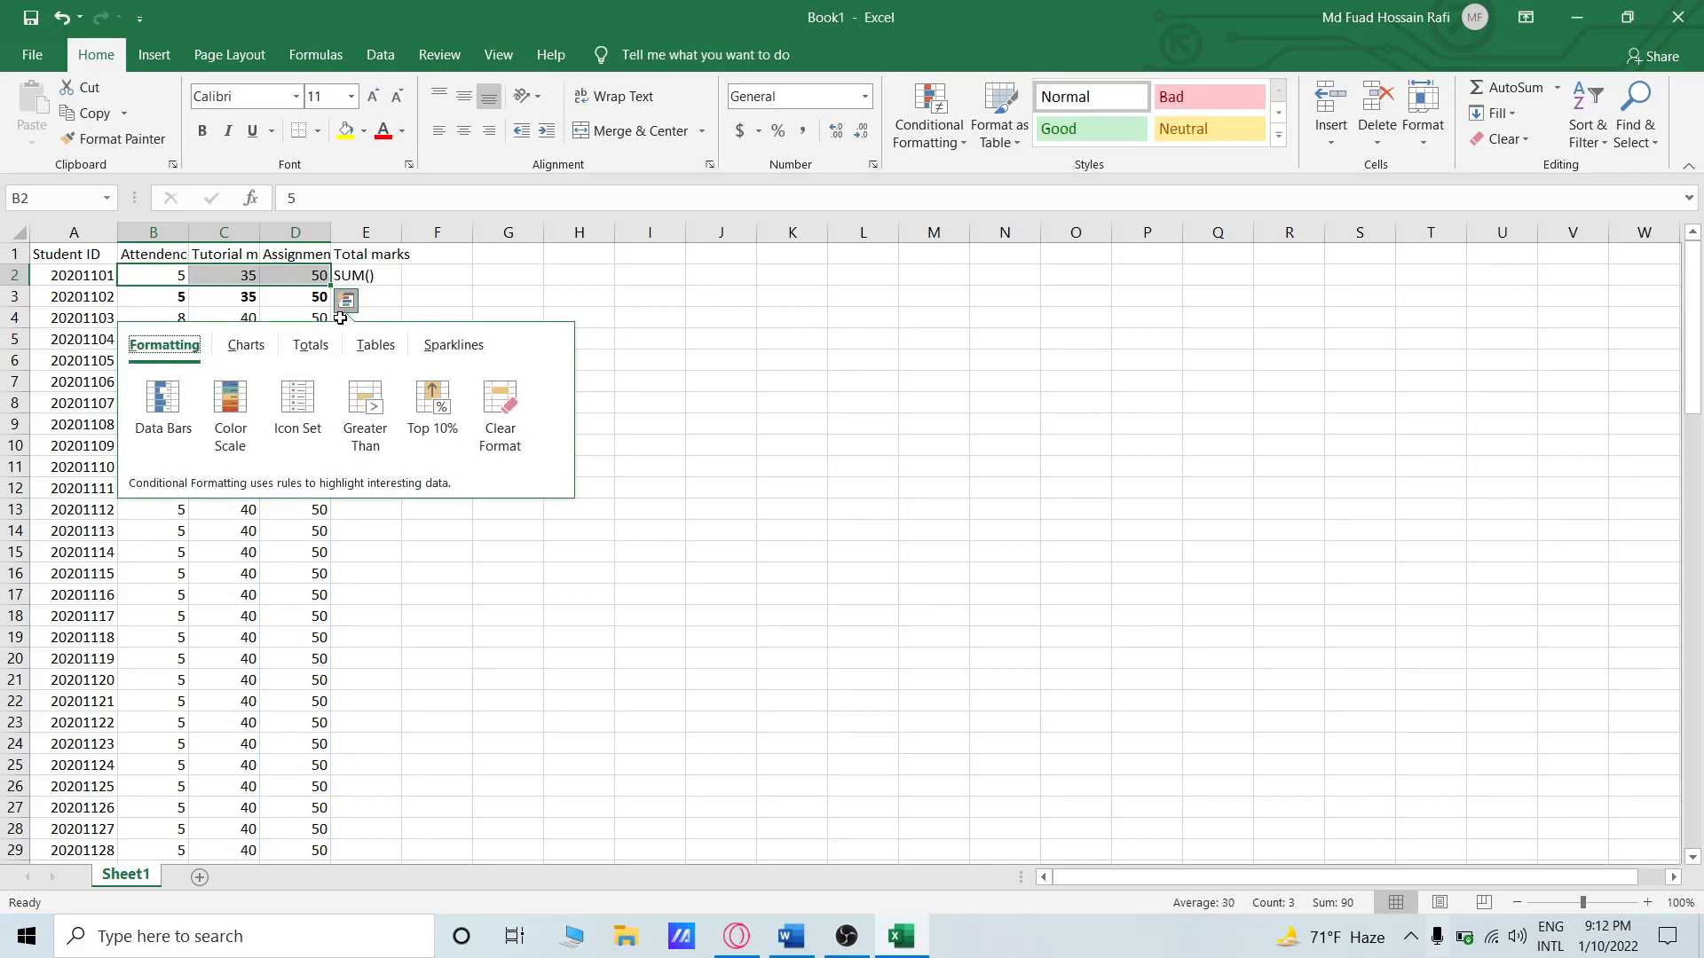
pyautogui.click(243, 348)
pyautogui.click(311, 348)
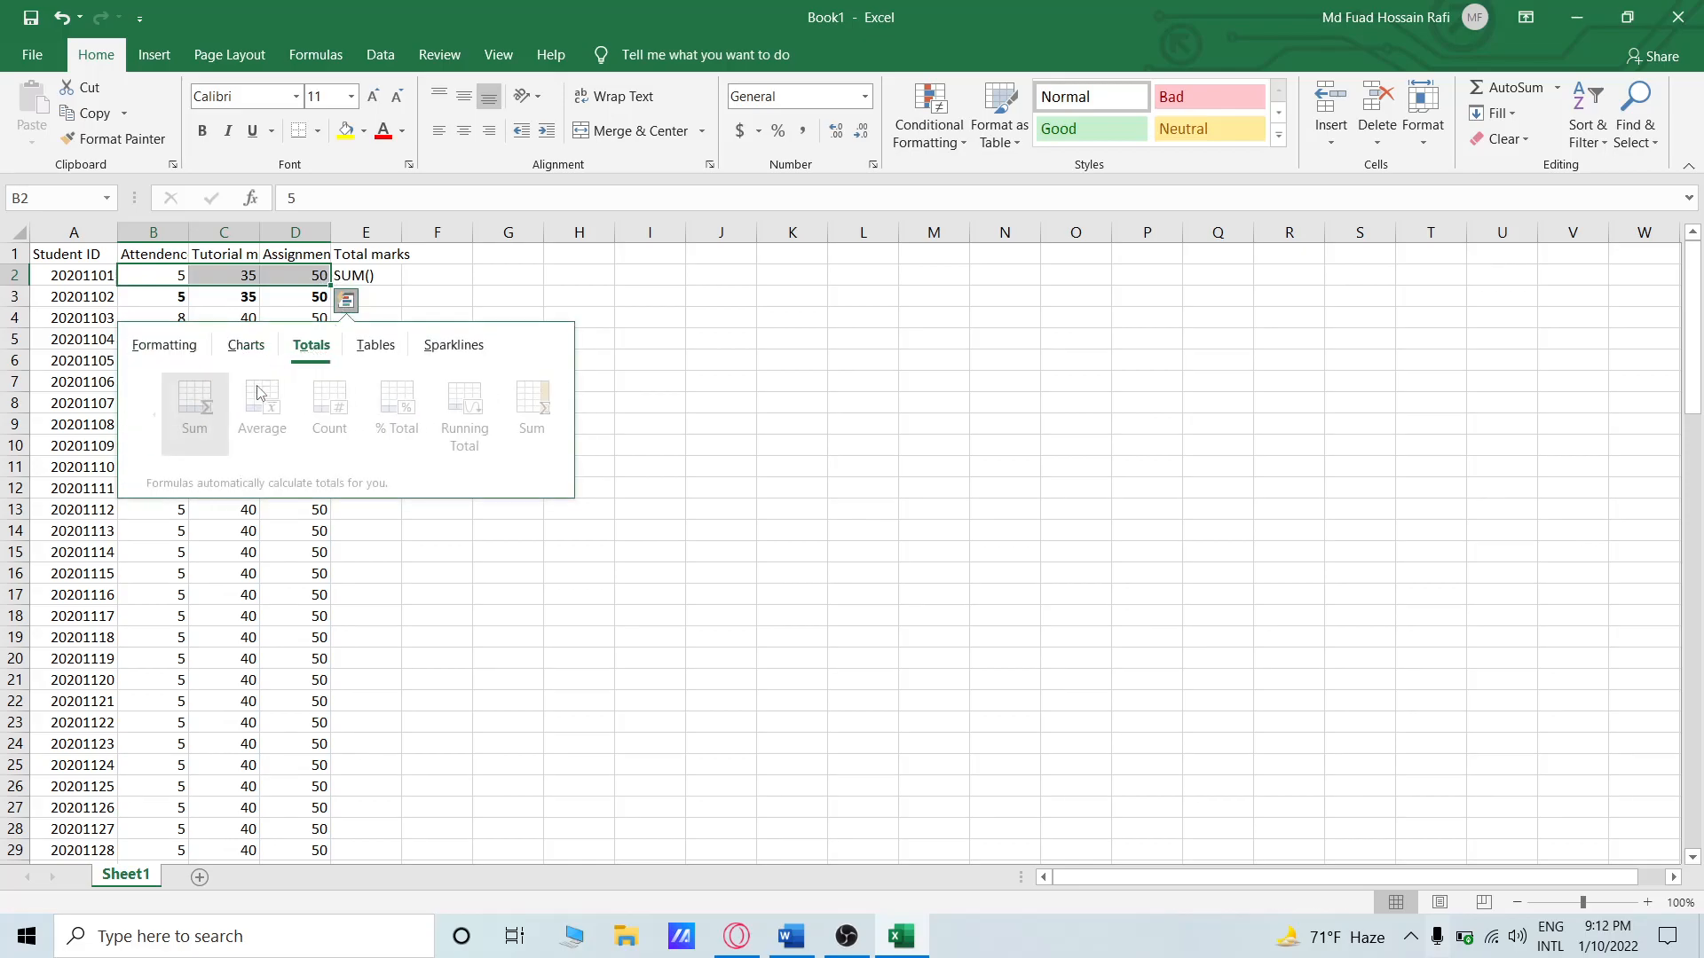
pyautogui.click(181, 424)
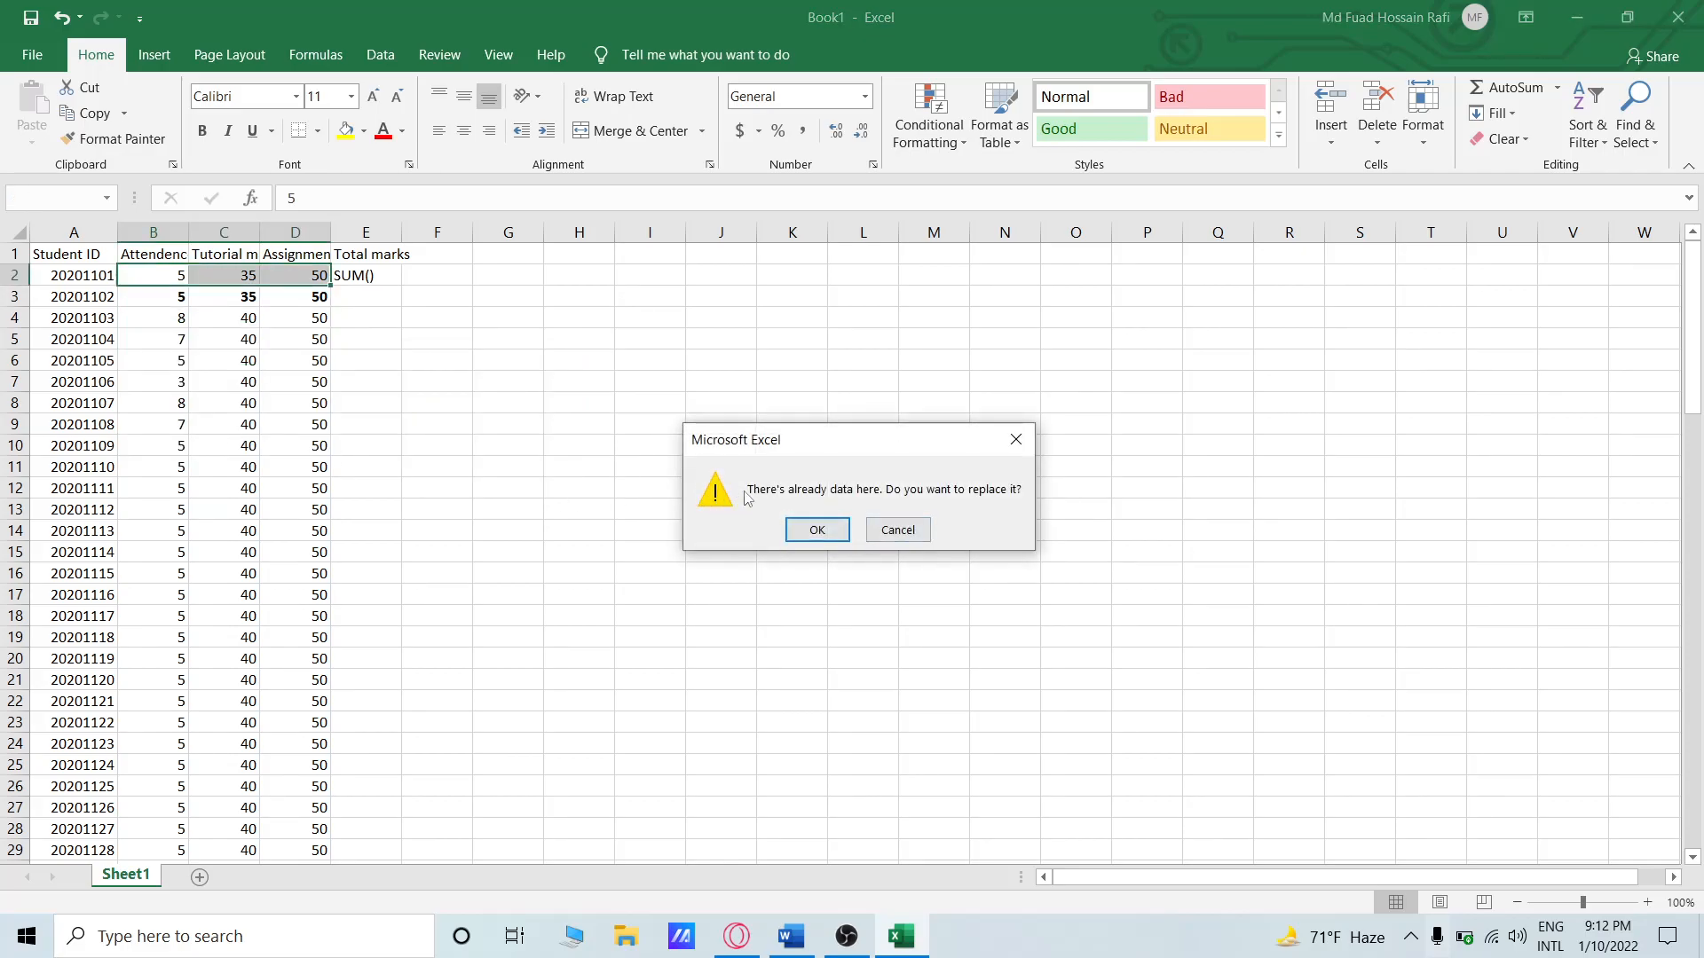
pyautogui.click(813, 530)
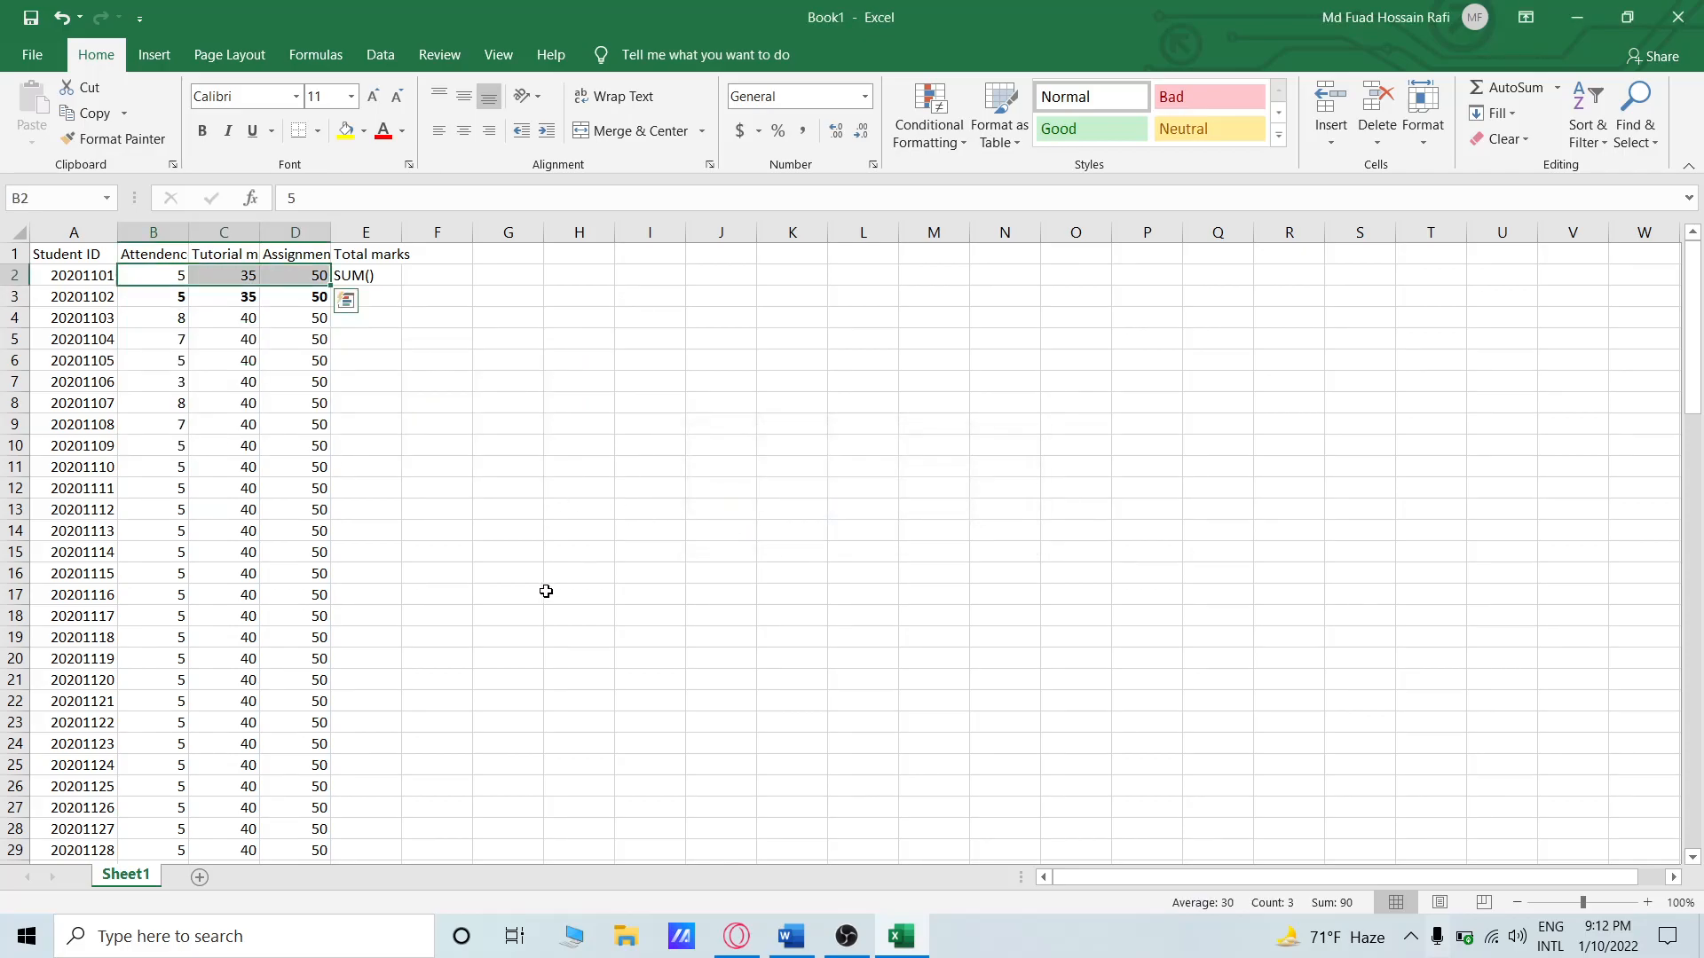
# Clear the SUM() text from E2.
pyautogui.click(393, 278)
pyautogui.press('BackSpace')
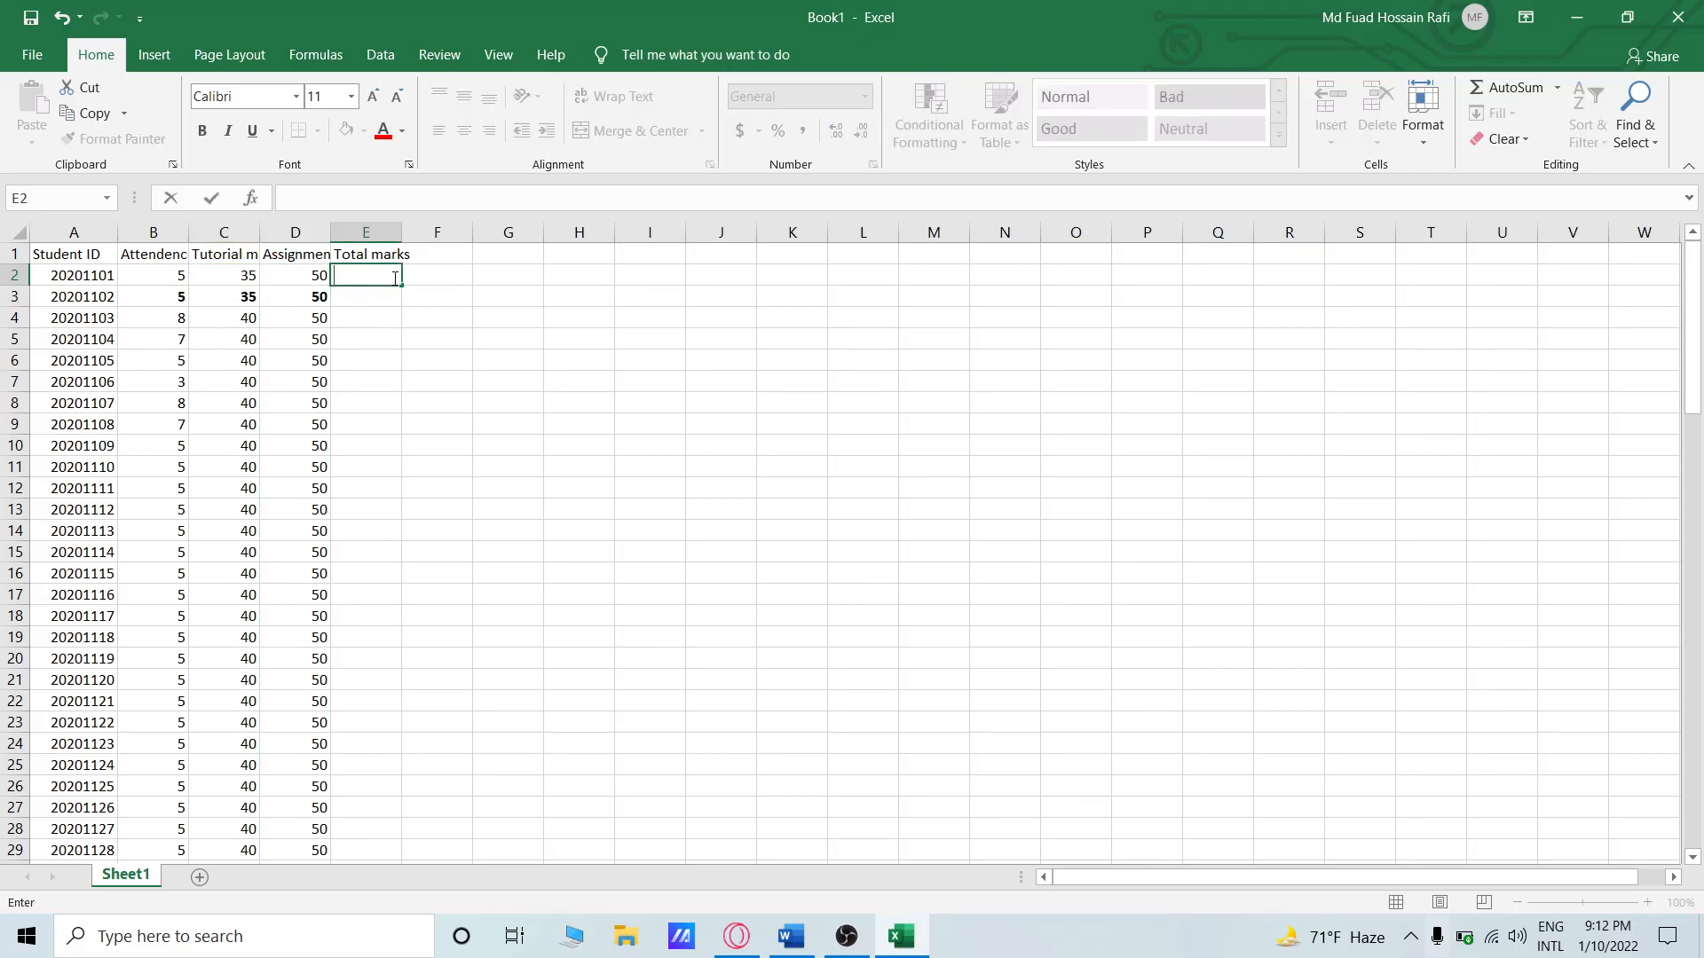
pyautogui.click(846, 936)
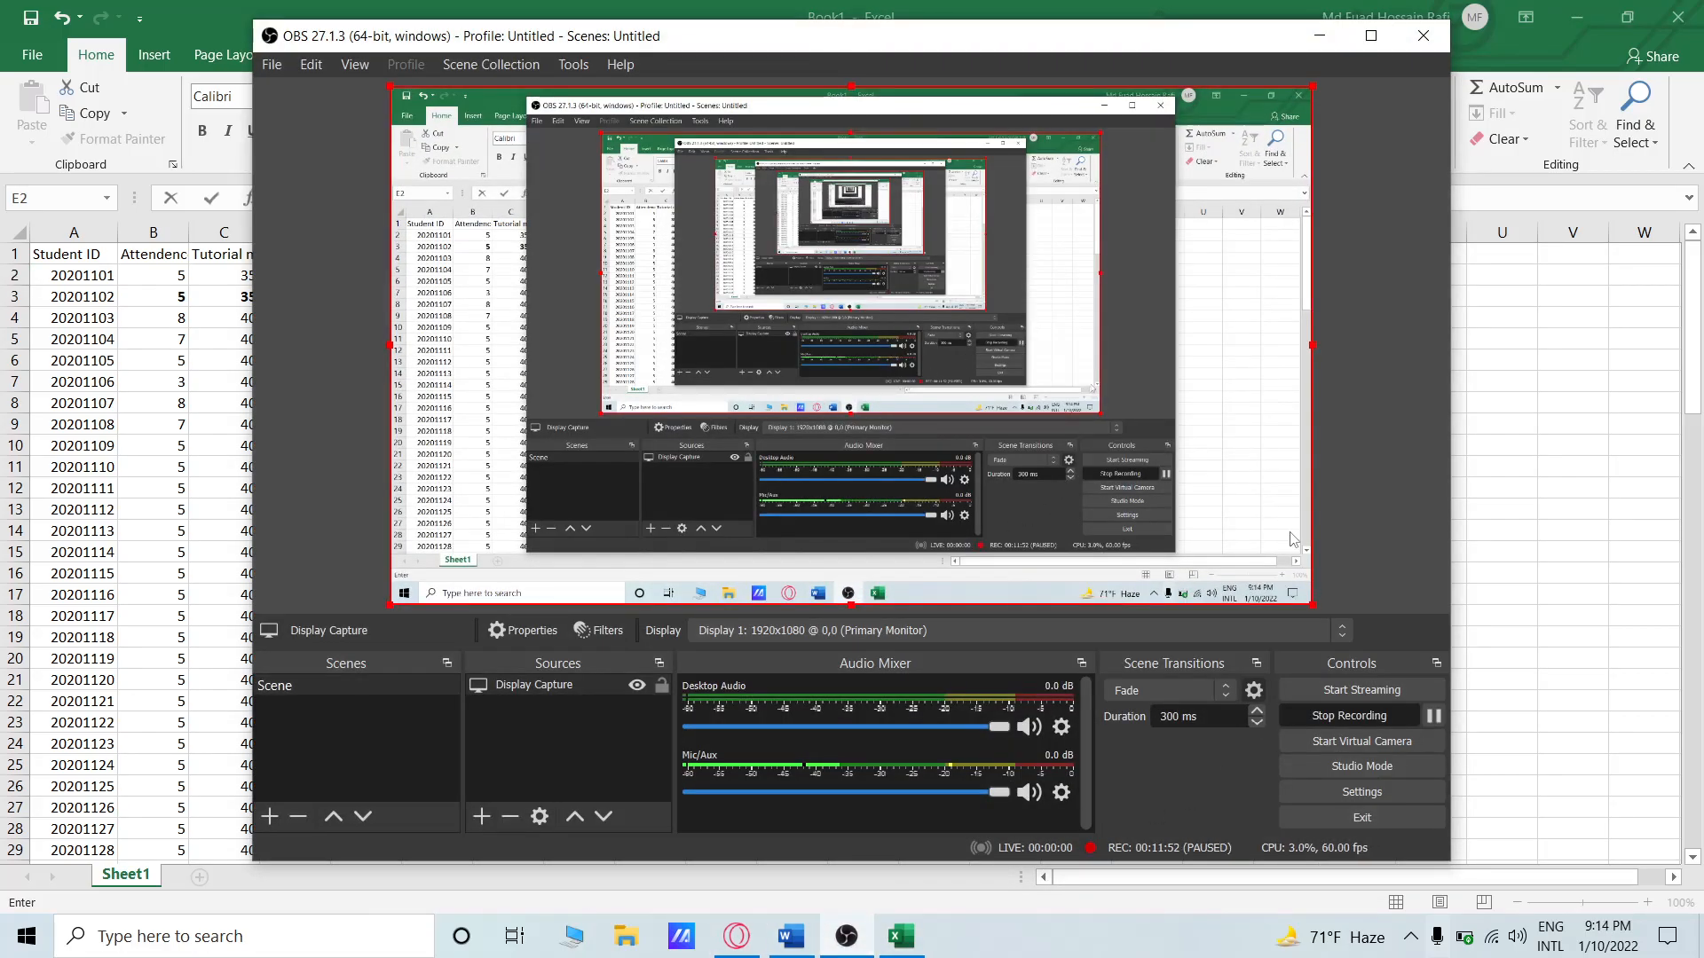
pyautogui.click(1320, 36)
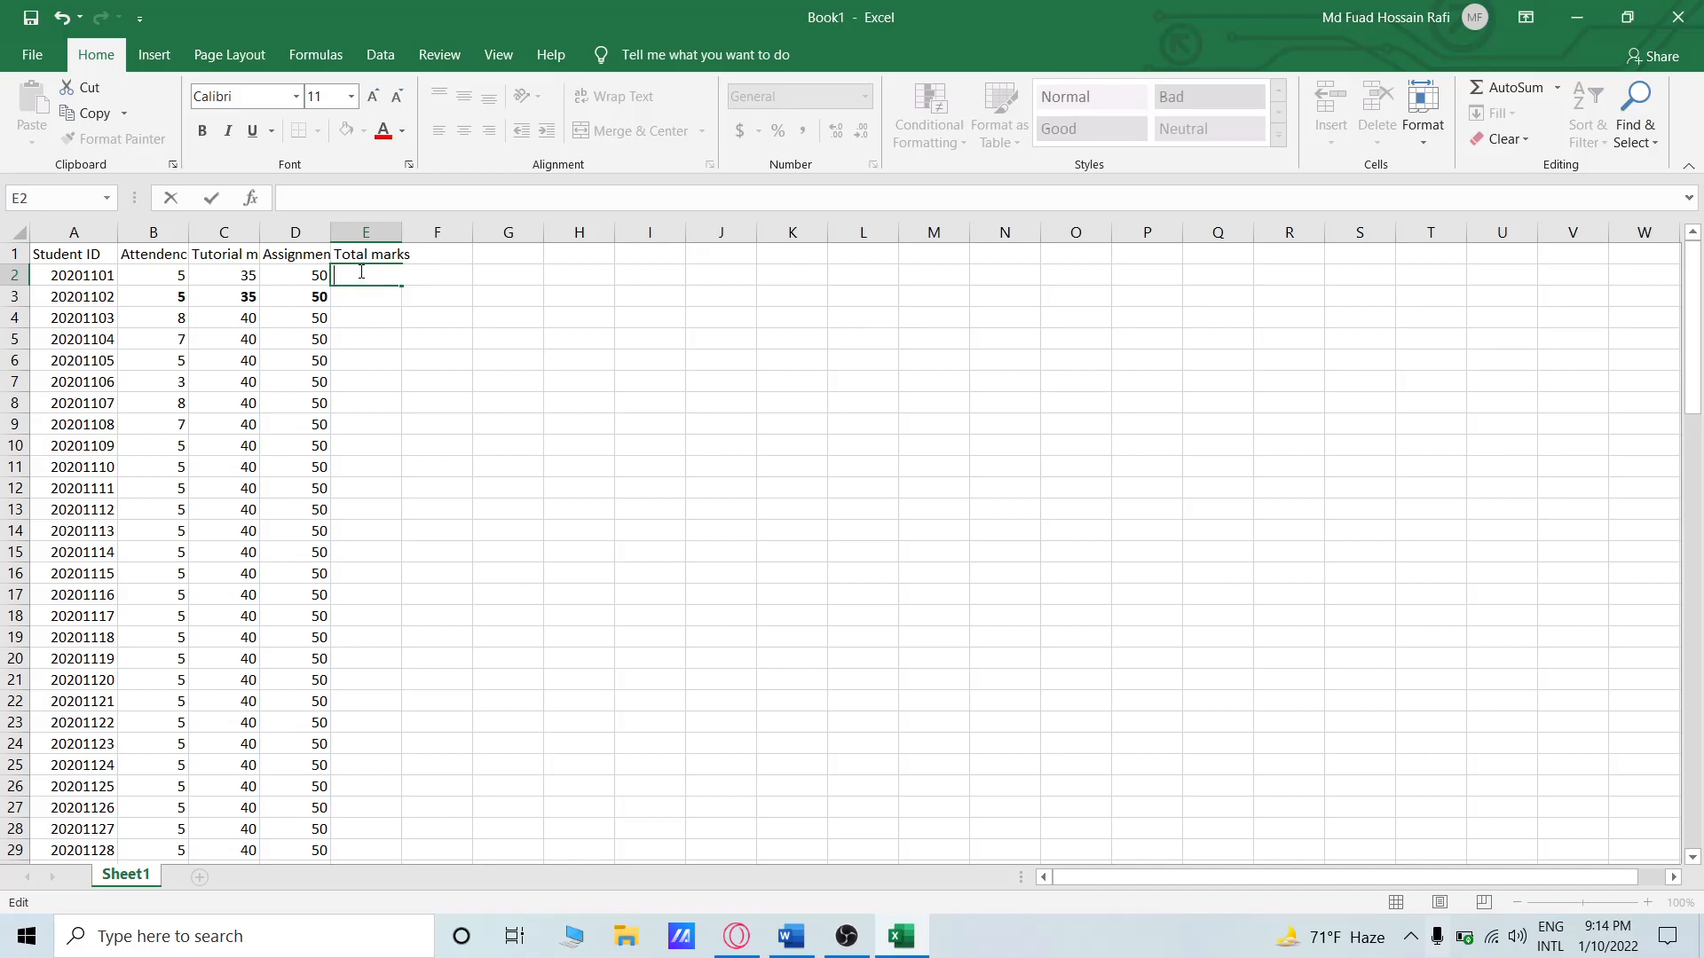
# Enter the formula =SUM(B2:D2) in E2 to total the first student's attendance, tutorial and assignment marks.
pyautogui.write('=SU')
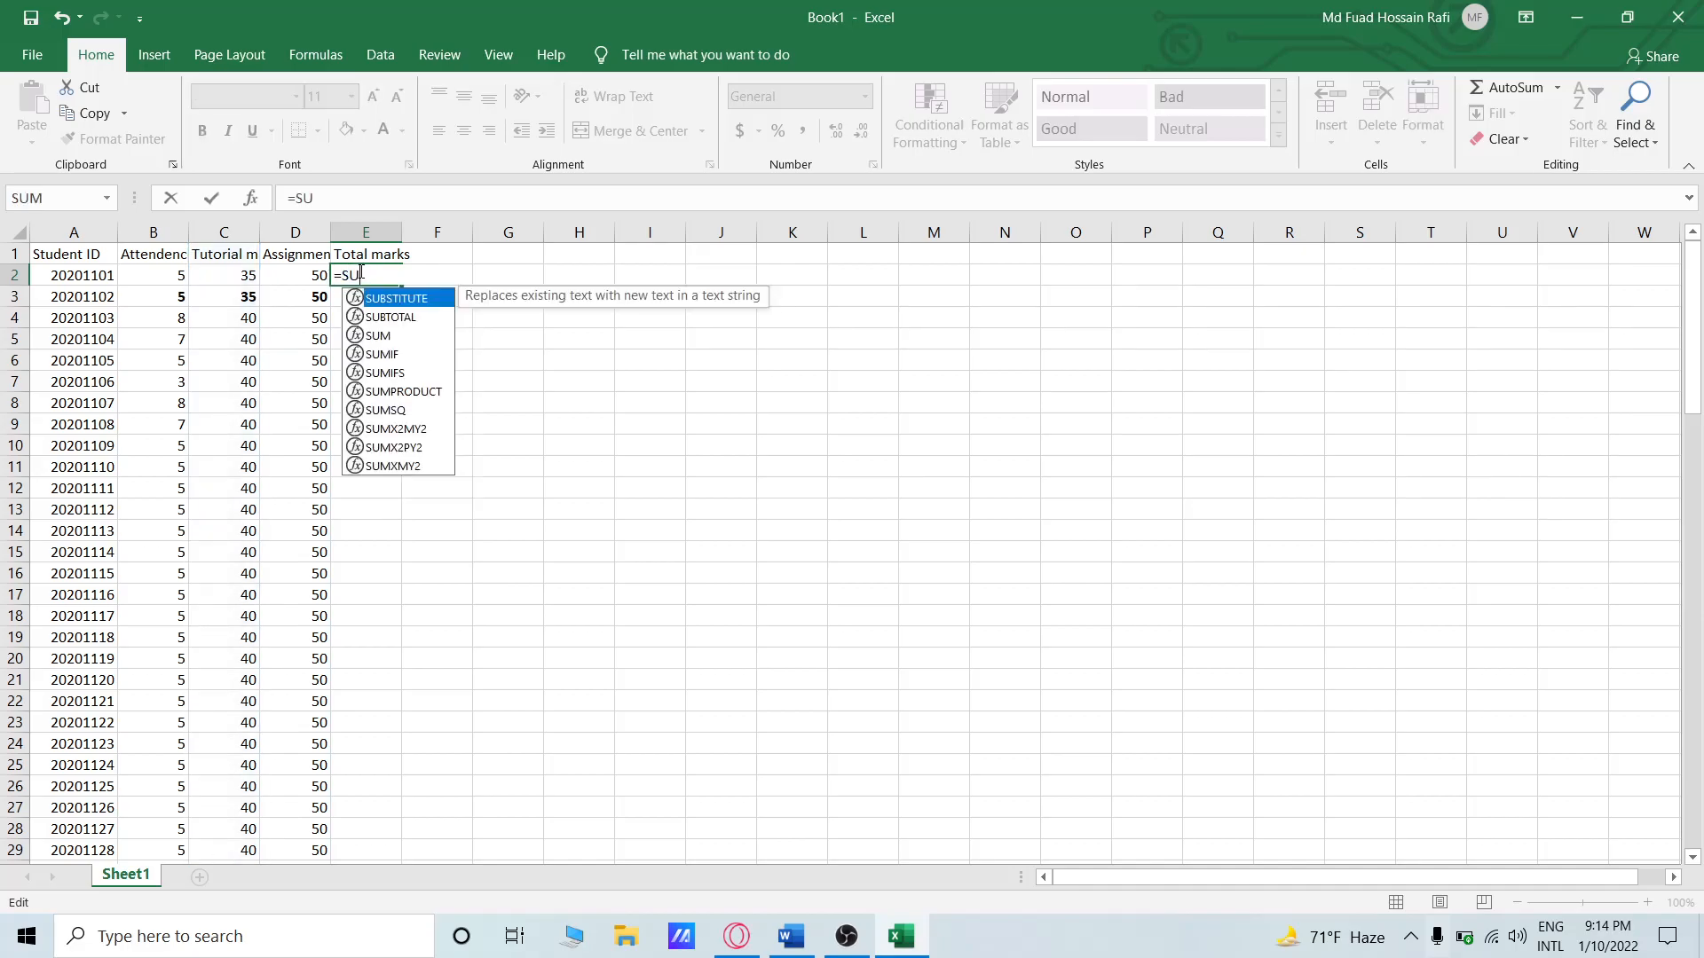
pyautogui.write('M')
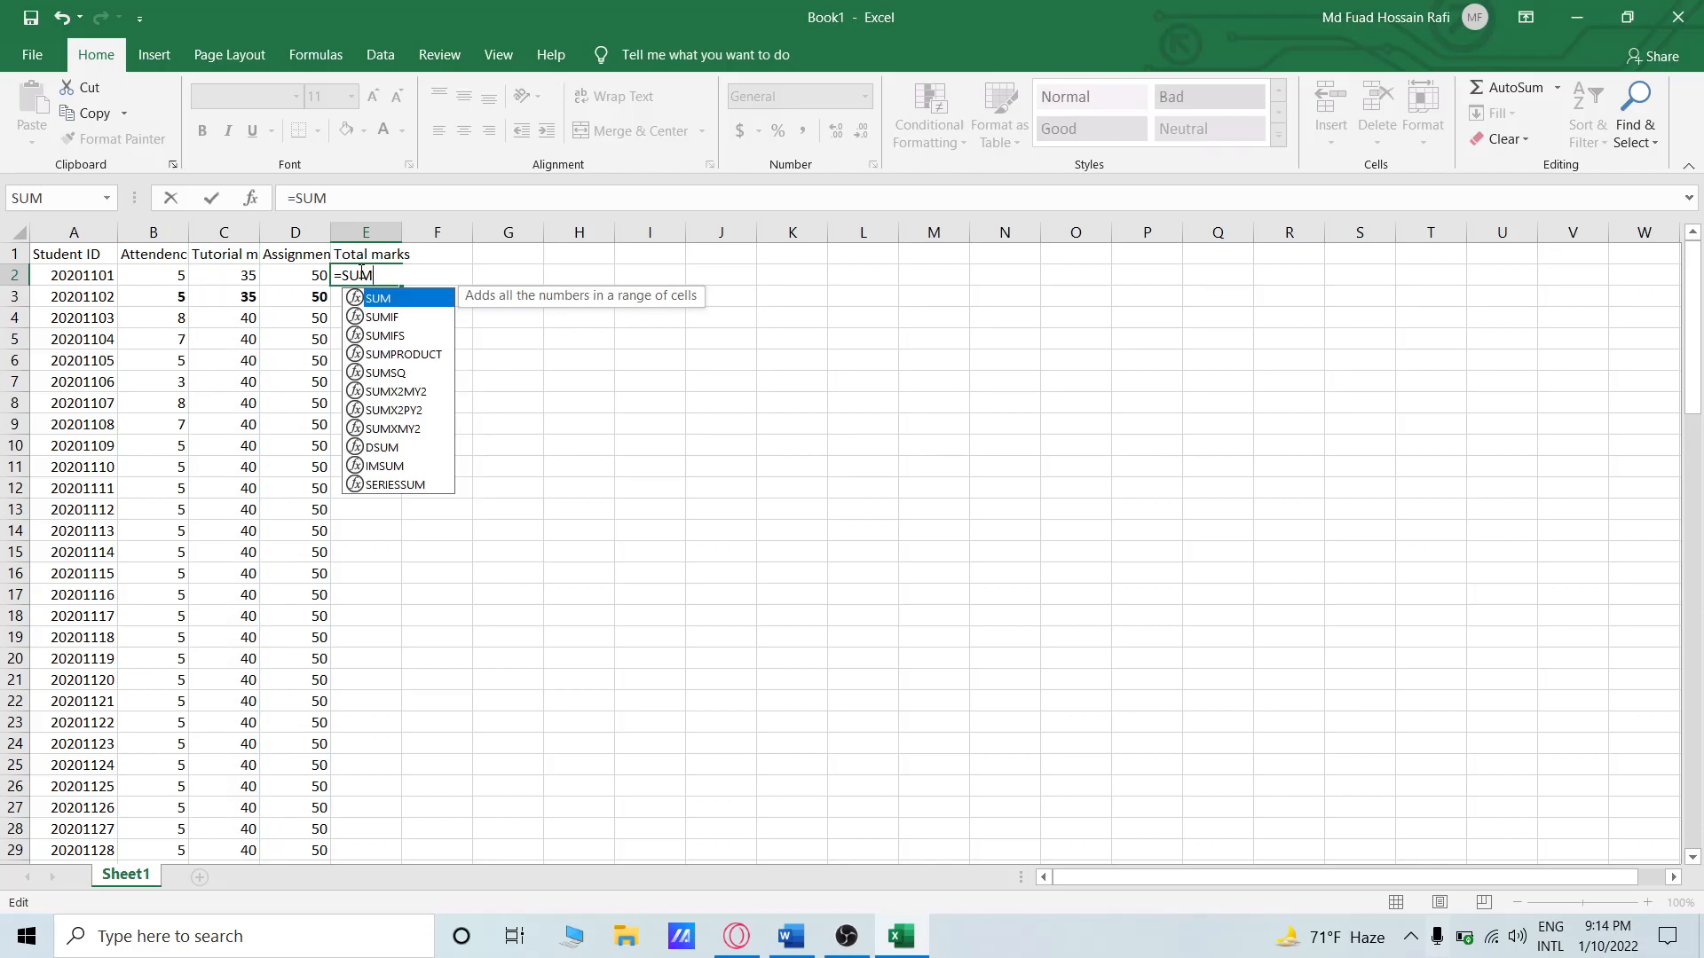
pyautogui.write('(')
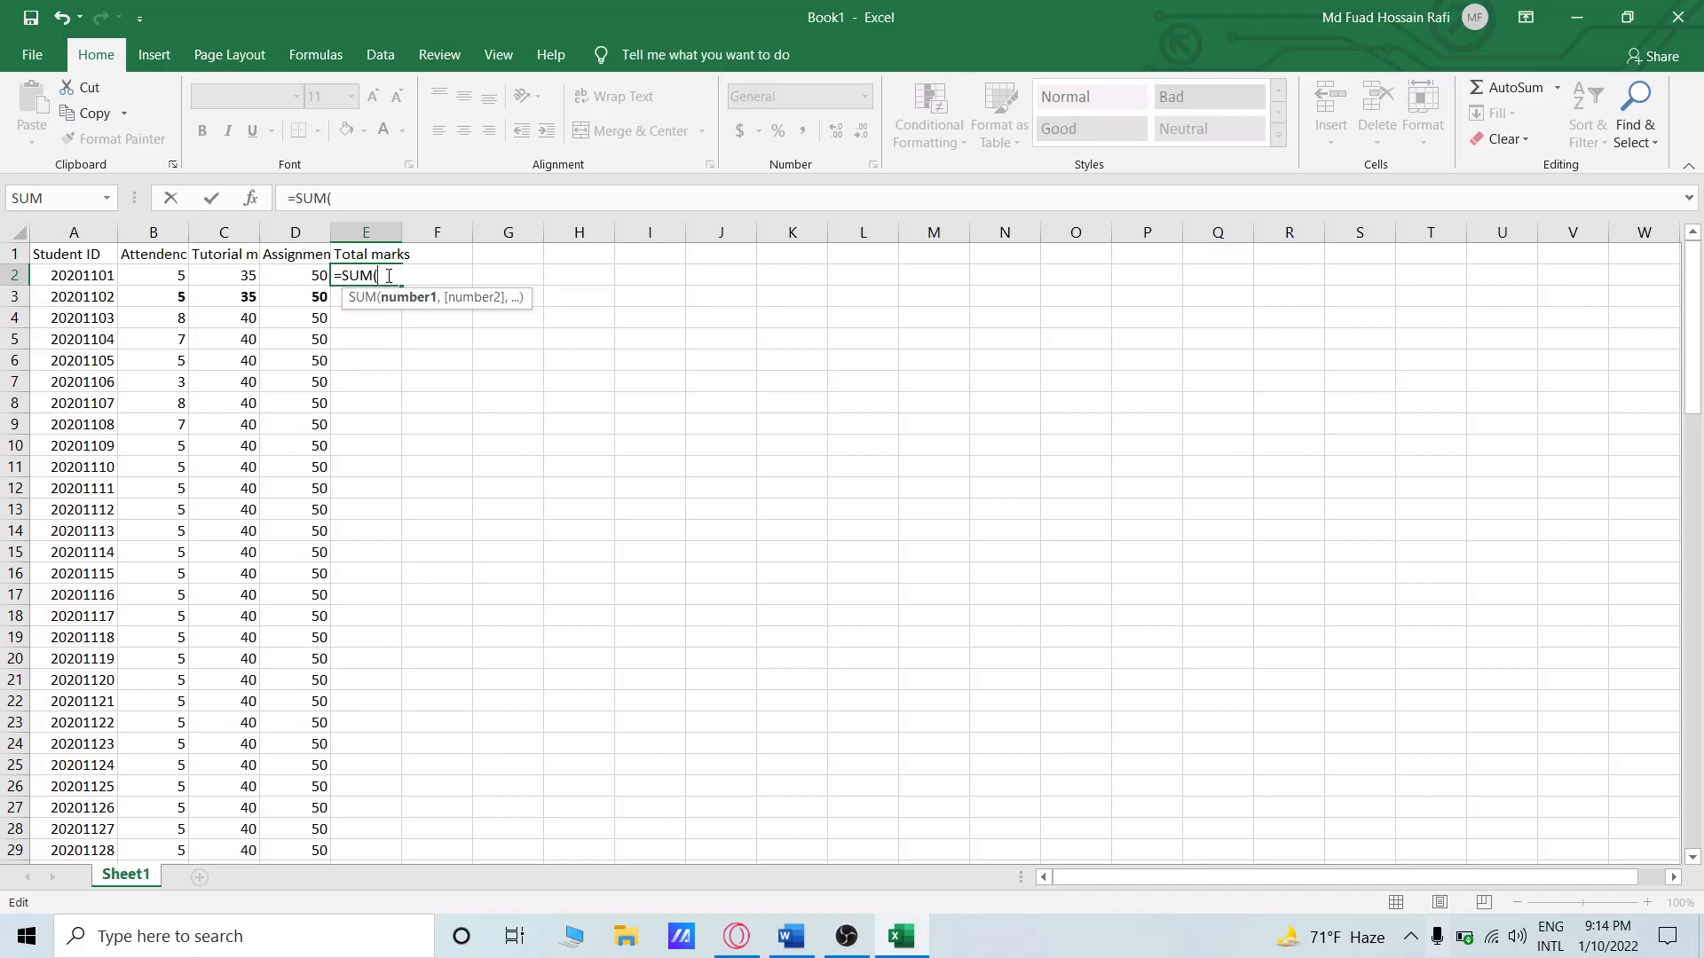
pyautogui.write('B')
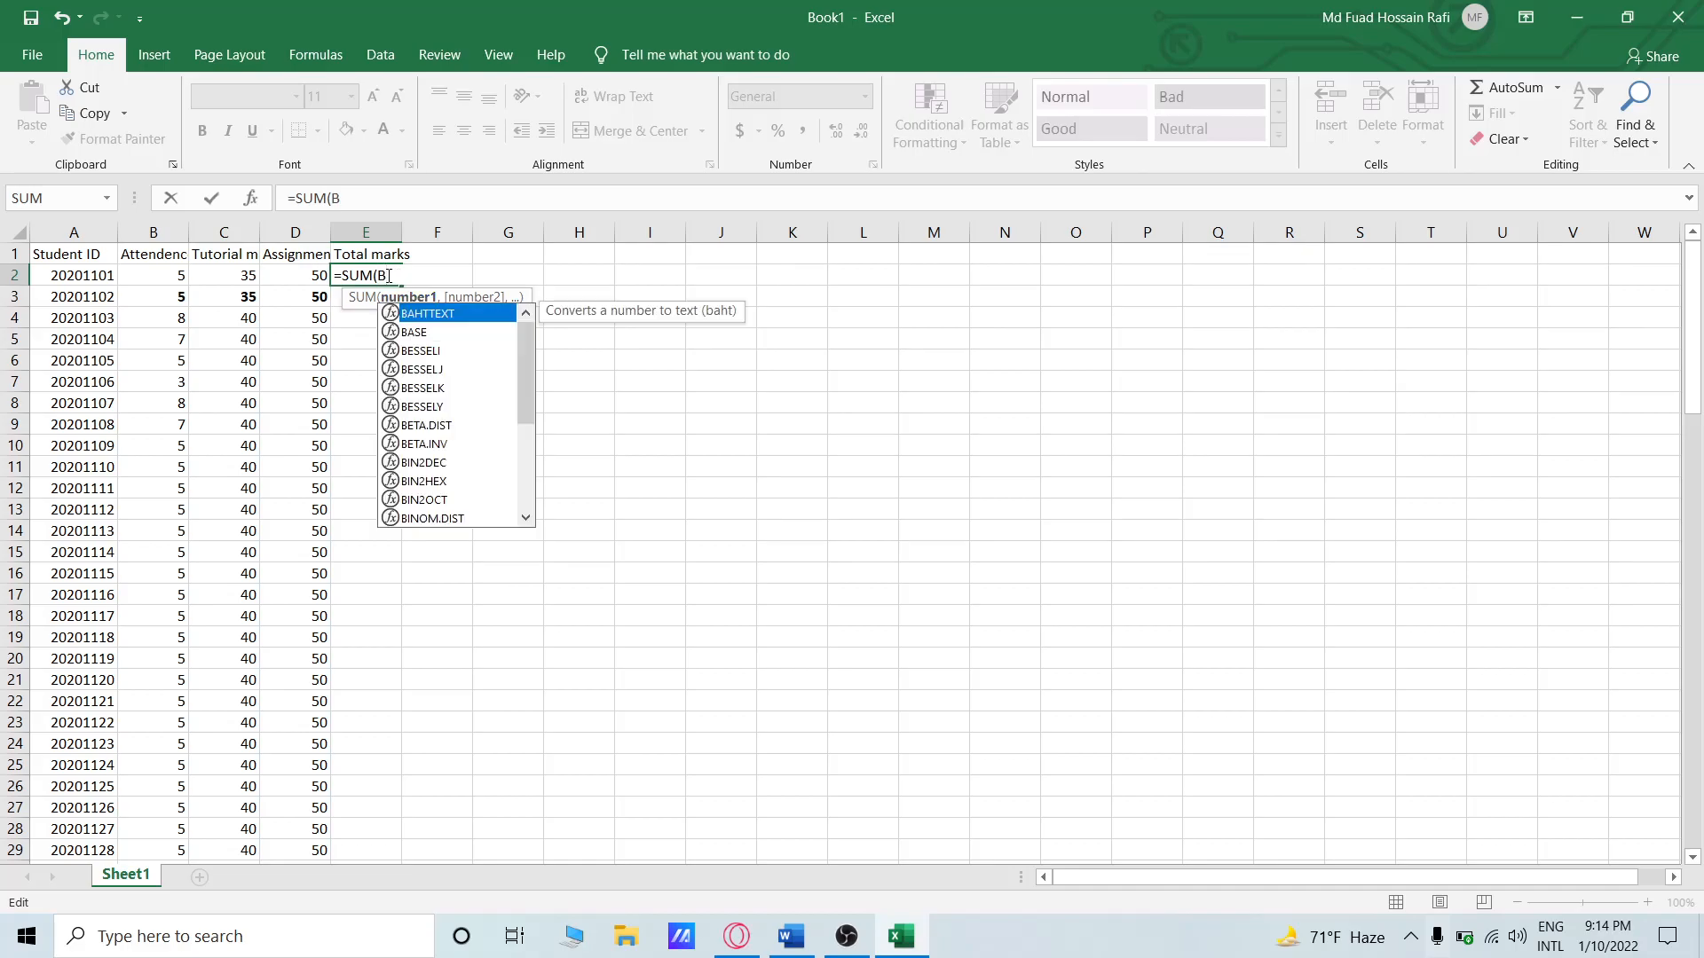
pyautogui.press('BackSpace')
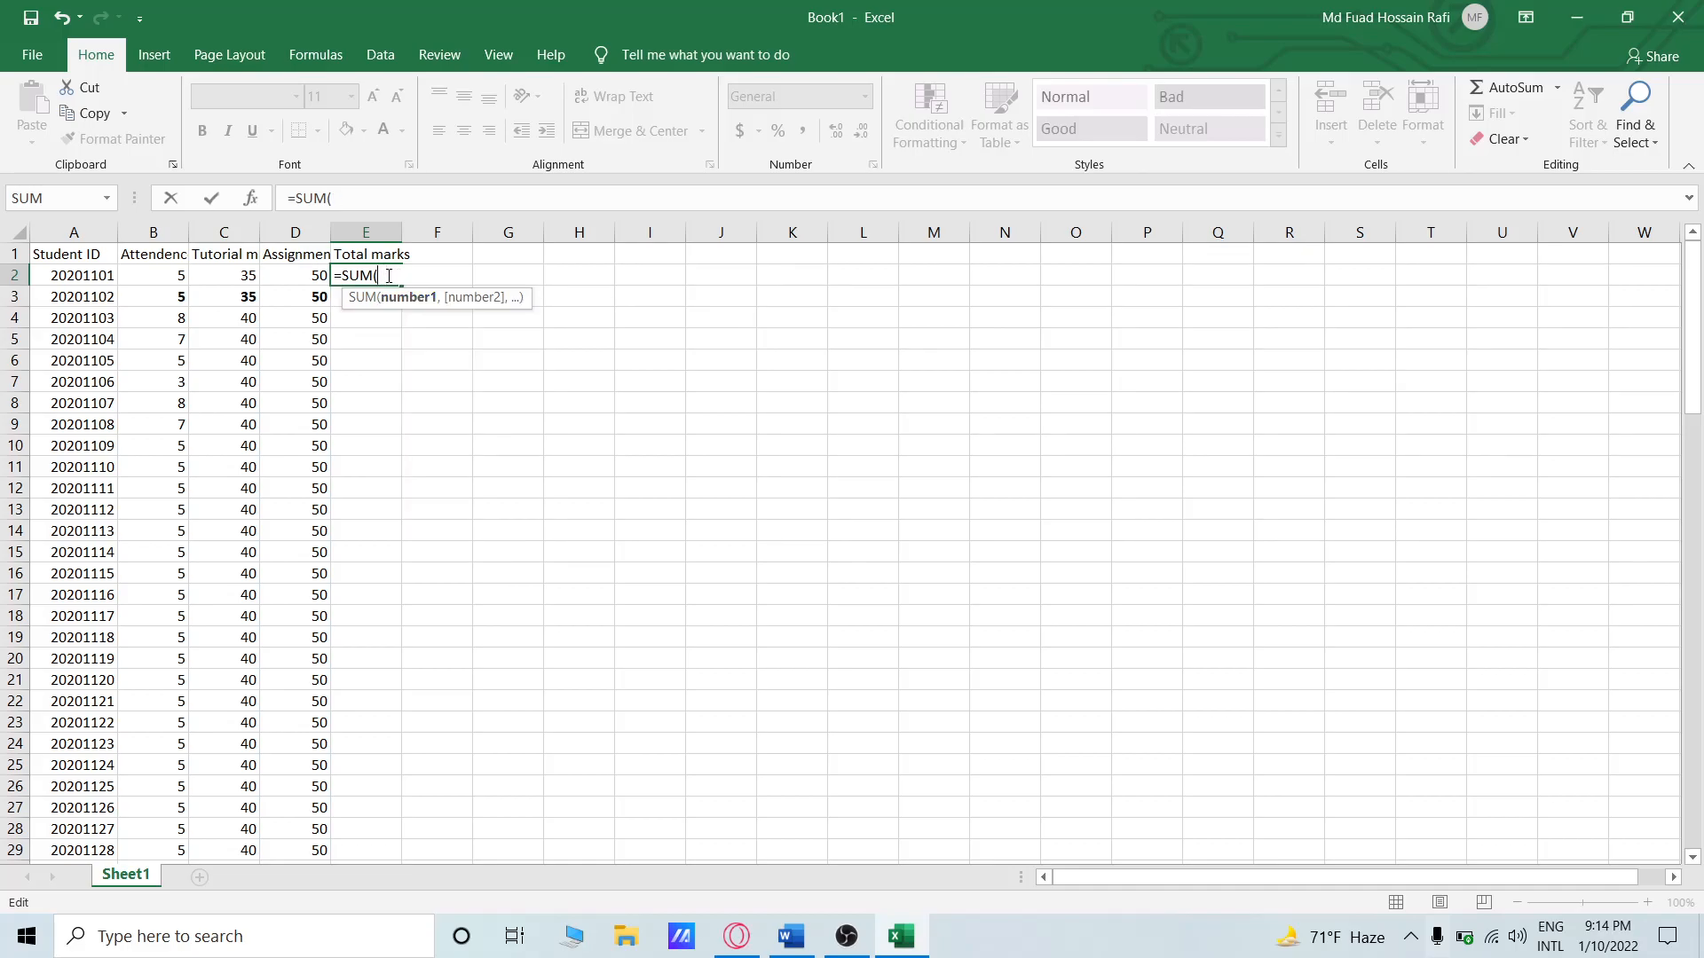
pyautogui.write('b2')
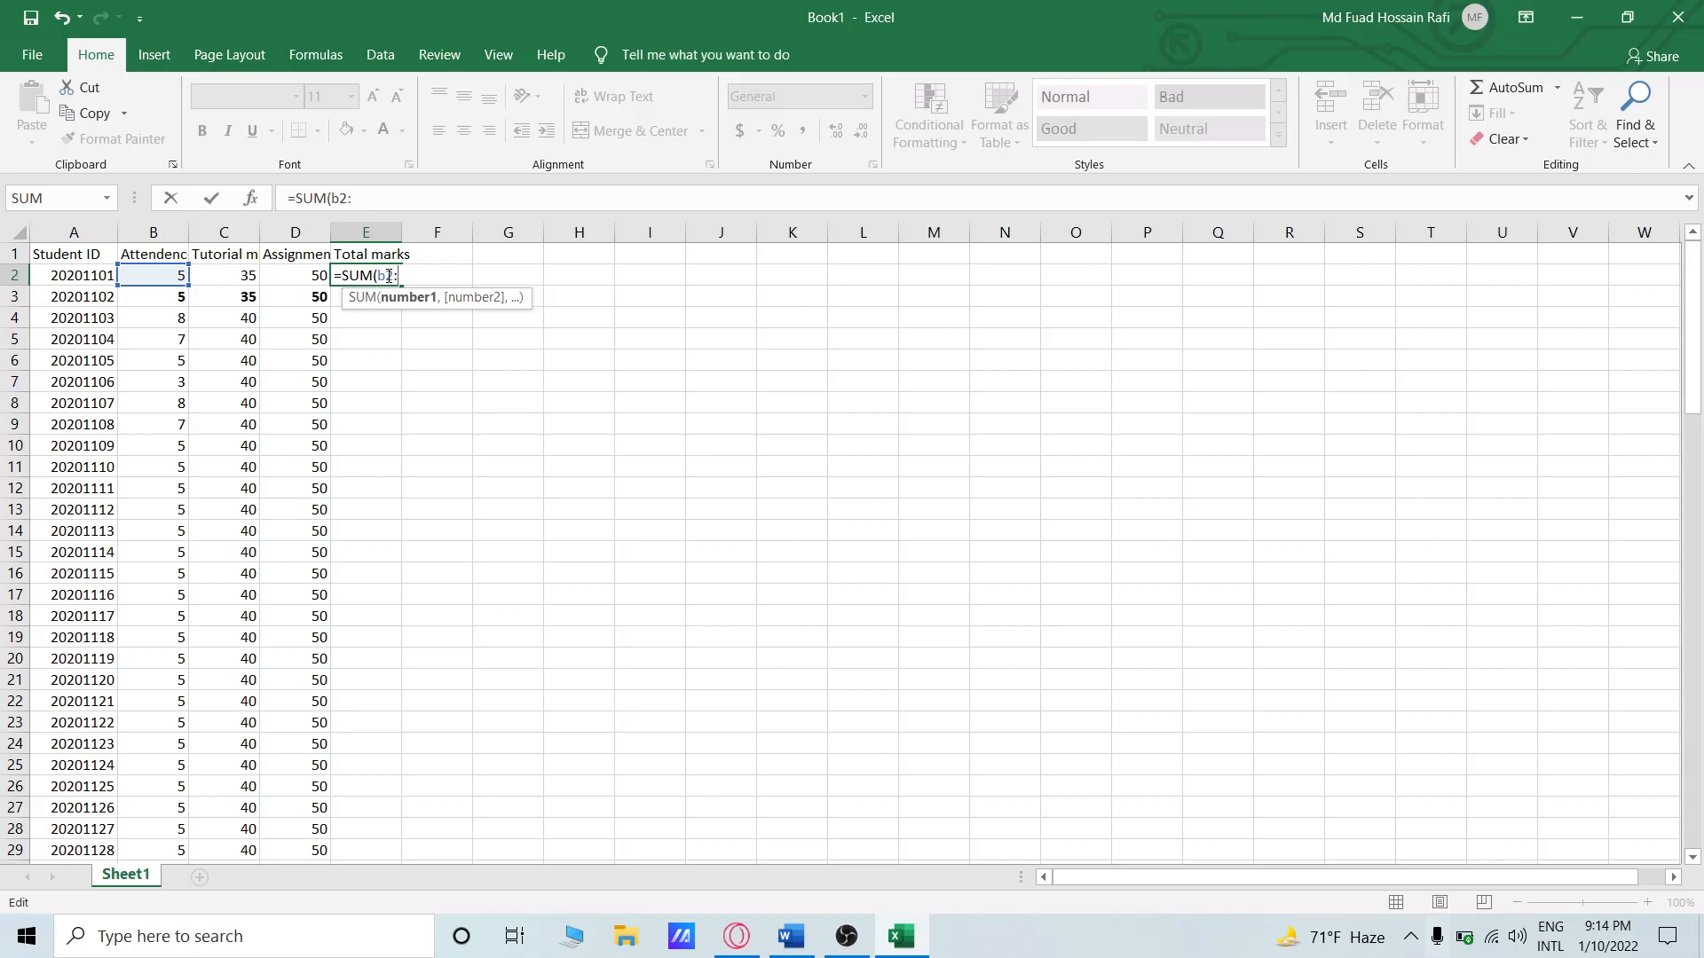
pyautogui.write(':d2')
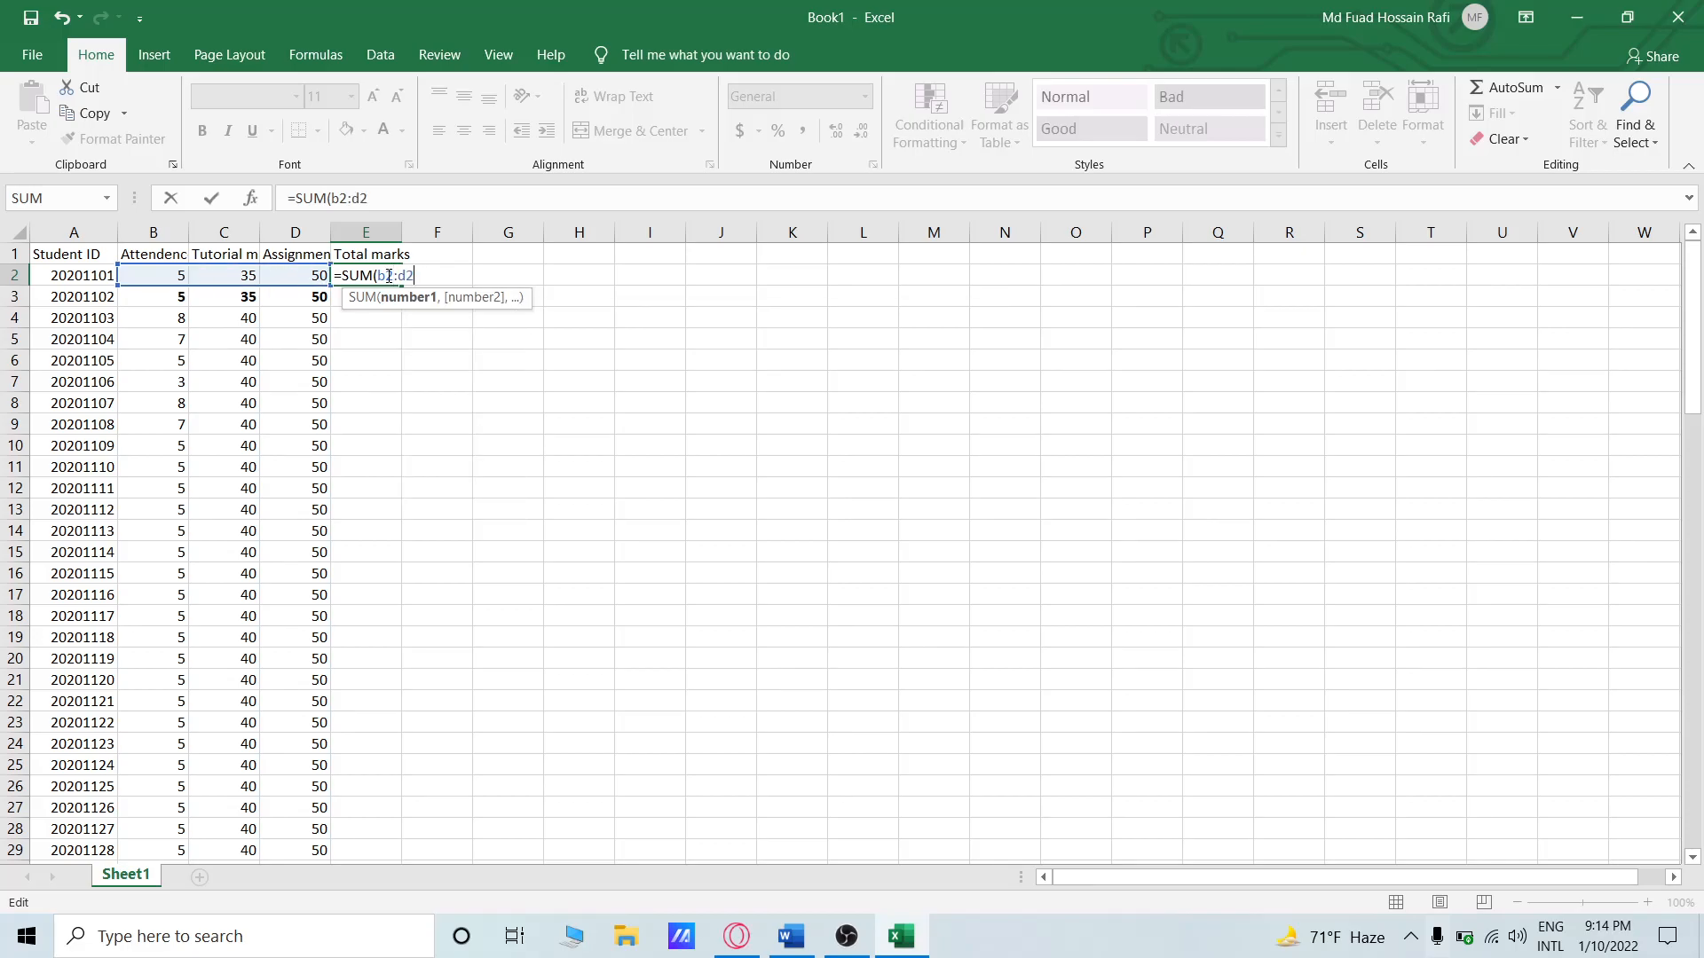
pyautogui.press('BackSpace')
pyautogui.press('BackSpace')
pyautogui.press('BackSpace')
pyautogui.press('BackSpace')
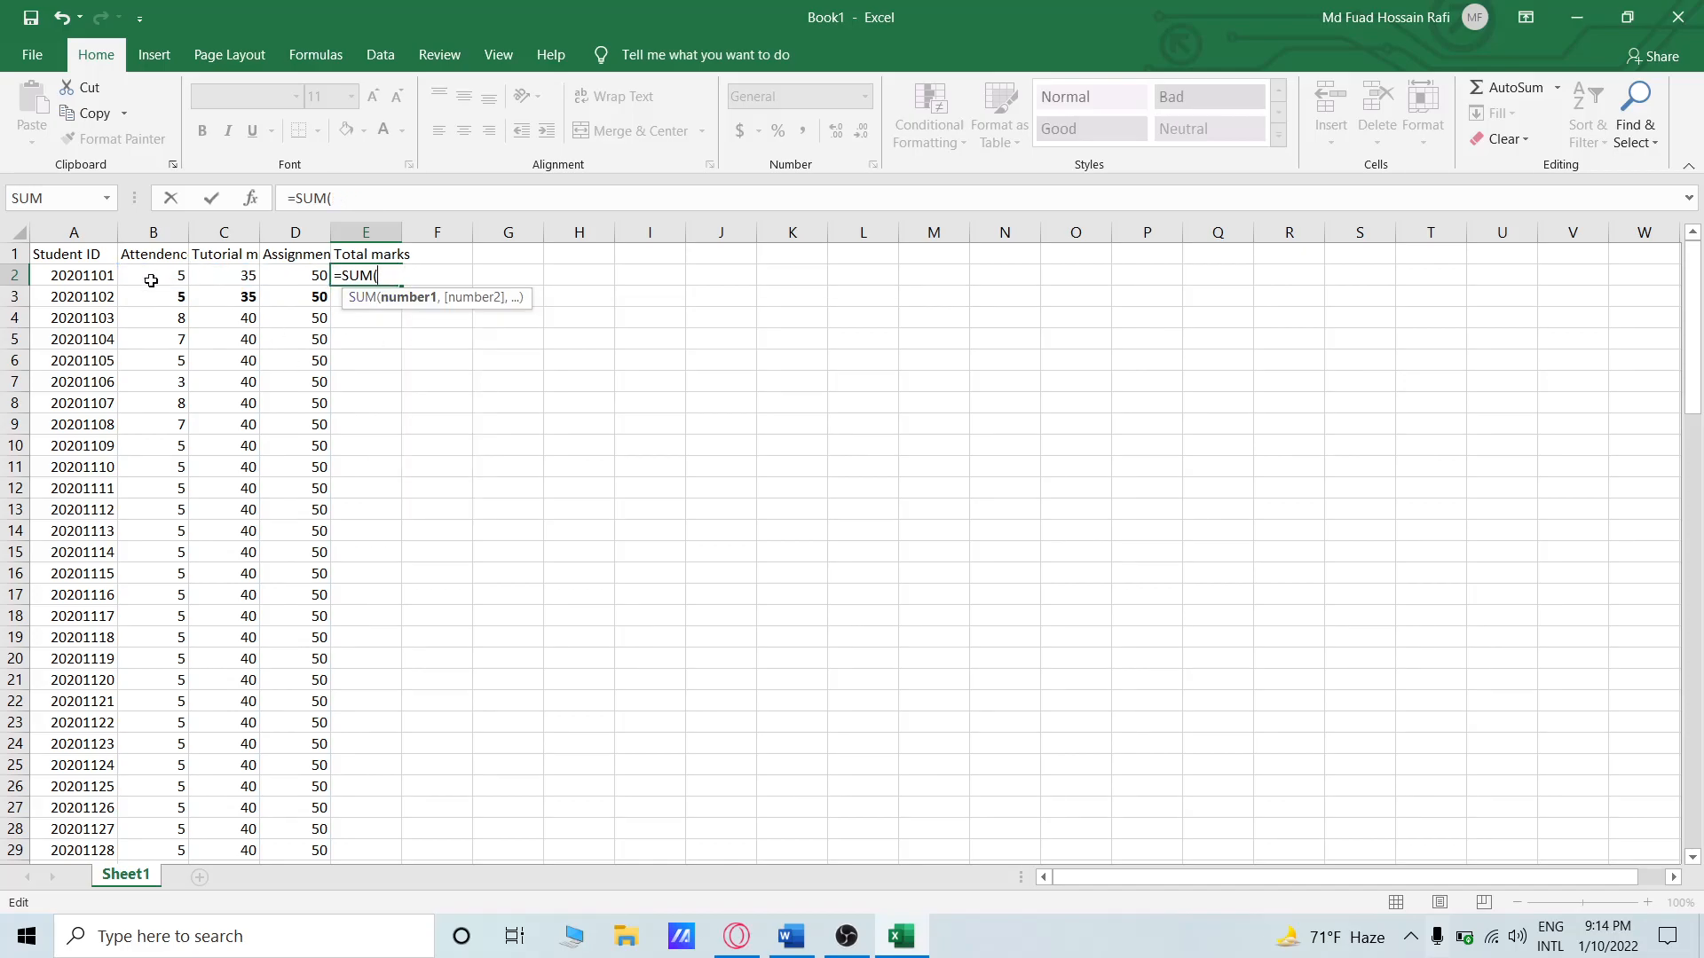
pyautogui.moveTo(174, 275); pyautogui.dragTo(290, 277)
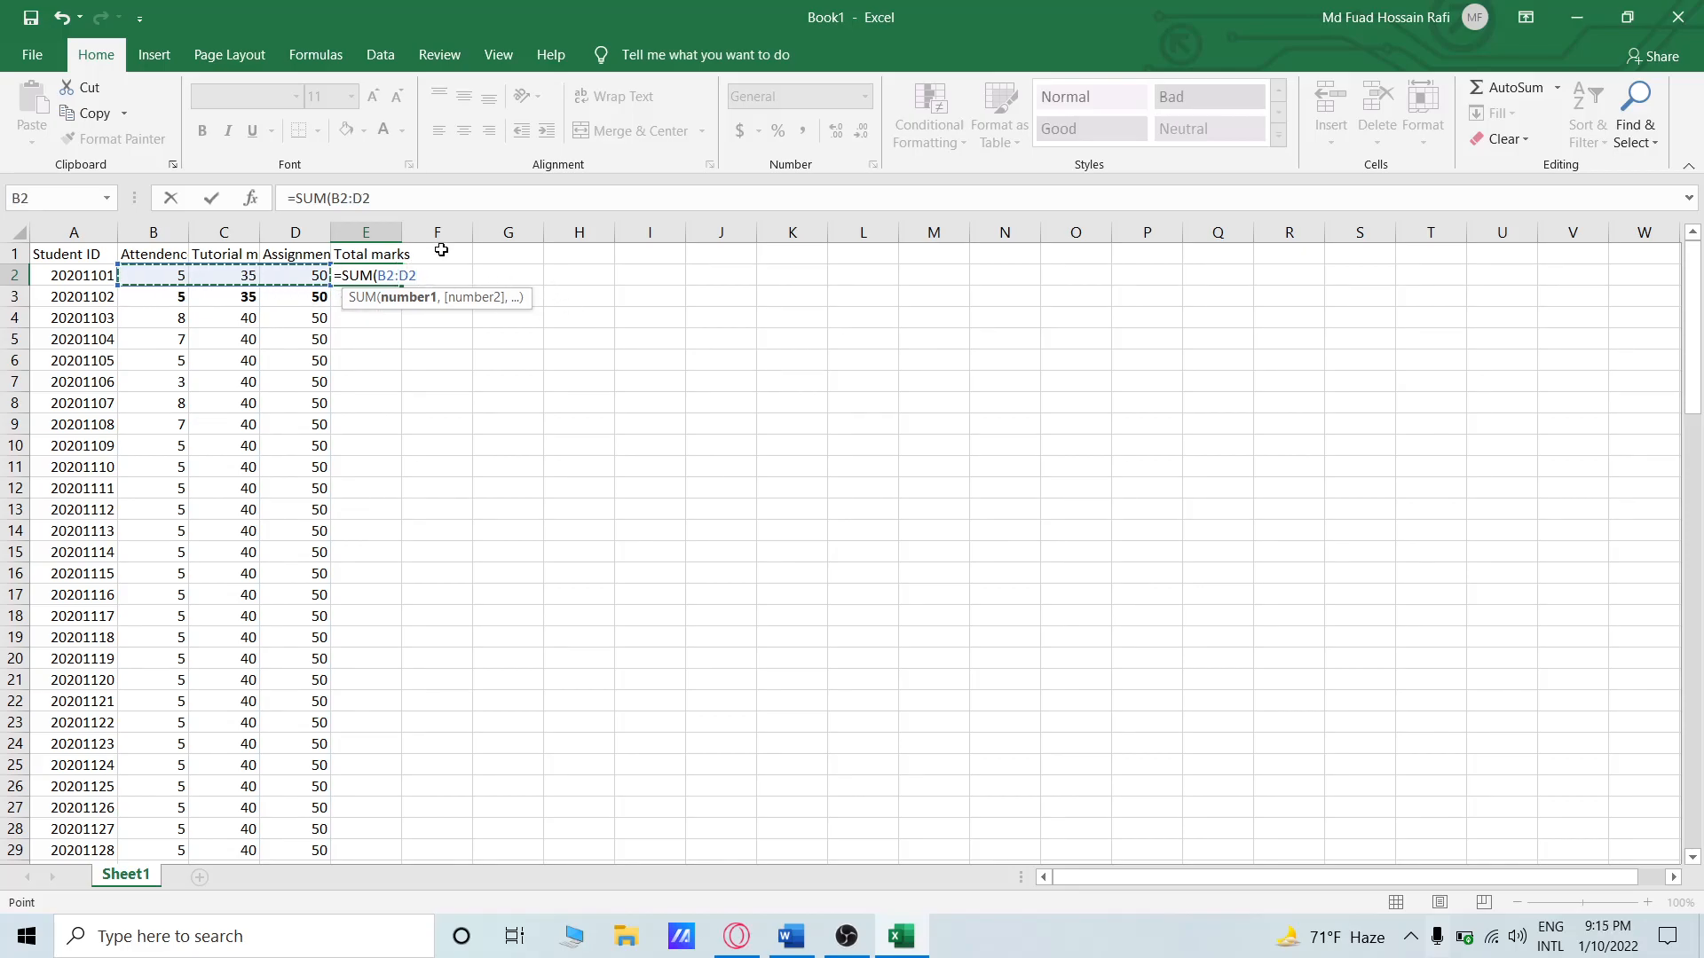
pyautogui.press('Return')
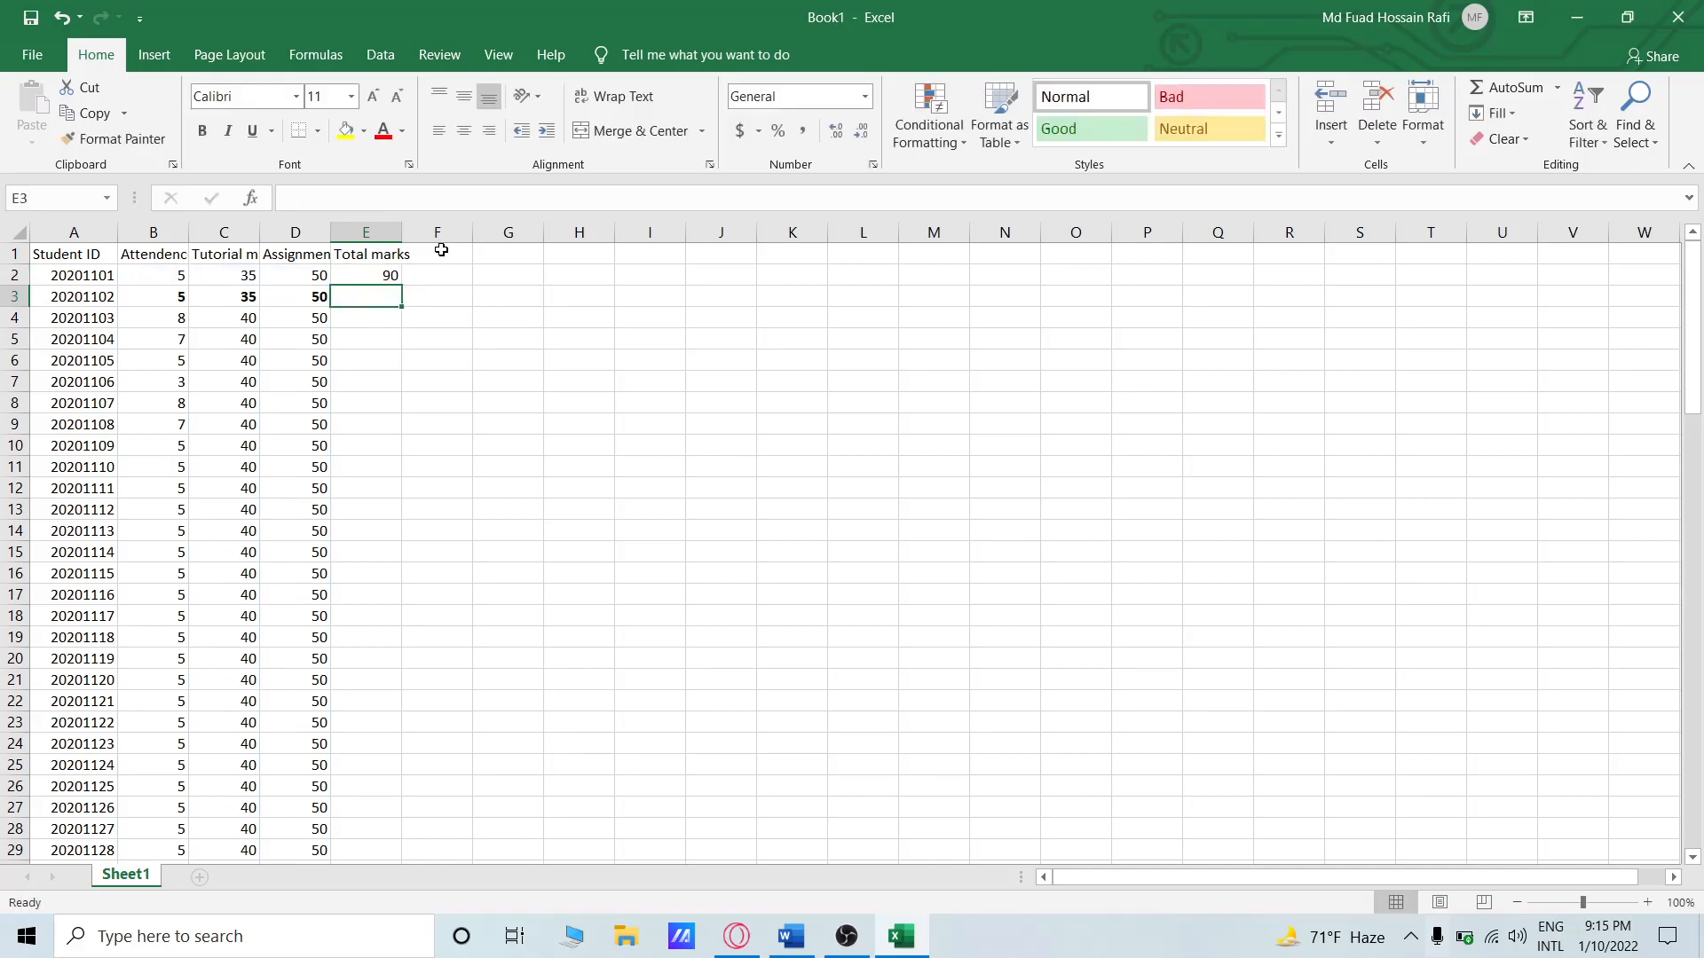
# Fill the total marks formula from E2 down to E21.
pyautogui.click(389, 275)
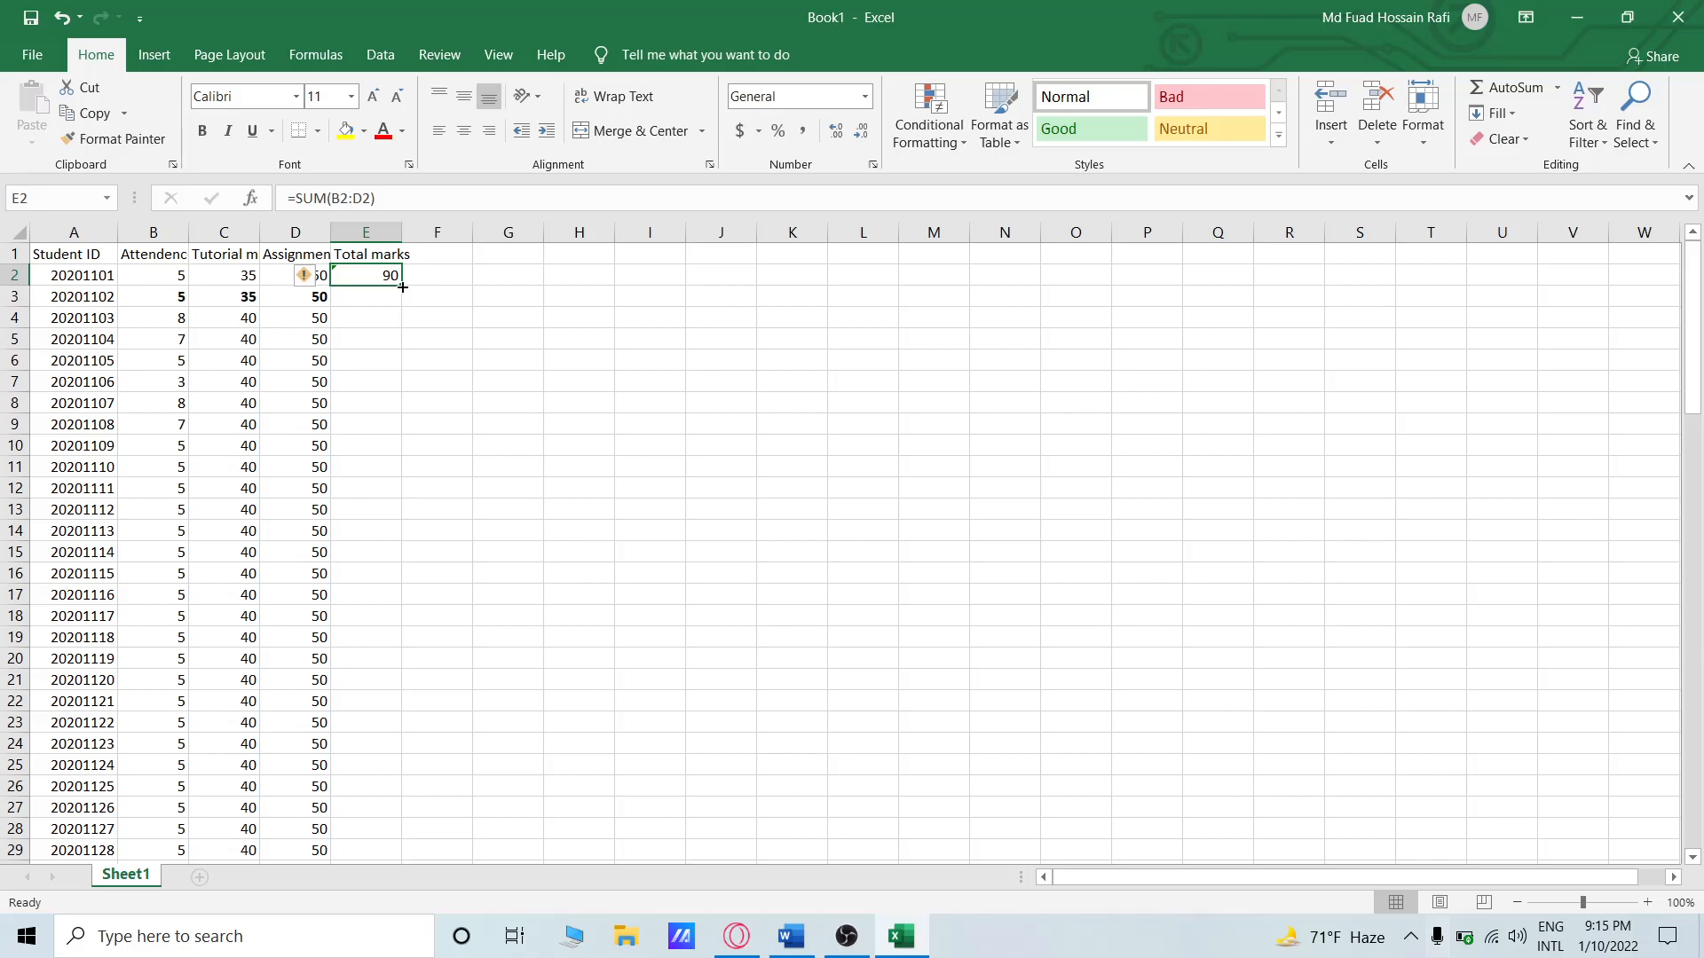
pyautogui.moveTo(400, 284); pyautogui.dragTo(364, 692)
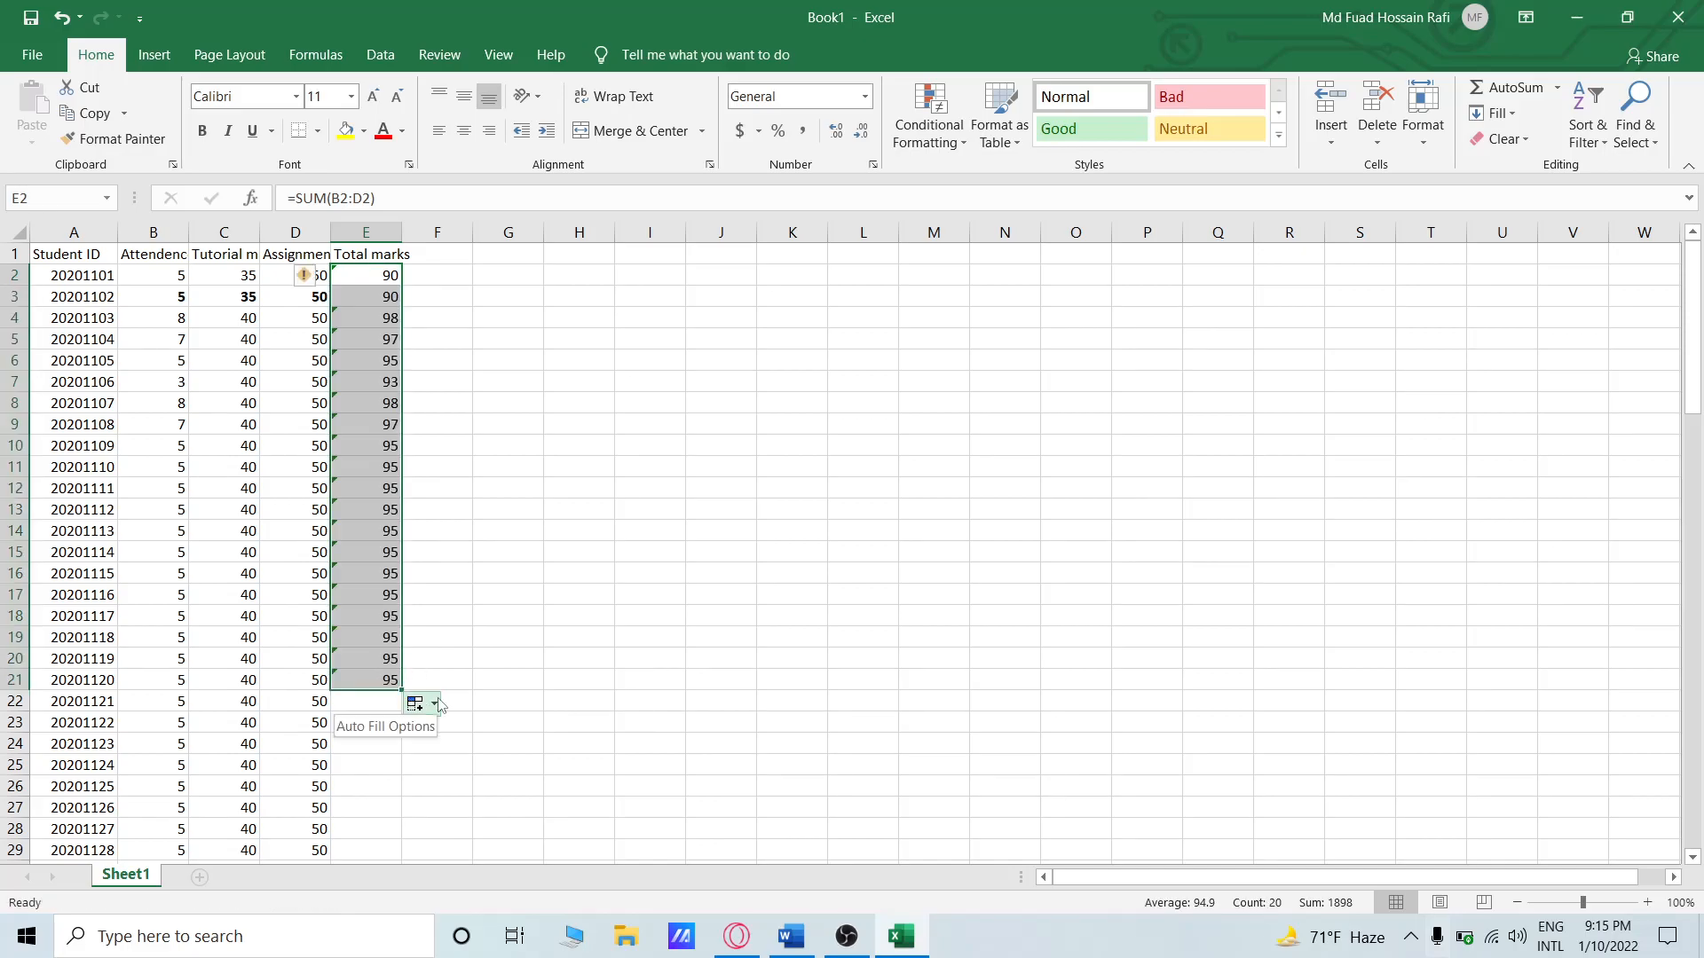
# Try the Fill Formatting Only option on the filled totals in E2:E21 and switch back to Copy Cells.
pyautogui.click(441, 706)
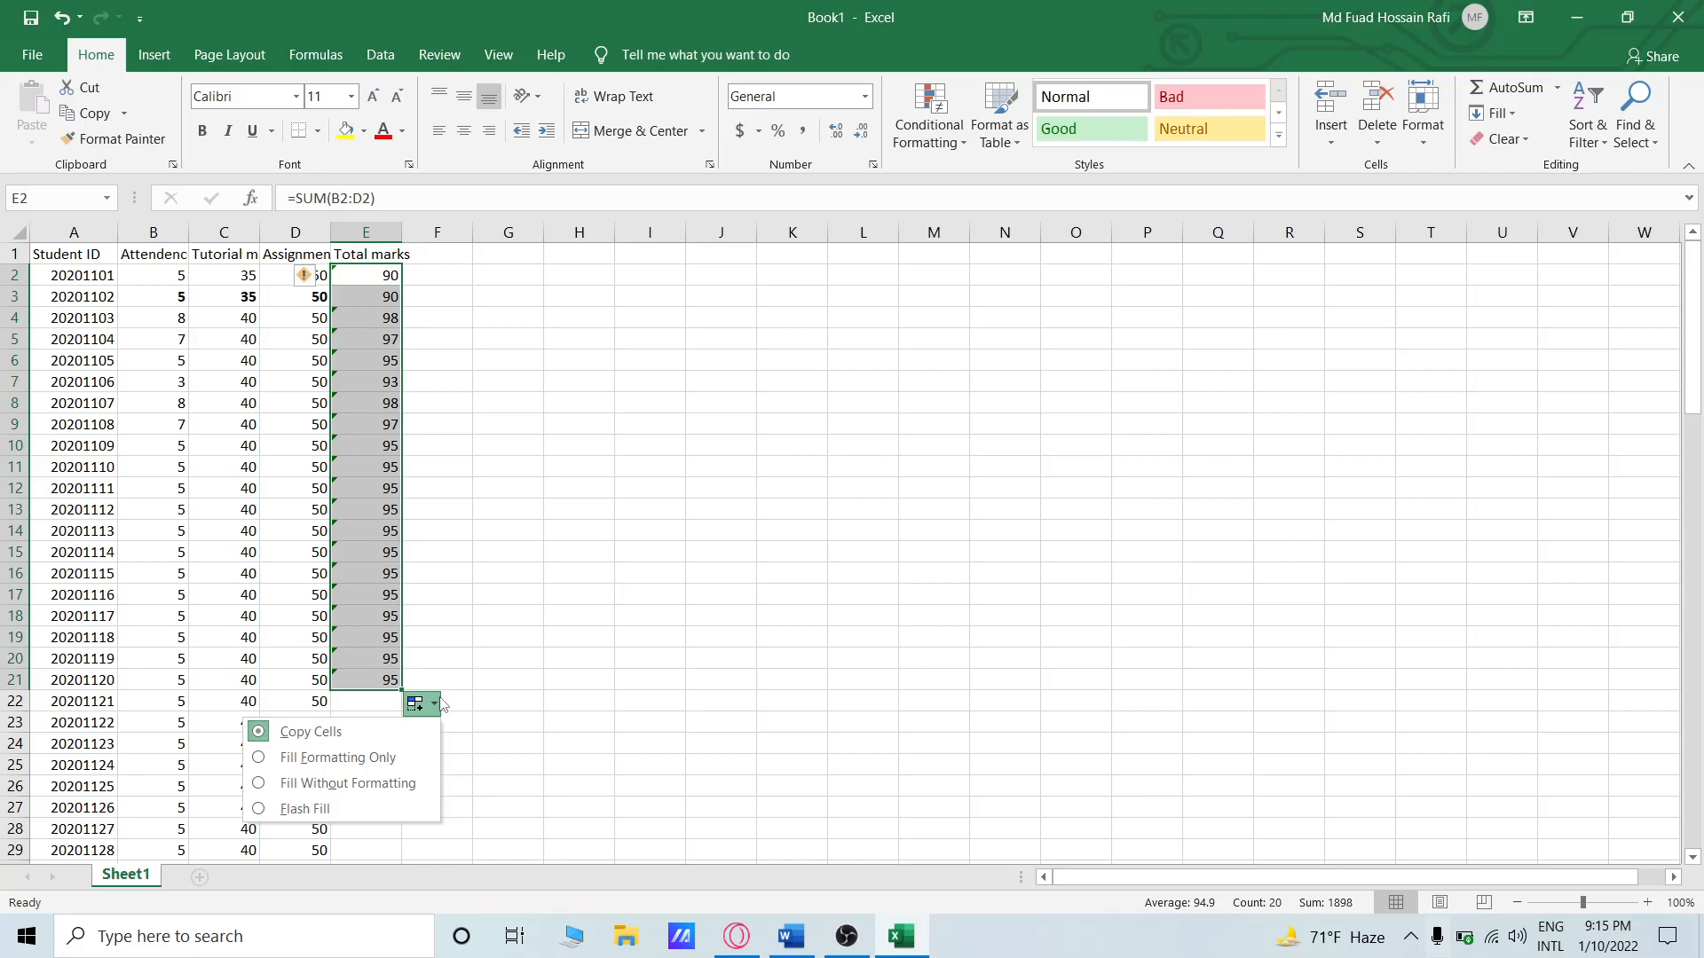
pyautogui.click(392, 756)
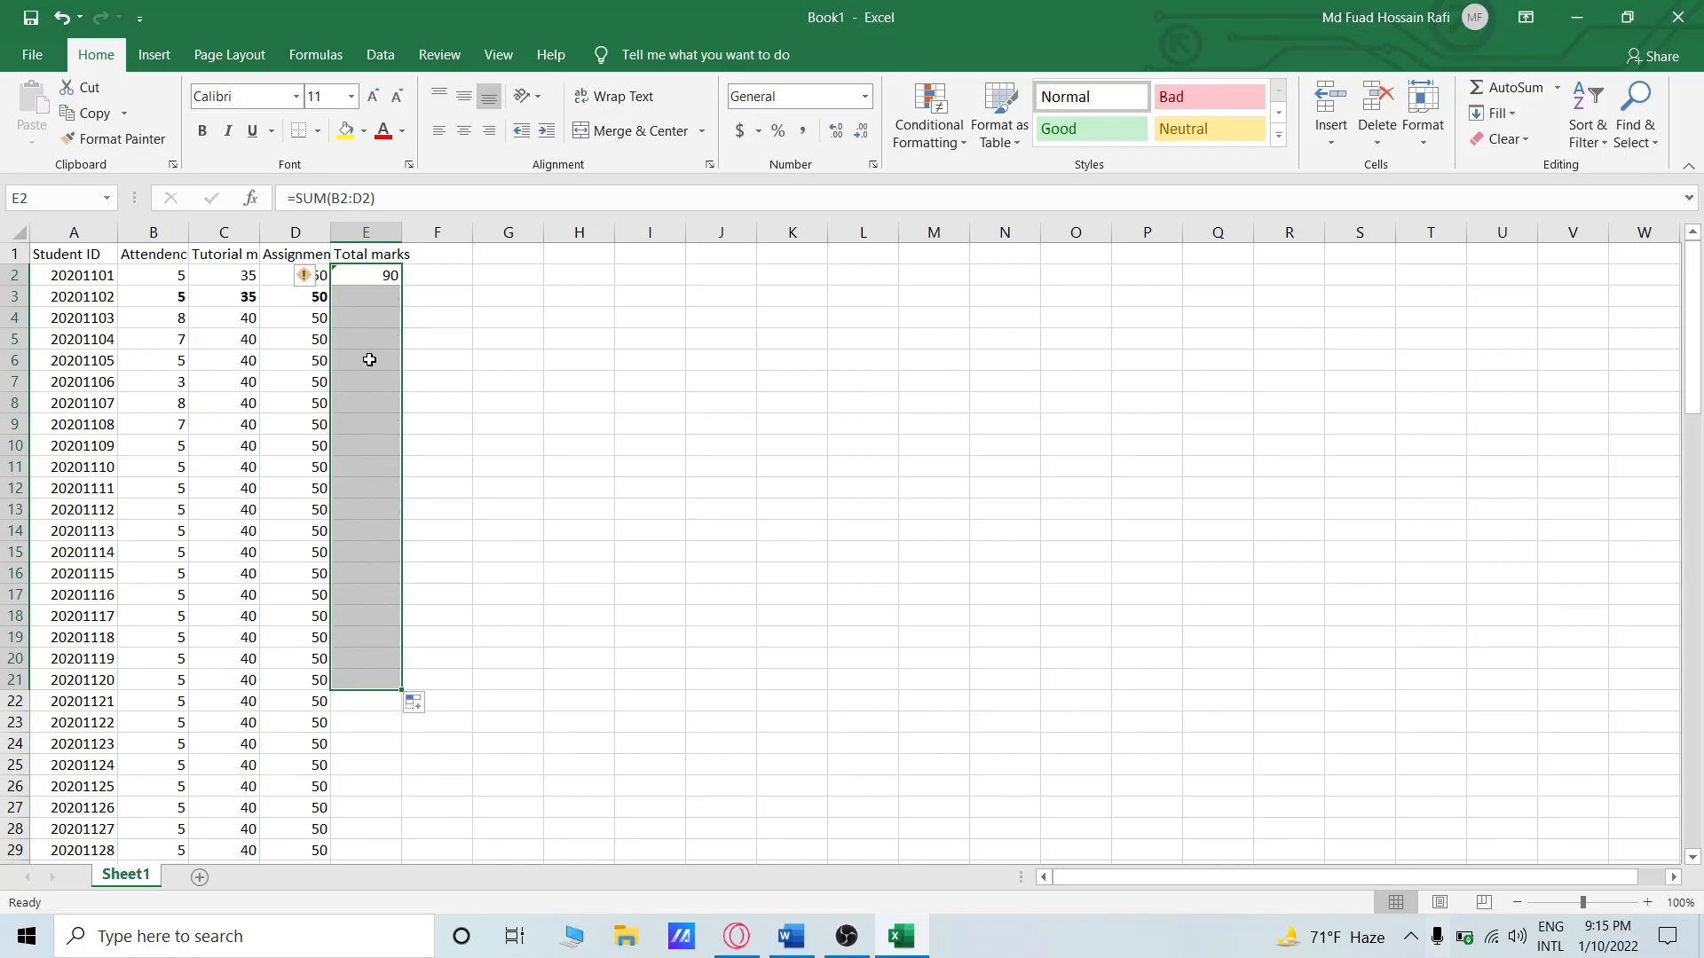
pyautogui.click(414, 703)
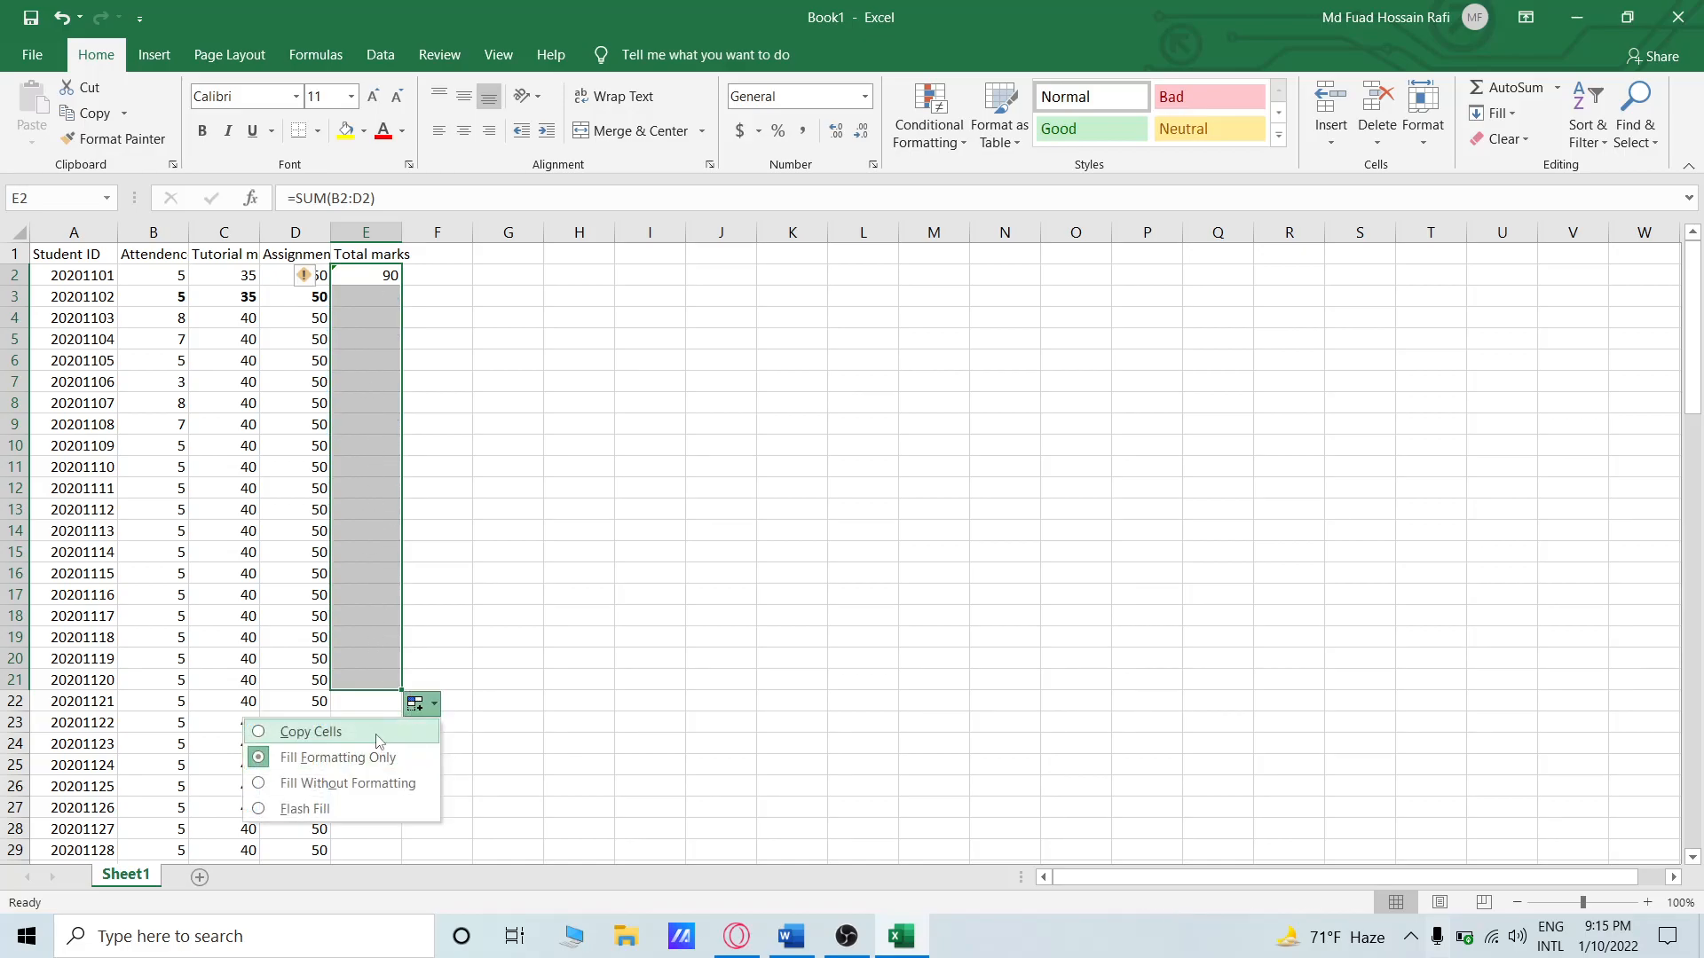
pyautogui.click(371, 731)
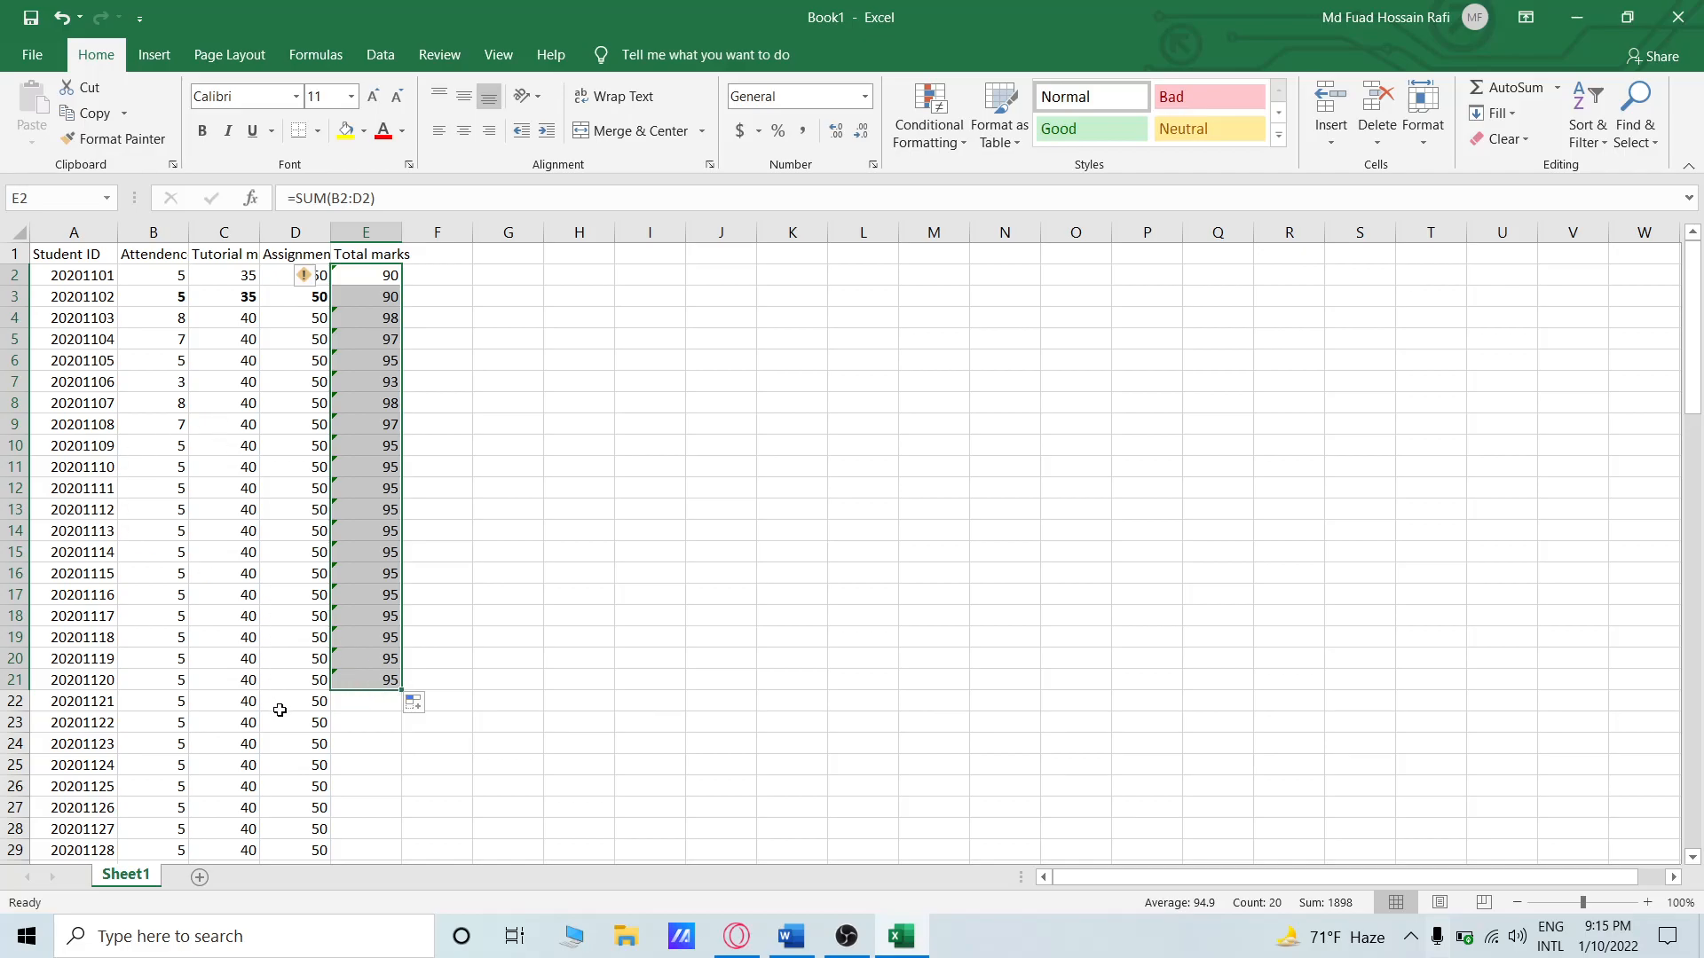
# Extend the total marks formula down to E101 so that all 100 students are covered, and deselect the range.
pyautogui.moveTo(402, 688); pyautogui.dragTo(386, 780)
pyautogui.scroll(4, 506, 750)
pyautogui.scroll(-6, 505, 794)
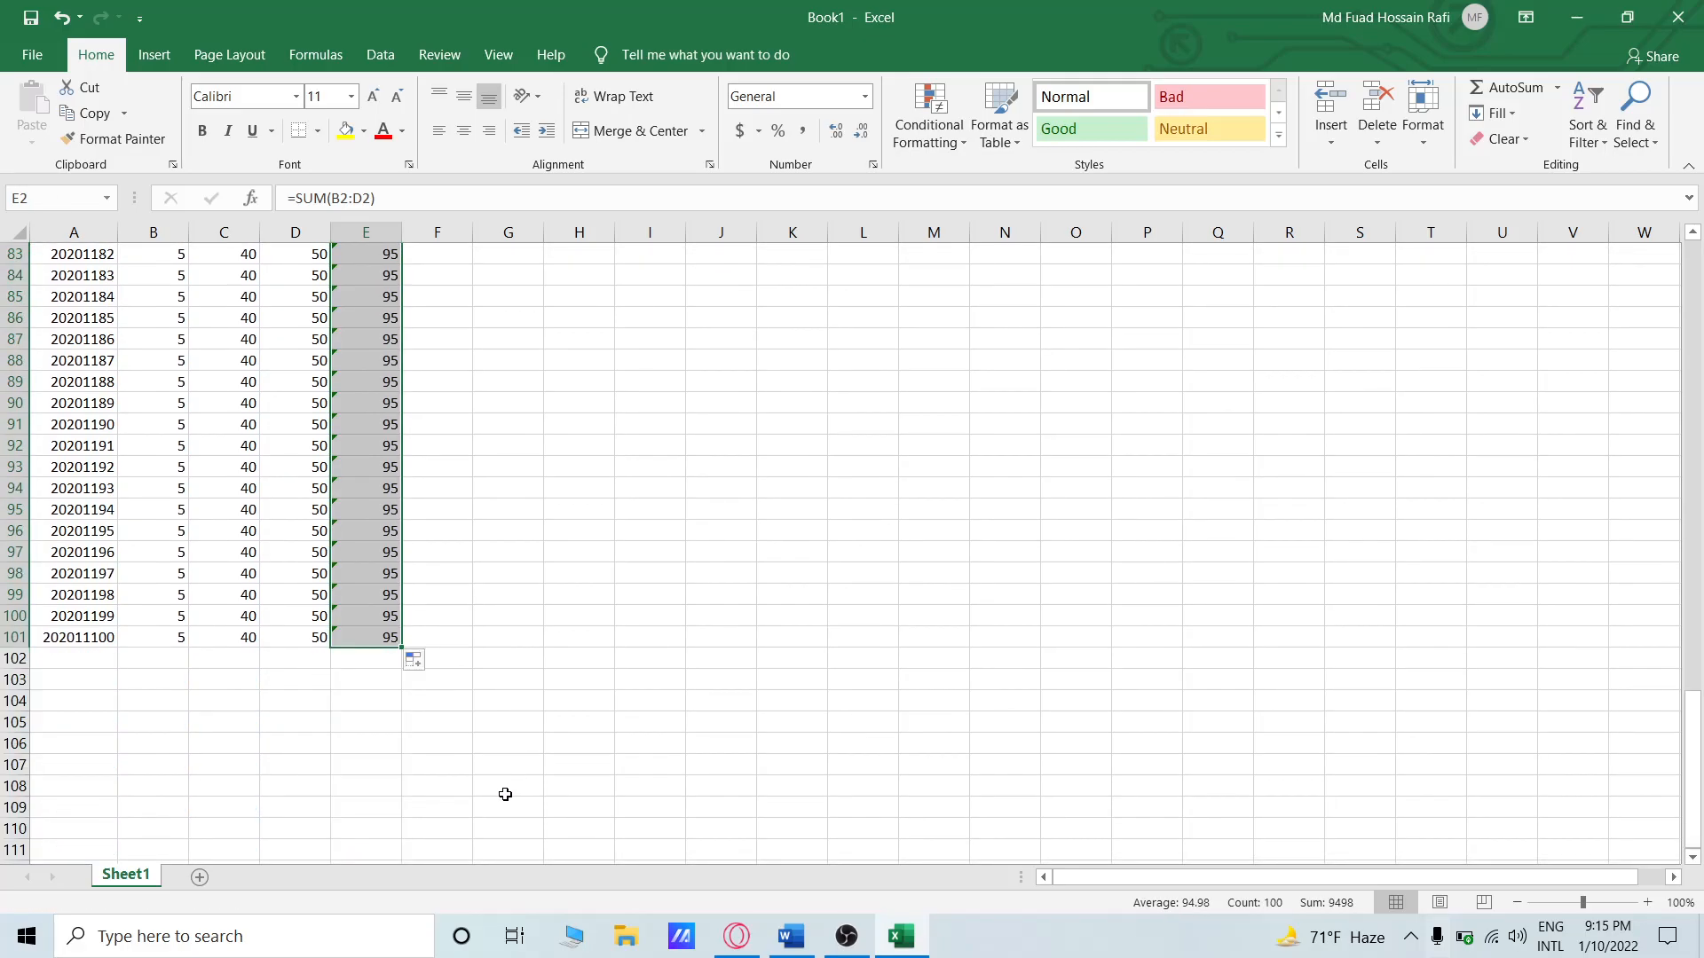
pyautogui.scroll(20, 505, 794)
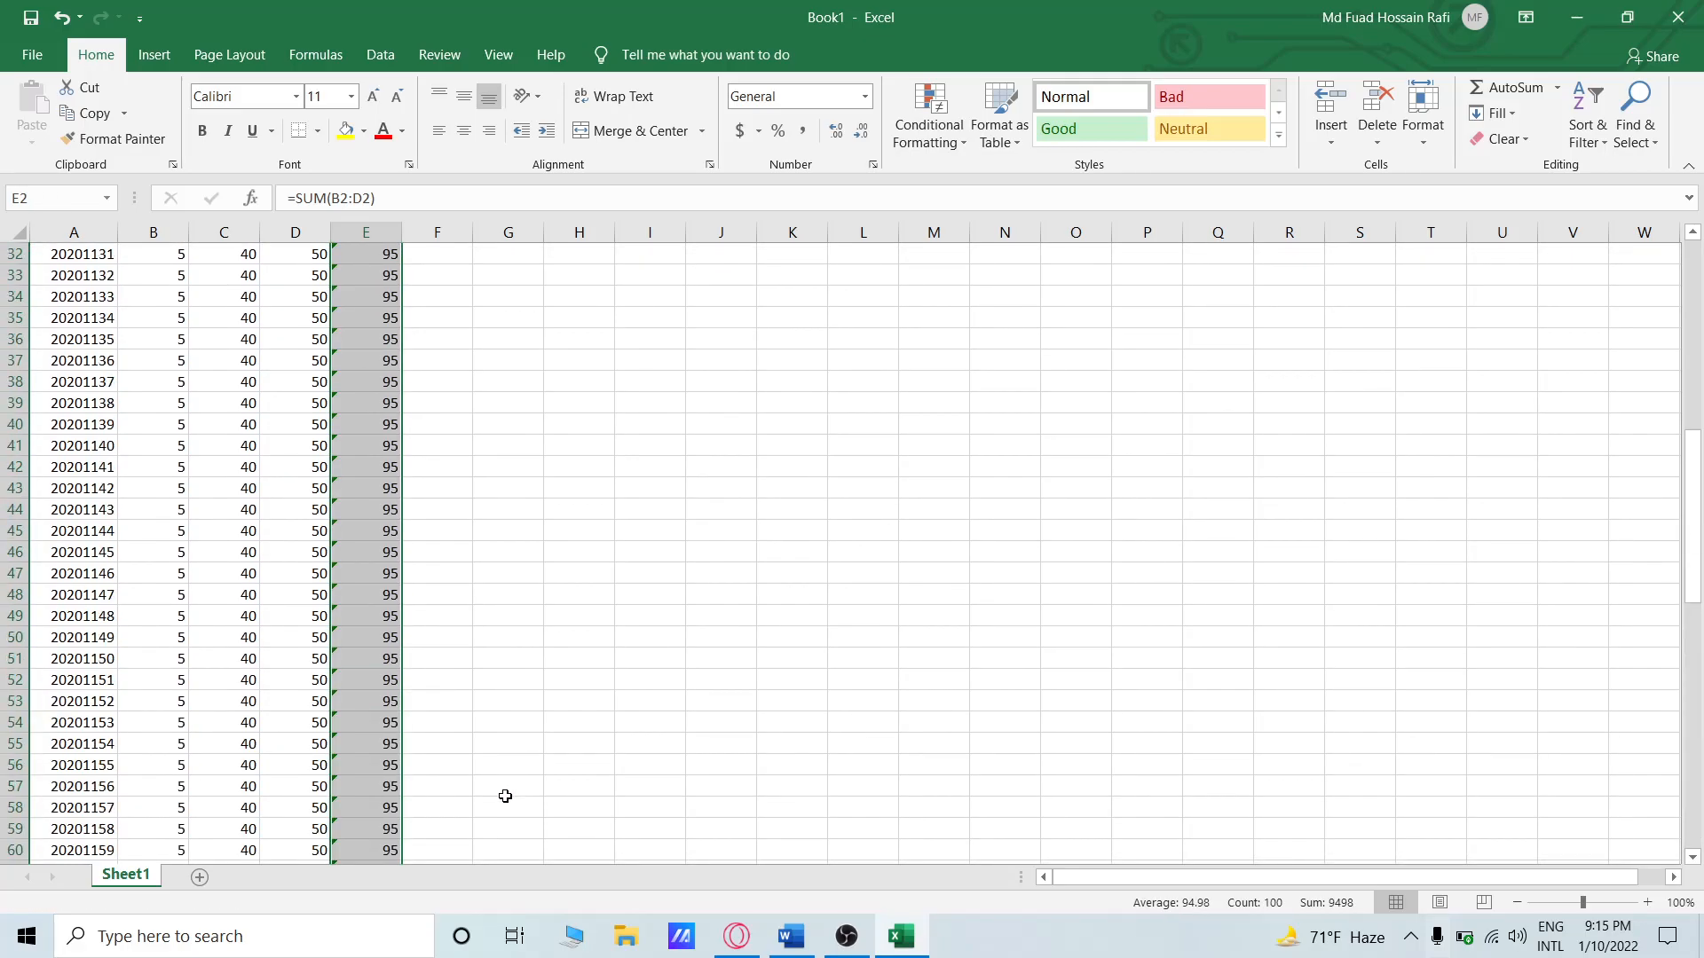
pyautogui.click(518, 405)
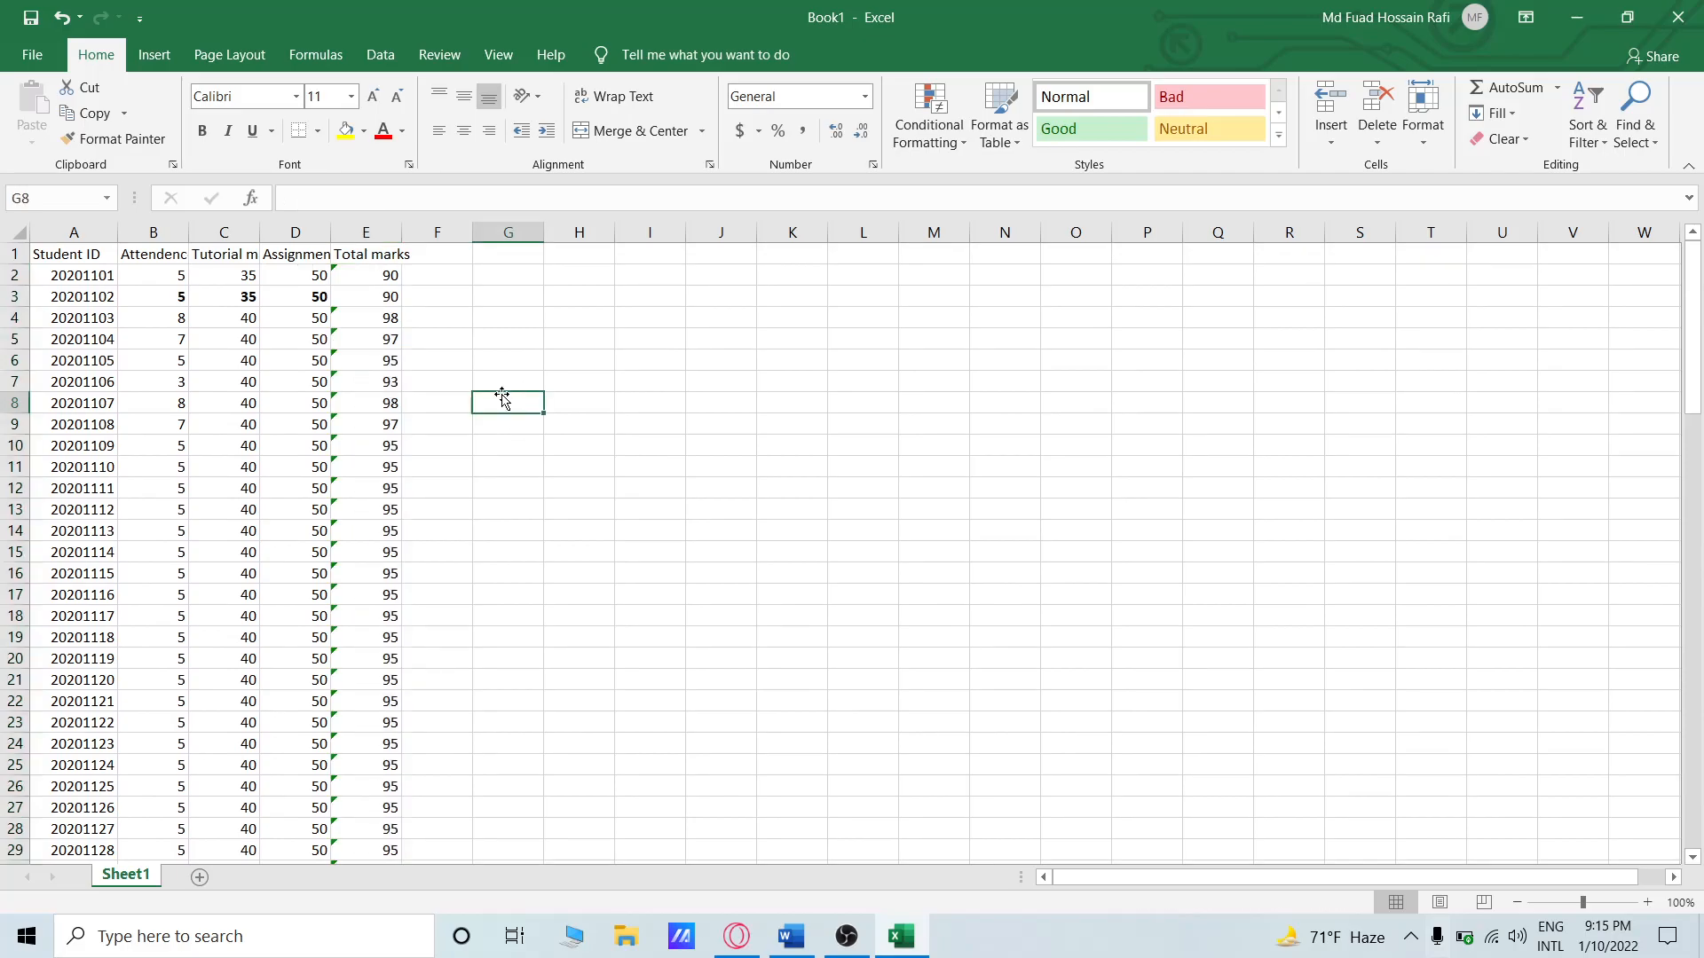
# Switch to the INDEX document in Word and highlight "completed with grade point" in the requirements of item 3.
pyautogui.click(430, 273)
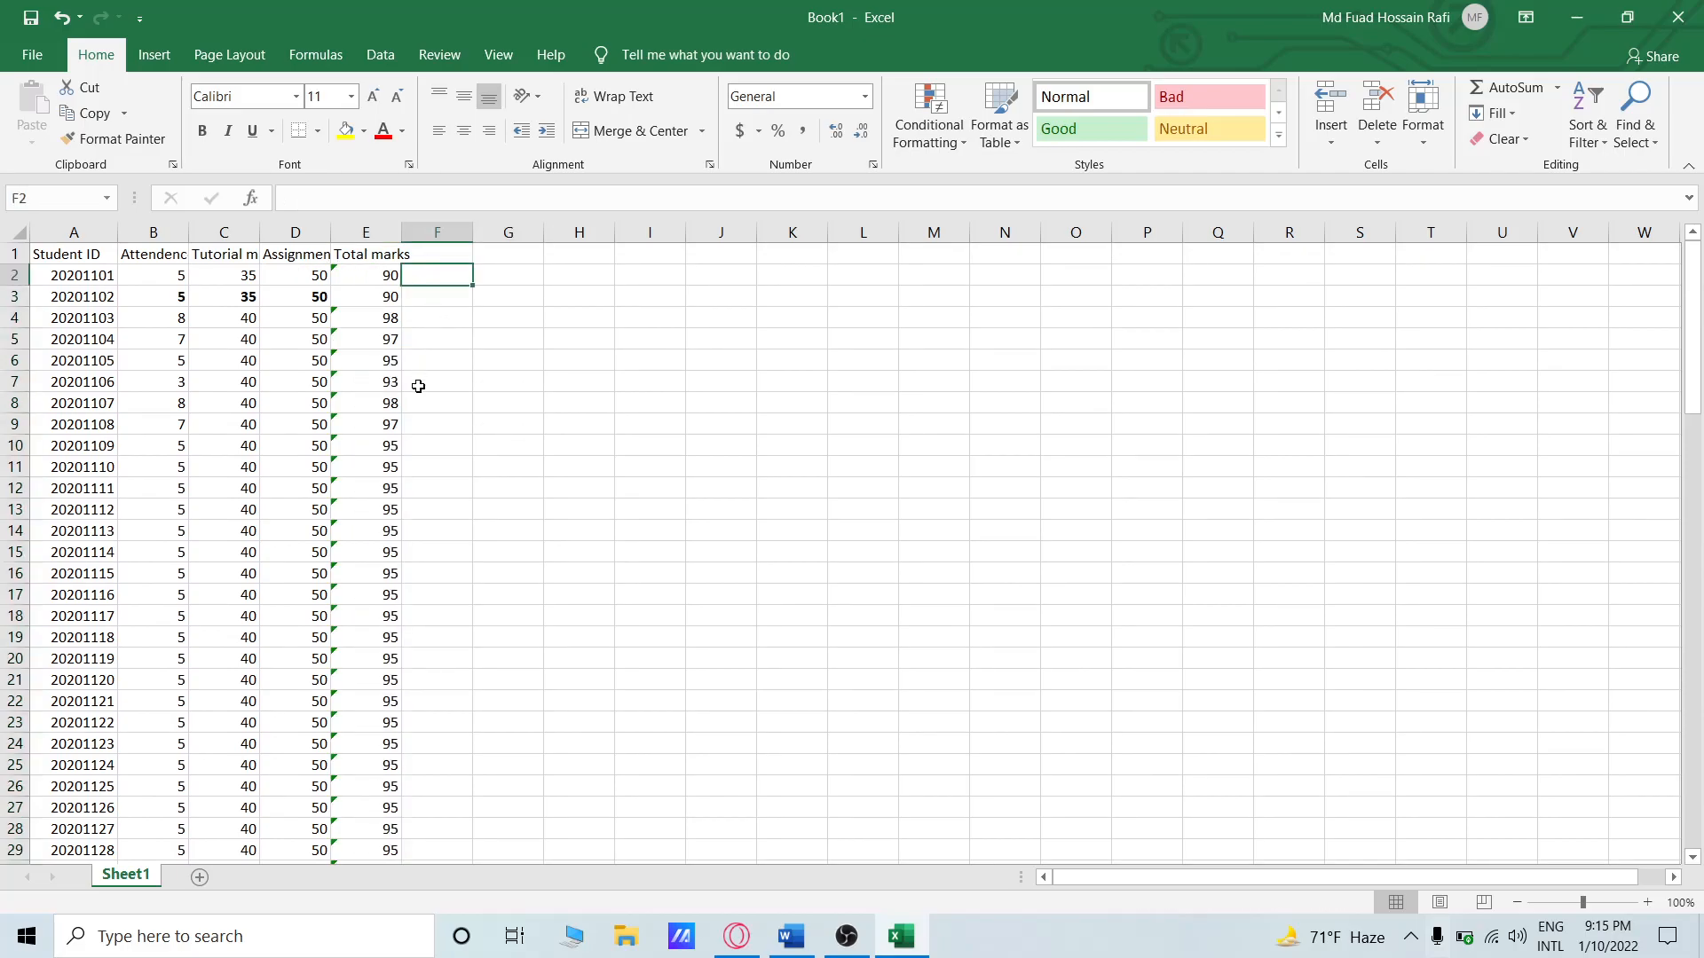
pyautogui.scroll(-3, 426, 444)
pyautogui.scroll(3, 433, 496)
pyautogui.click(789, 939)
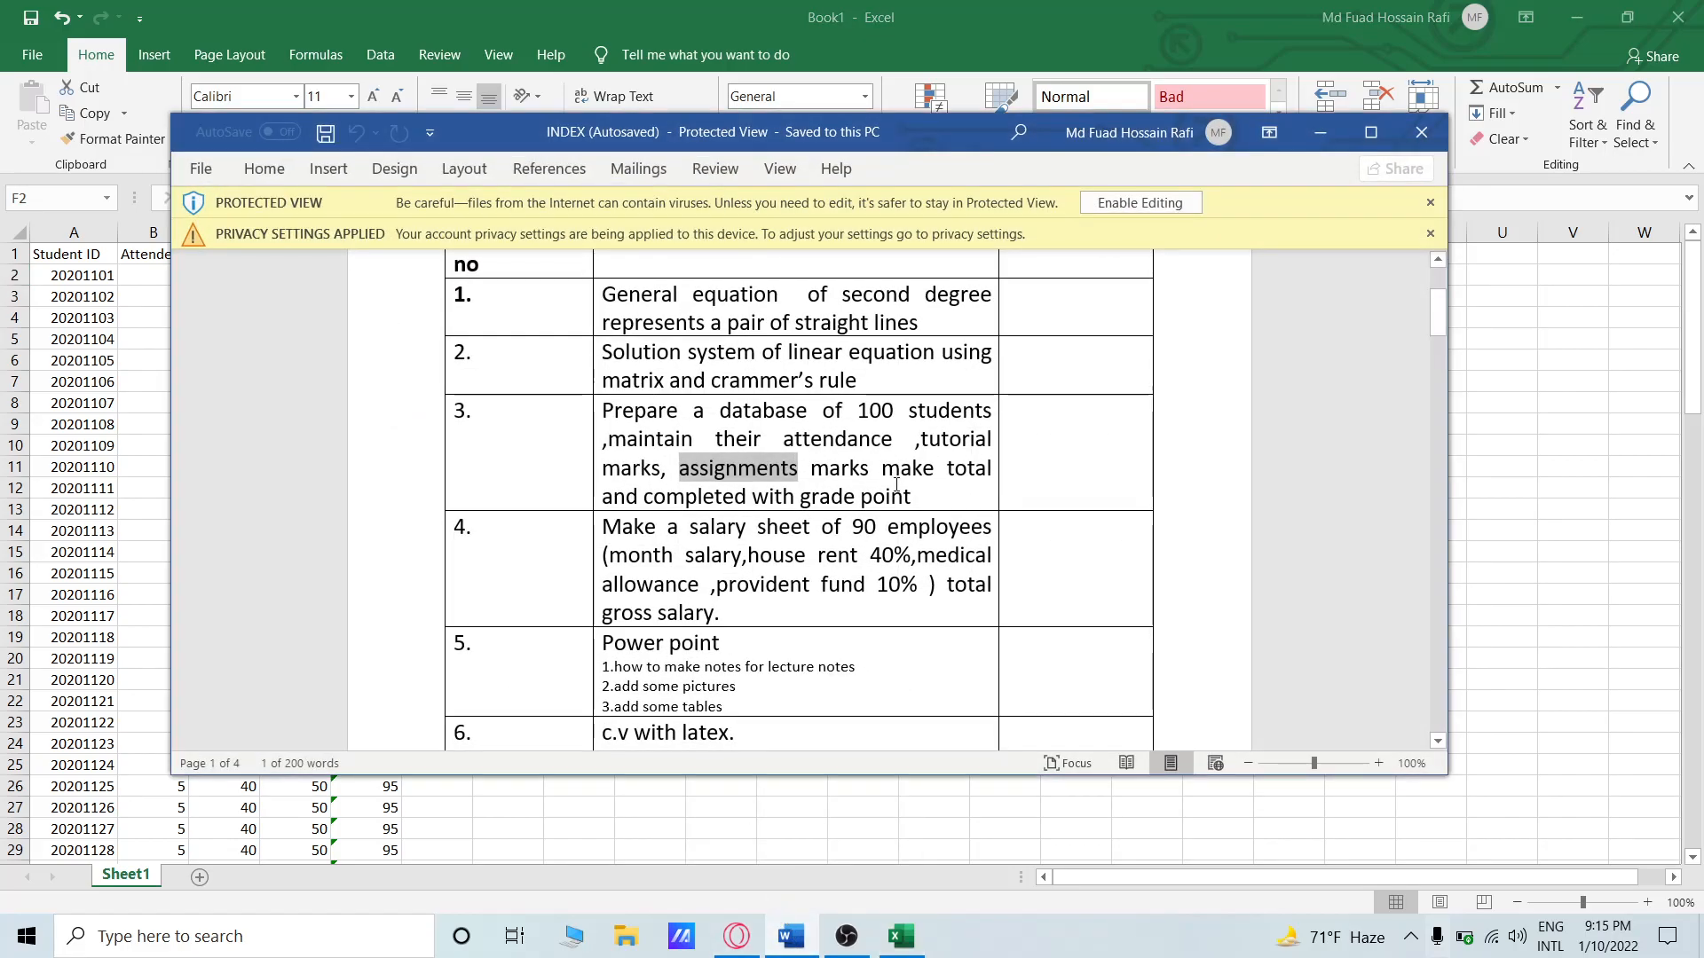
pyautogui.click(640, 515)
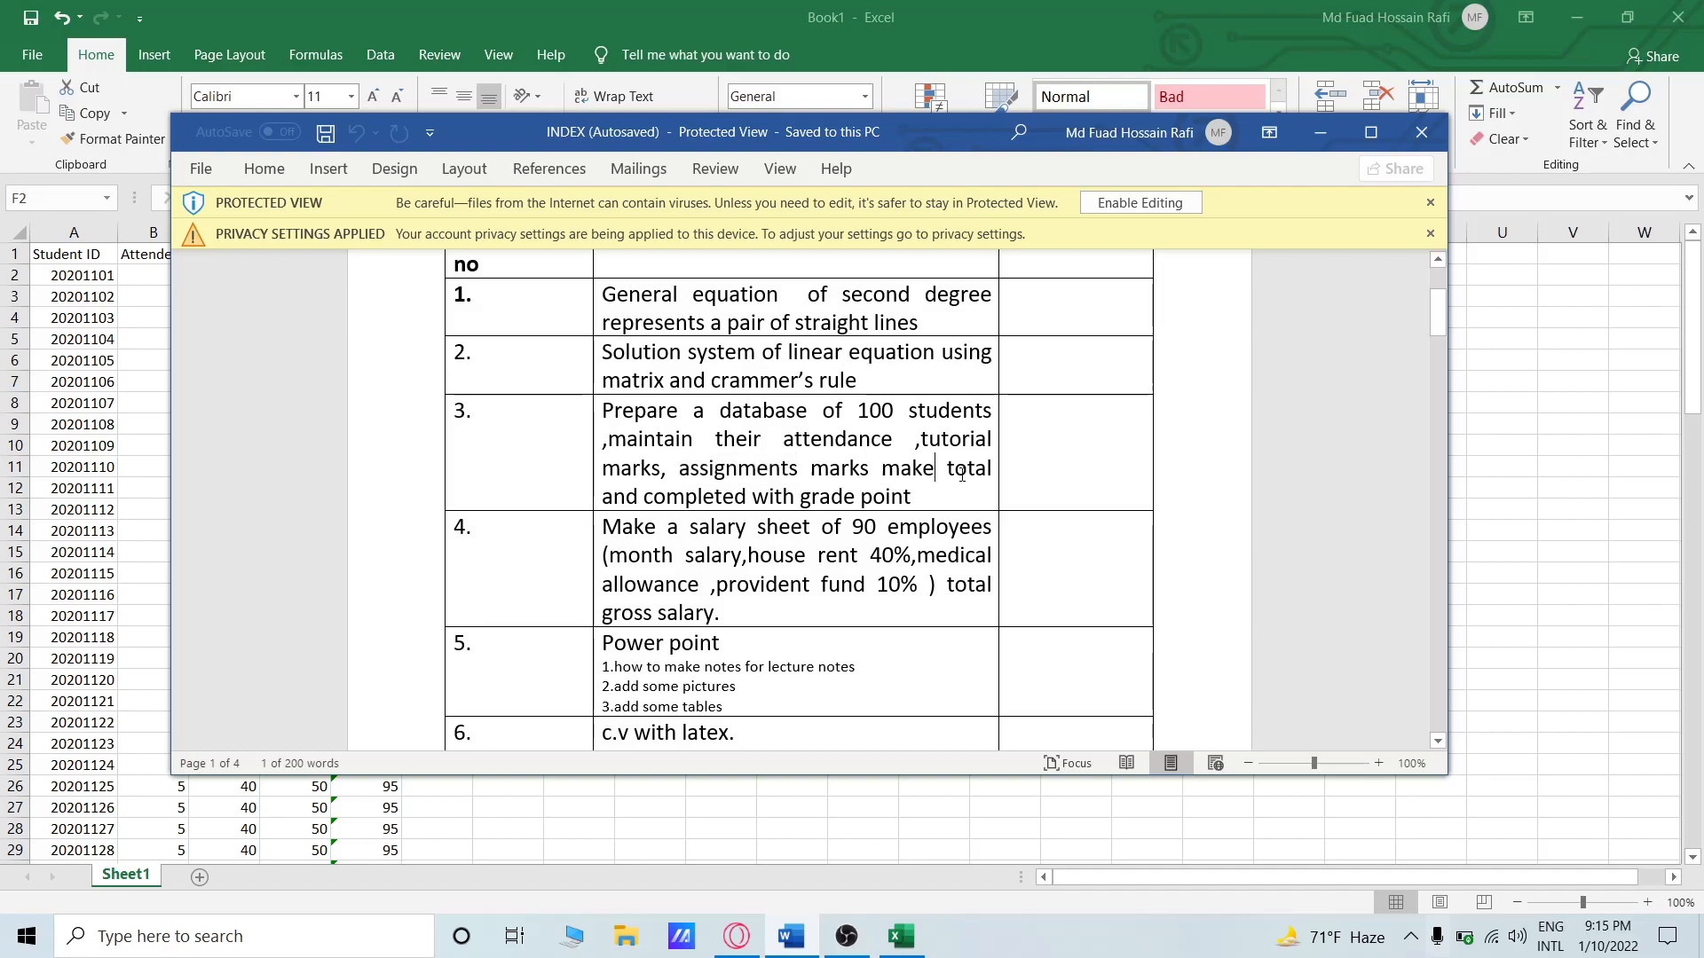
pyautogui.moveTo(643, 503); pyautogui.dragTo(909, 510)
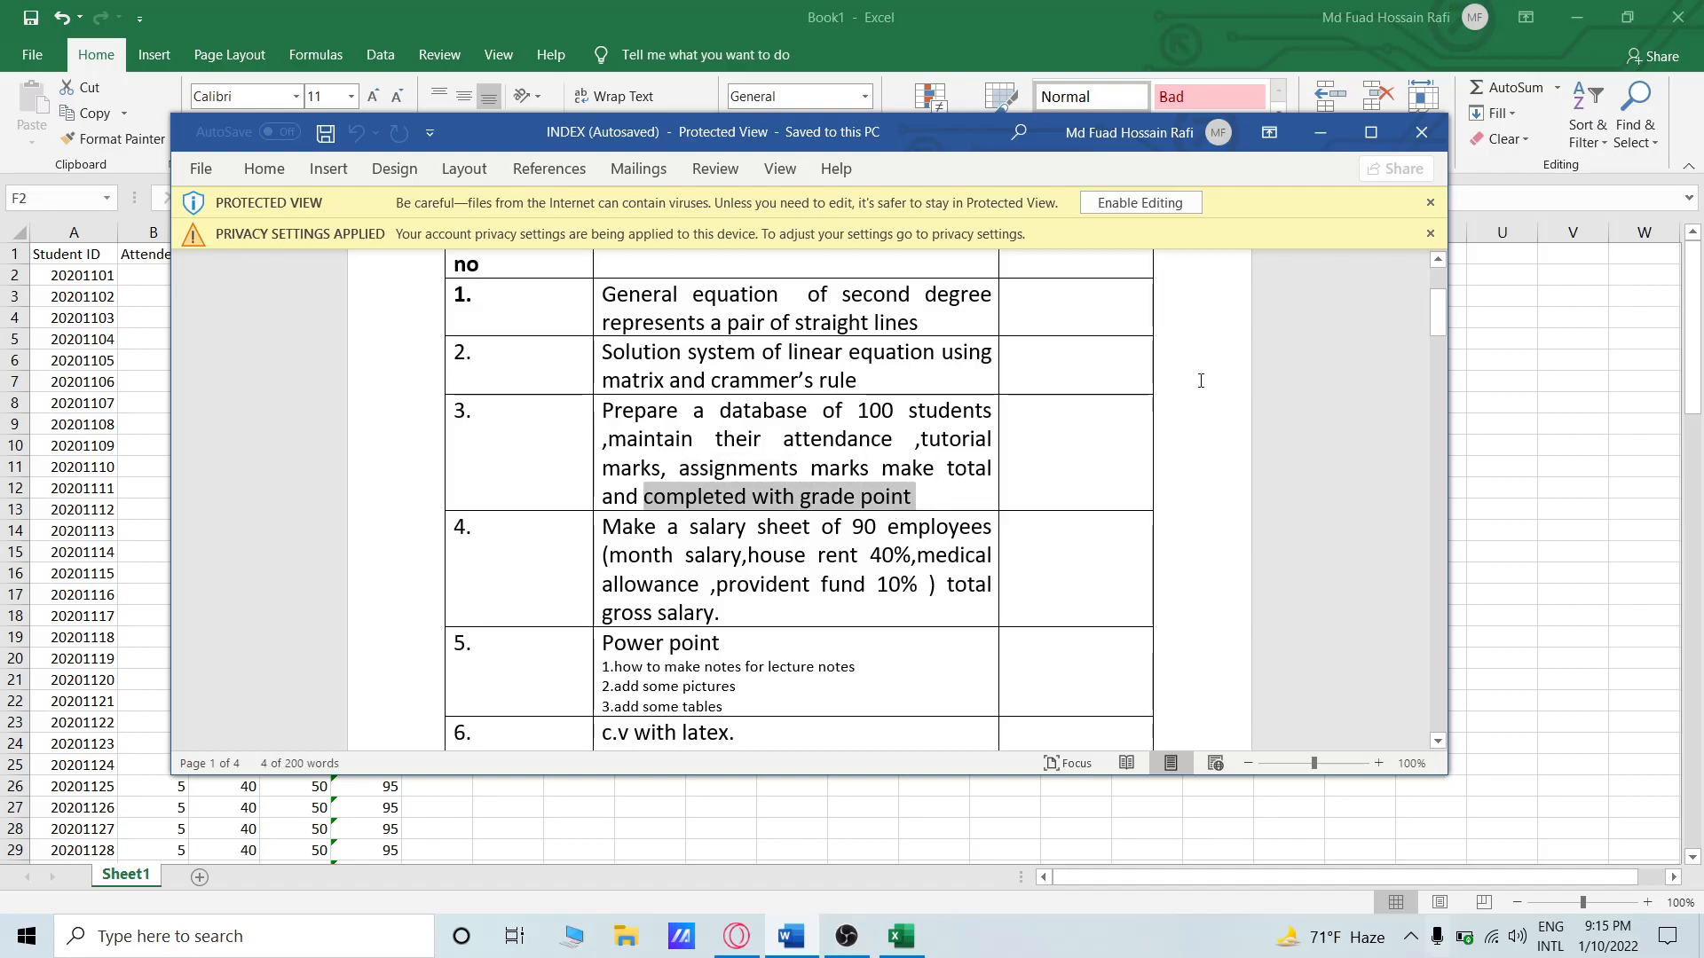
# Return to the Excel workbook and add the header "Grade point" in cell F1.
pyautogui.click(1331, 135)
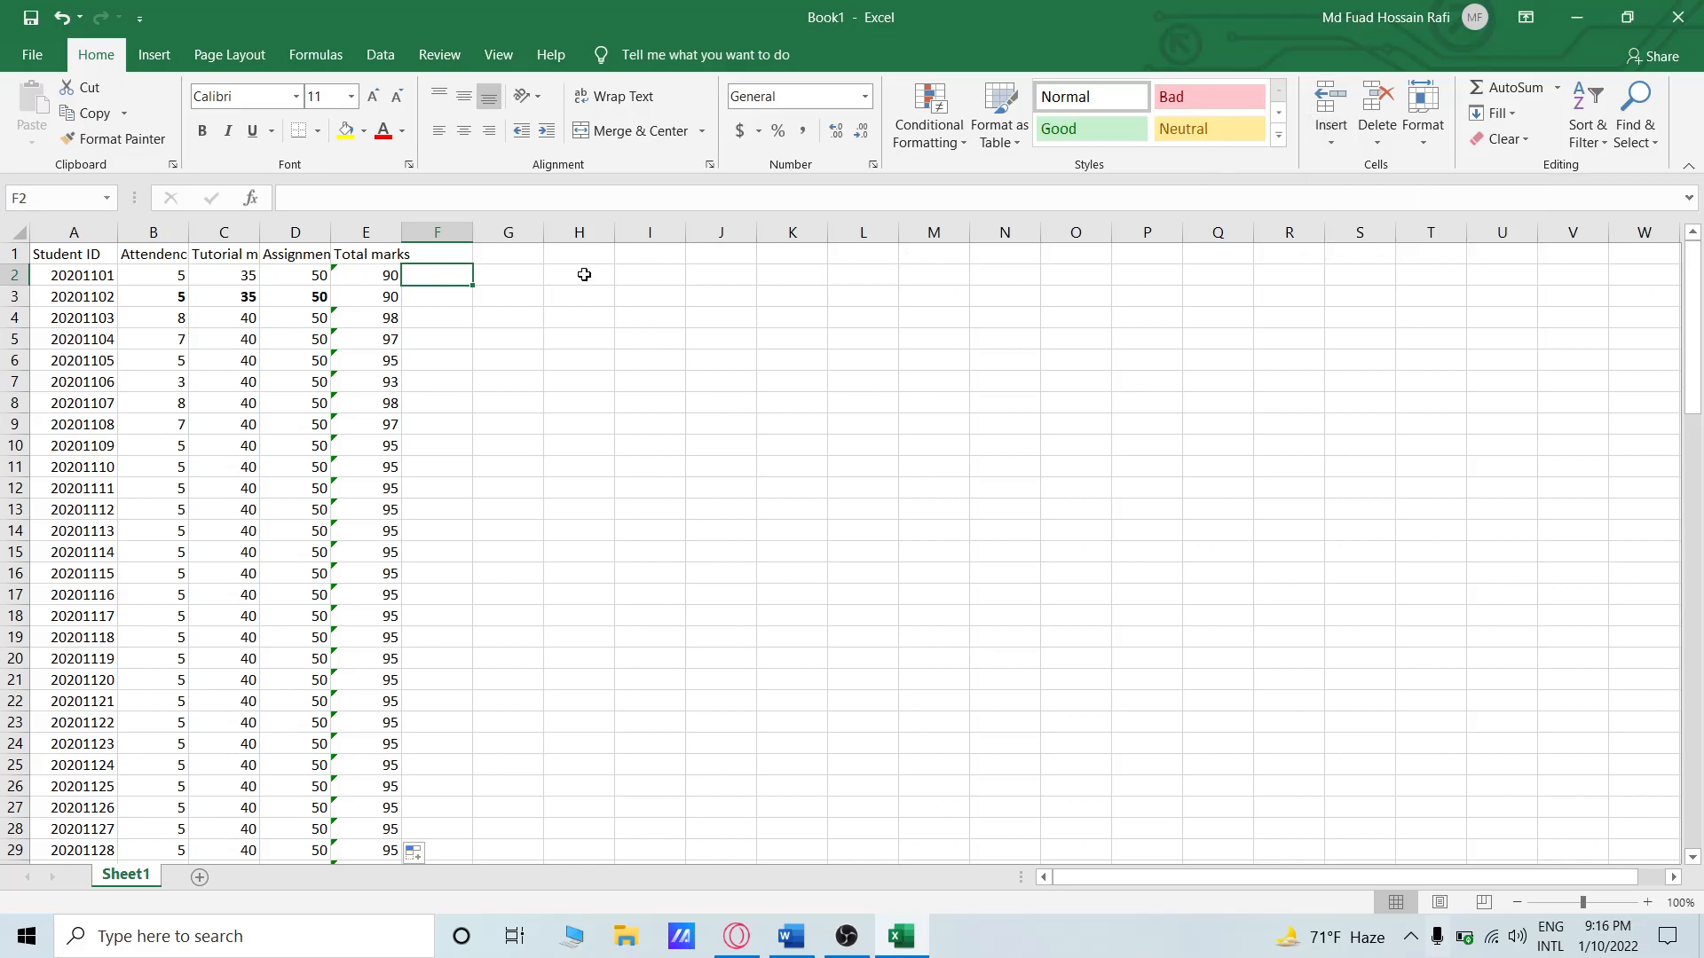
pyautogui.click(463, 254)
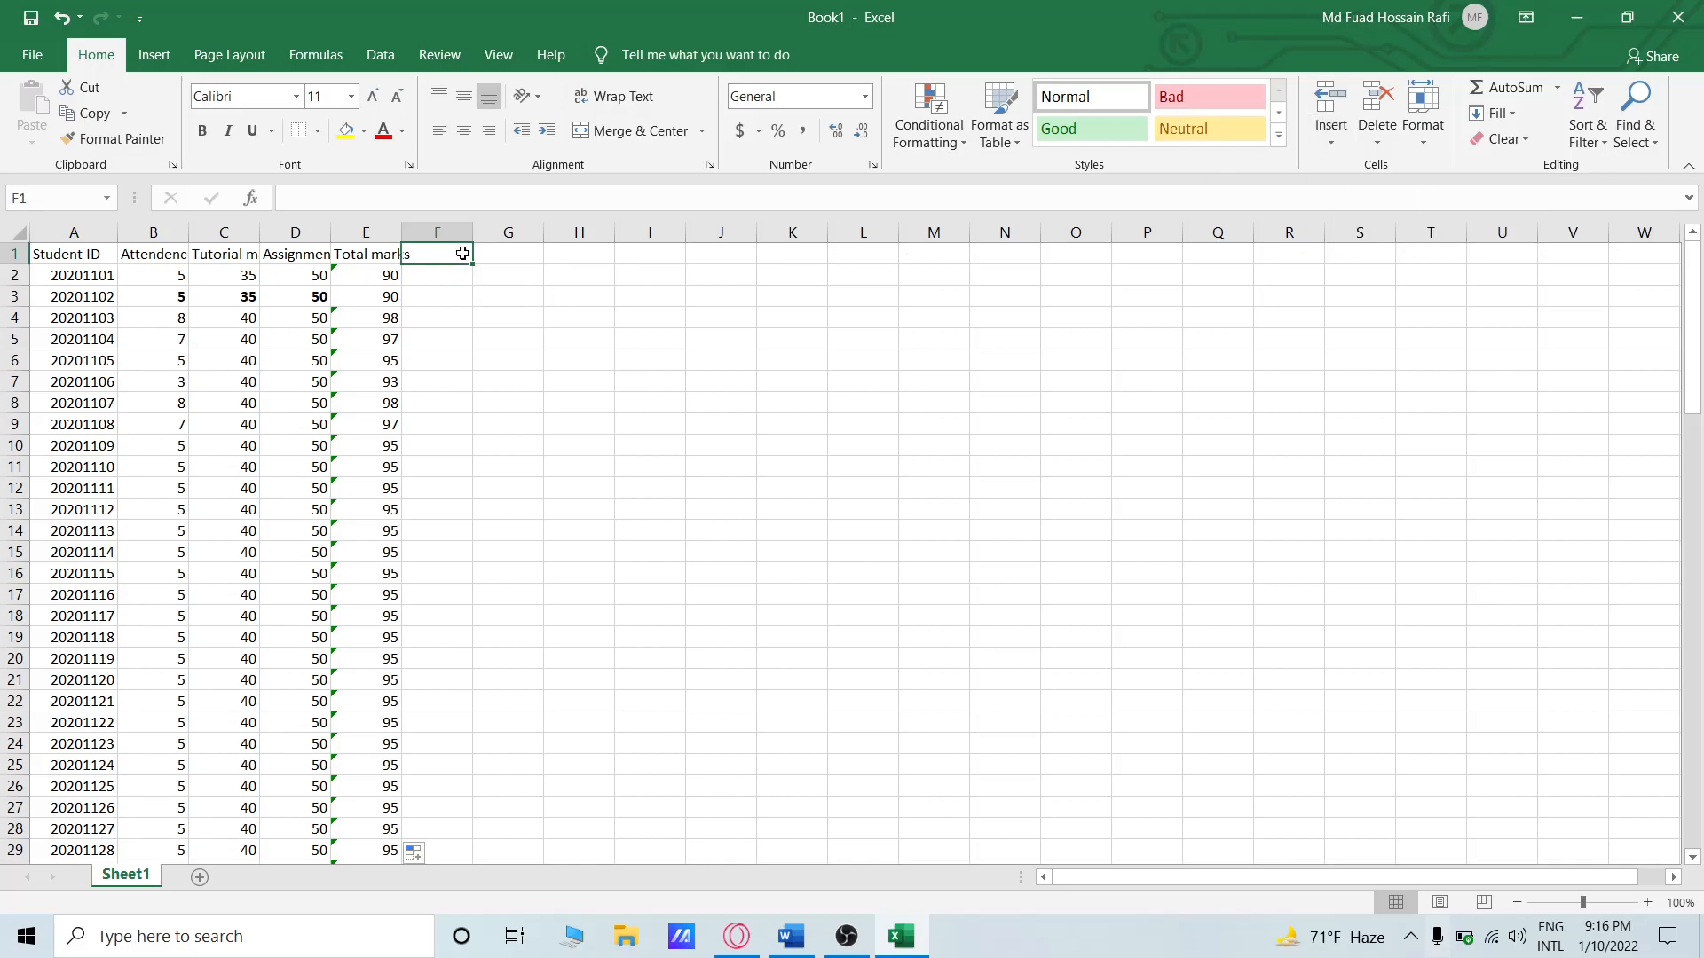
pyautogui.write('Grade point')
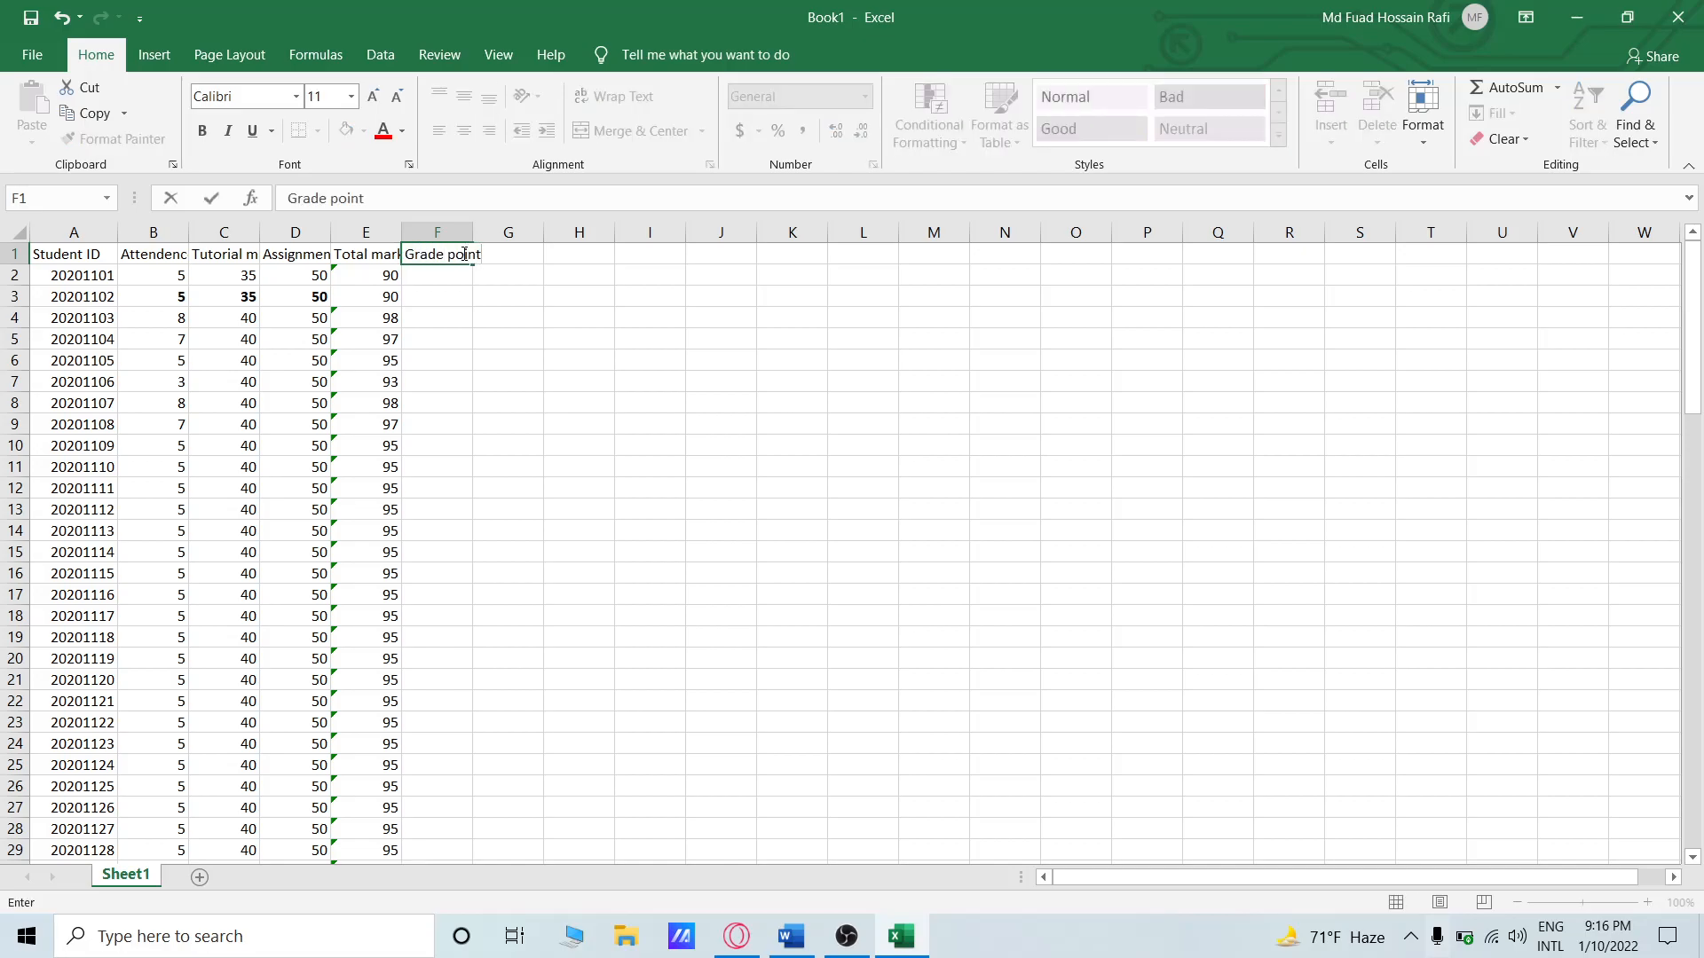
pyautogui.press('Return')
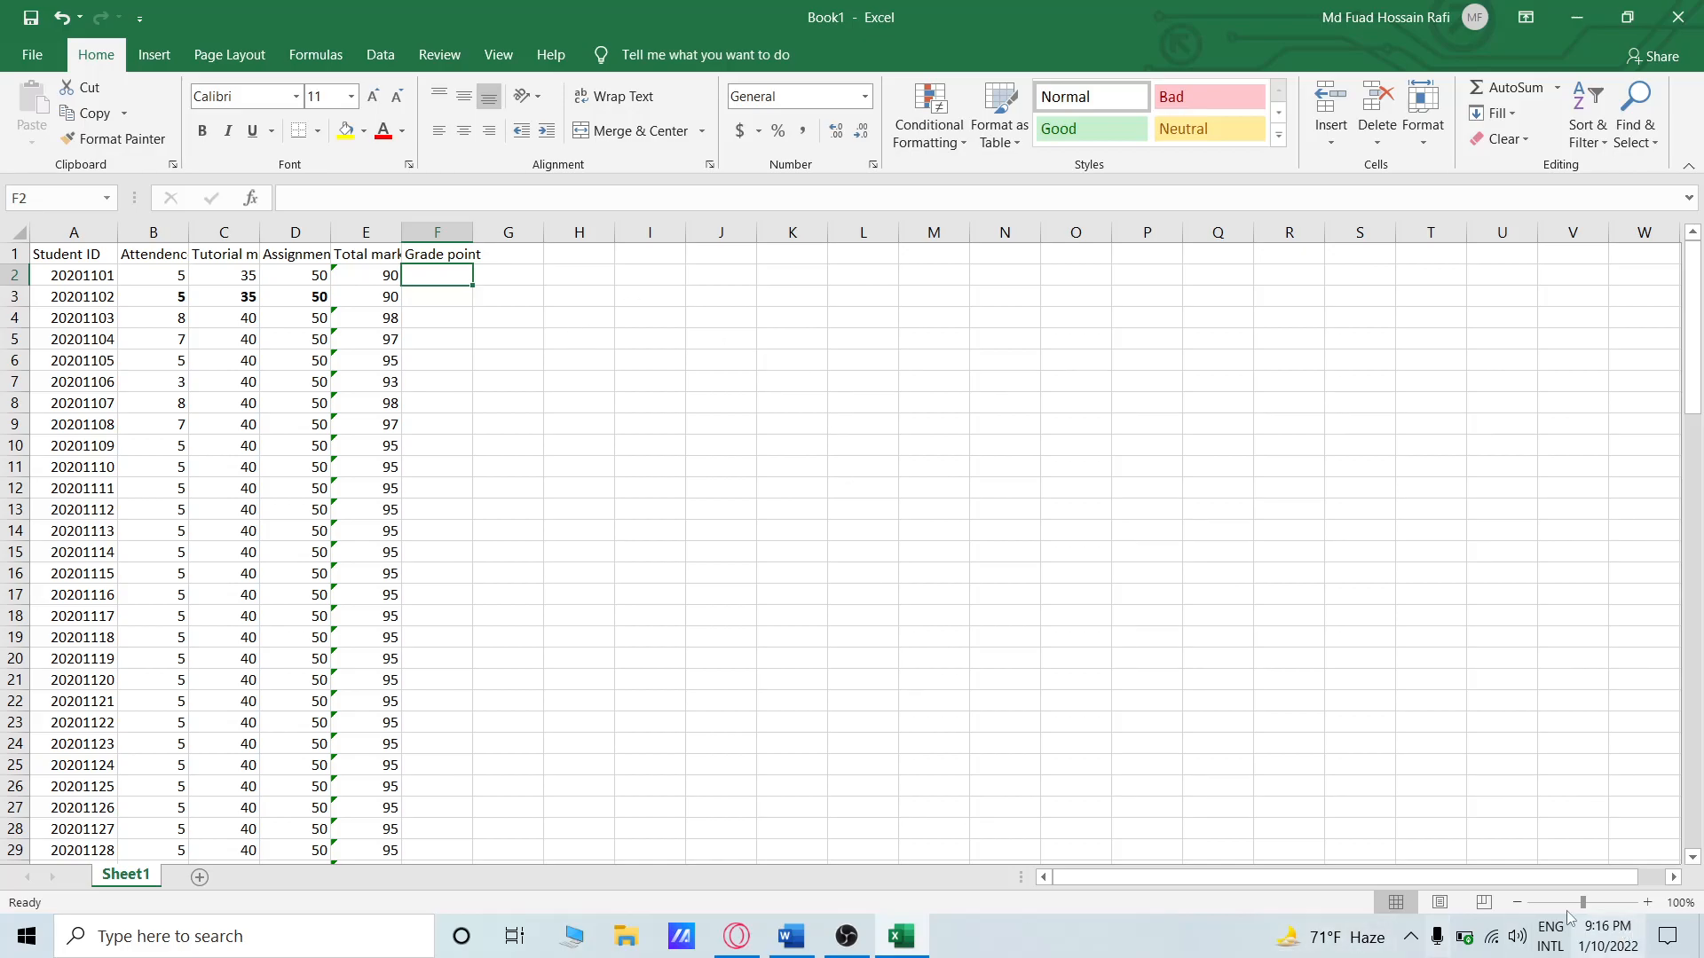
pyautogui.click(1462, 938)
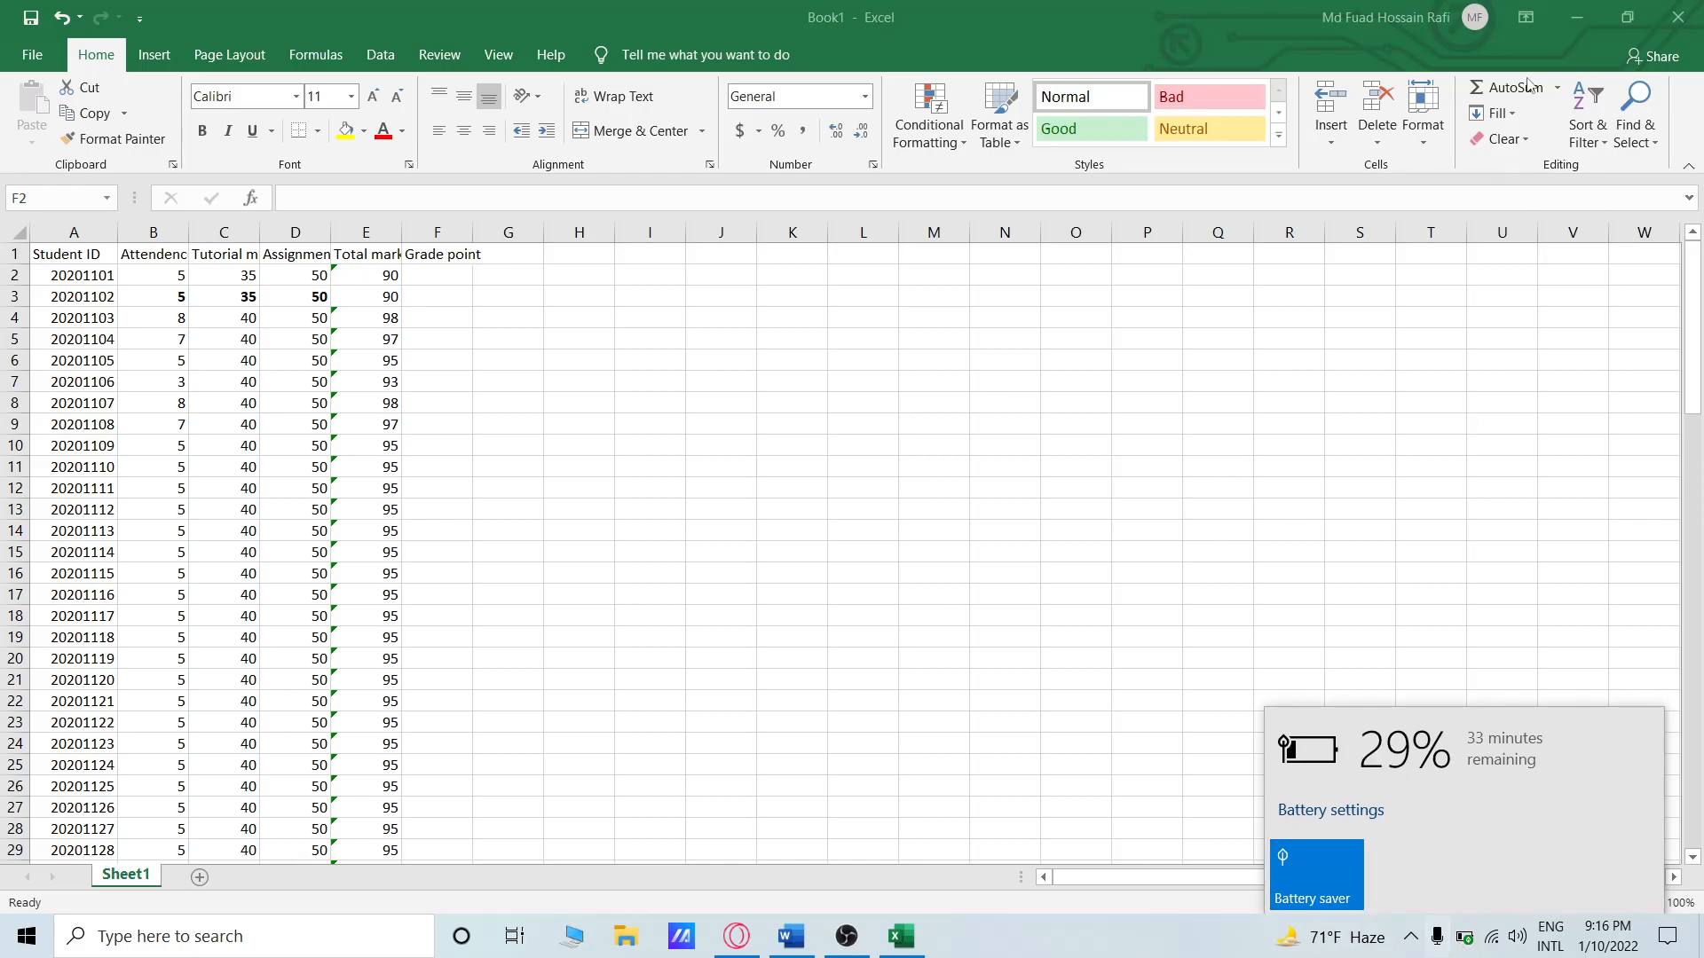
pyautogui.click(849, 952)
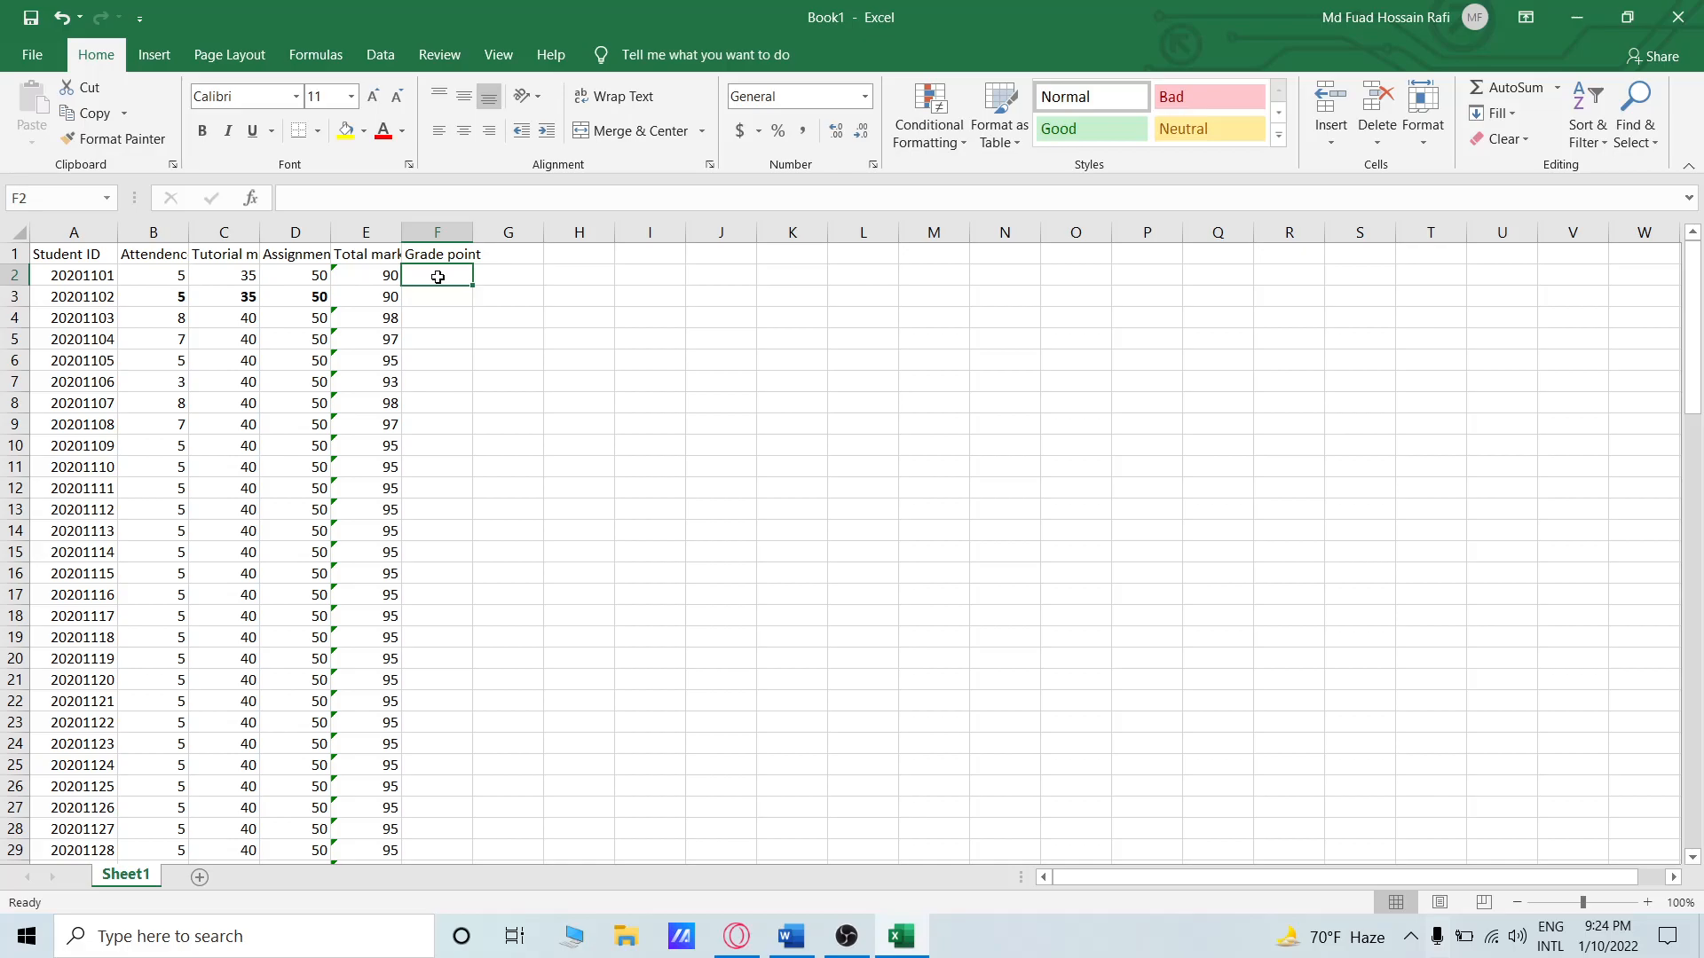
# Enter a grade point of 4.00 in F2 and fill it down to F101 for all 100 students.
pyautogui.scroll(-14, 366, 441)
pyautogui.scroll(14, 464, 464)
pyautogui.write('4.00')
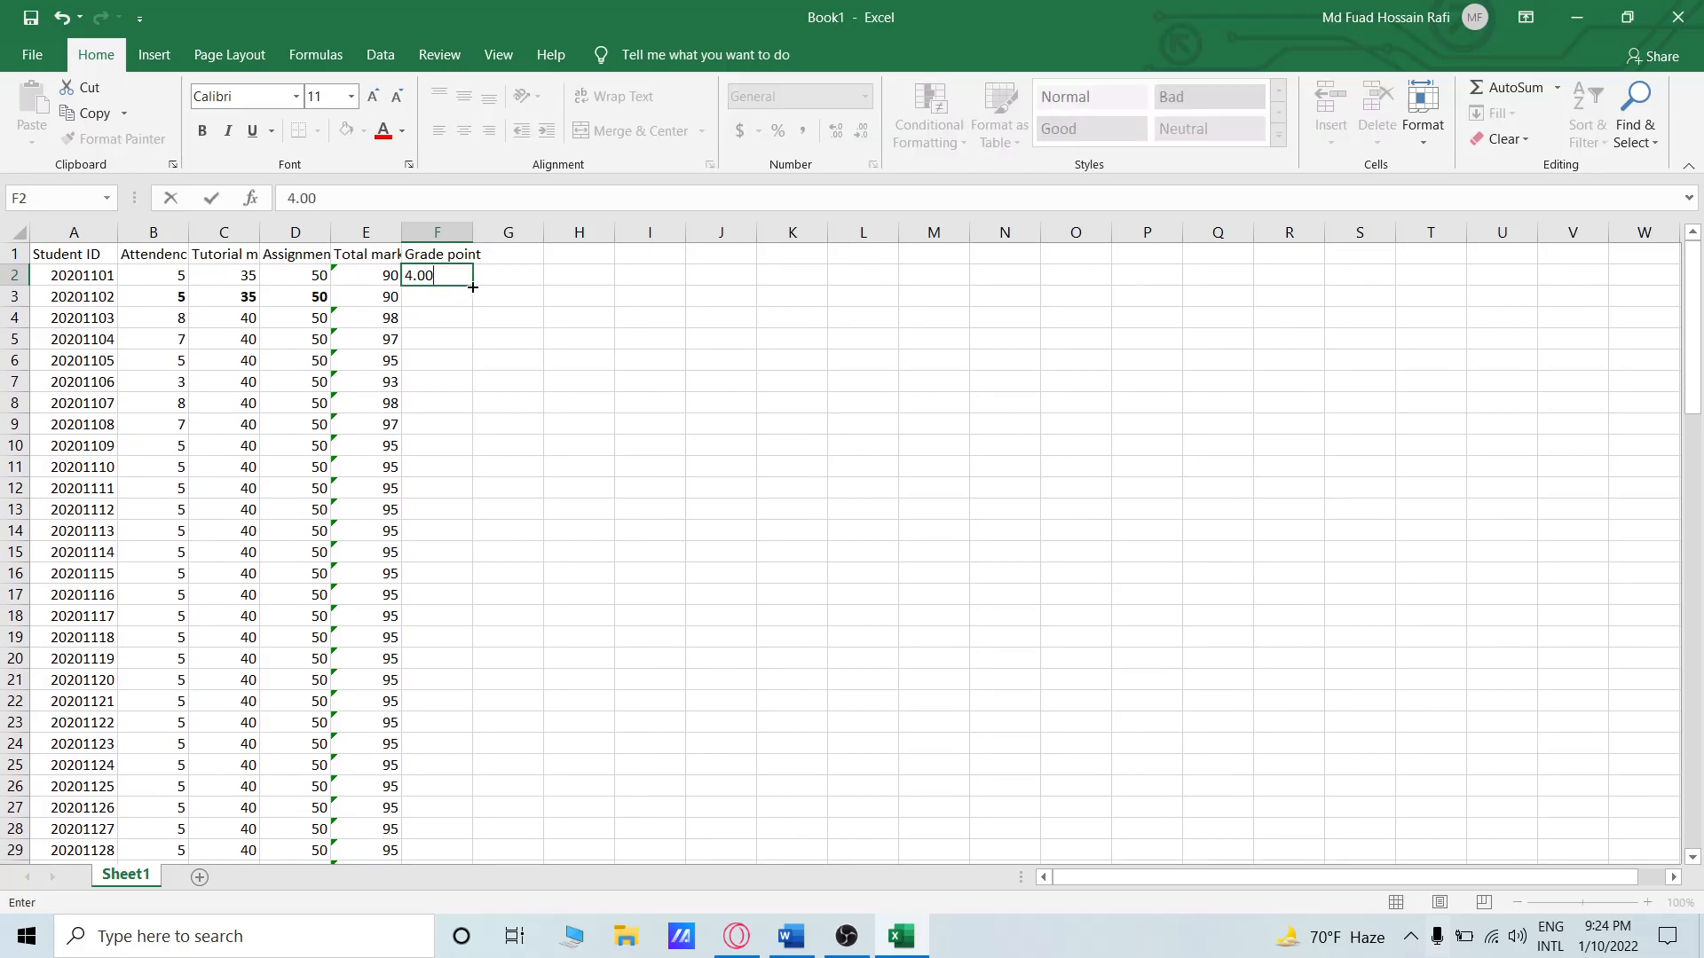
pyautogui.doubleClick(473, 287)
pyautogui.scroll(-20, 458, 545)
pyautogui.scroll(-6, 418, 721)
pyautogui.scroll(17, 422, 699)
pyautogui.scroll(16, 424, 699)
pyautogui.scroll(-14, 466, 618)
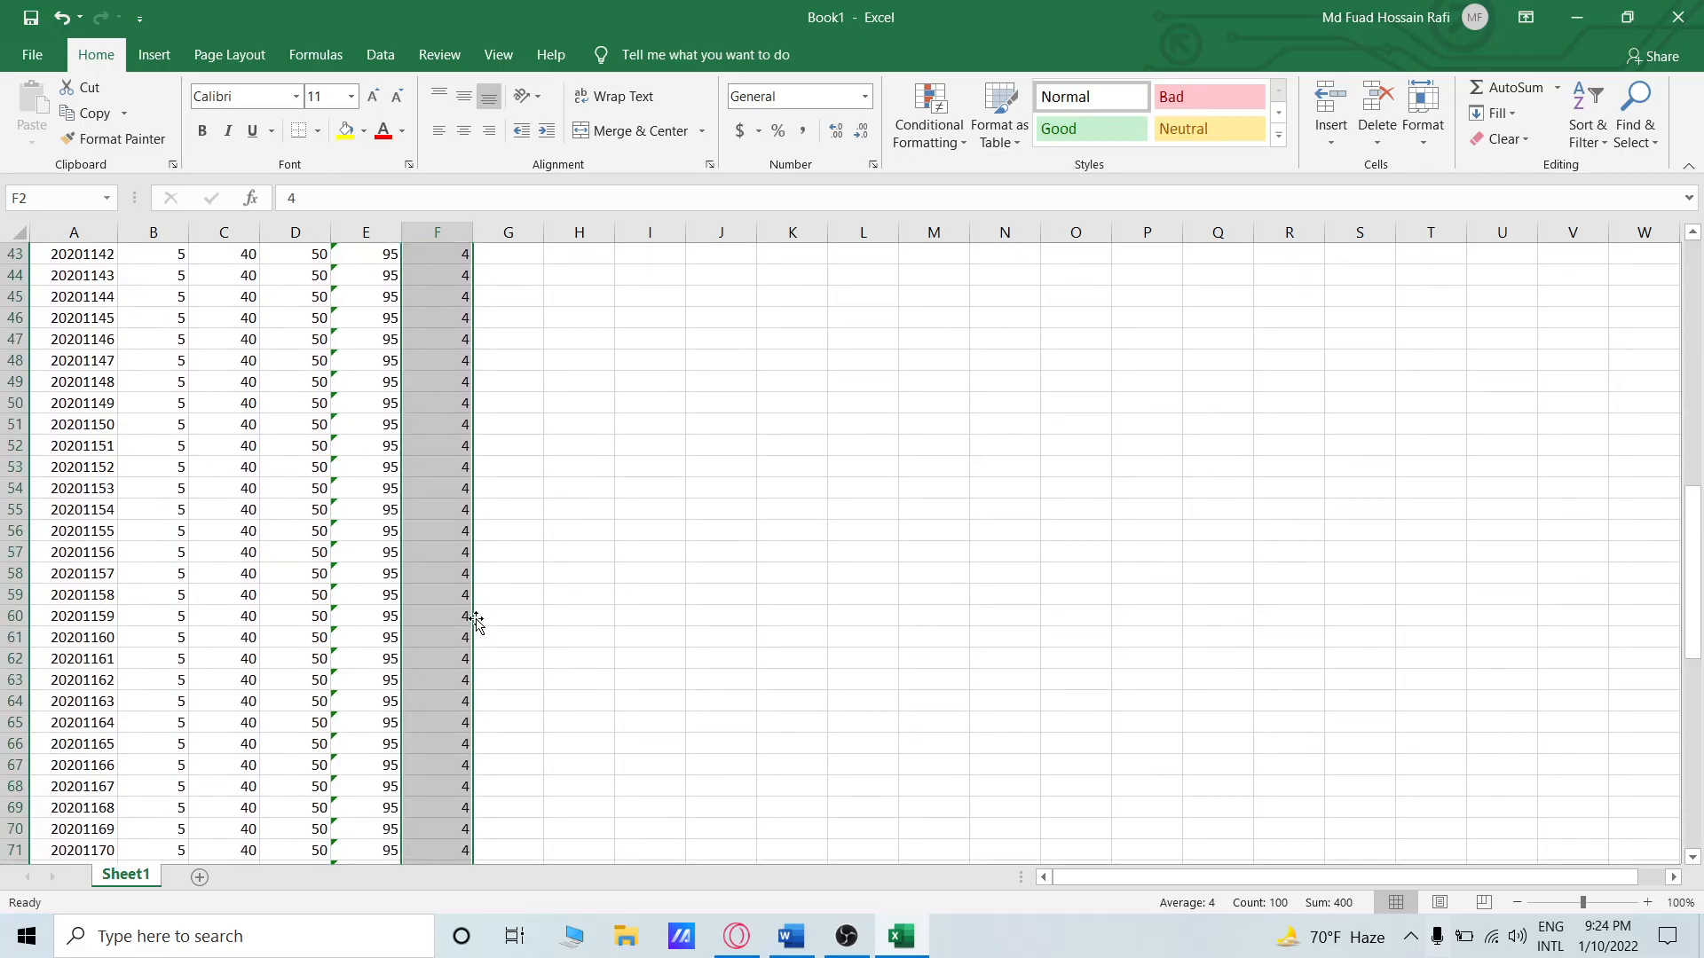
# Try the Fill Series option on the grade points in F2:F101 and switch back to Copy Cells.
pyautogui.scroll(-20, 464, 657)
pyautogui.scroll(5, 471, 621)
pyautogui.click(486, 557)
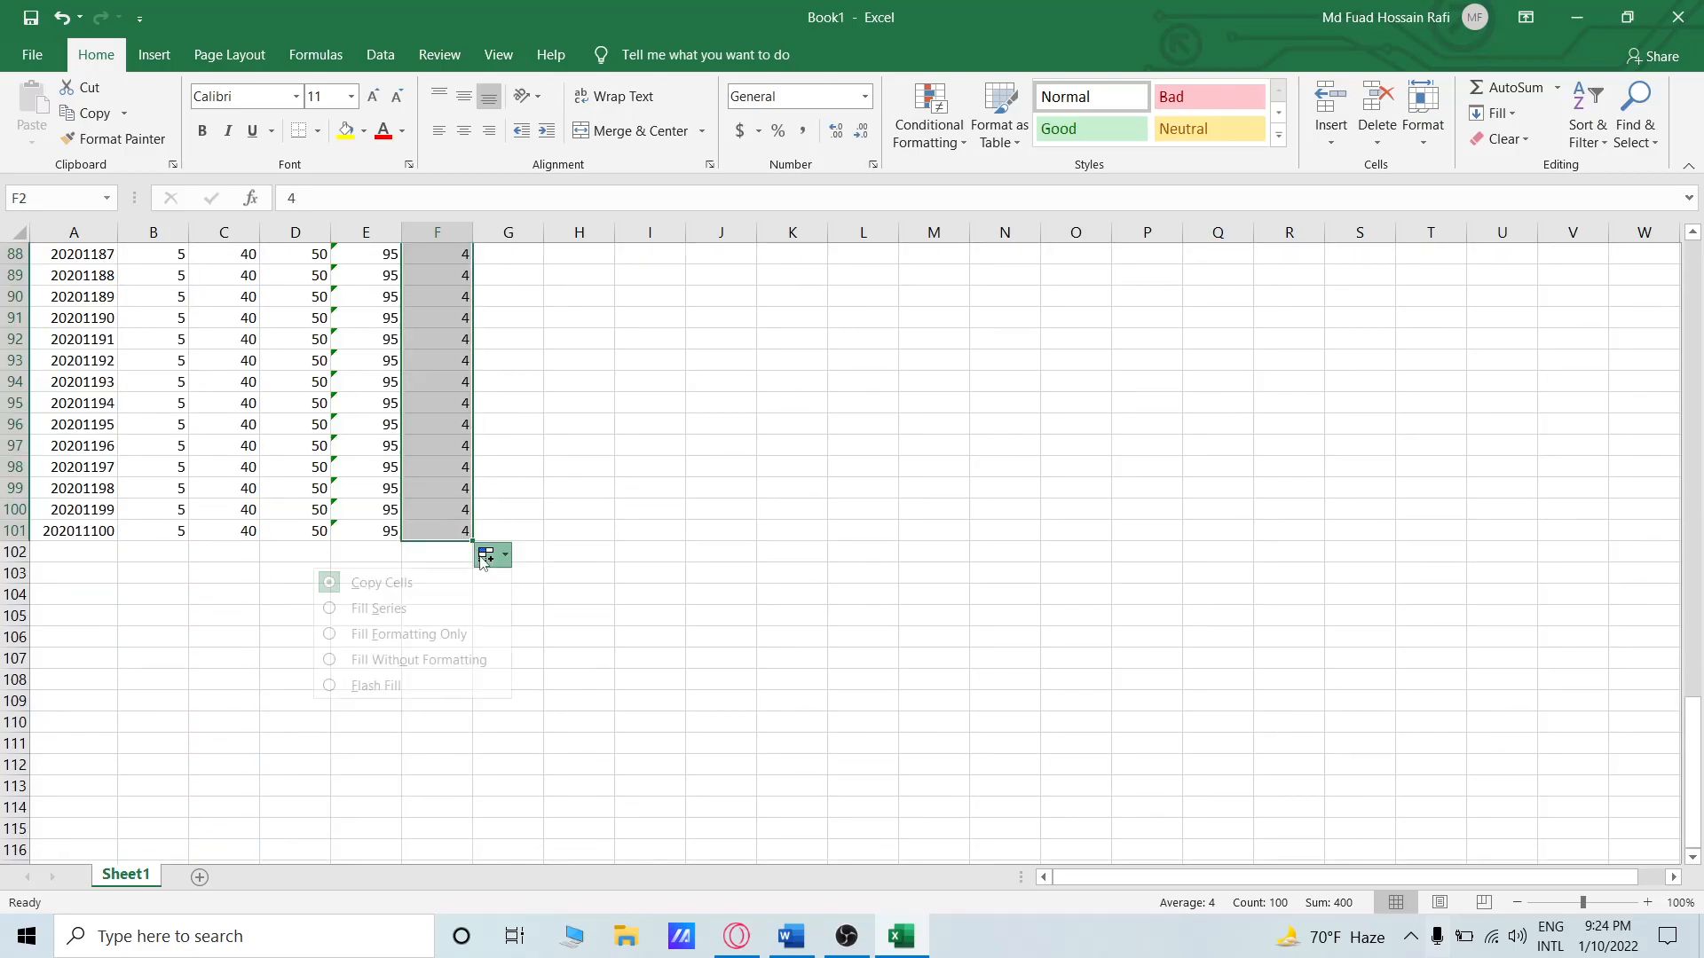
pyautogui.click(442, 612)
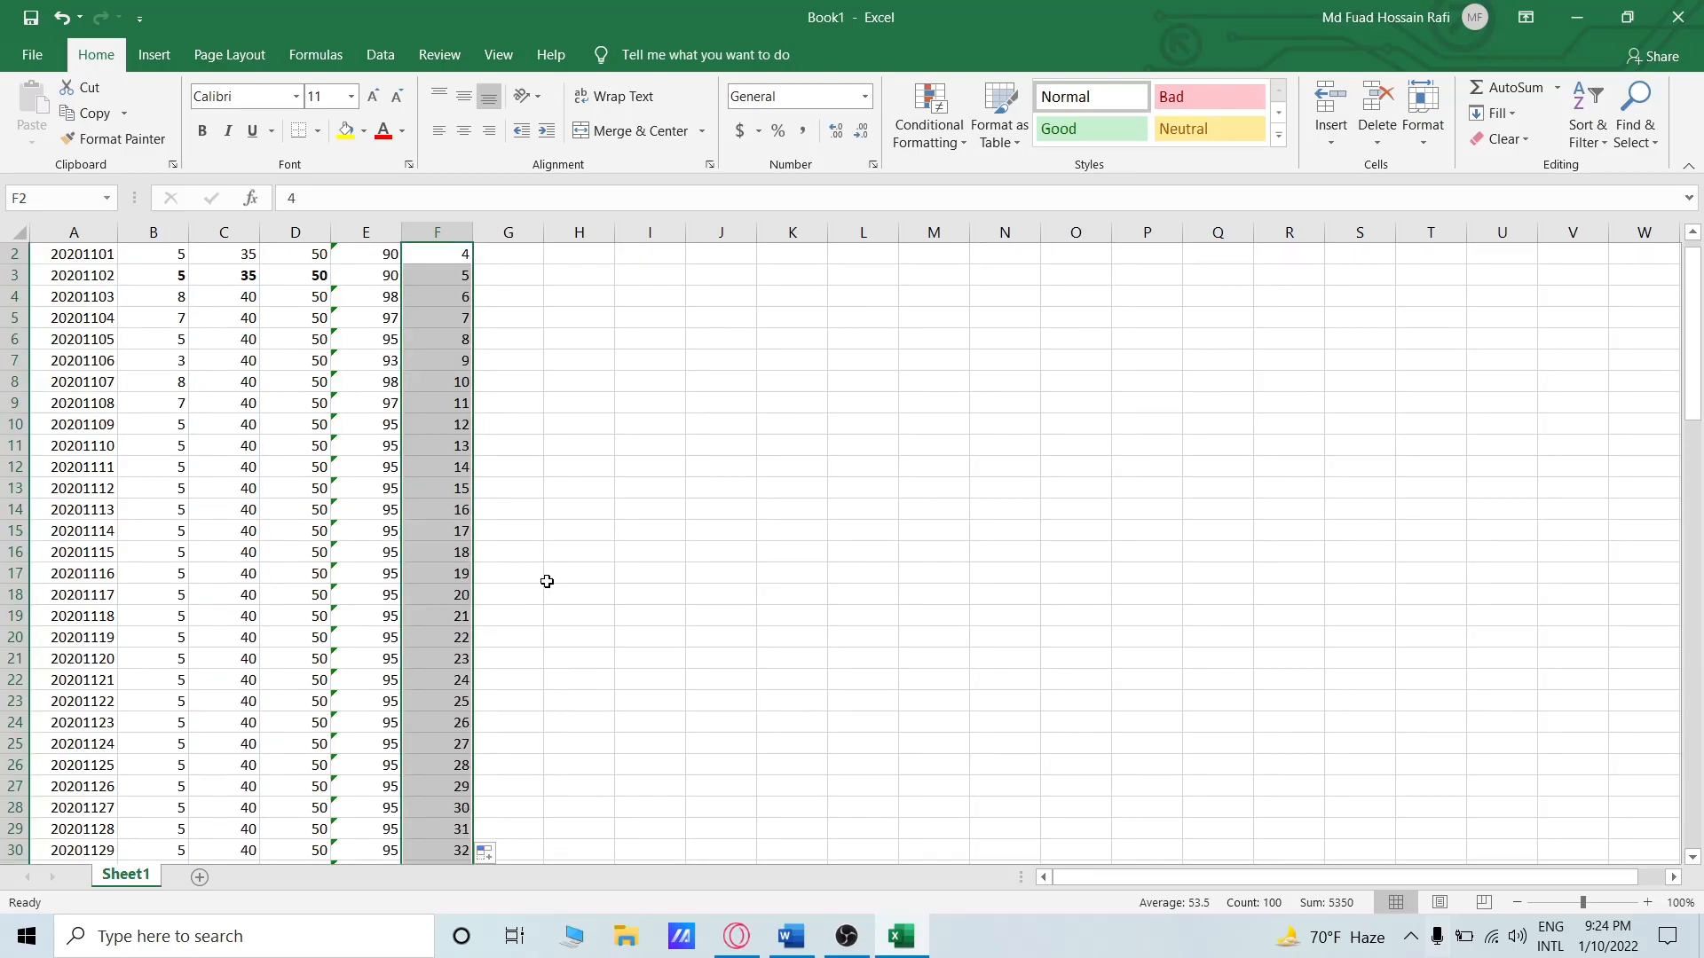
pyautogui.scroll(-20, 547, 581)
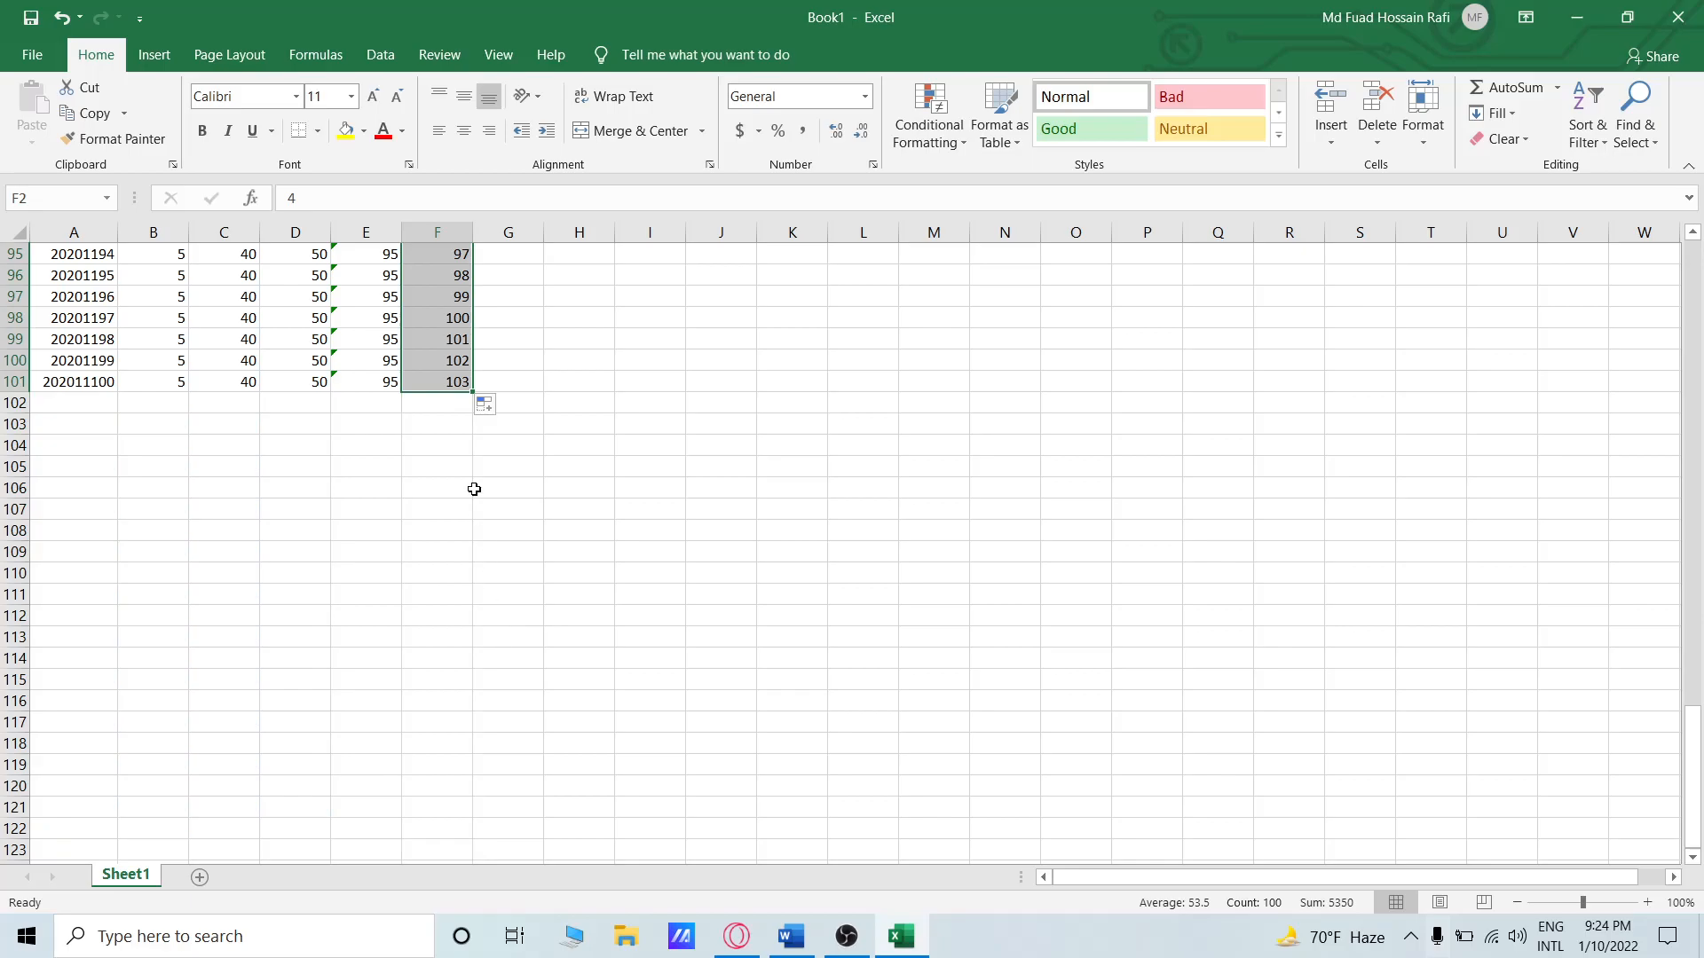
pyautogui.click(490, 407)
pyautogui.click(450, 438)
# Look through the Grade point column down to row 101 to check the filled values.
pyautogui.scroll(-20, 791, 505)
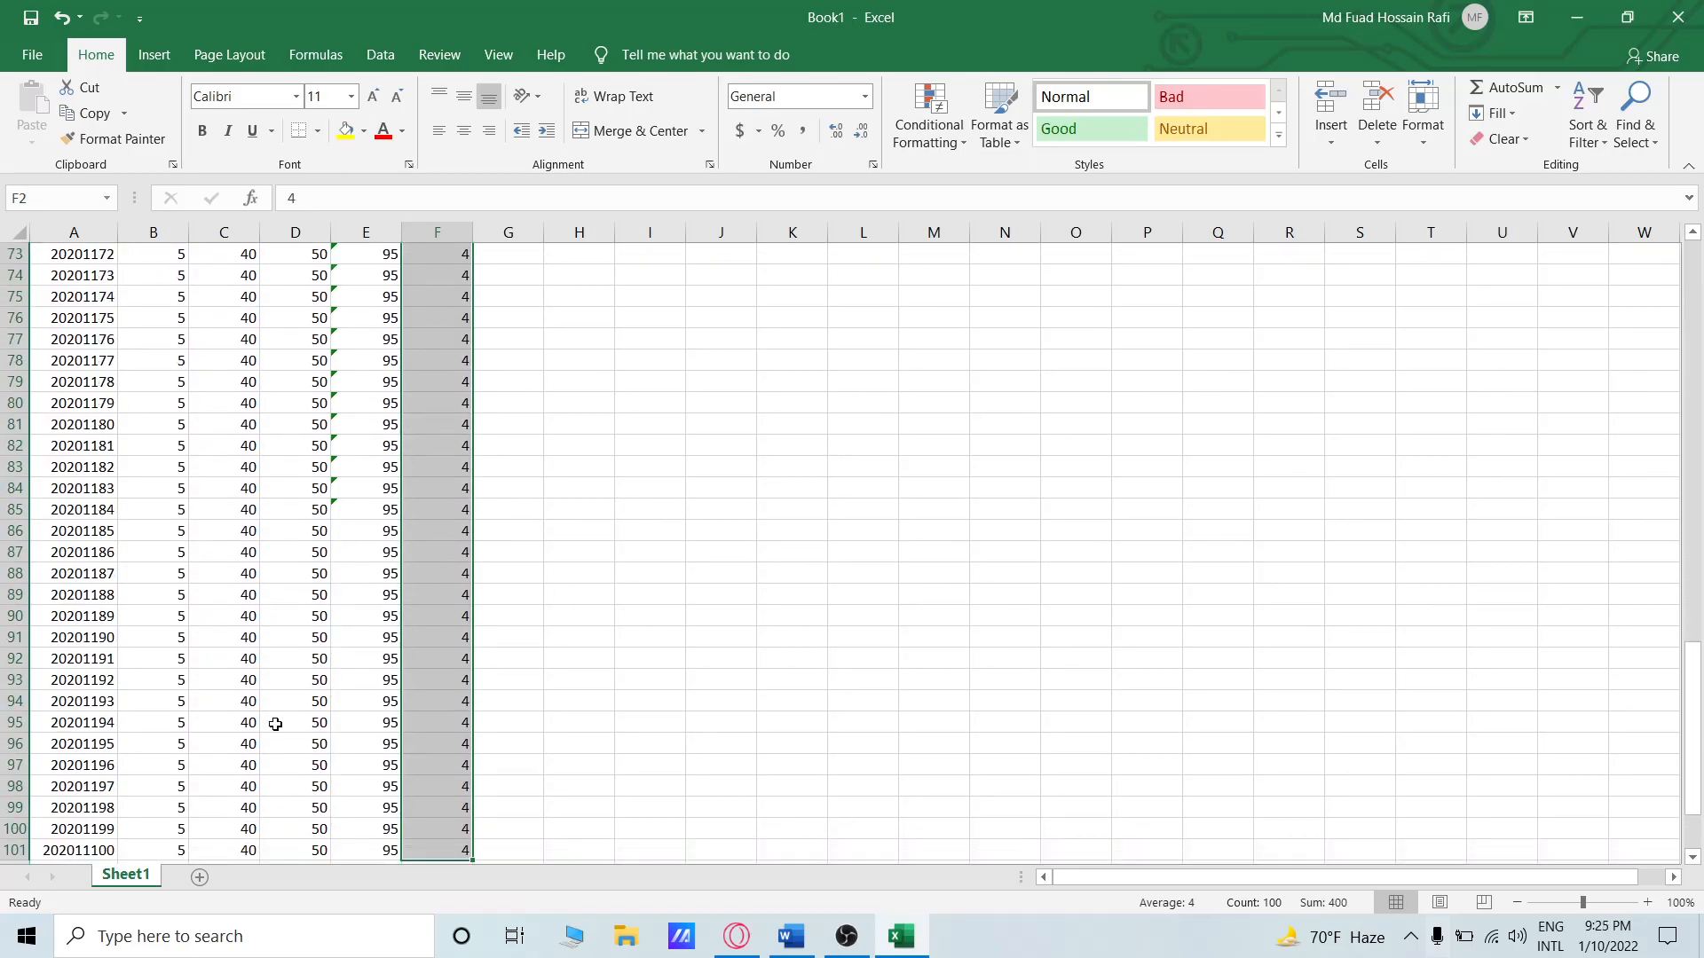
pyautogui.scroll(-6, 276, 724)
pyautogui.scroll(20, 483, 627)
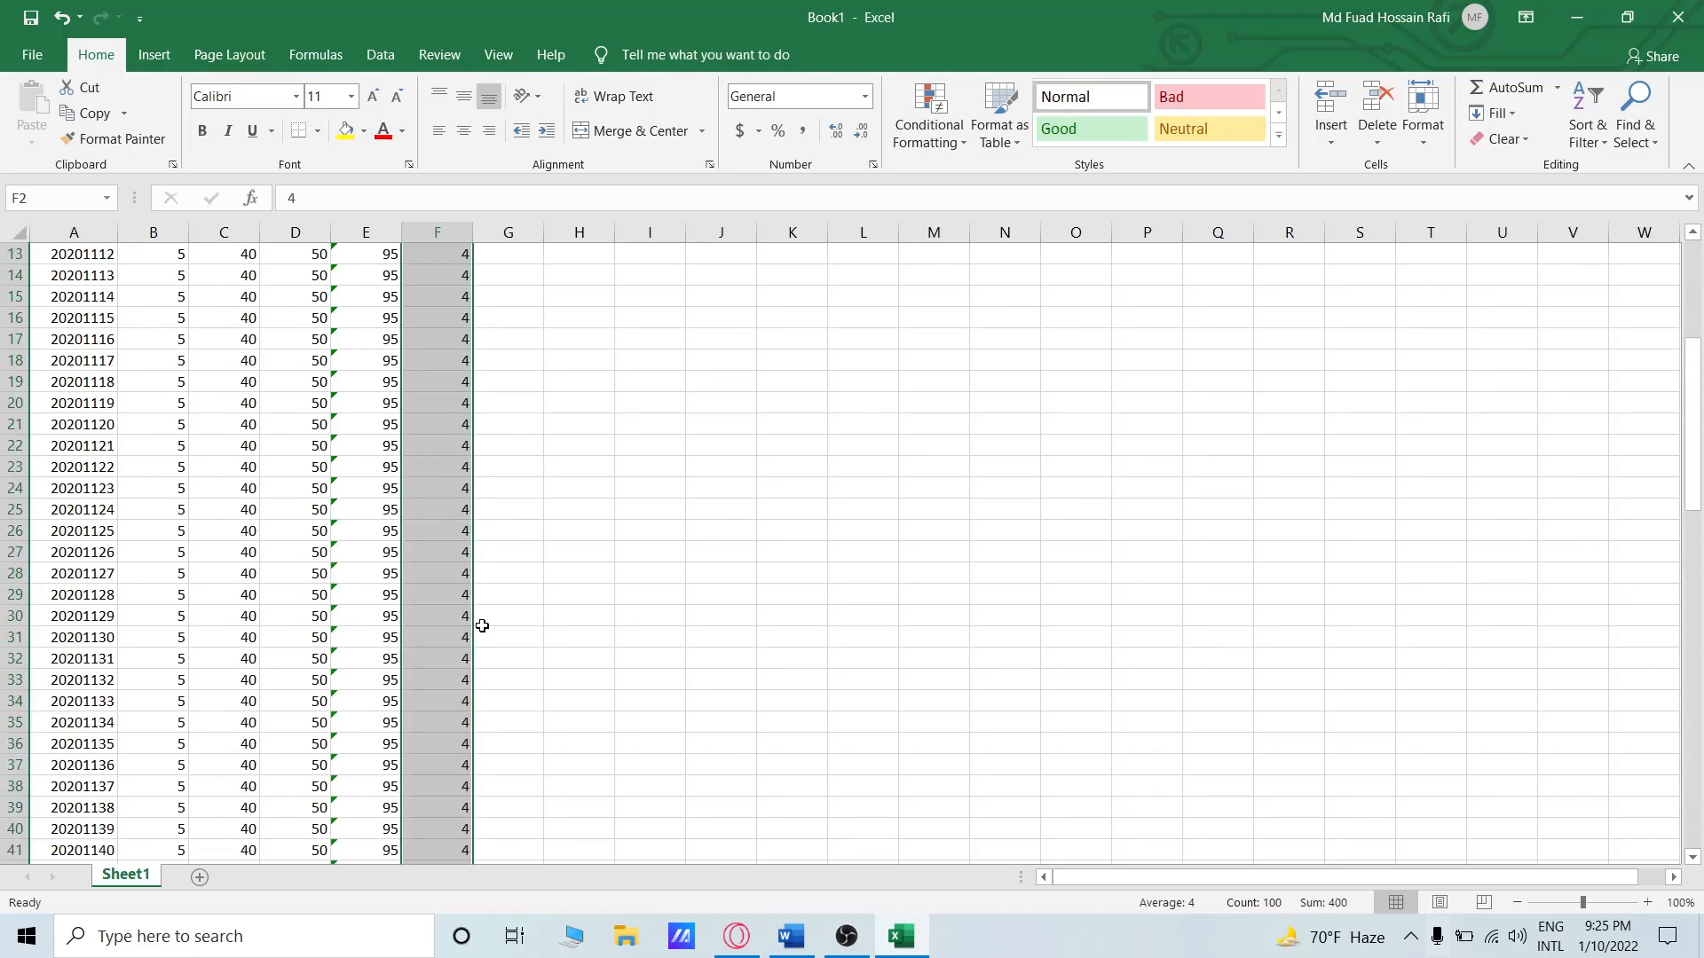
pyautogui.scroll(4, 483, 626)
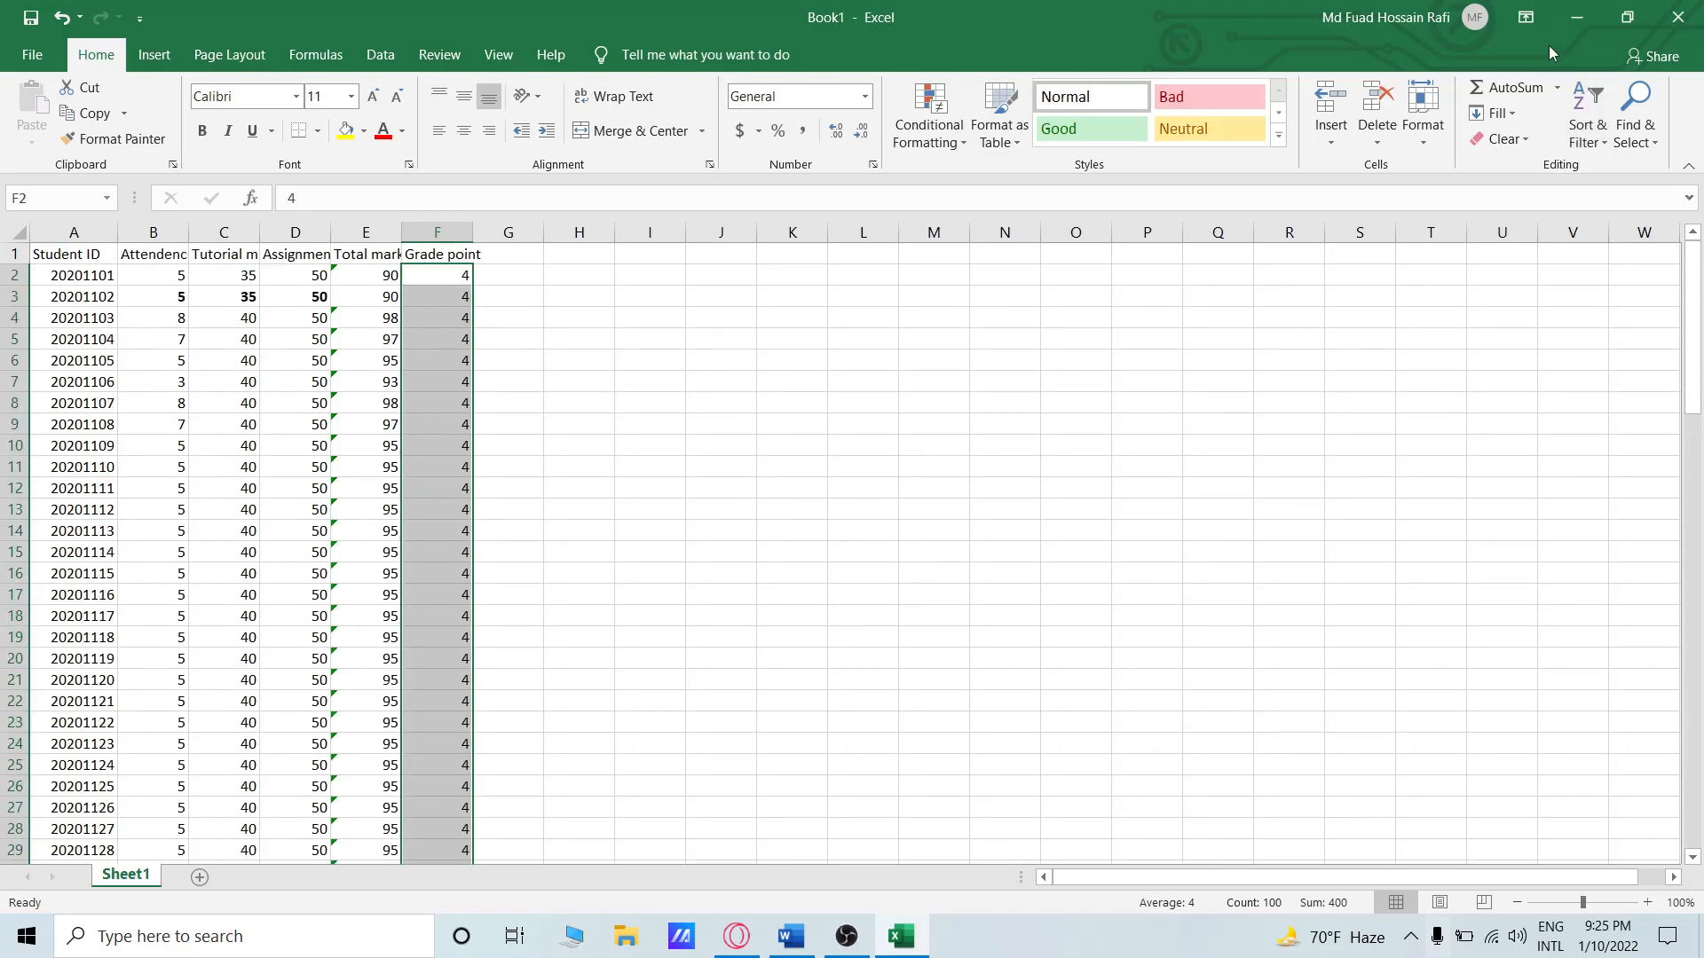
pyautogui.scroll(-1, 267, 576)
pyautogui.scroll(1, 179, 542)
pyautogui.scroll(-1, 649, 417)
pyautogui.scroll(1, 649, 418)
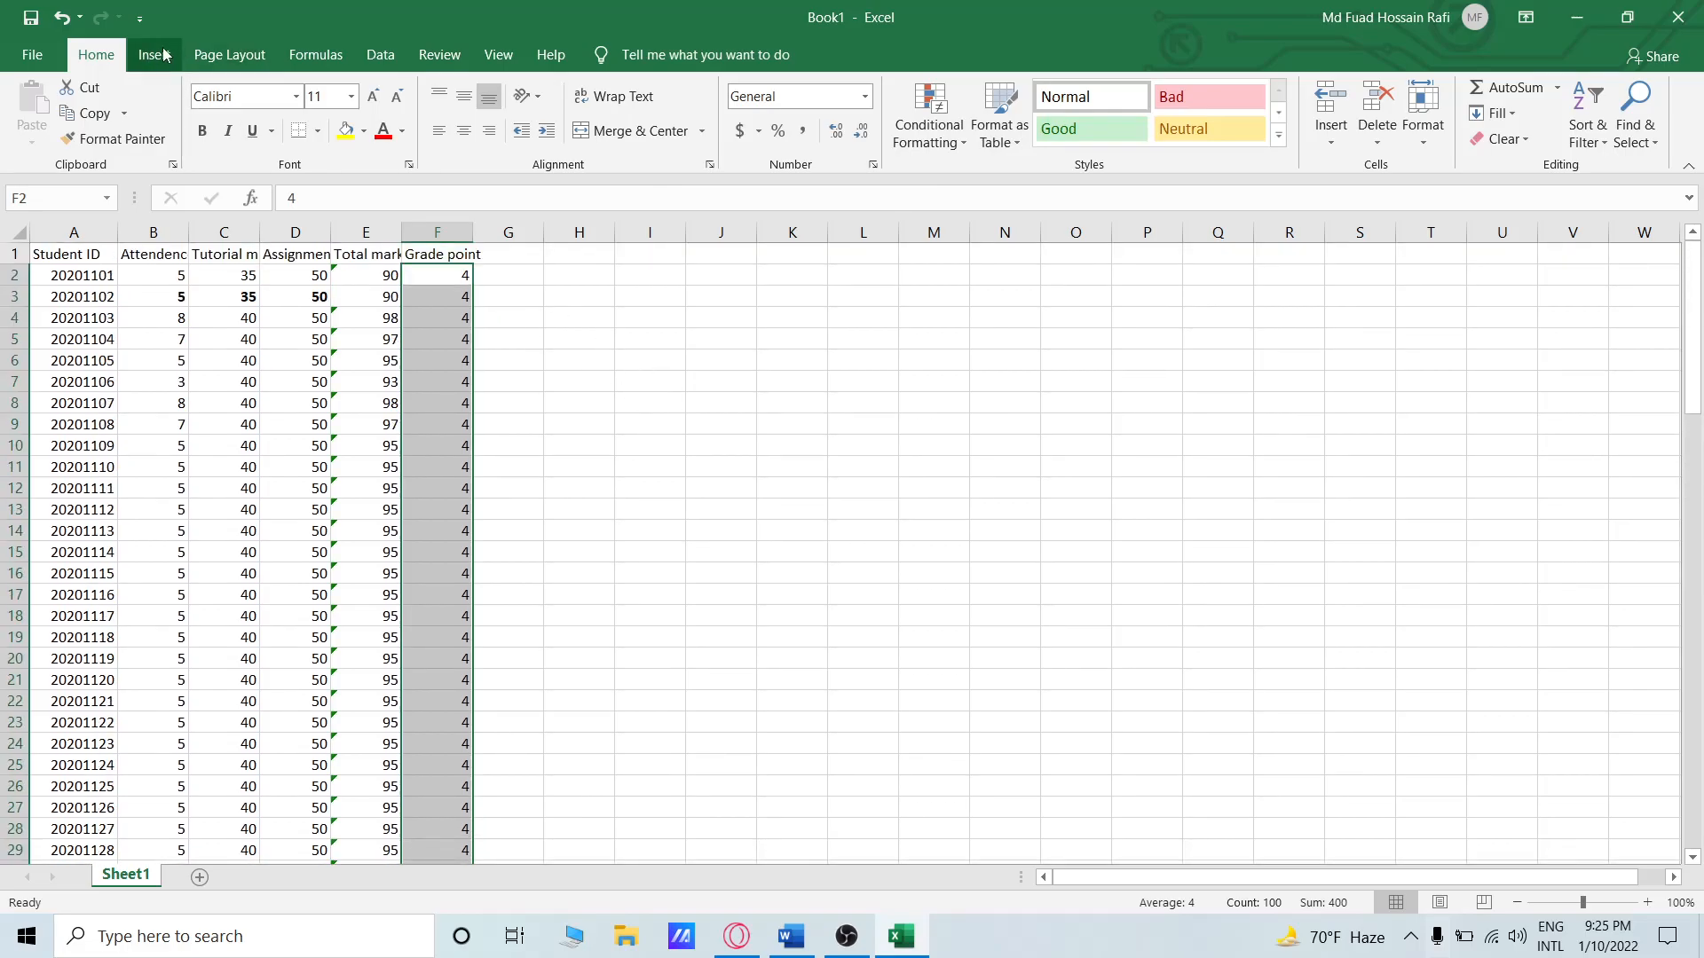
# Open the Quick Access Toolbar customization options and list the Commands Not in the Ribbon.
pyautogui.click(139, 19)
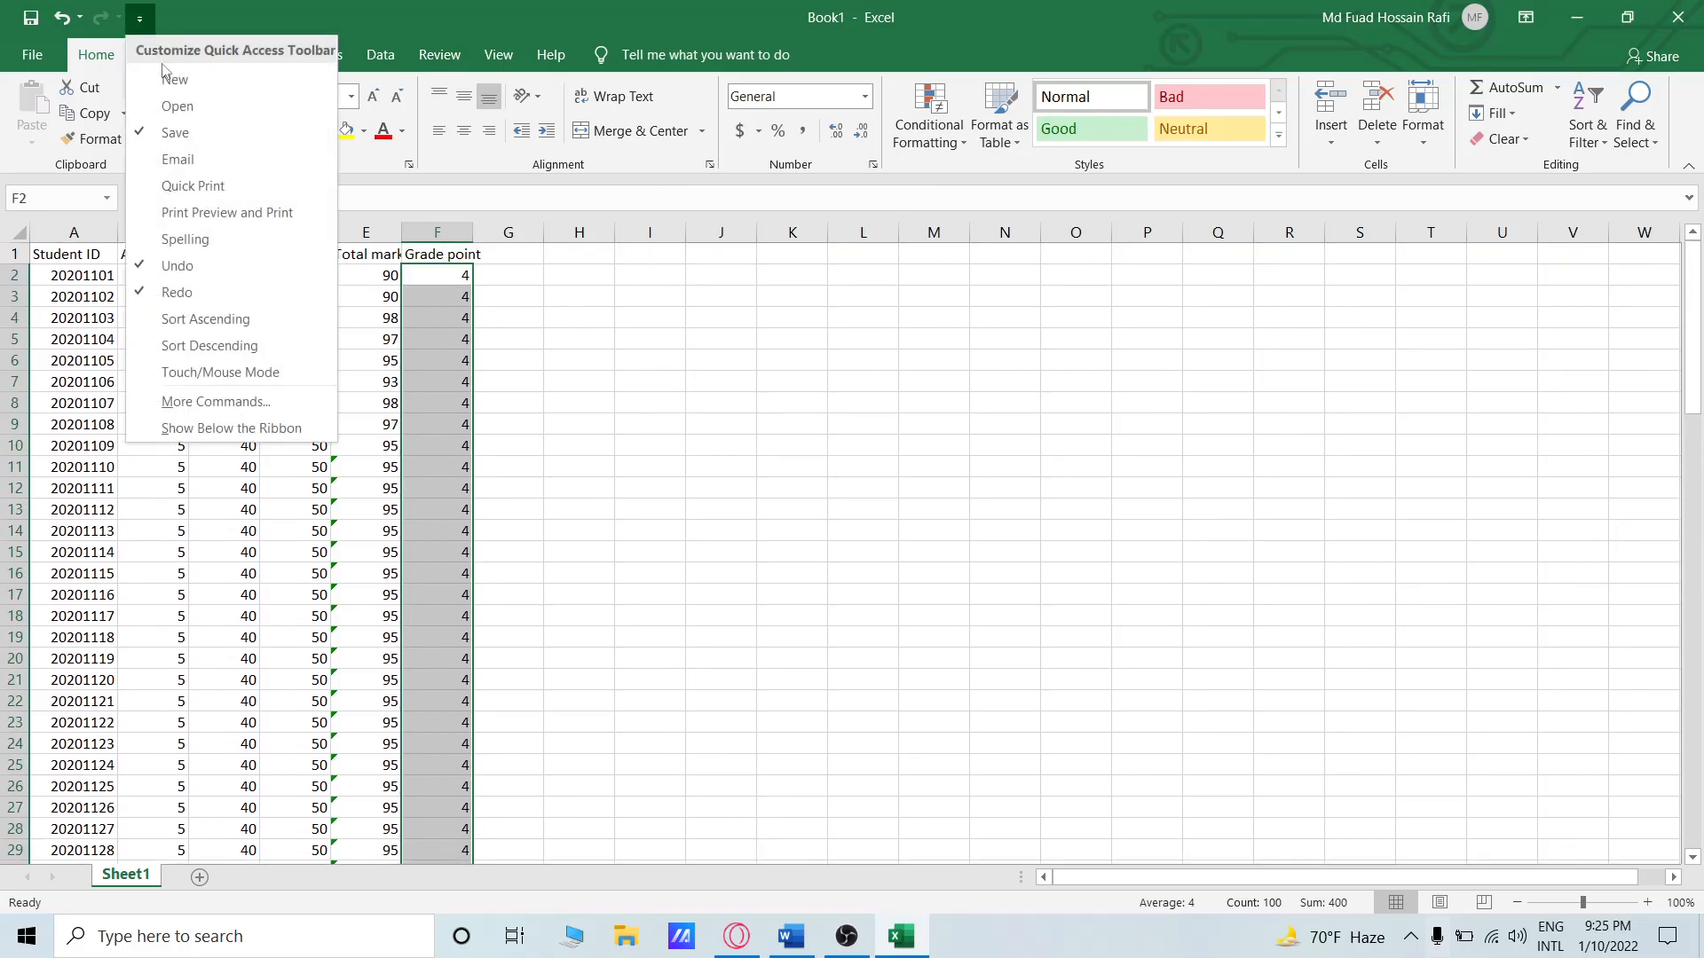
pyautogui.click(215, 404)
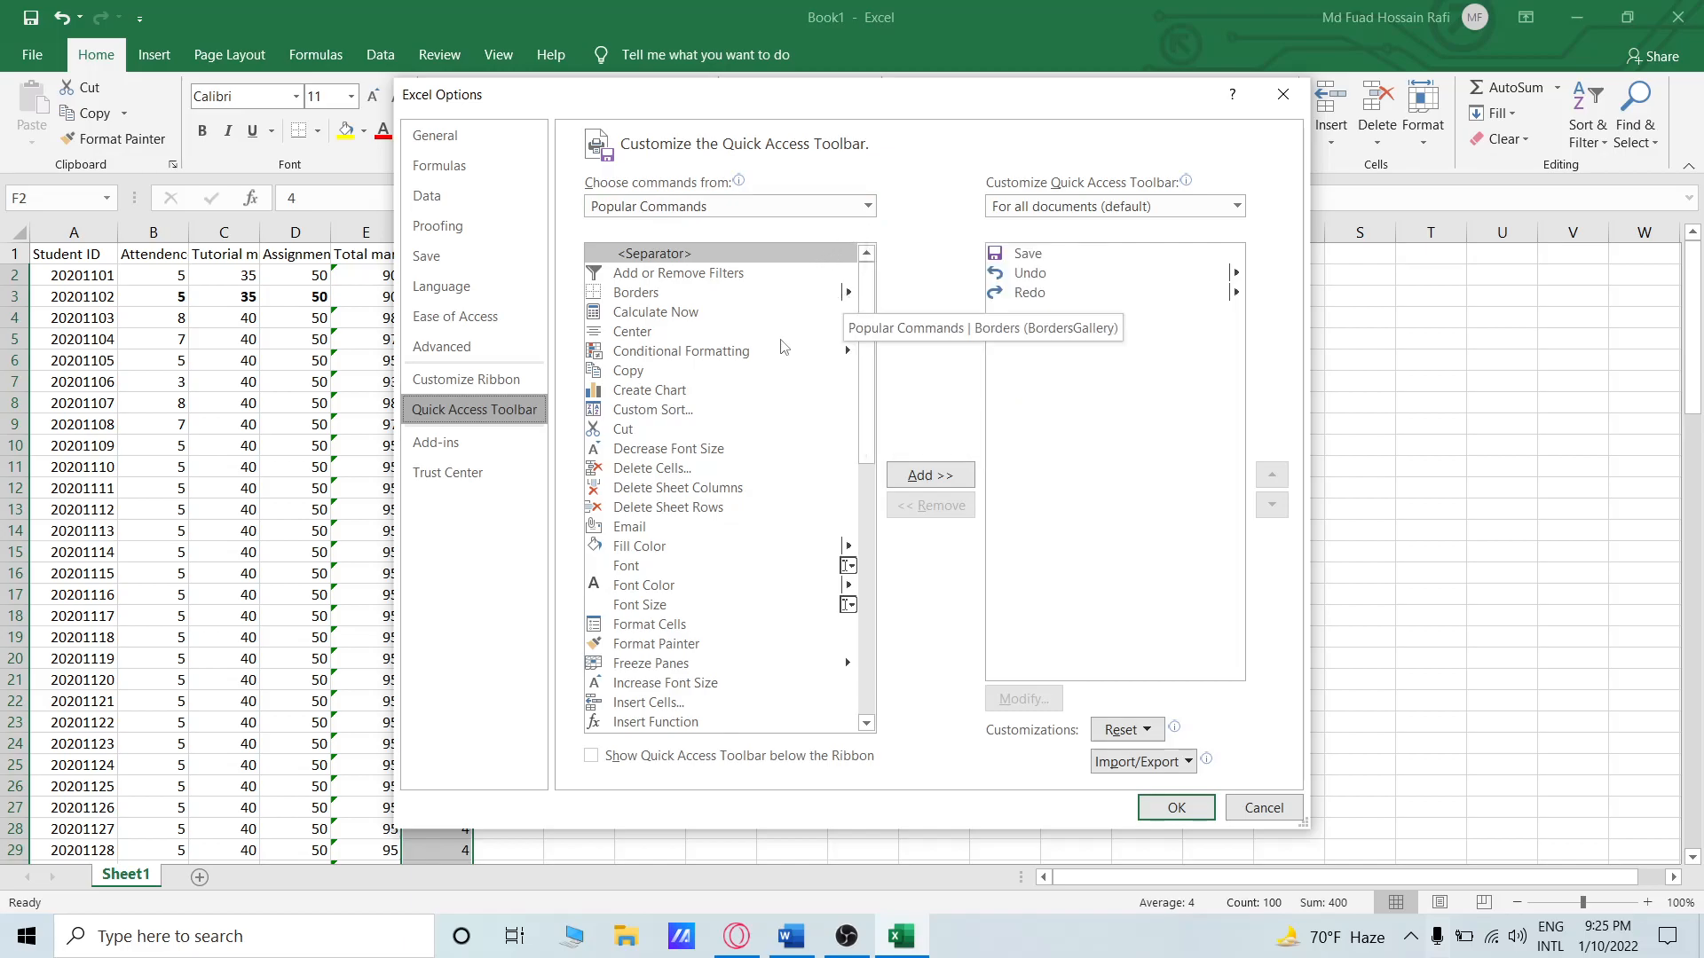
pyautogui.click(869, 205)
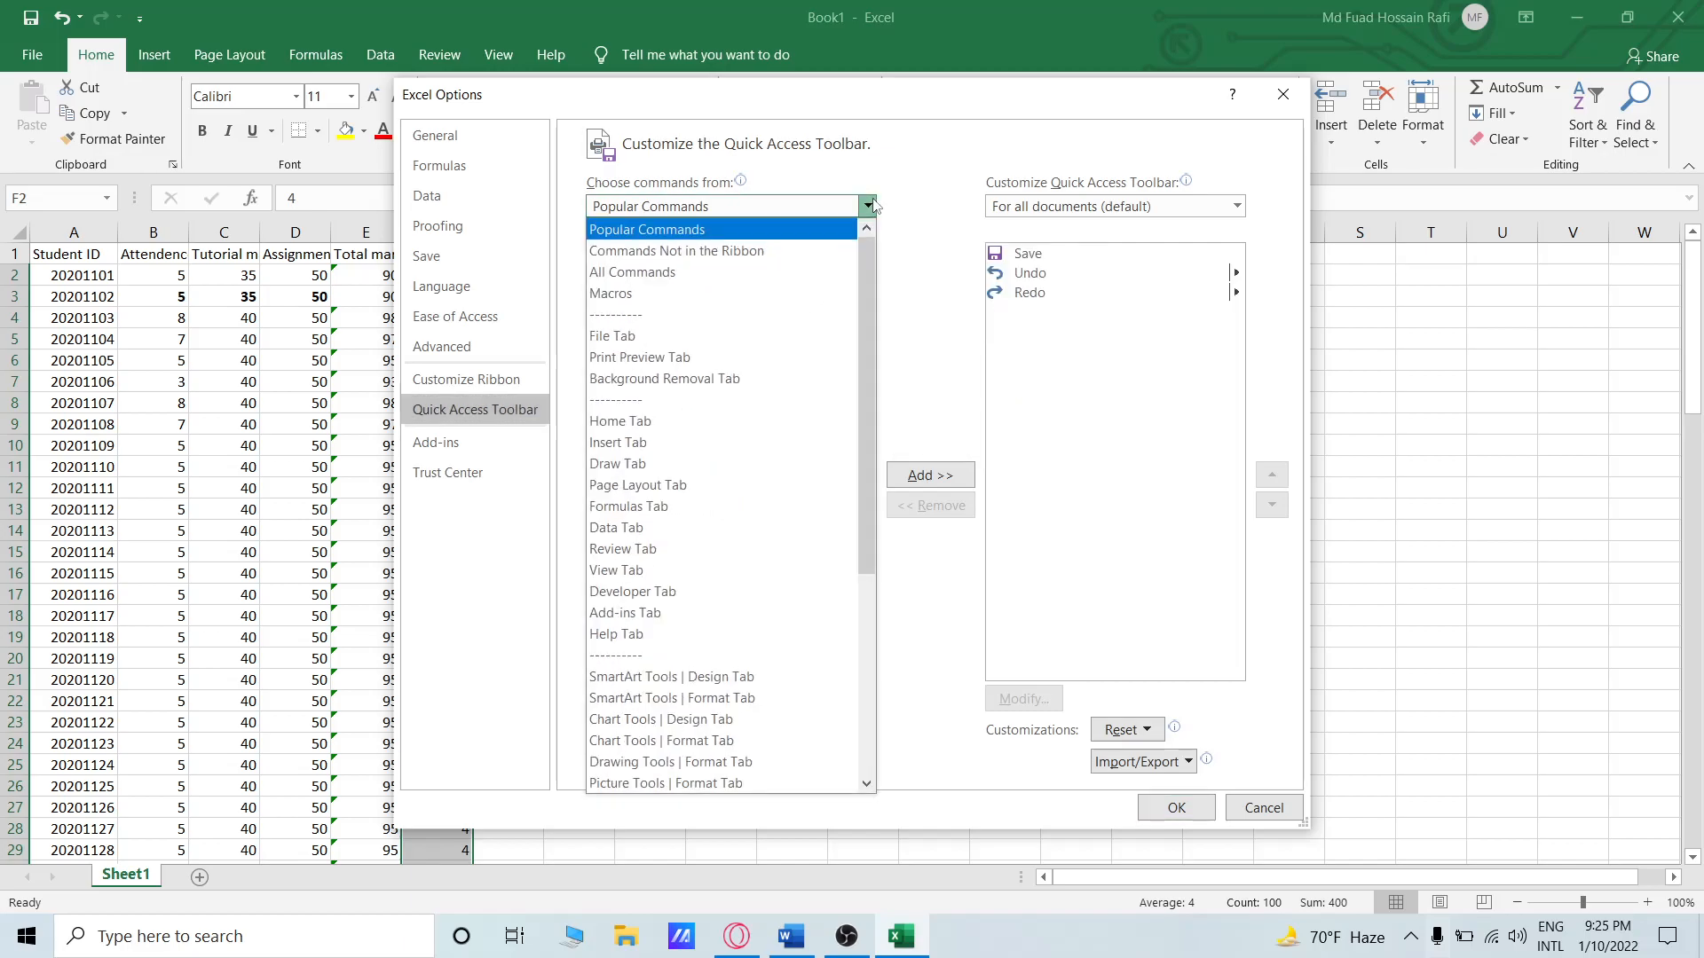
pyautogui.click(657, 250)
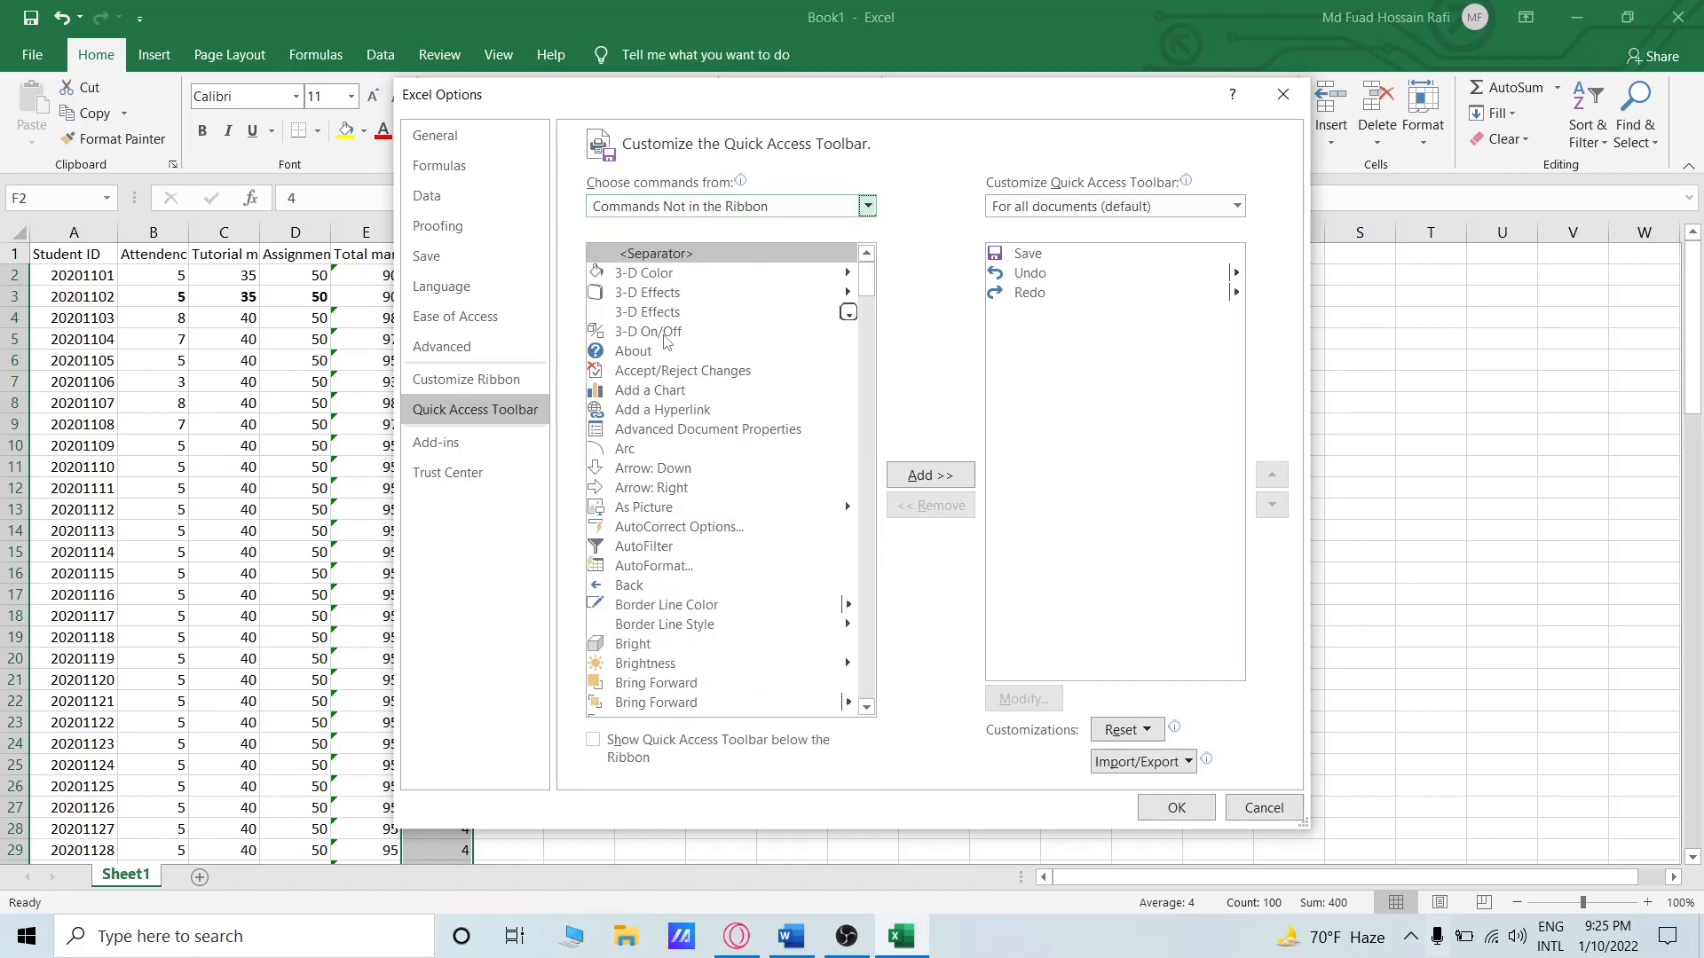
# Search the list of commands not in the ribbon for the Form command.
pyautogui.scroll(-5, 655, 346)
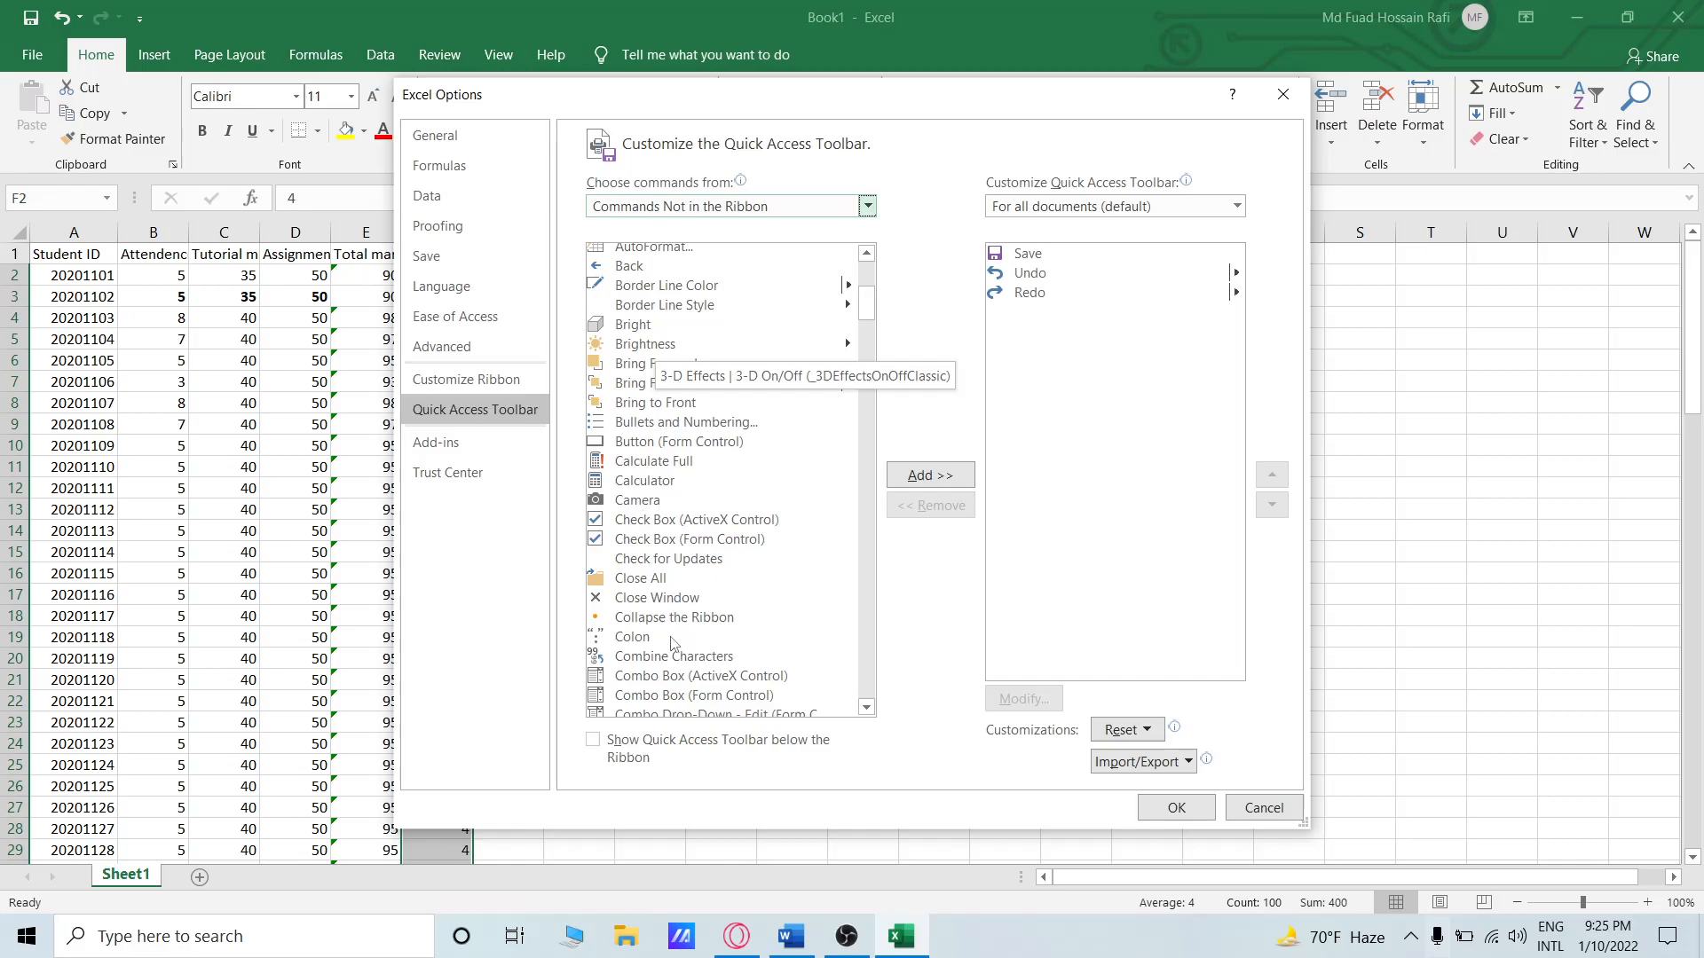
pyautogui.scroll(1, 673, 645)
pyautogui.scroll(1, 704, 432)
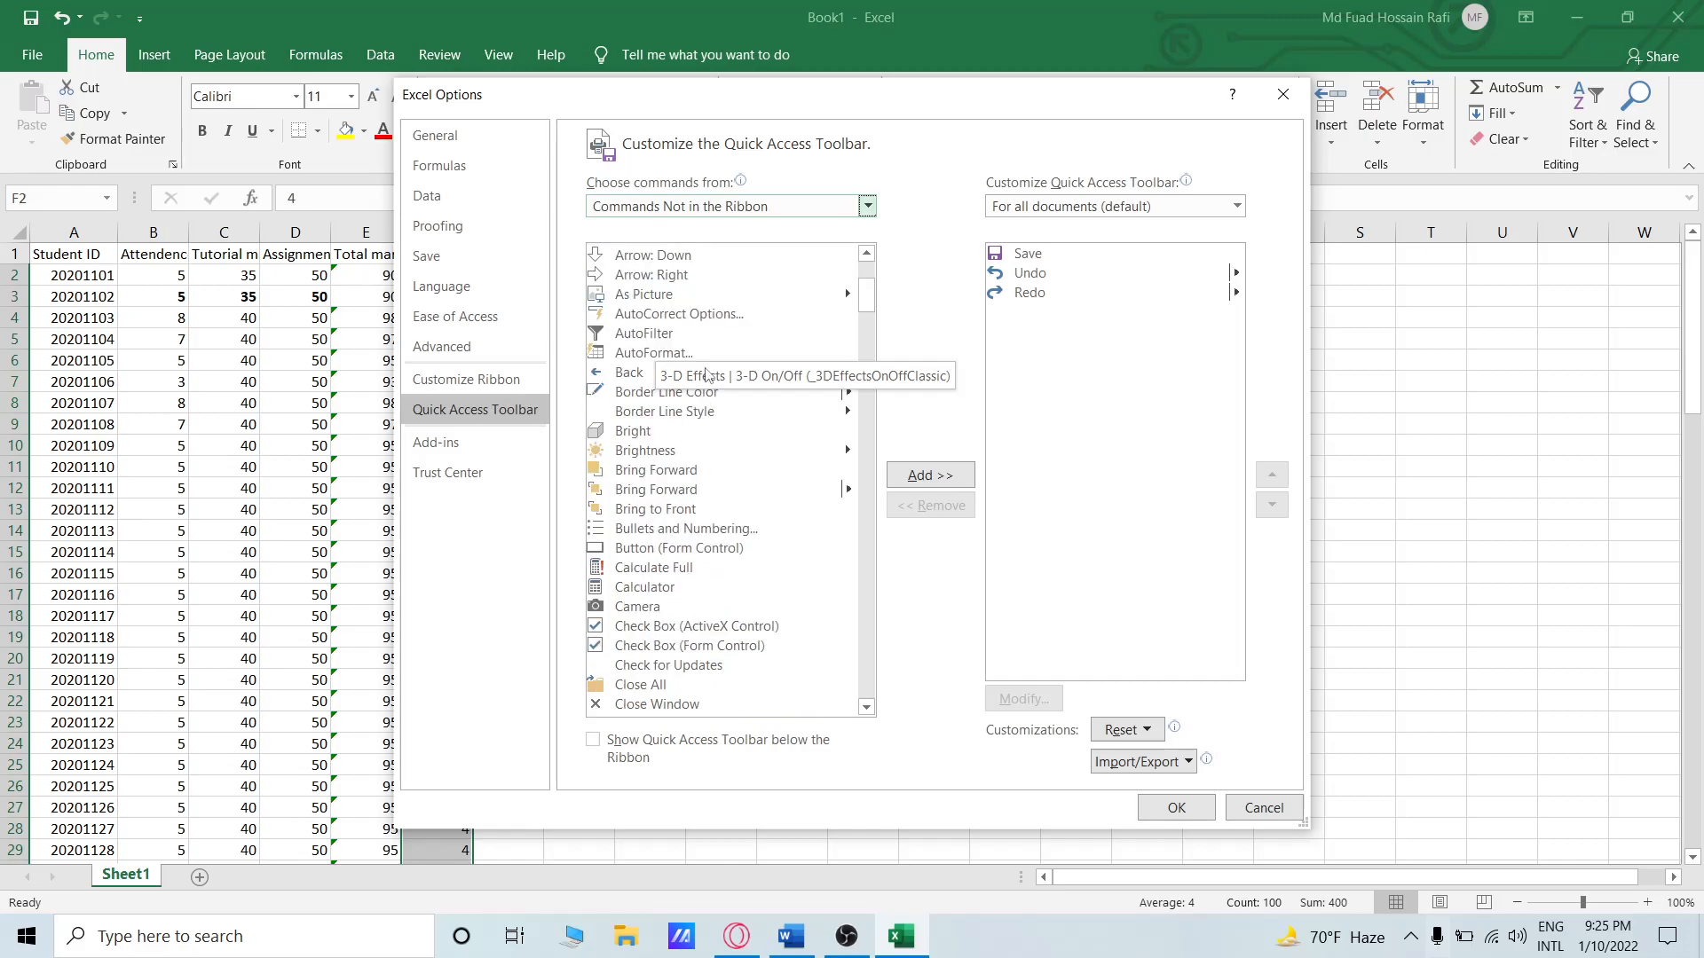
pyautogui.scroll(-3, 710, 383)
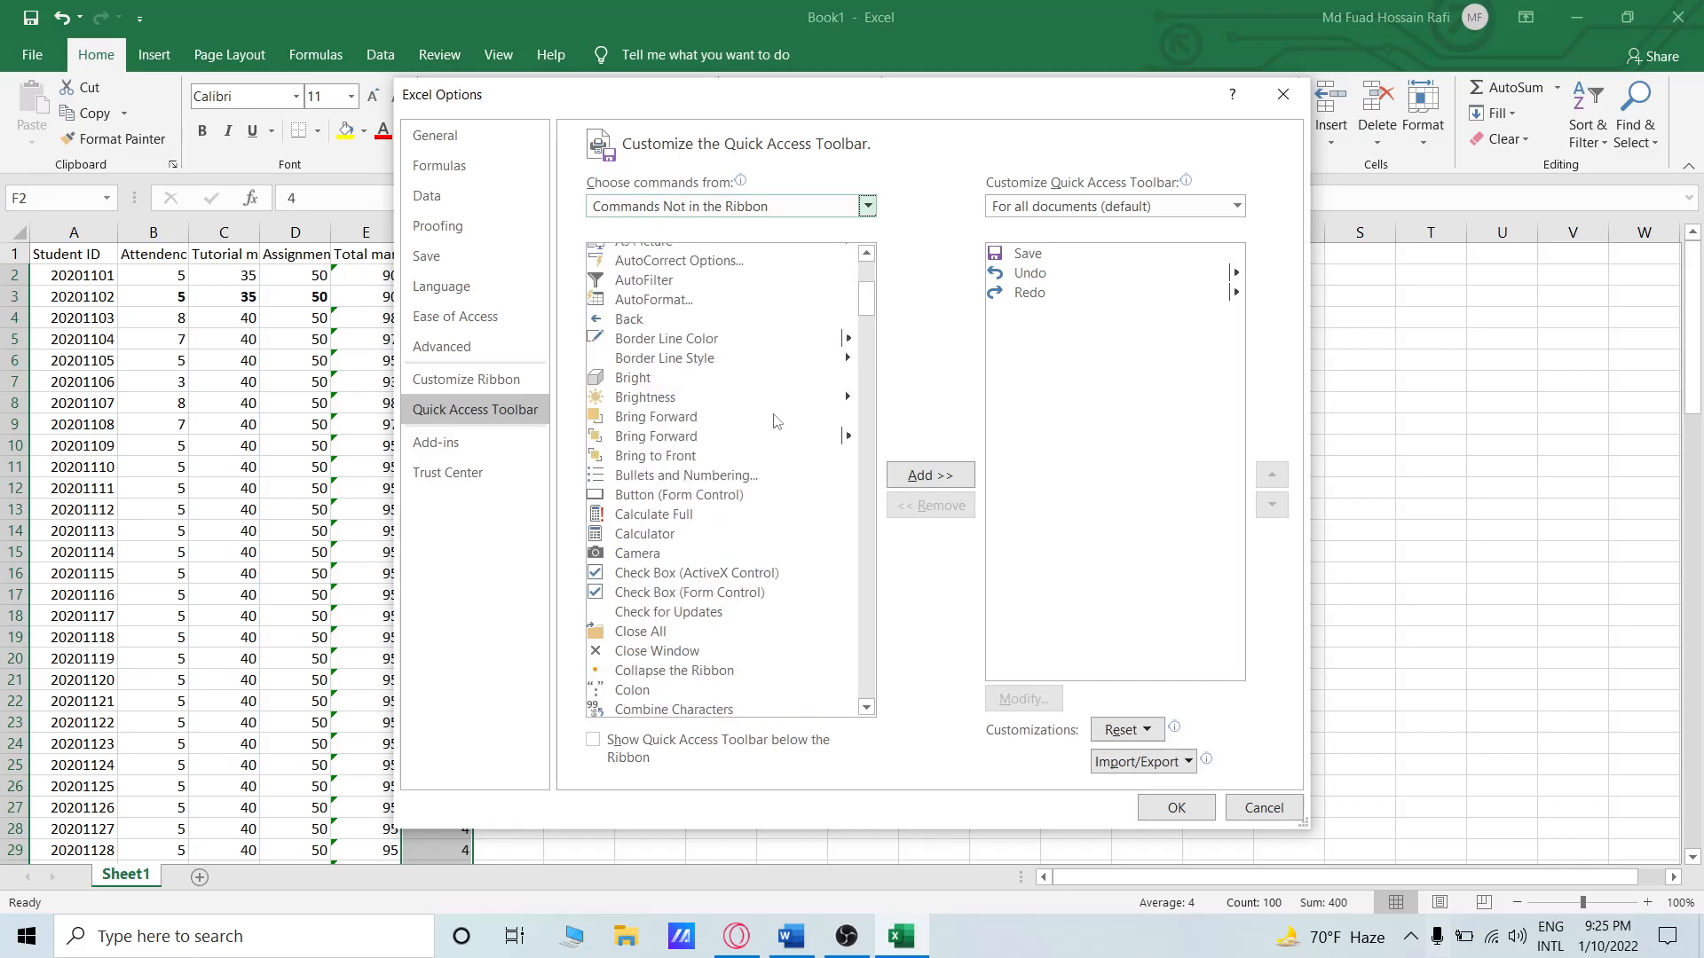
pyautogui.scroll(-4, 677, 566)
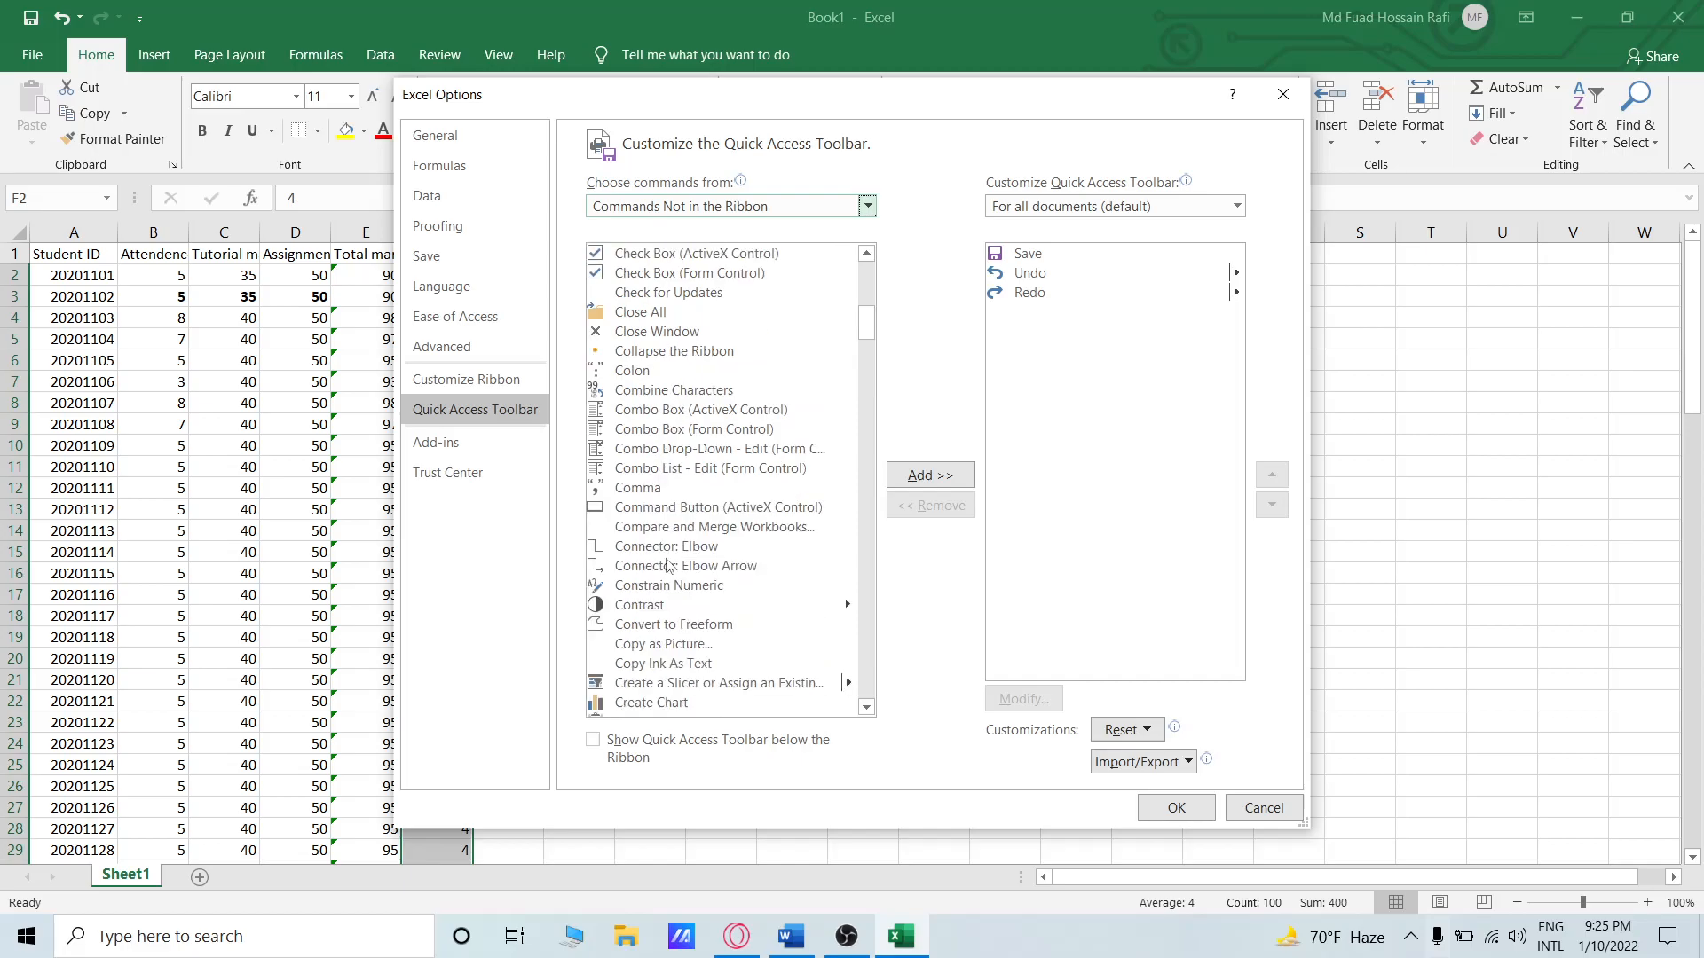
pyautogui.scroll(-2, 667, 545)
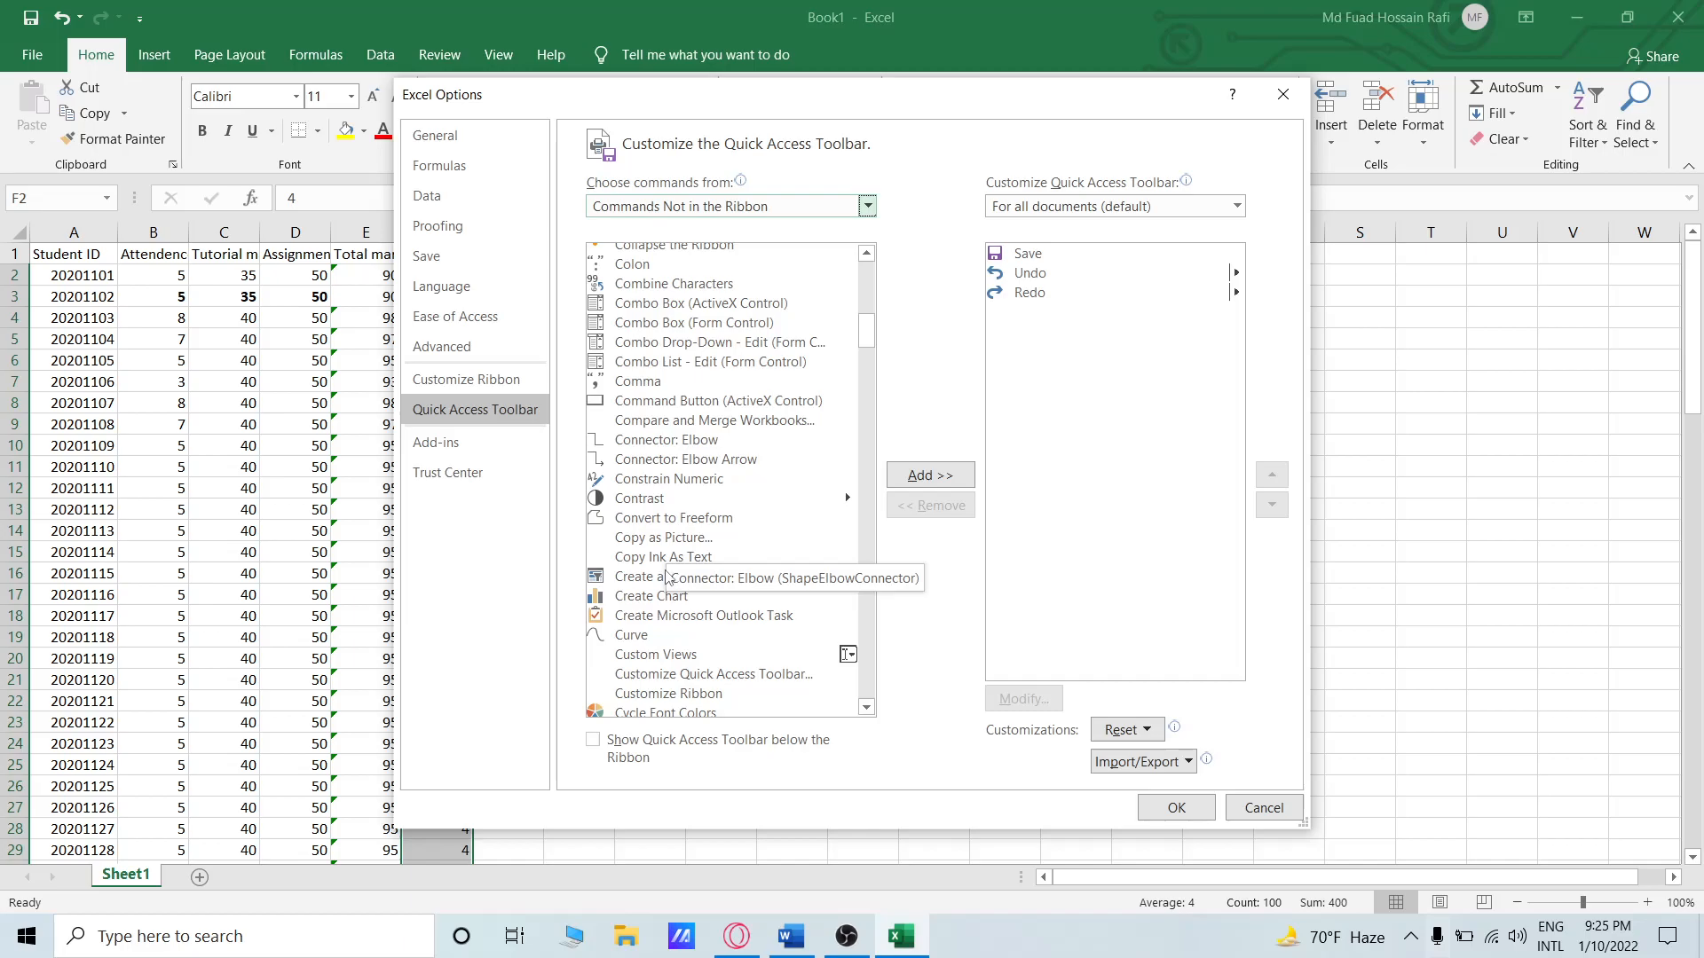
pyautogui.scroll(5, 667, 568)
pyautogui.scroll(7, 664, 547)
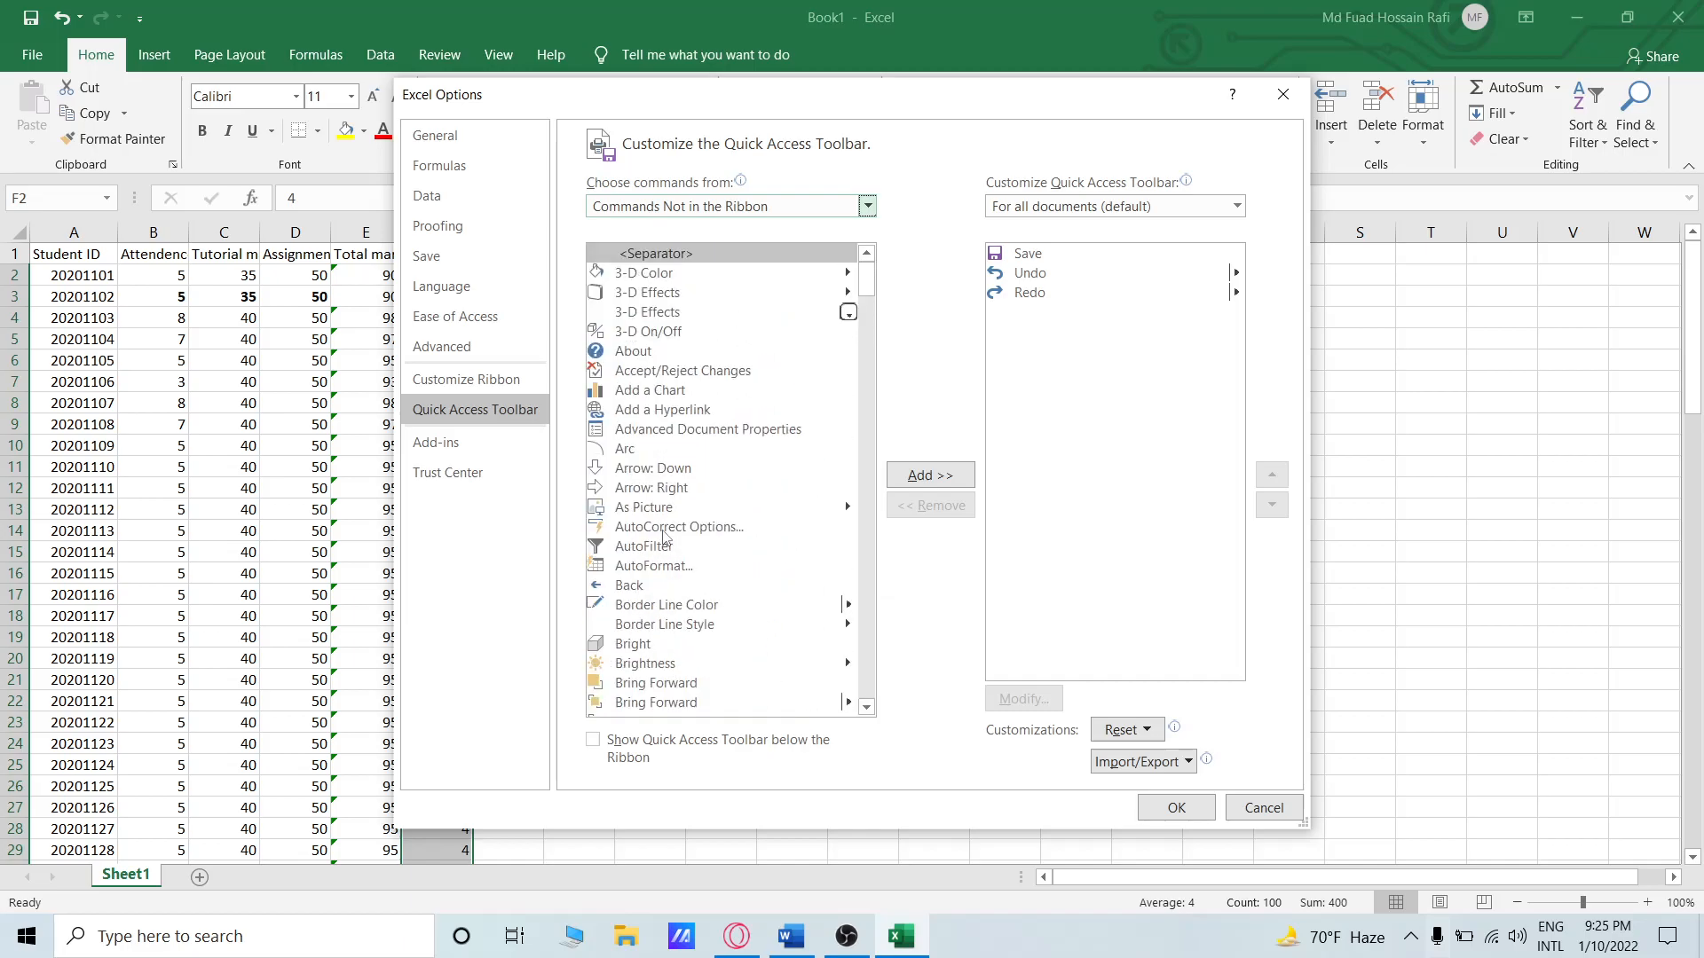
pyautogui.scroll(-8, 665, 533)
pyautogui.scroll(-10, 665, 532)
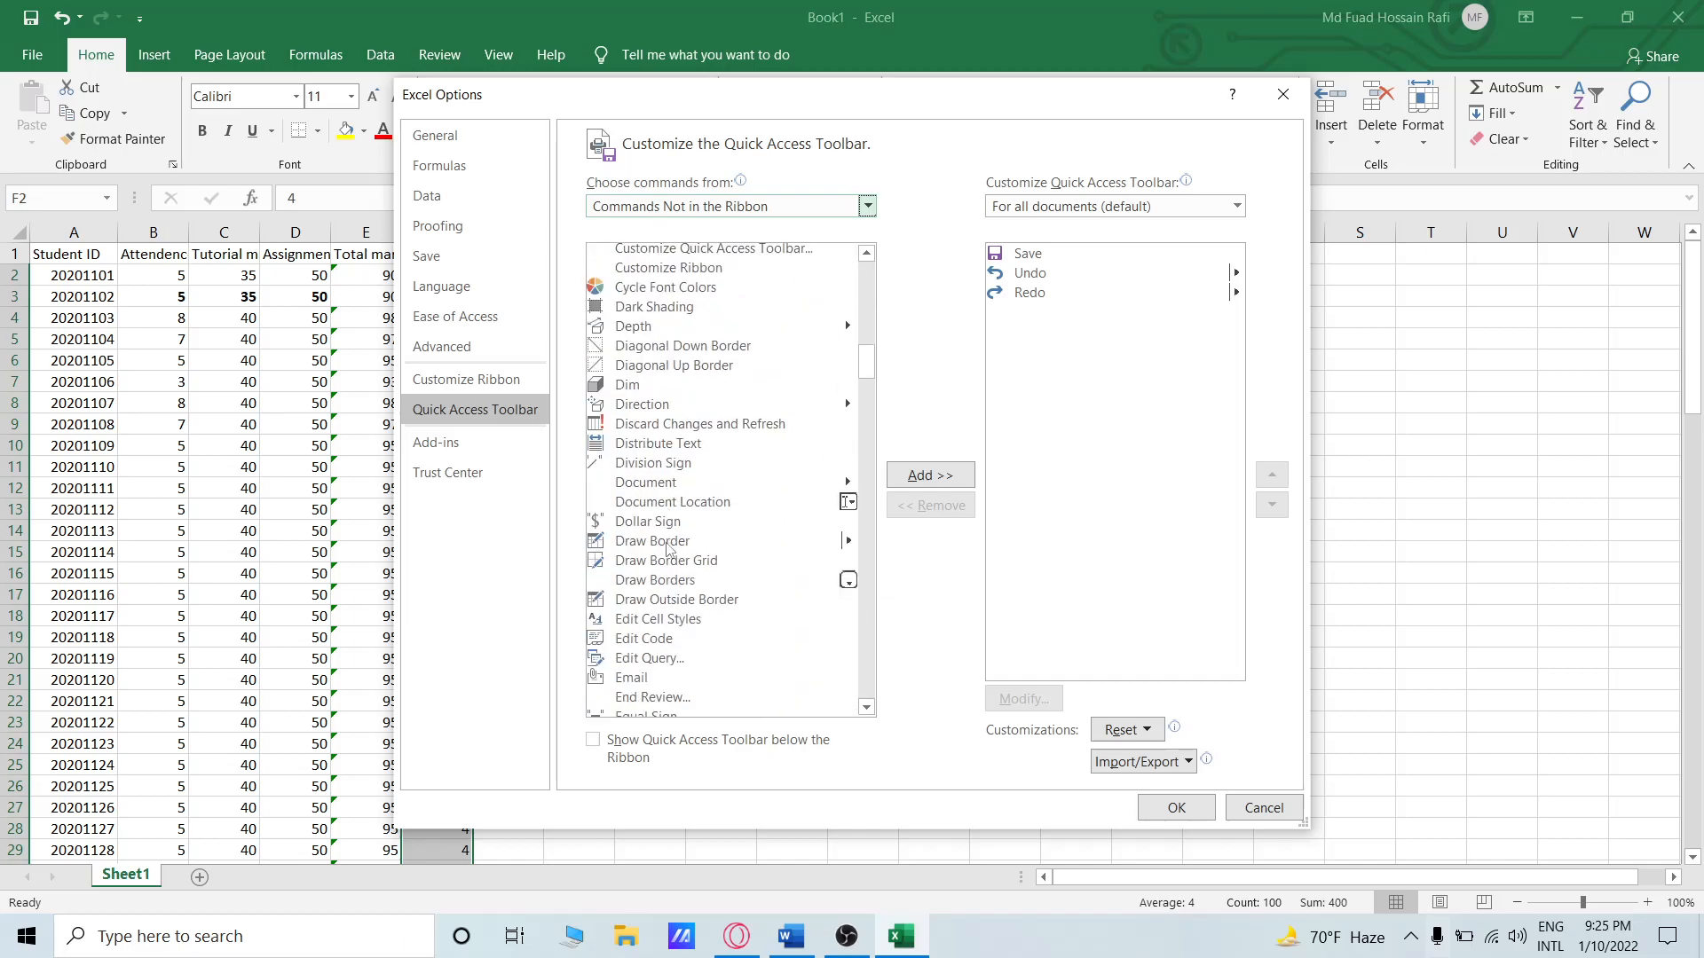
pyautogui.scroll(-1, 667, 548)
pyautogui.scroll(-3, 668, 548)
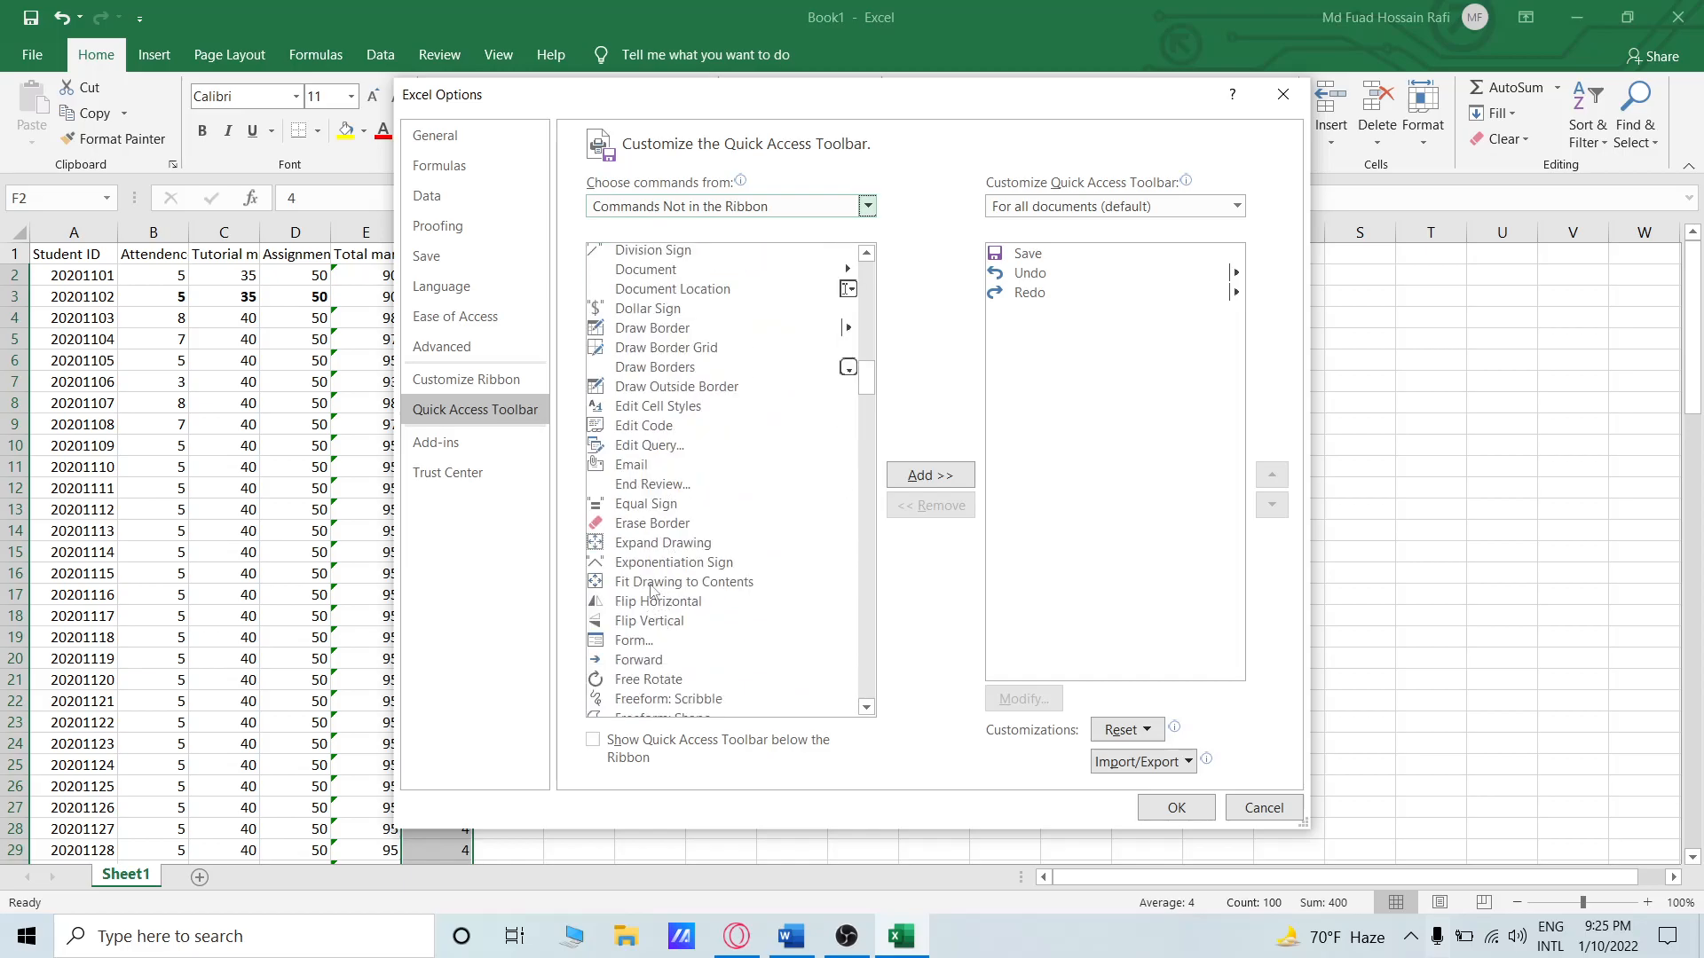
# Try to add the Form command to the Quick Access Toolbar and confirm the options.
pyautogui.click(649, 641)
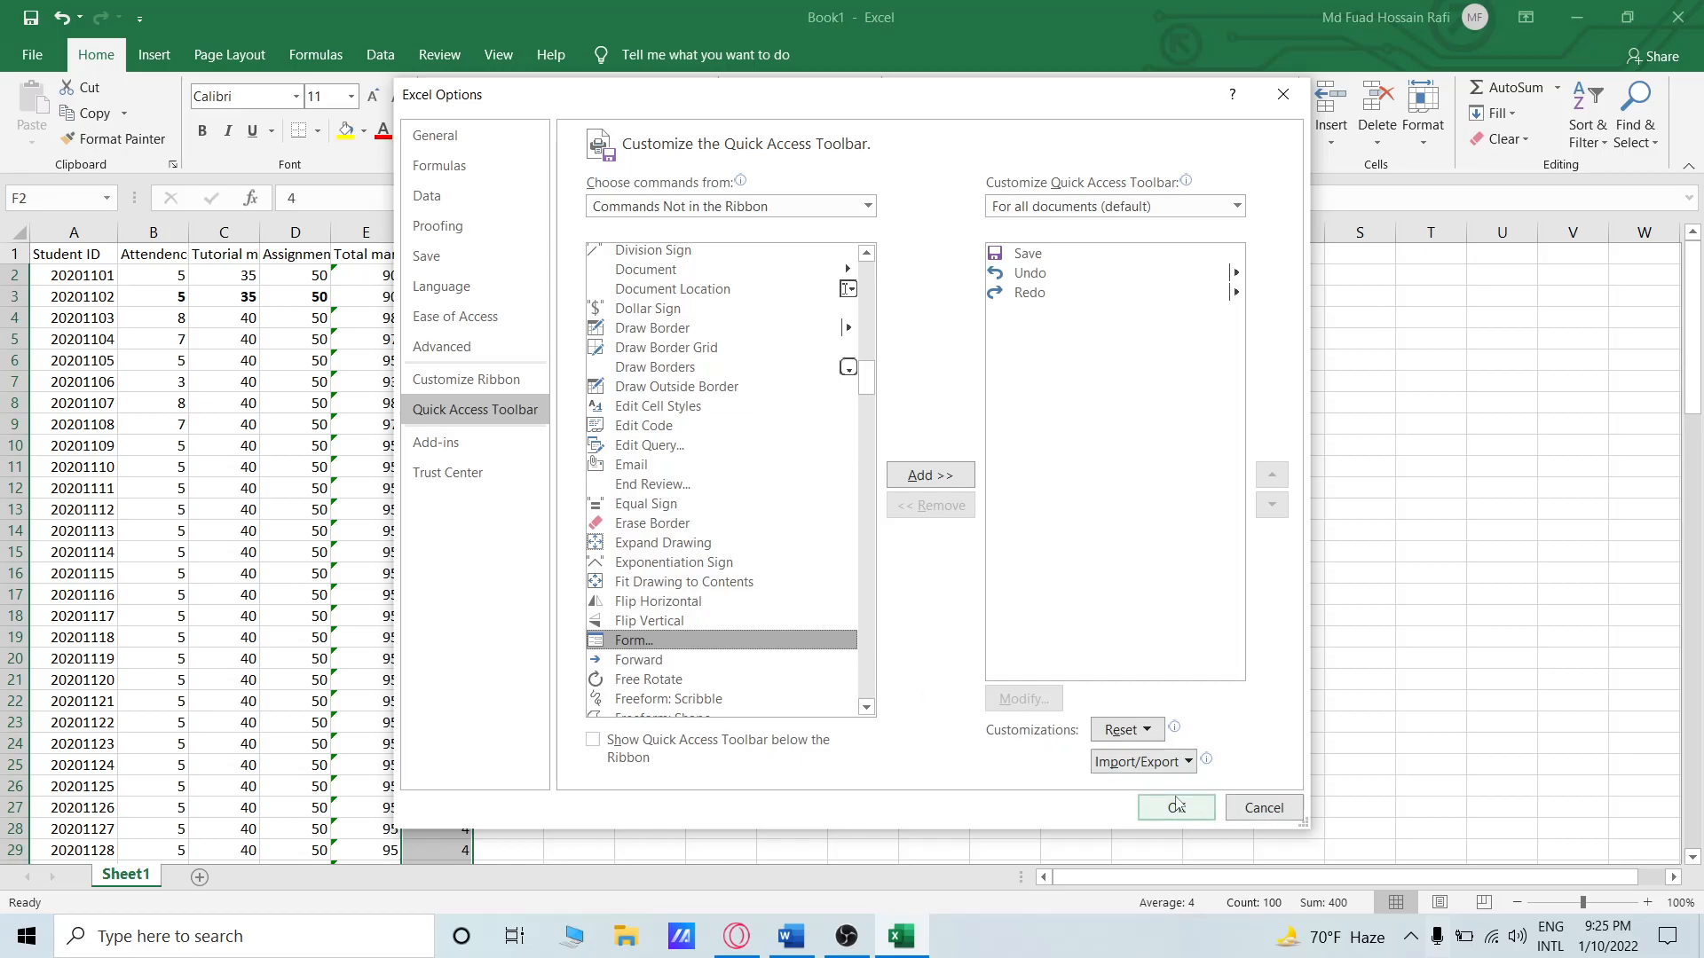
pyautogui.click(1237, 275)
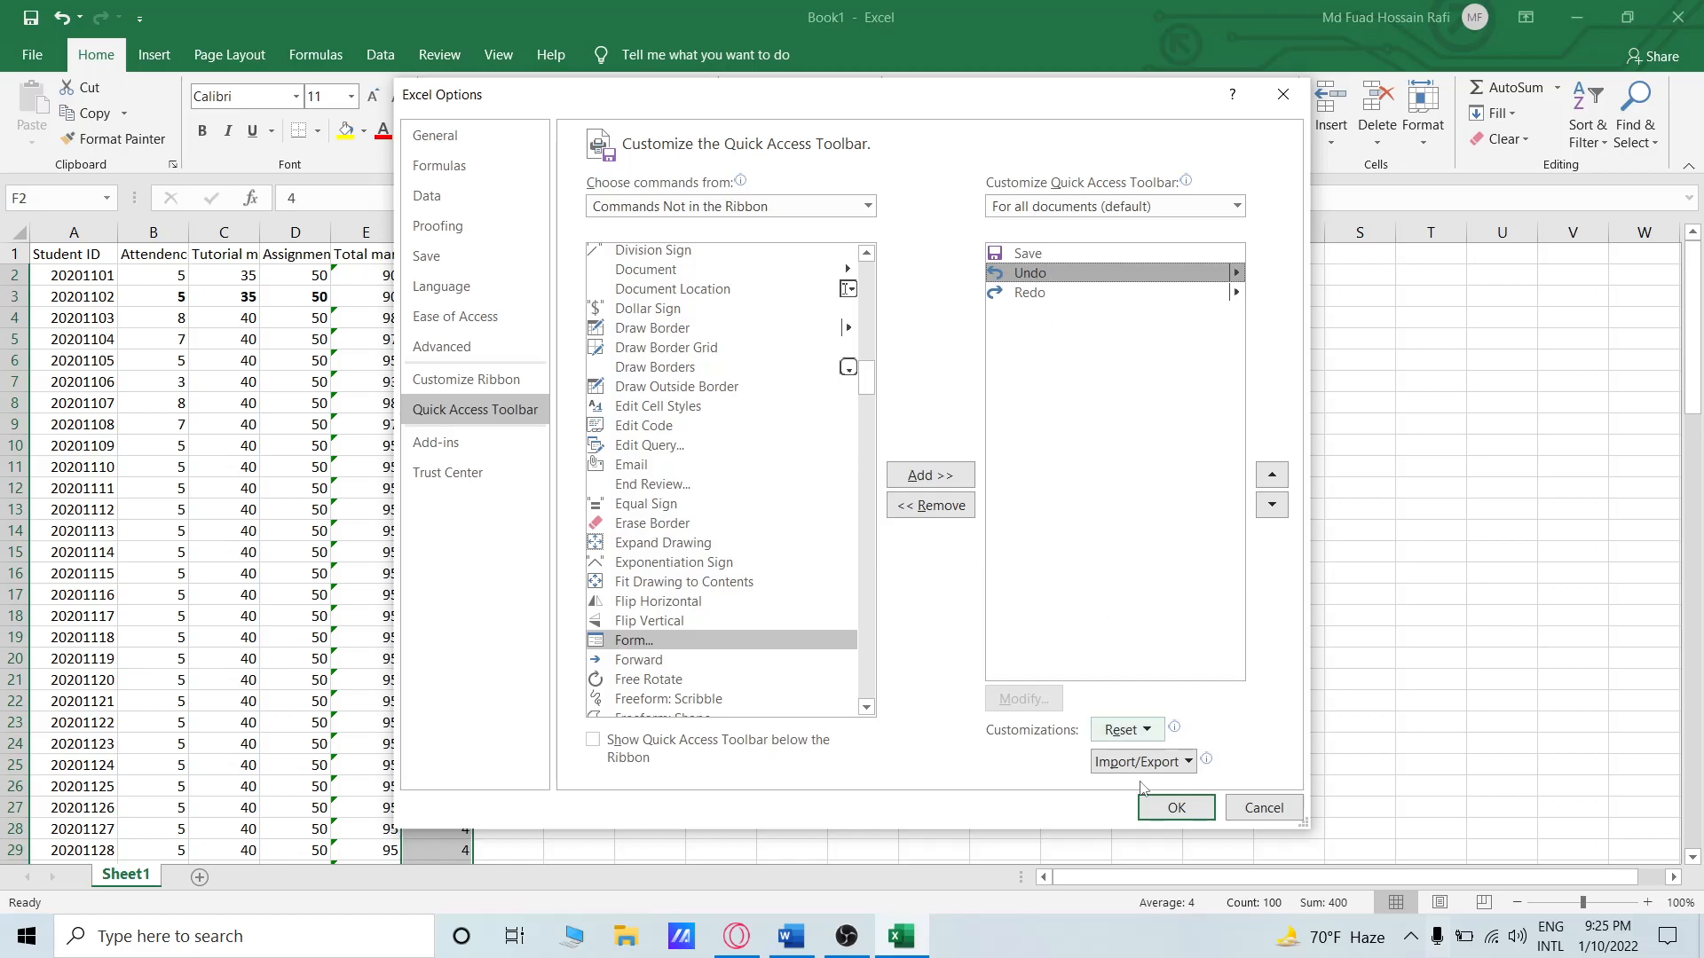
pyautogui.click(1175, 808)
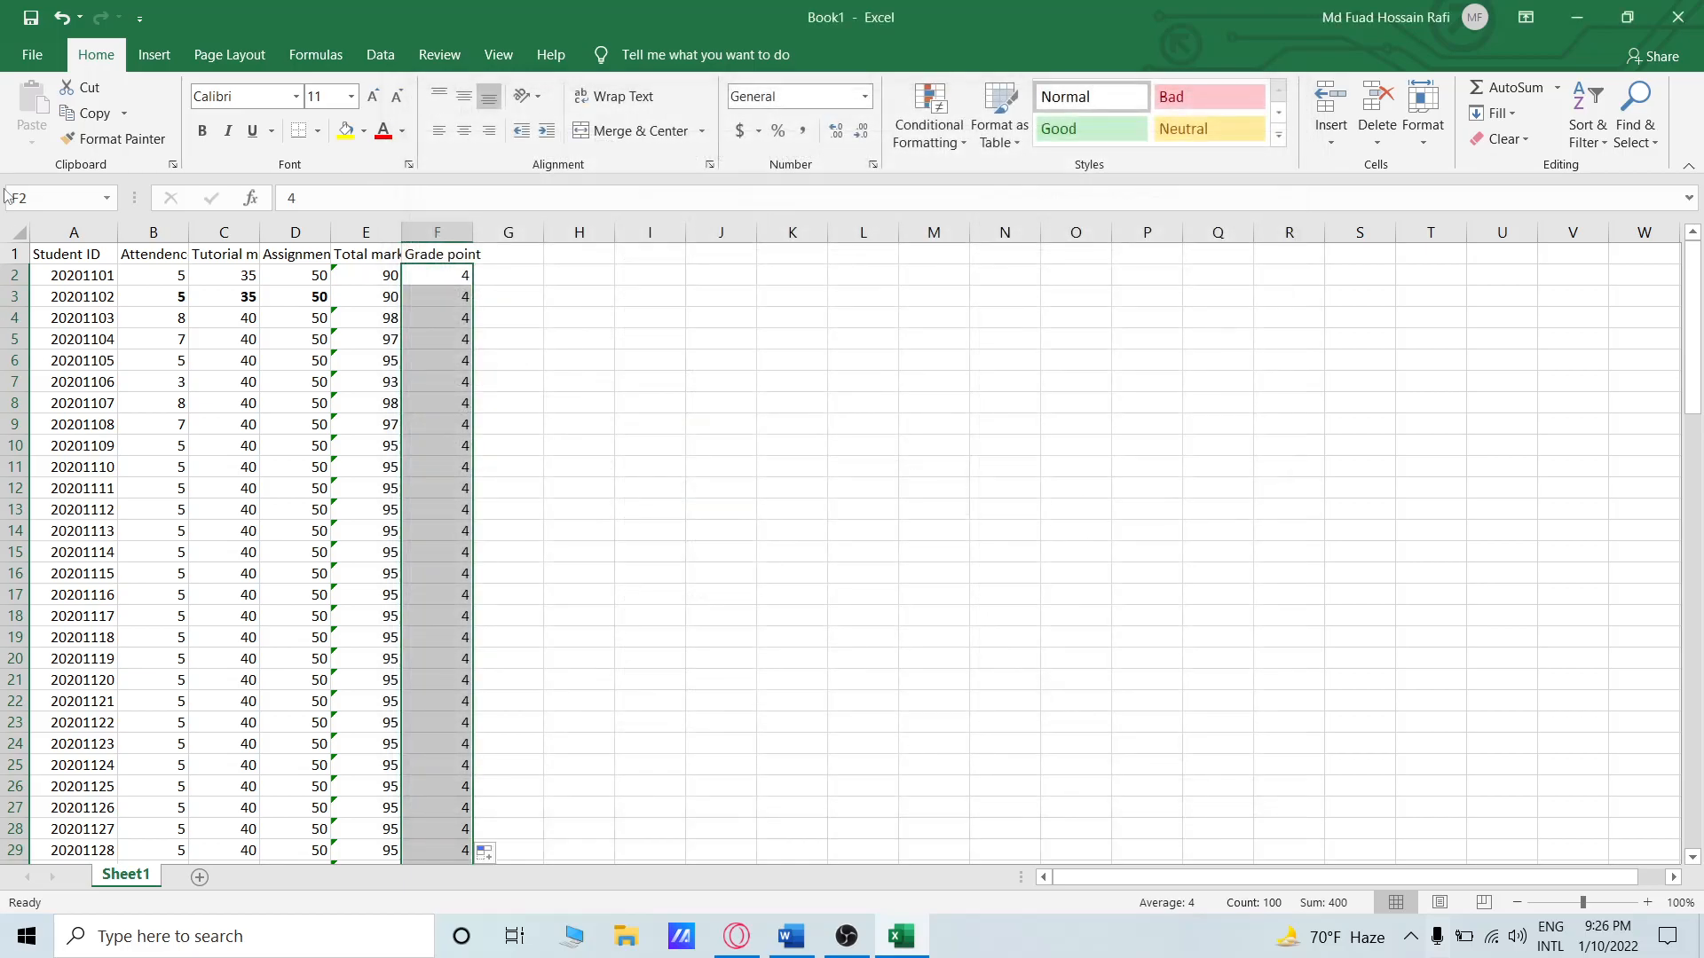
pyautogui.scroll(-5, 423, 336)
pyautogui.scroll(5, 384, 380)
pyautogui.click(138, 17)
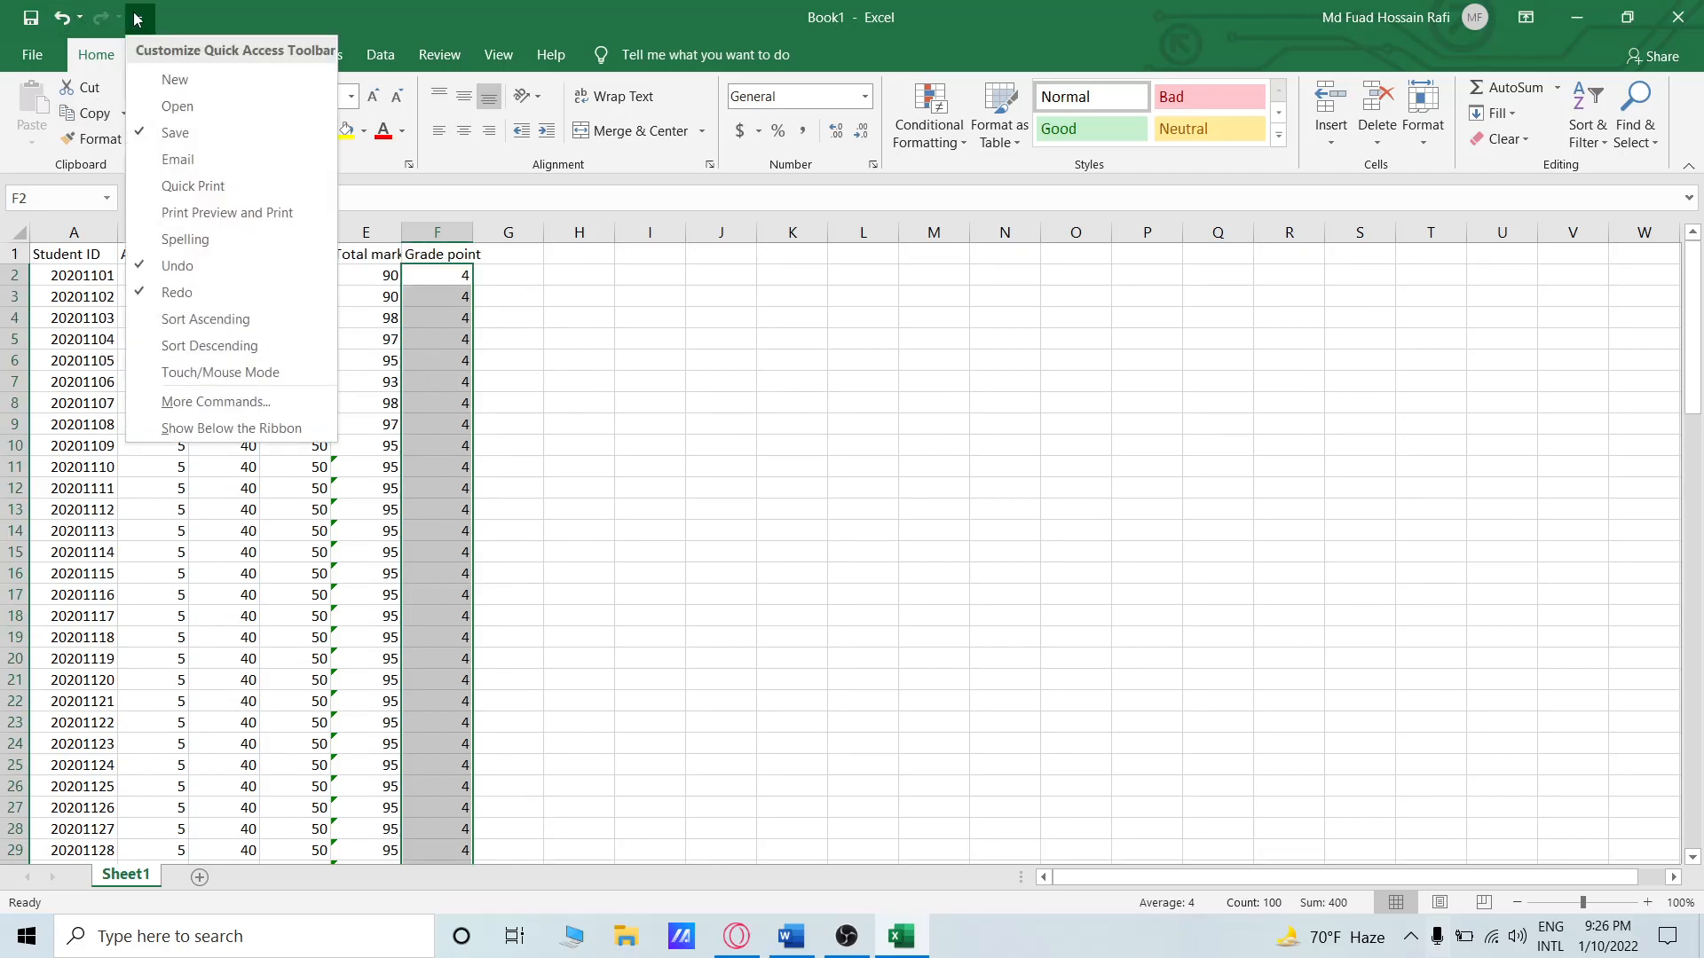
pyautogui.click(82, 19)
pyautogui.click(271, 16)
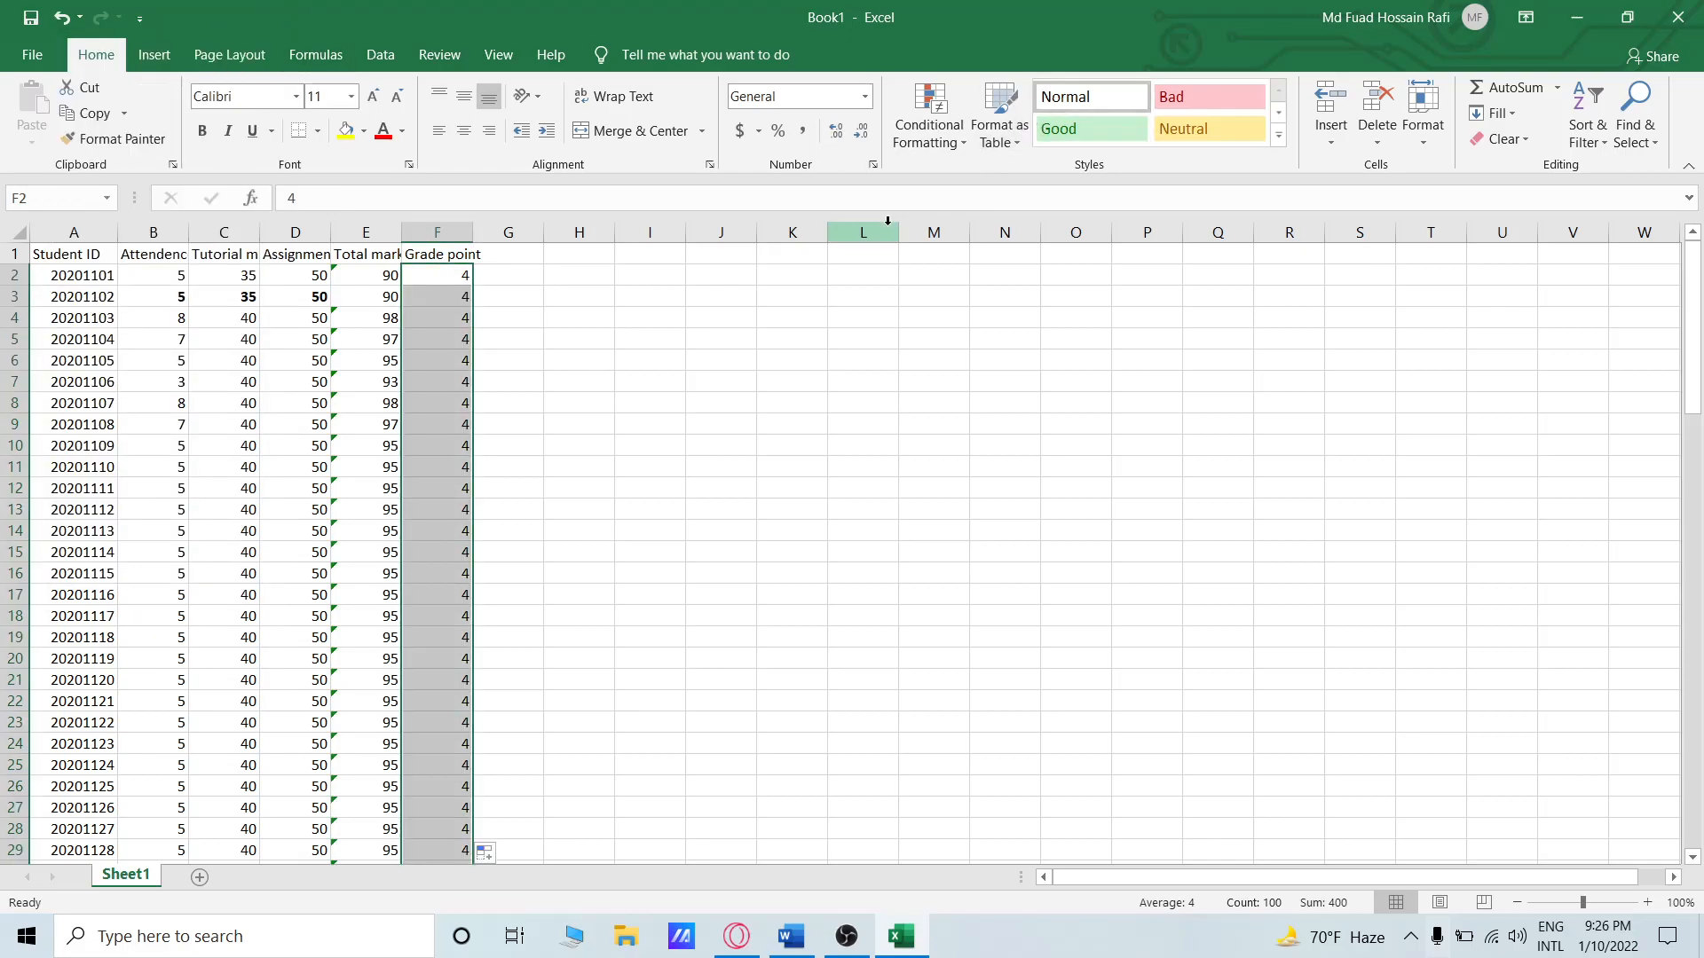
# Format the grade points in F2:F101 as a table with the light orange banded style, leaving "My table has headers" unchecked.
pyautogui.click(1012, 133)
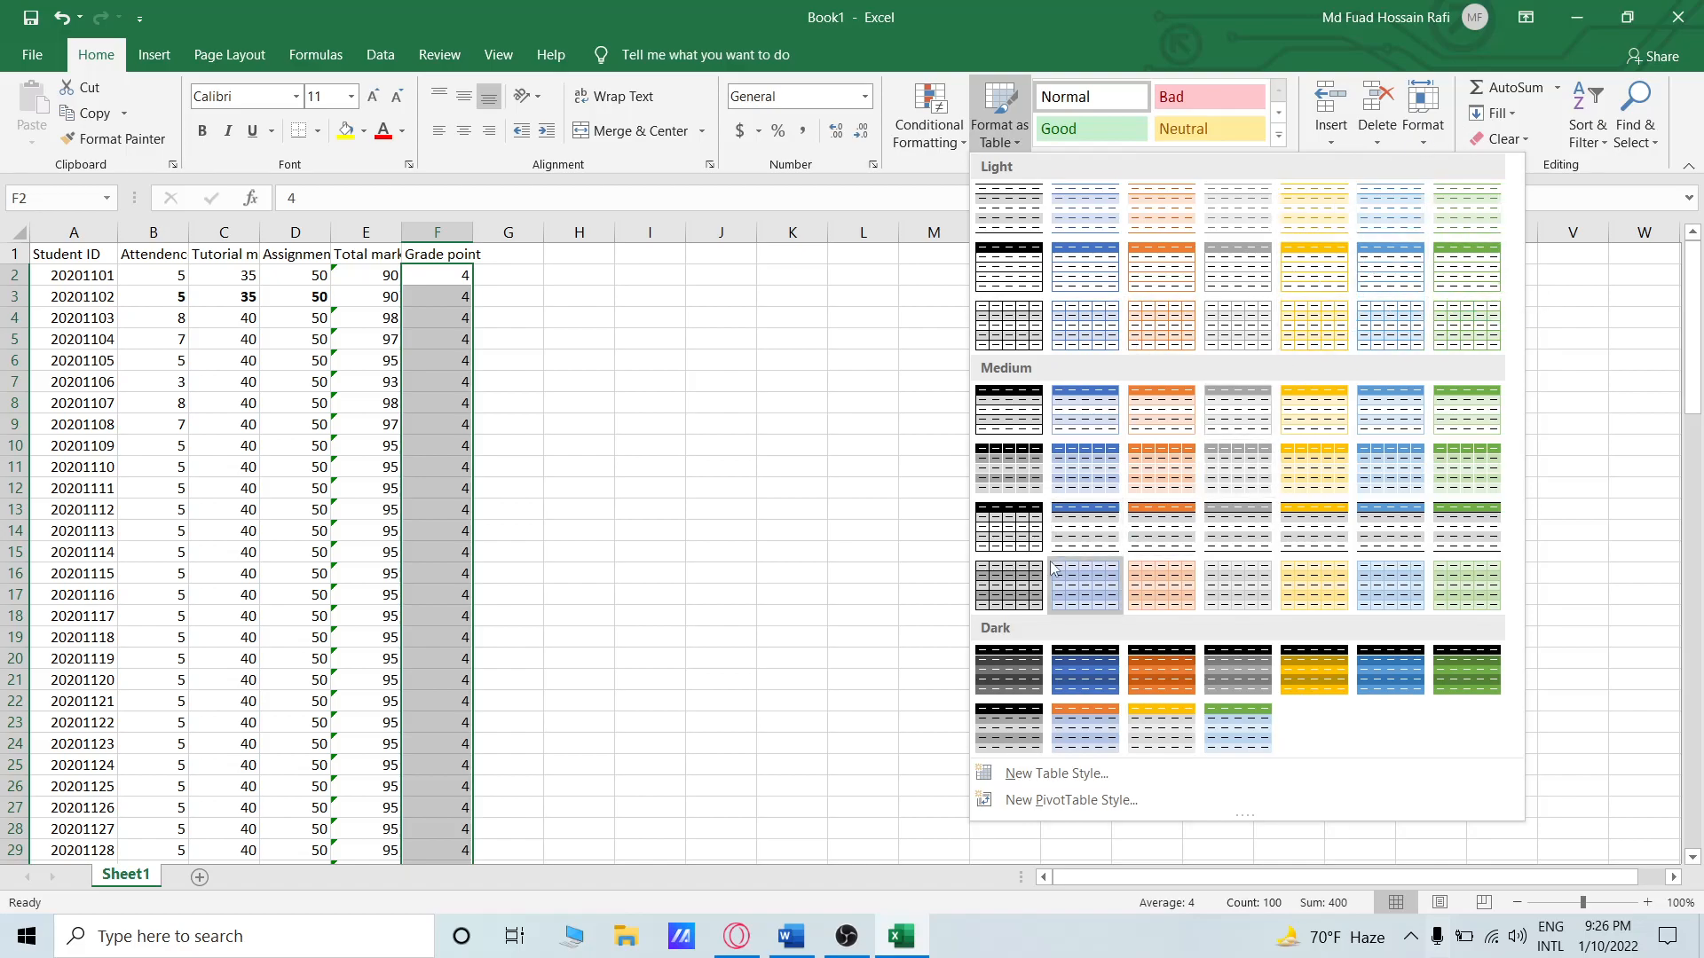
pyautogui.click(1180, 213)
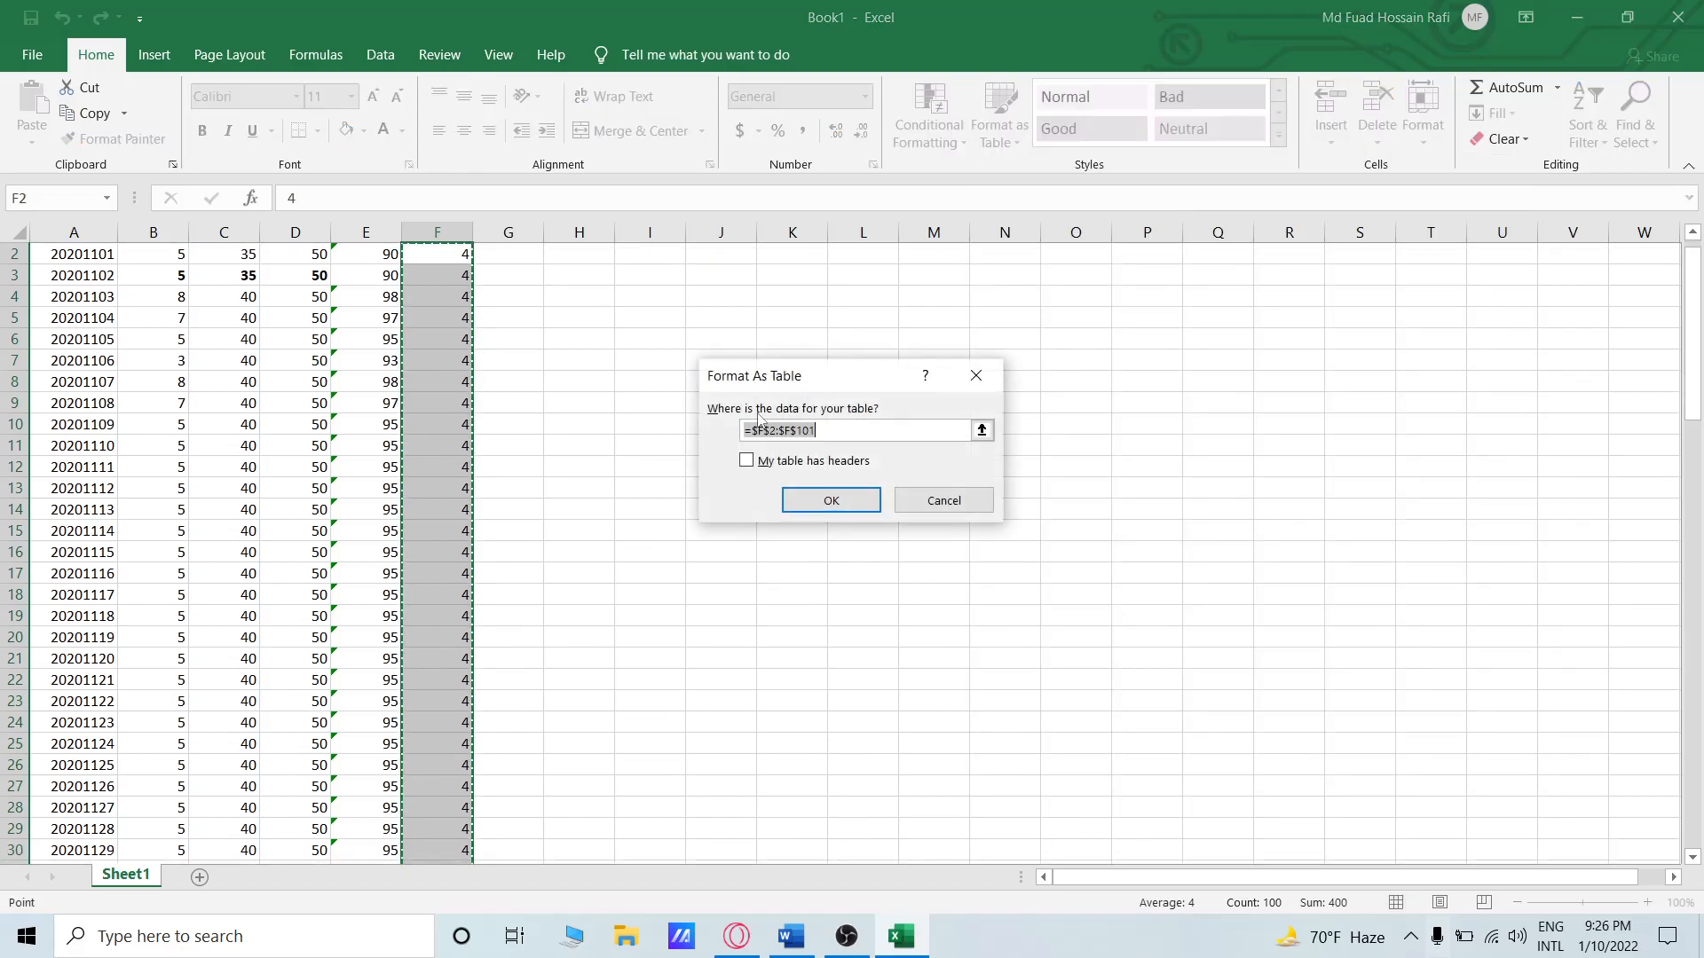
pyautogui.click(841, 507)
pyautogui.scroll(1, 561, 471)
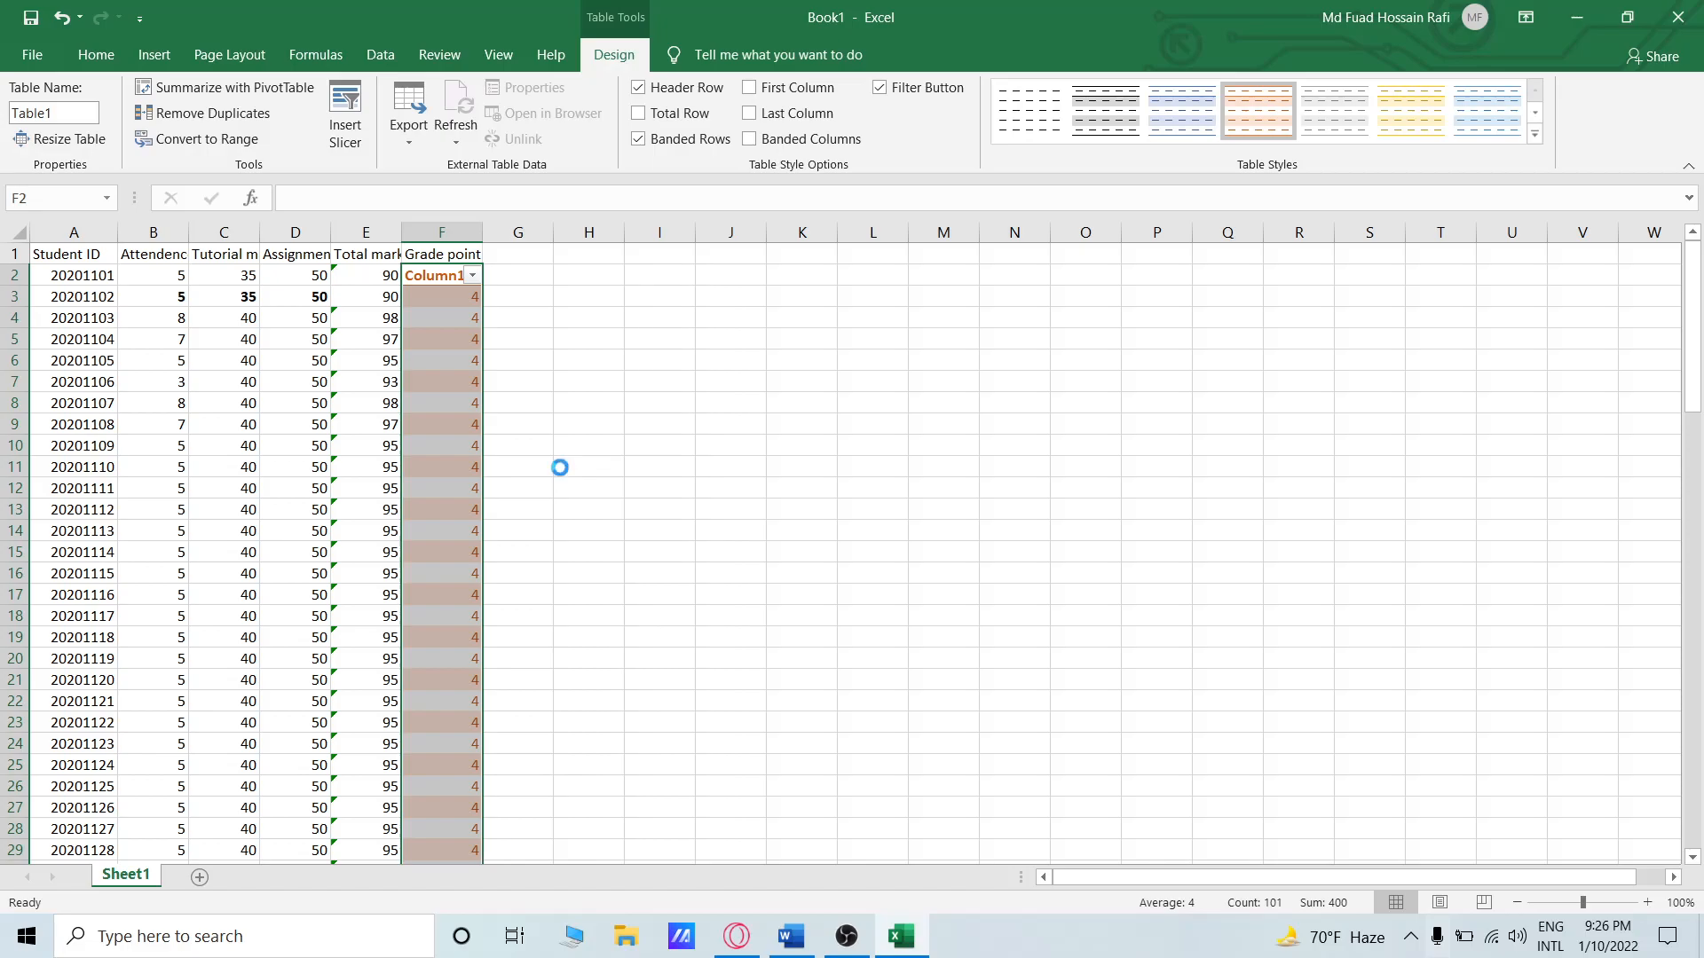
# Undo the grade point table formatting and format rows 1 to 101 as a table with headers in the light blue-header style.
pyautogui.hotkey('ctrl', 'z')
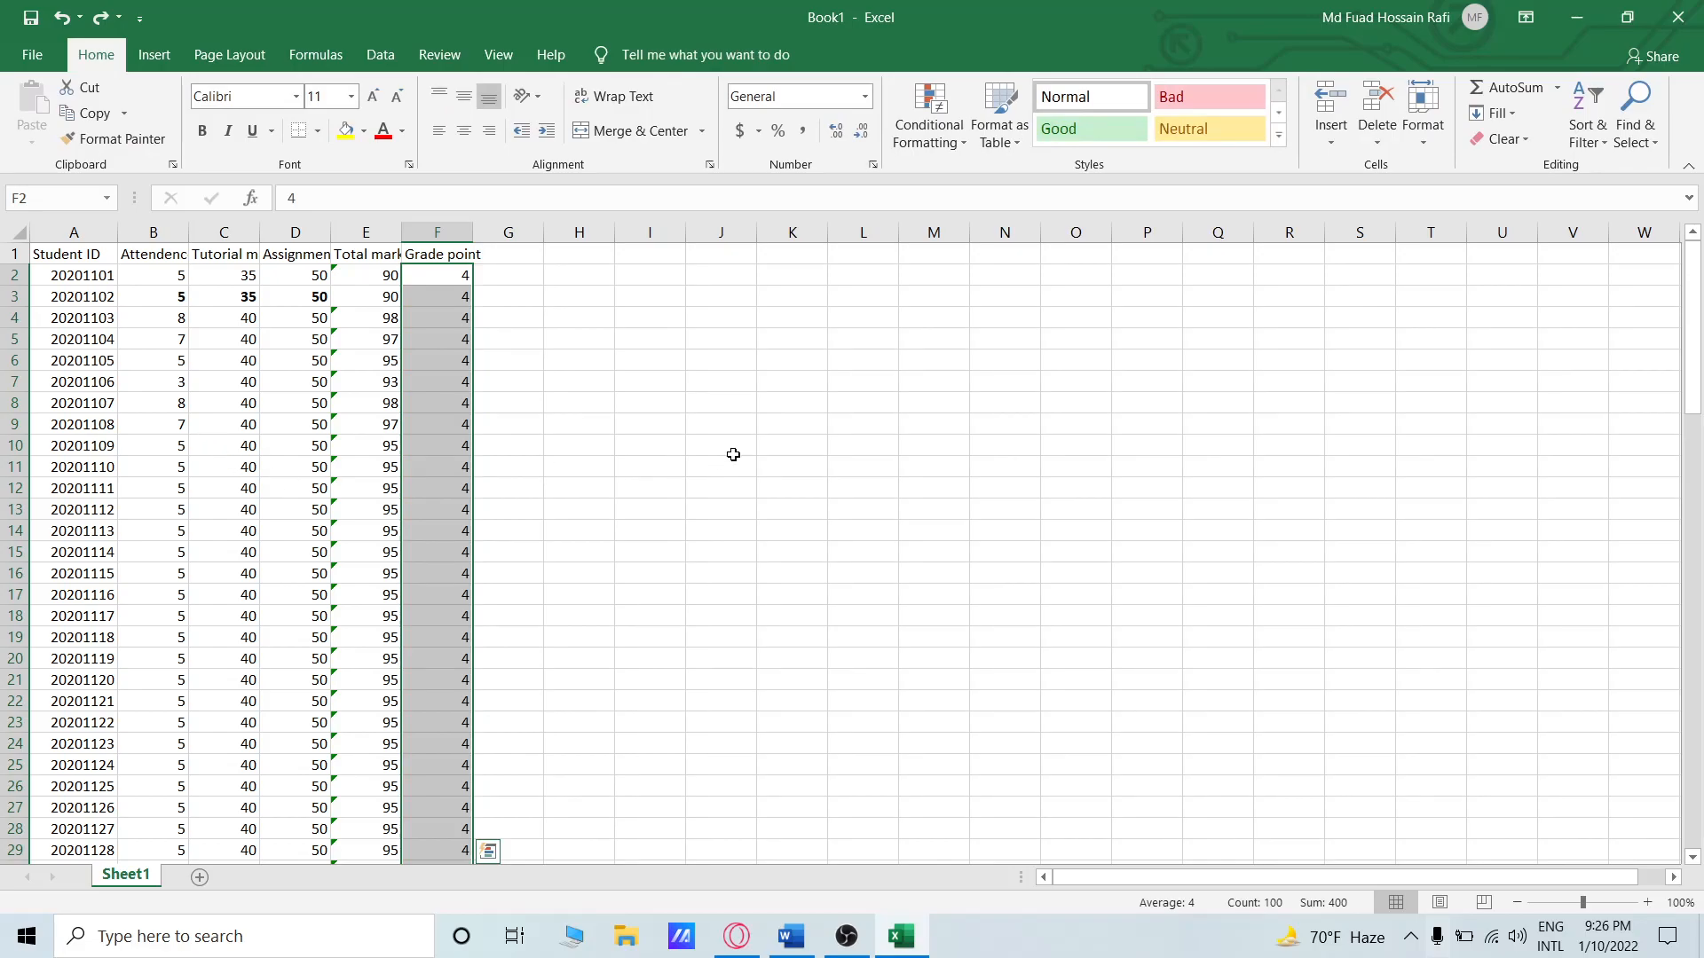
pyautogui.click(733, 453)
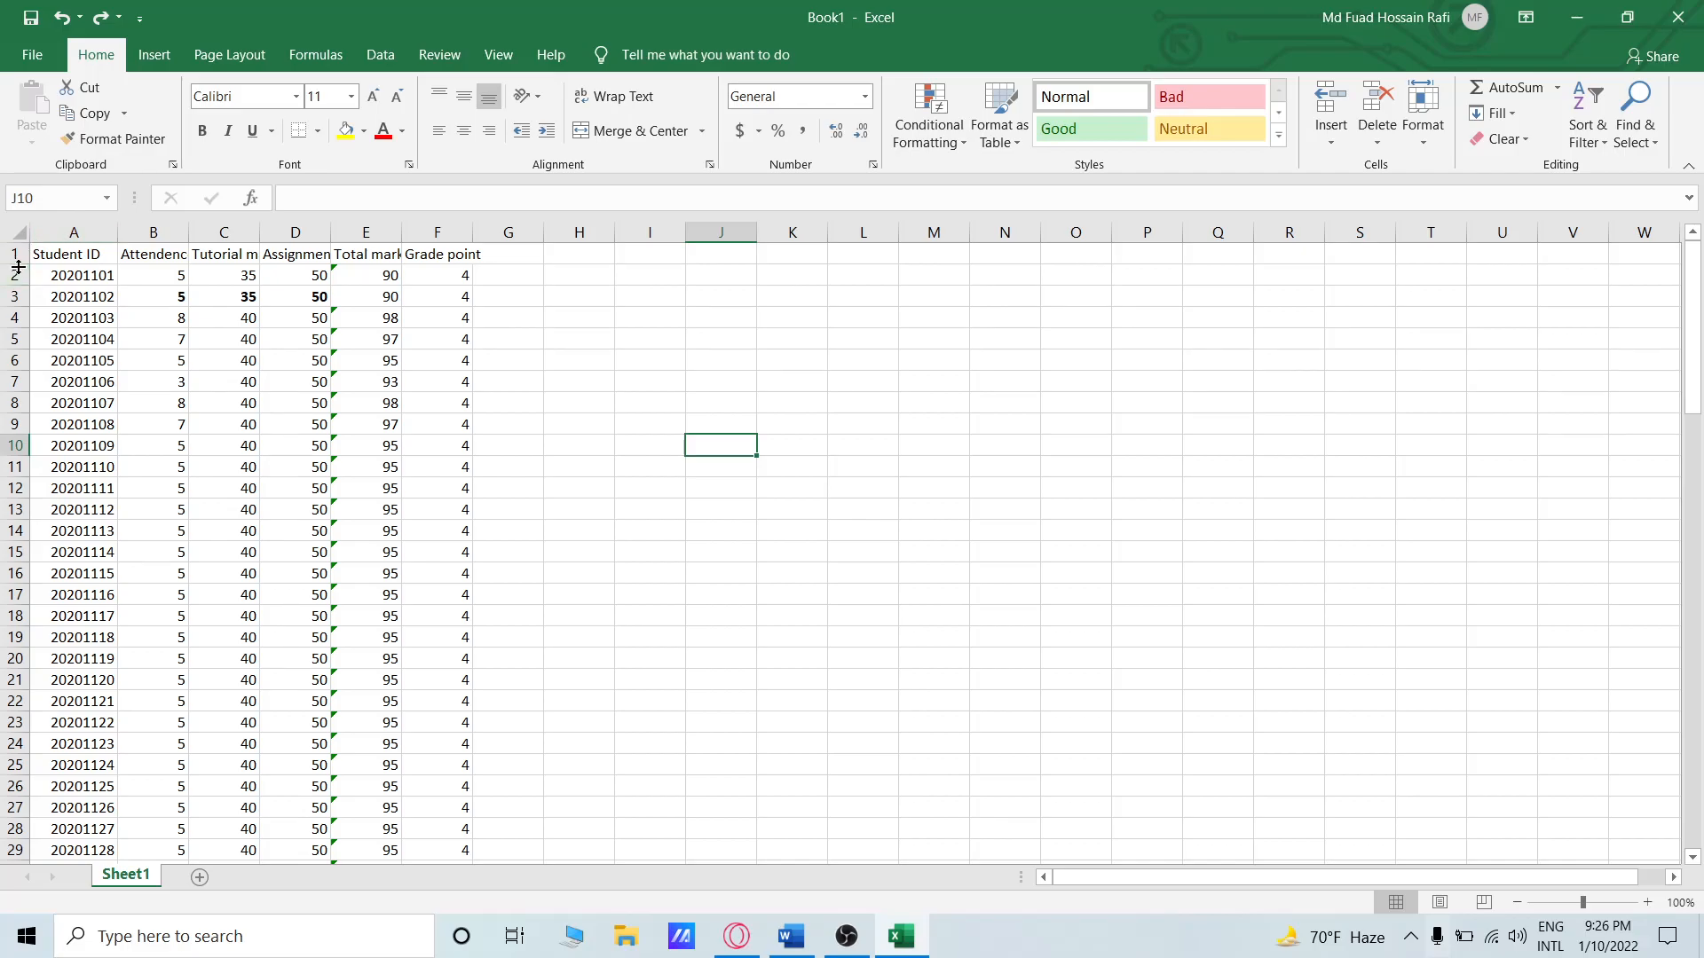
pyautogui.moveTo(15, 258); pyautogui.dragTo(568, 448)
pyautogui.moveTo(634, 149); pyautogui.dragTo(507, 630)
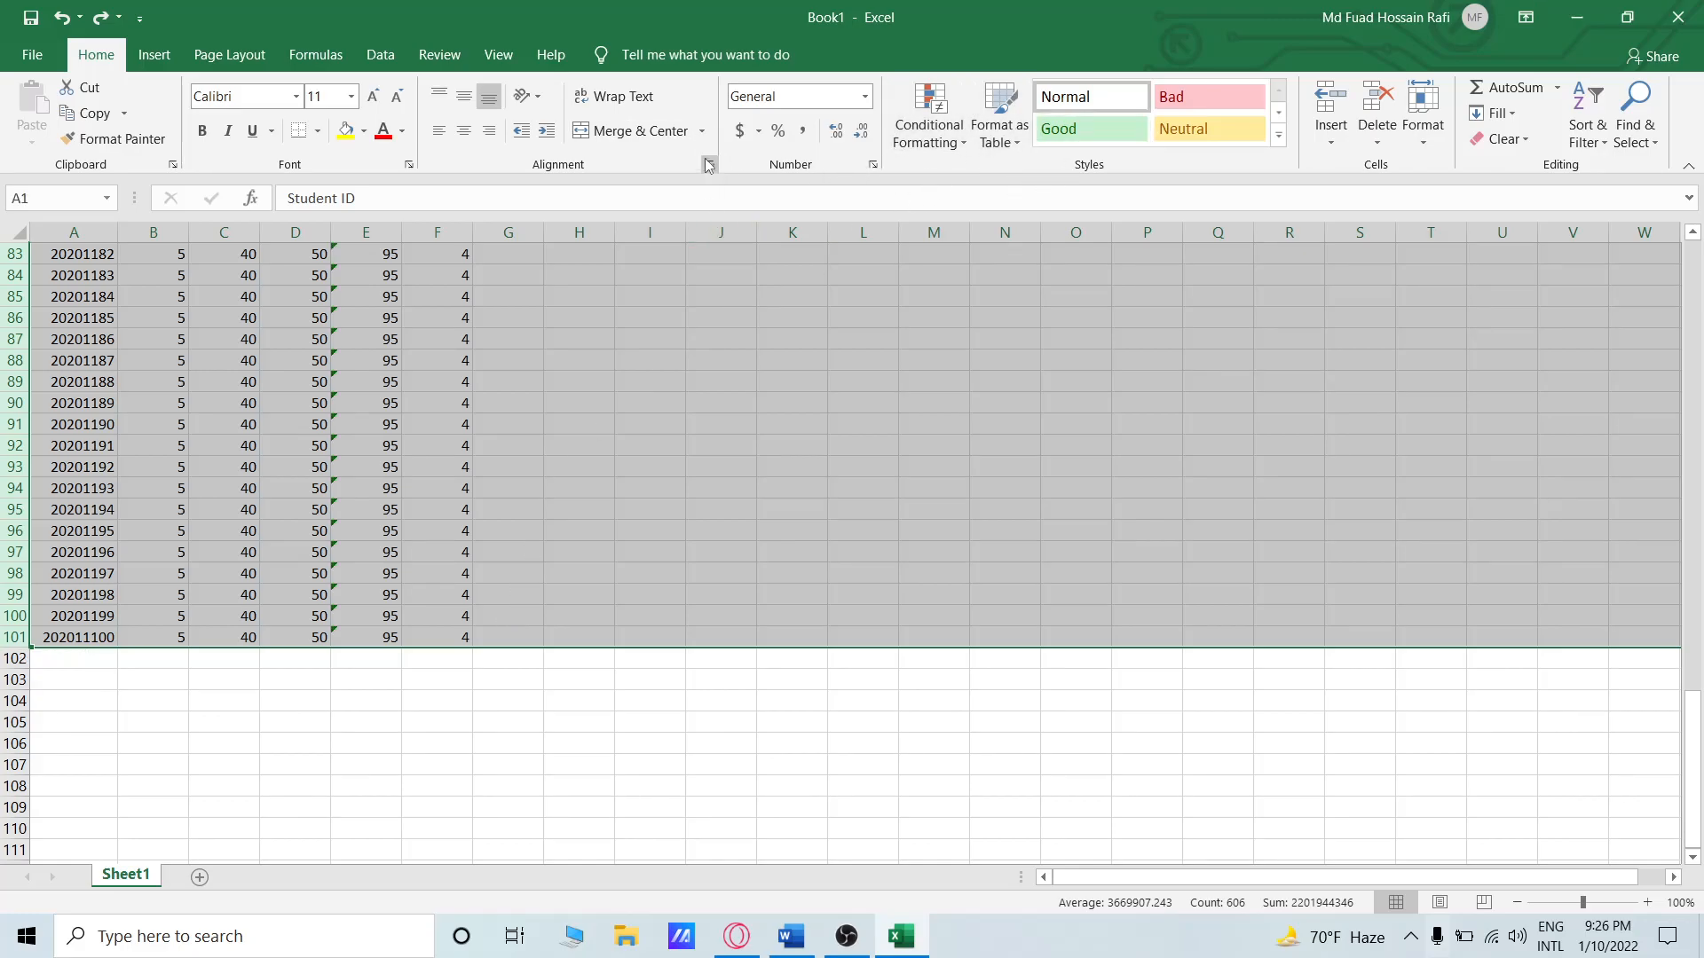
pyautogui.click(999, 129)
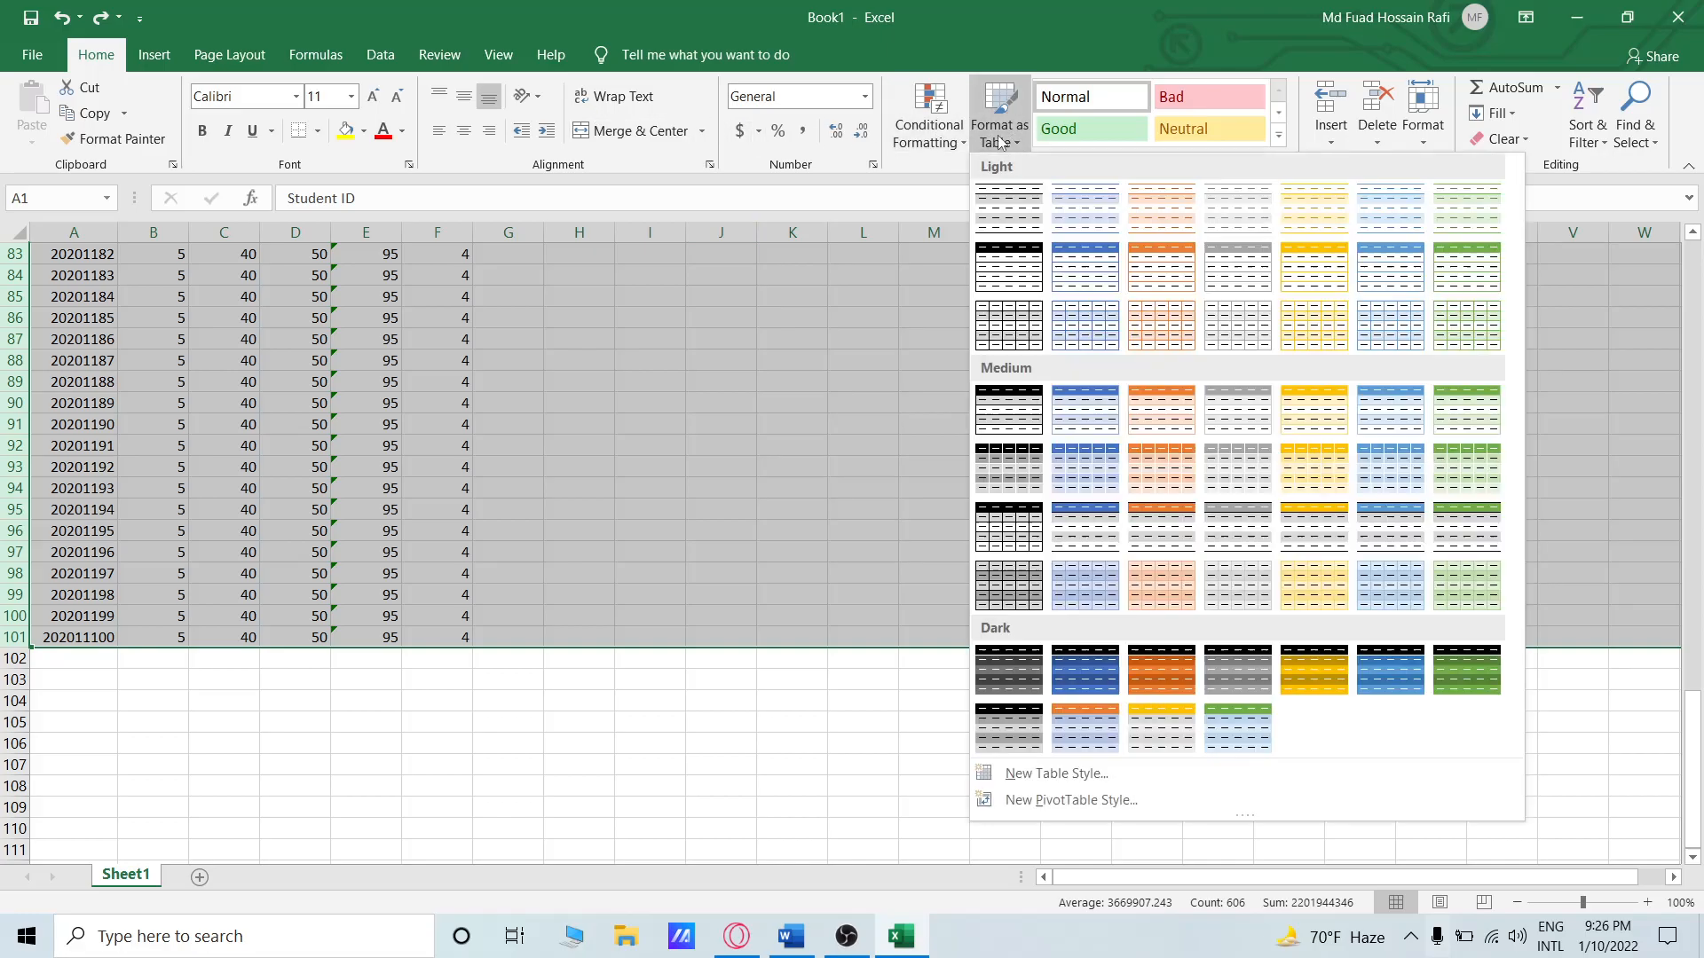
pyautogui.click(1013, 142)
pyautogui.click(1014, 142)
pyautogui.click(1099, 282)
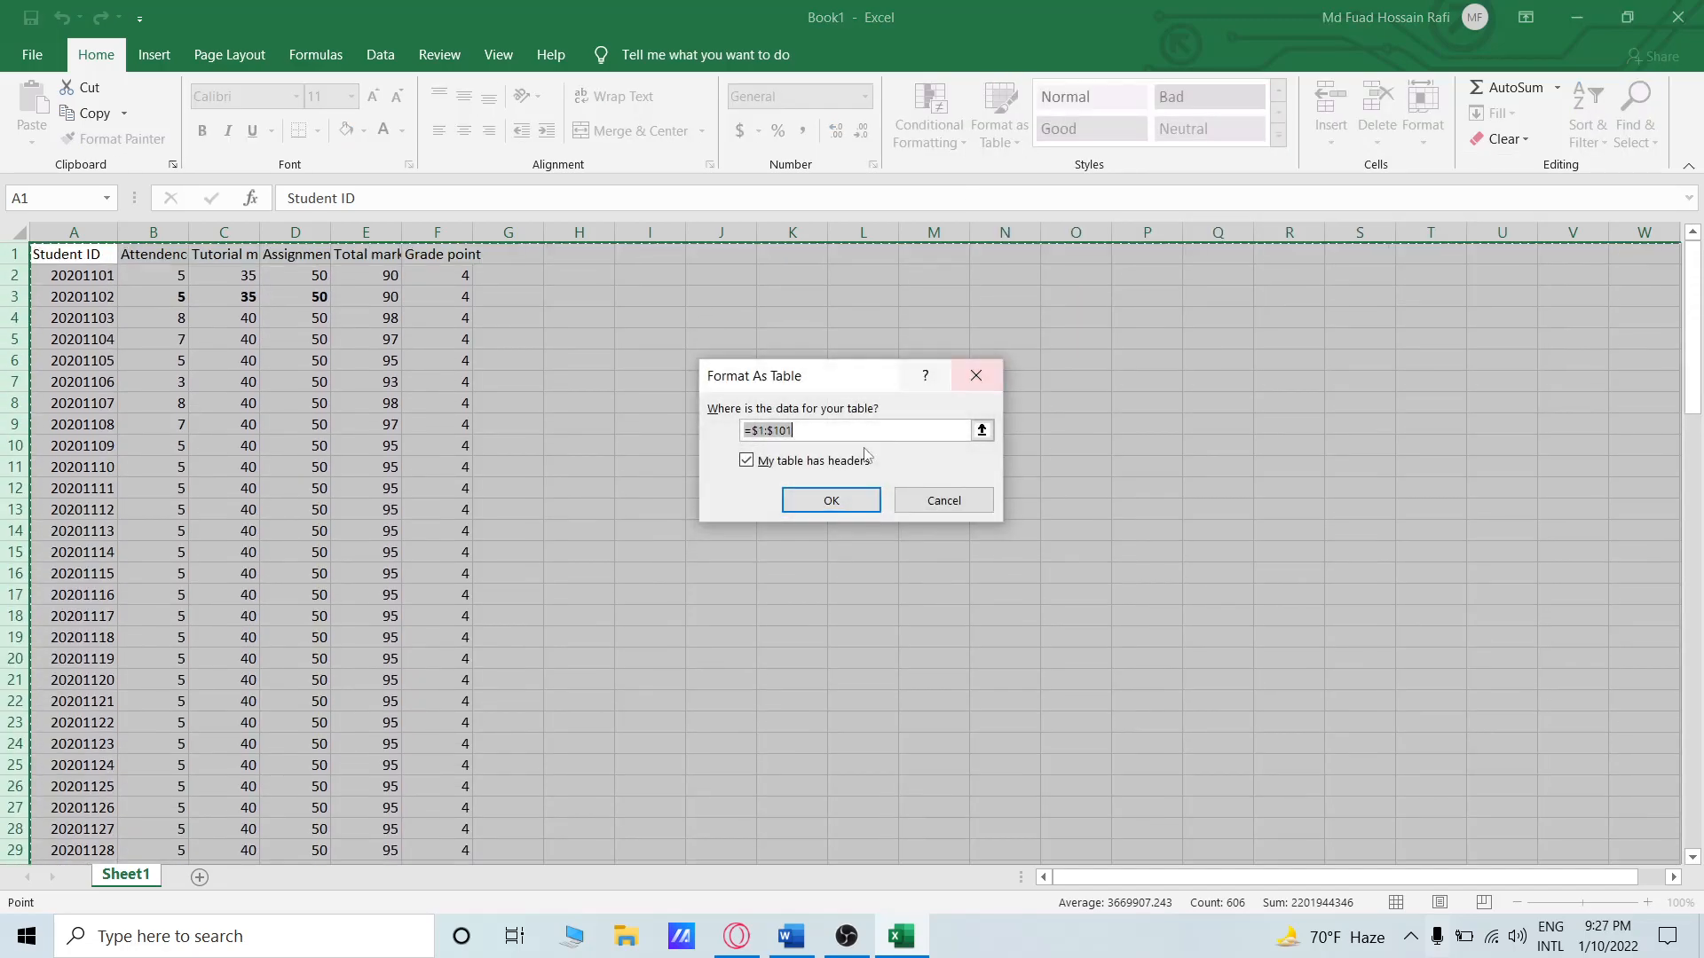
pyautogui.click(831, 500)
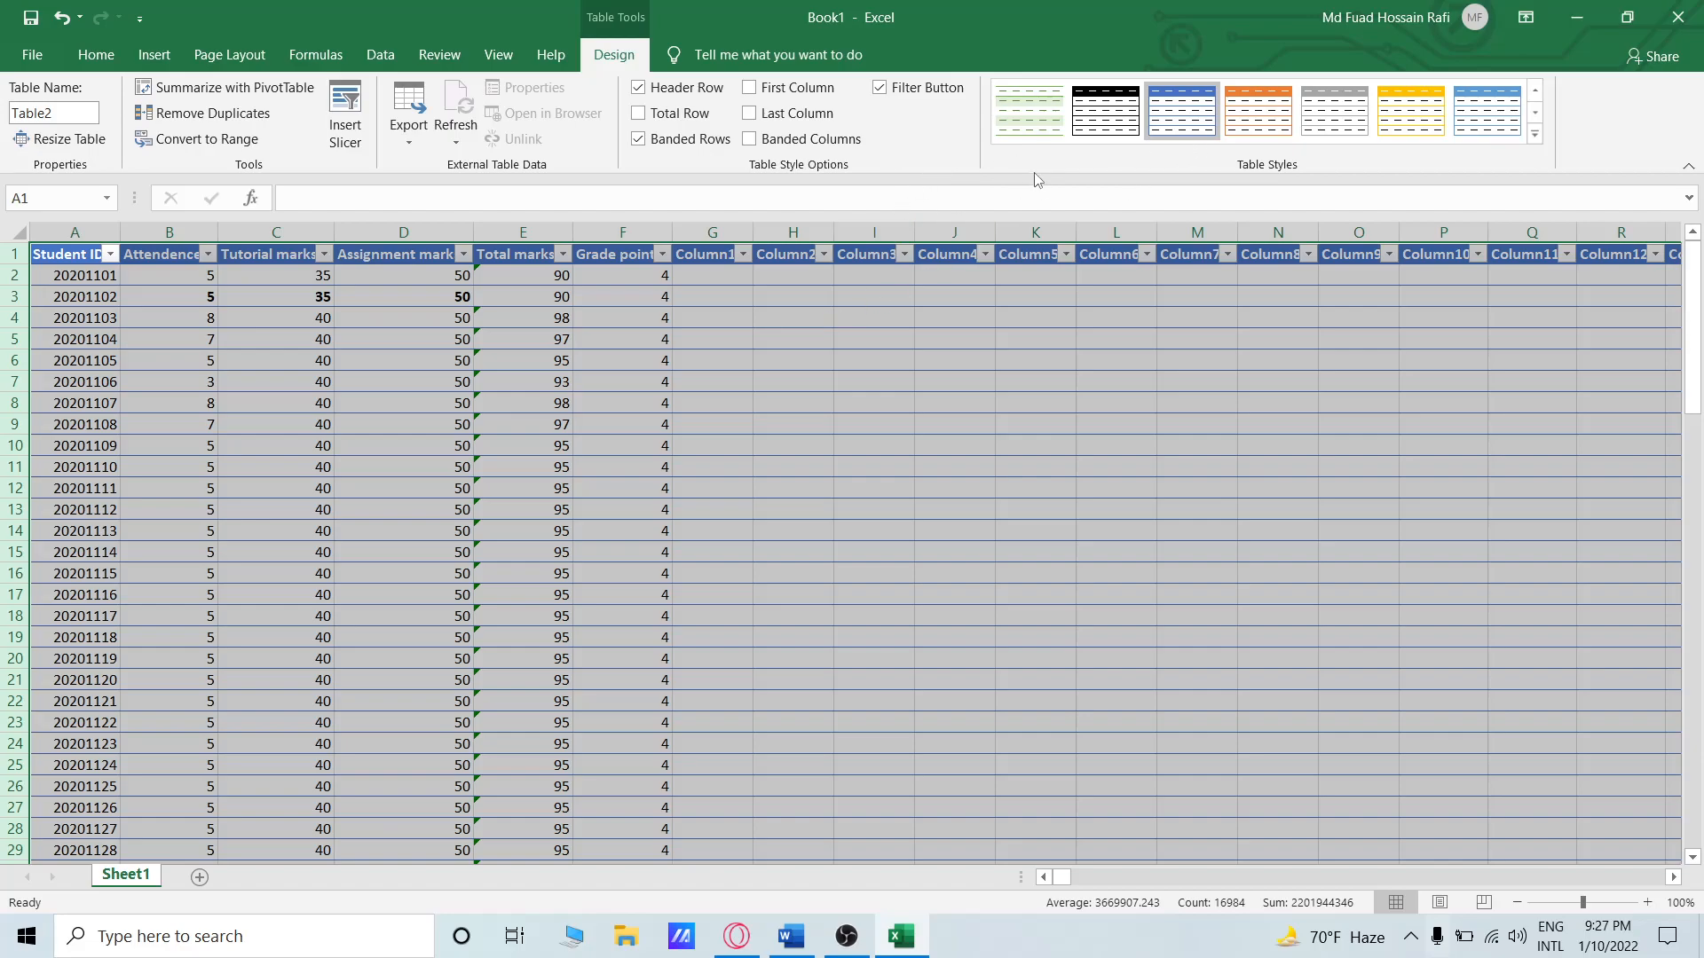
pyautogui.scroll(-15, 875, 361)
pyautogui.scroll(15, 791, 479)
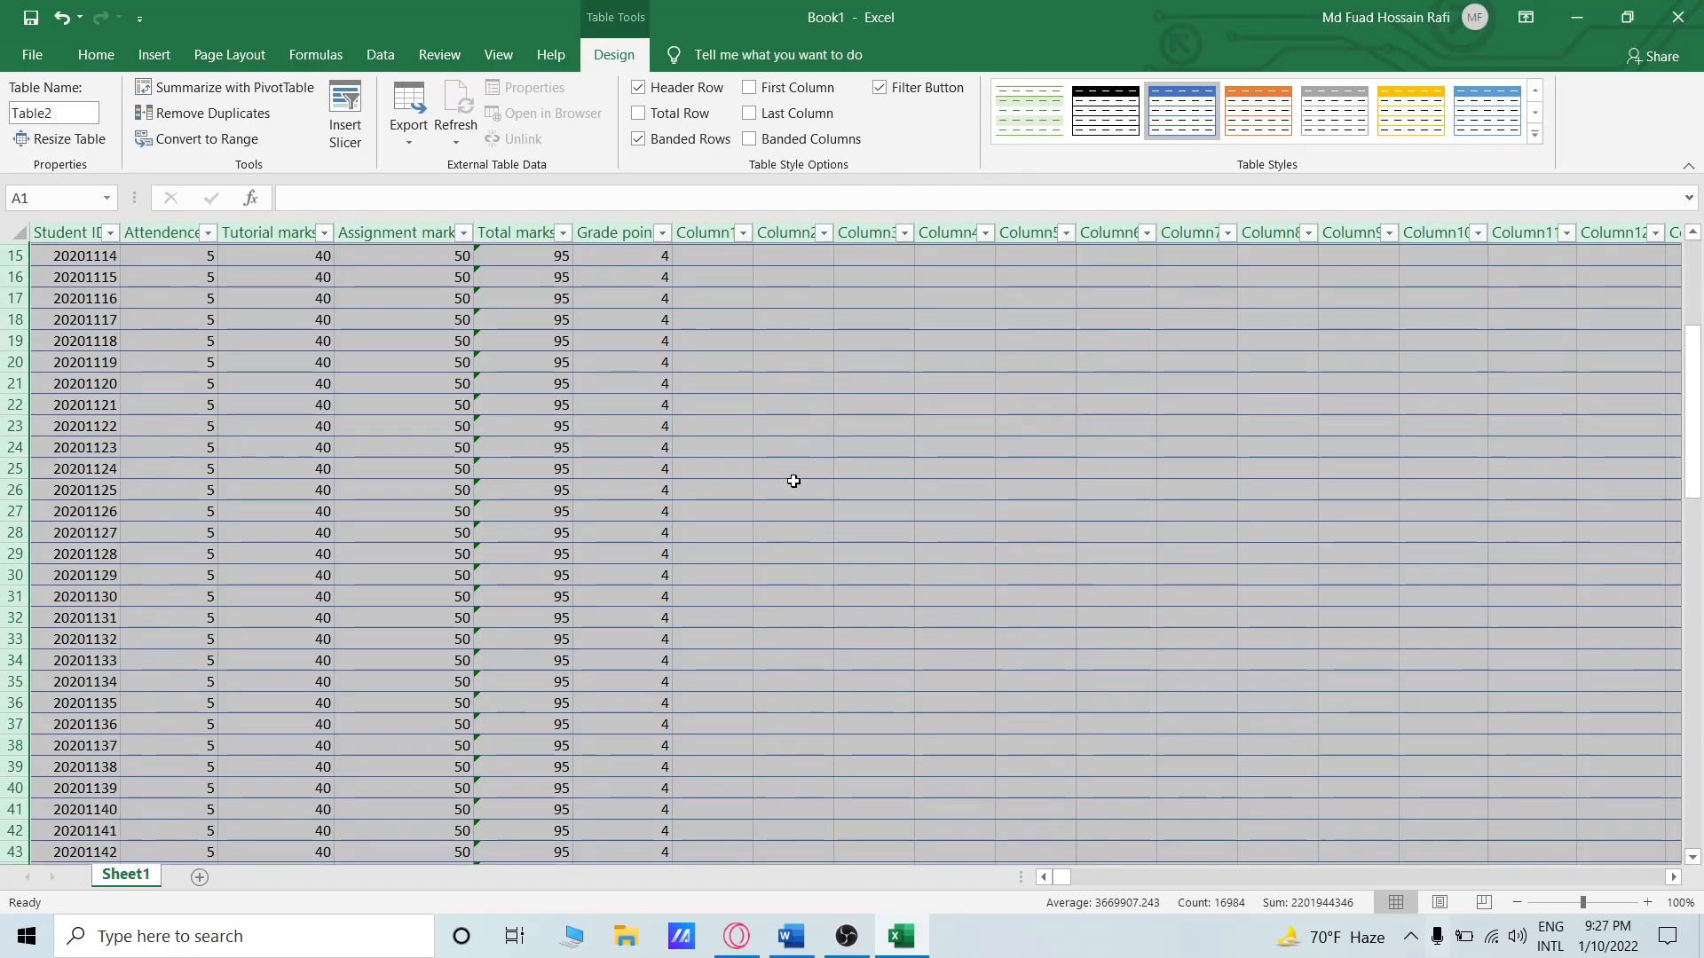
pyautogui.click(793, 481)
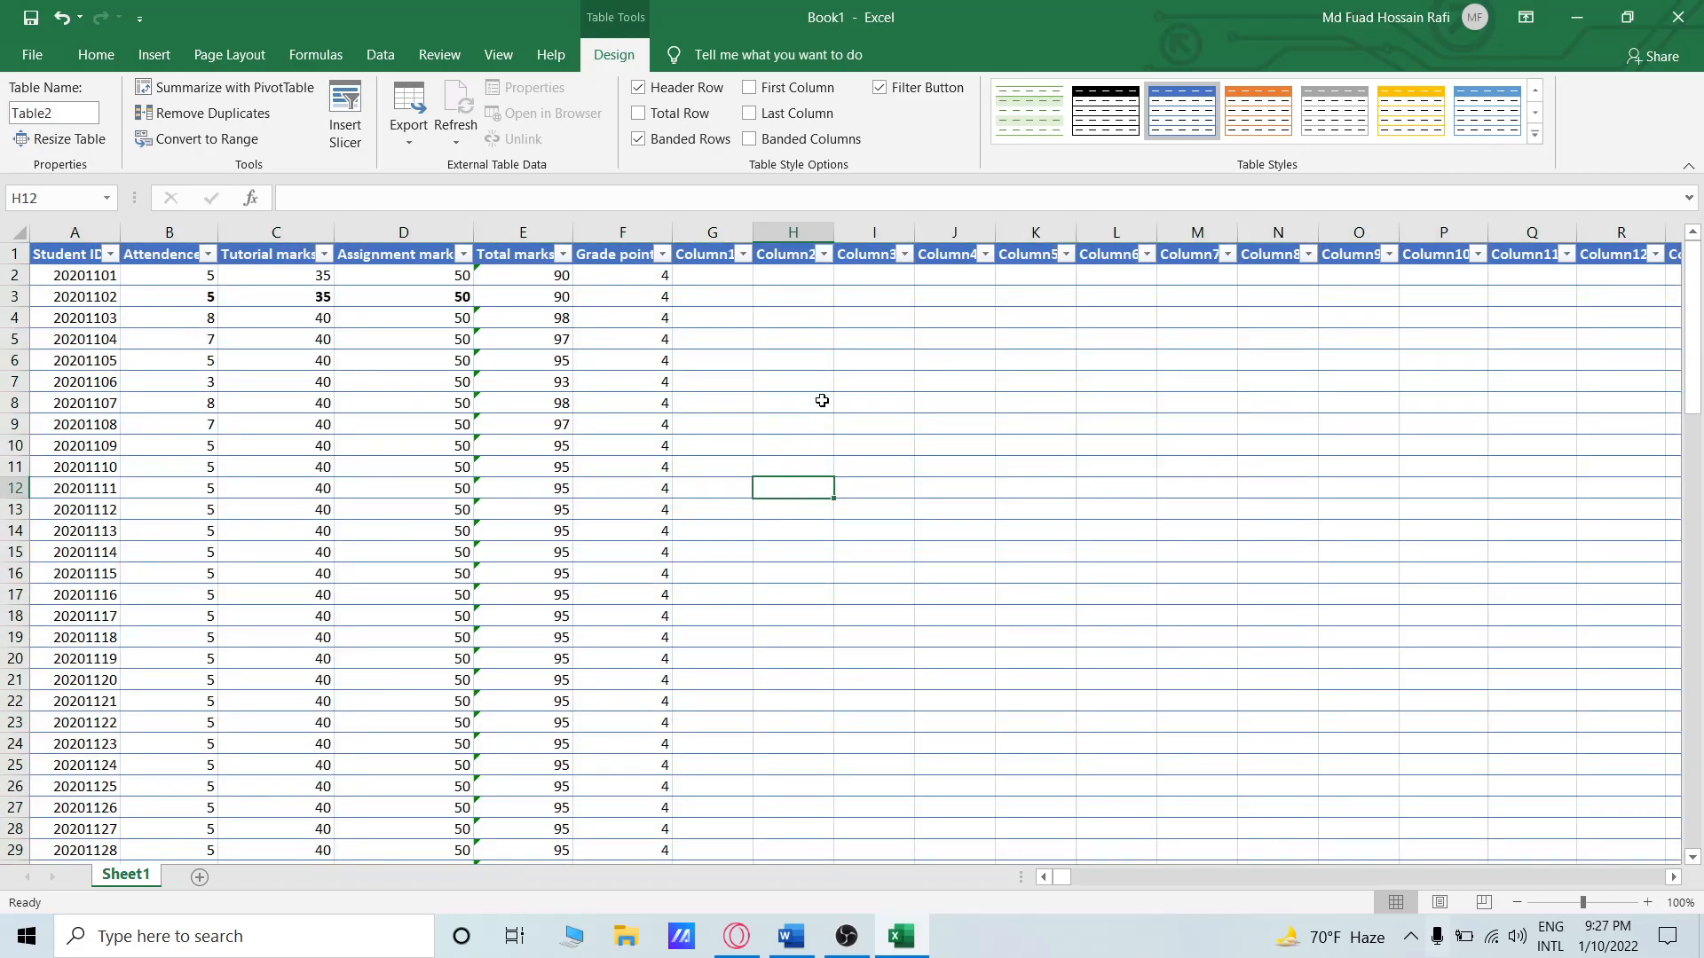
# Try to clear the extra table columns from column G onward.
pyautogui.click(701, 251)
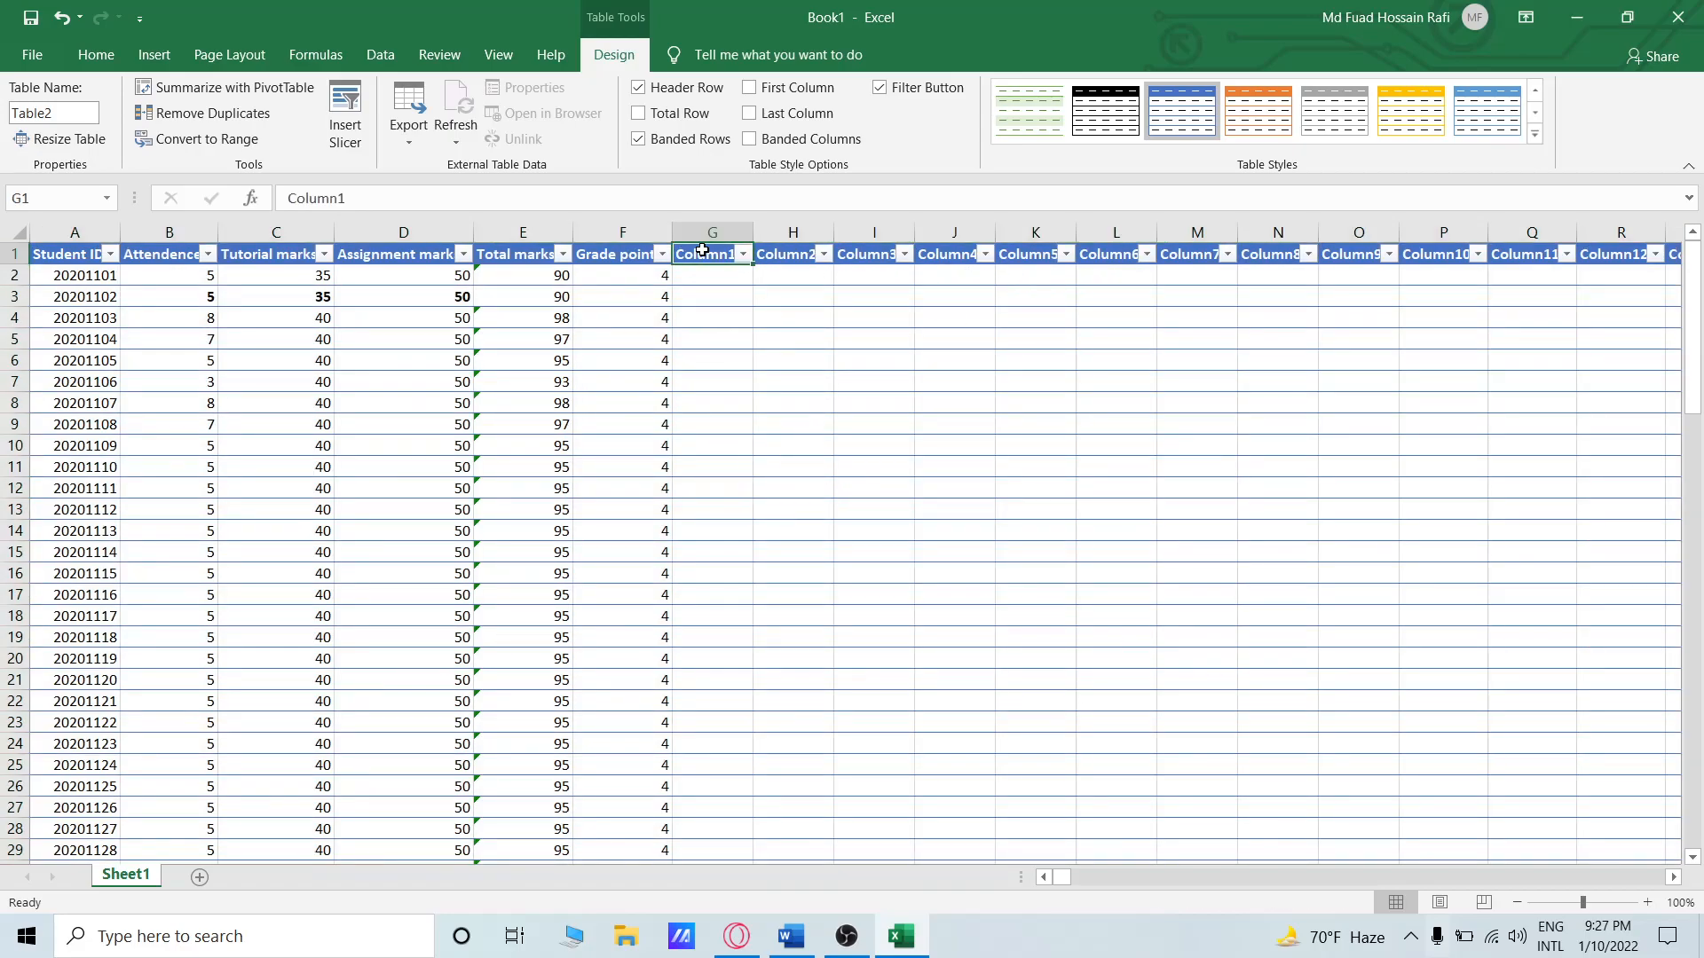
pyautogui.moveTo(709, 233); pyautogui.dragTo(1641, 653)
pyautogui.press('BackSpace')
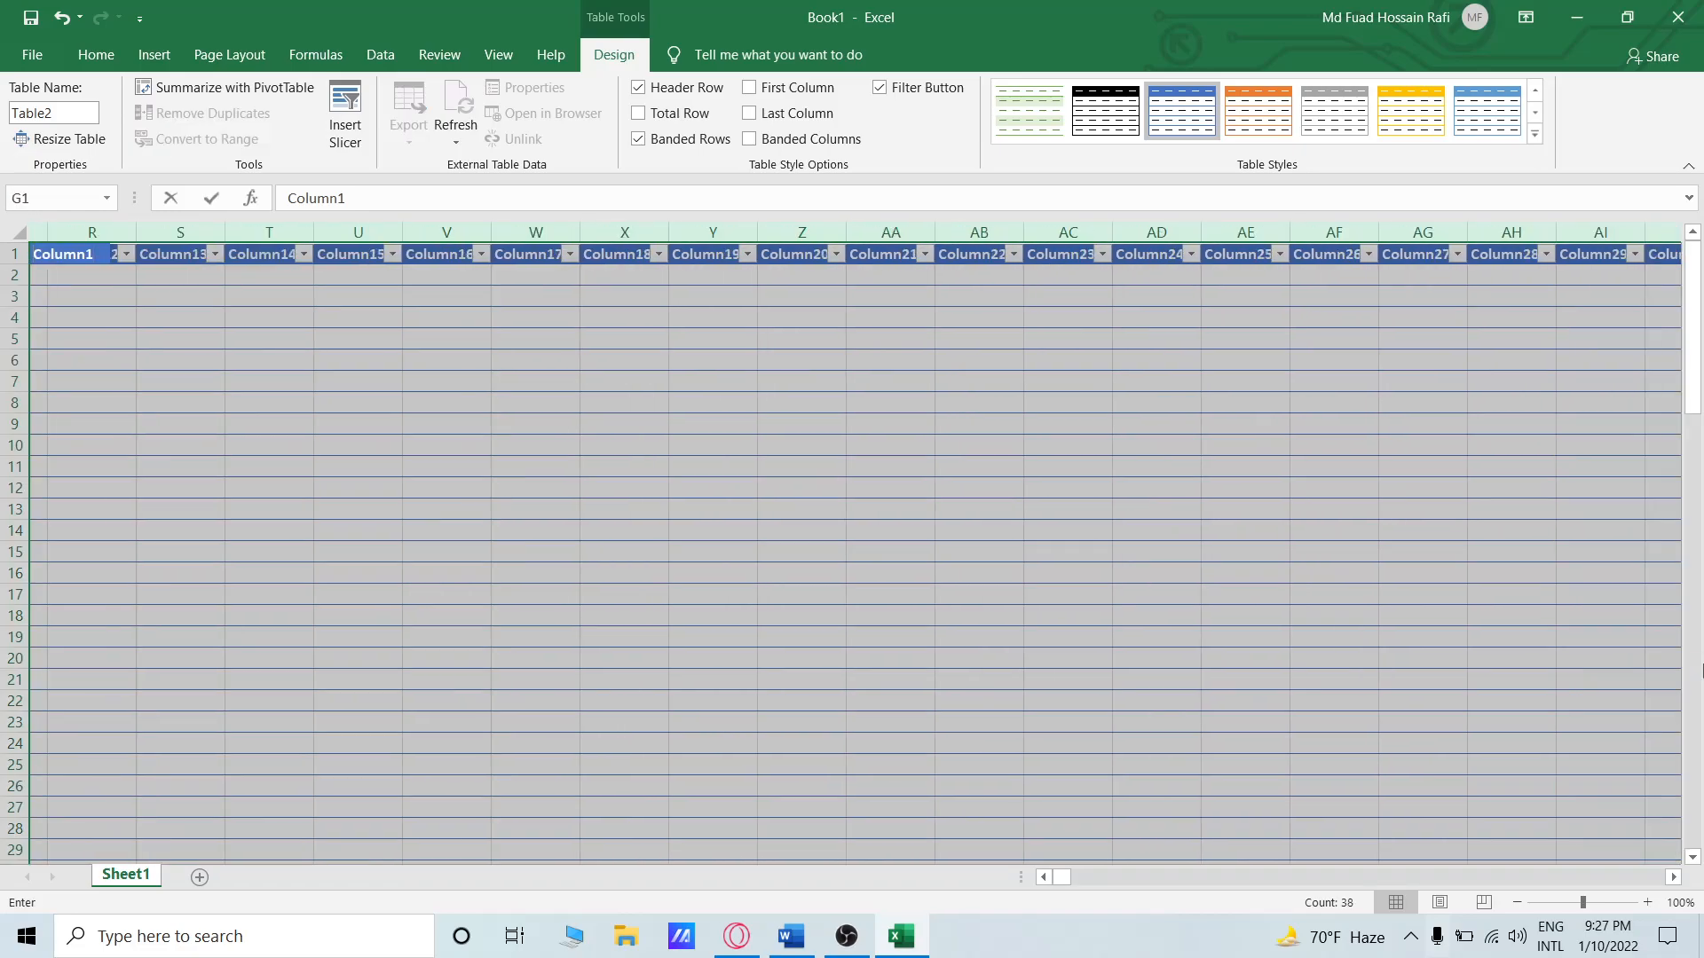
pyautogui.scroll(-7, 80, 660)
pyautogui.scroll(7, 80, 660)
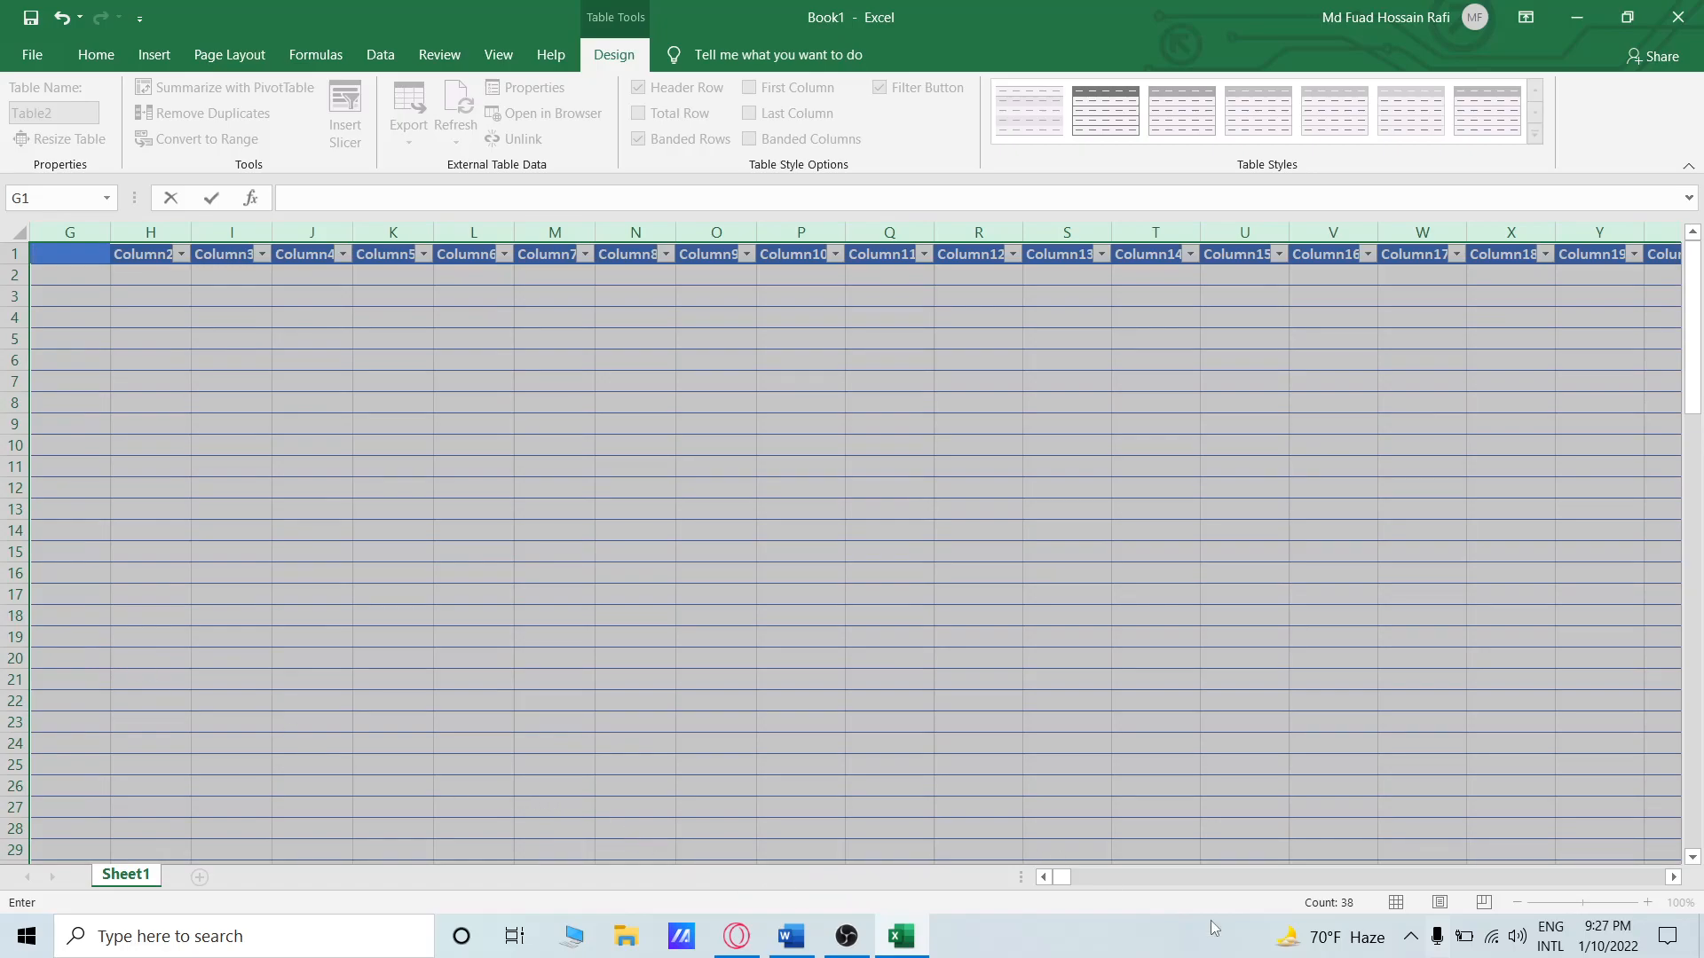
pyautogui.moveTo(1059, 879); pyautogui.dragTo(971, 875)
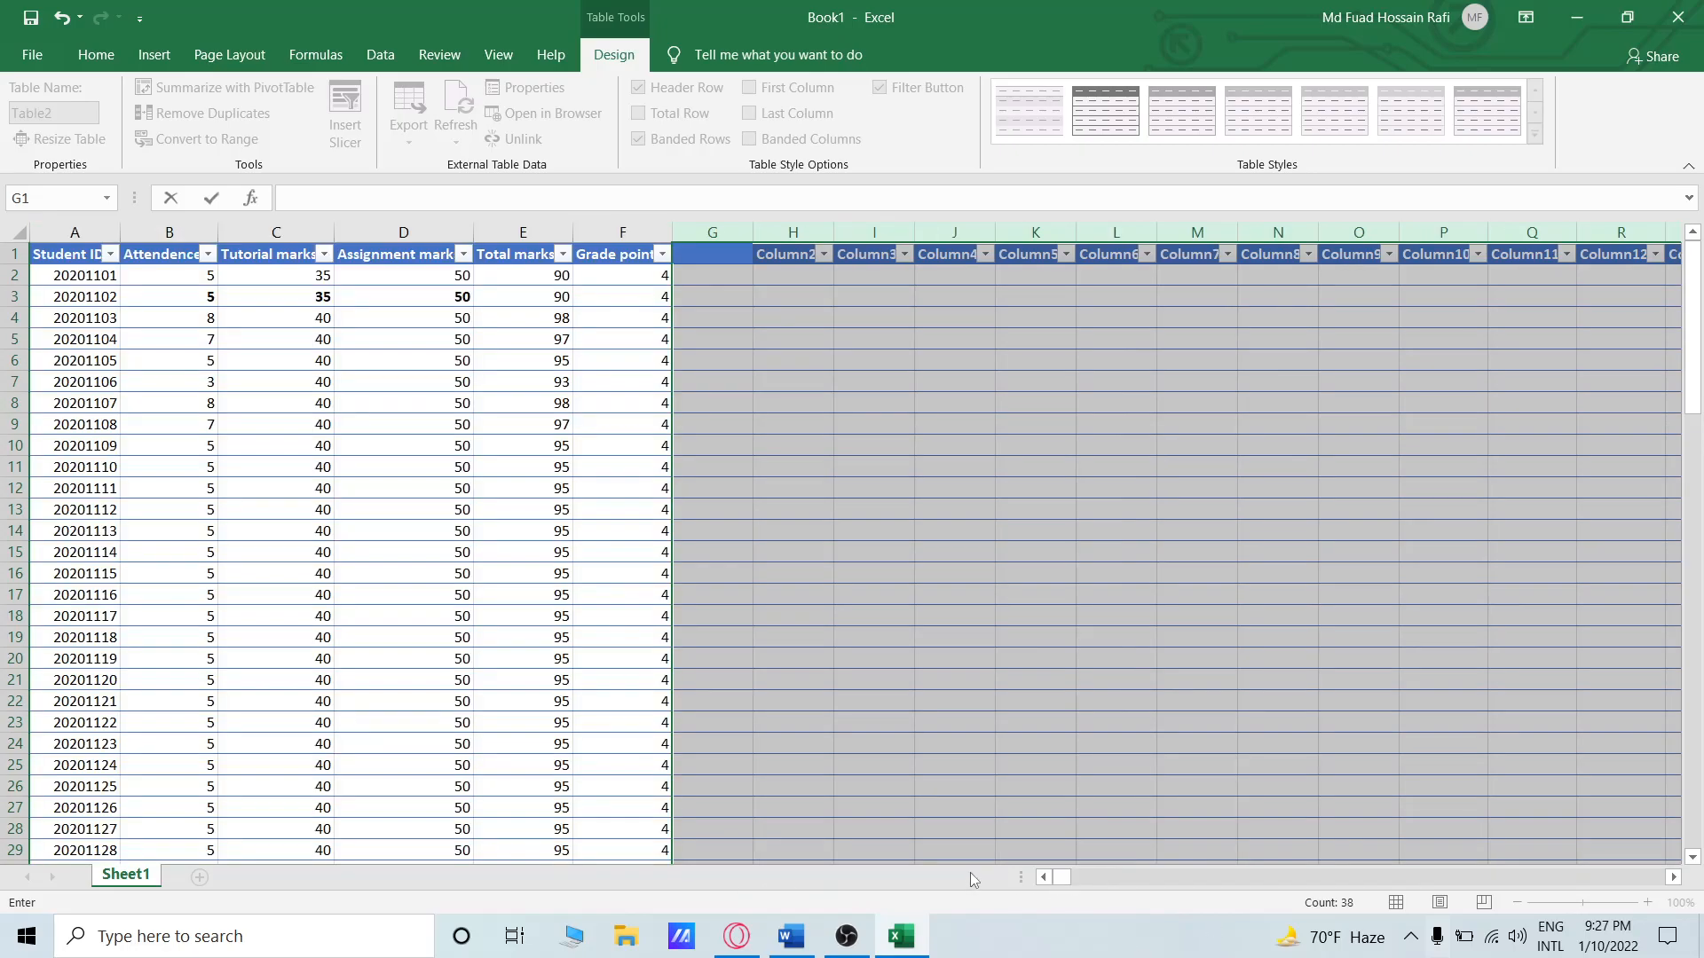
pyautogui.click(1021, 710)
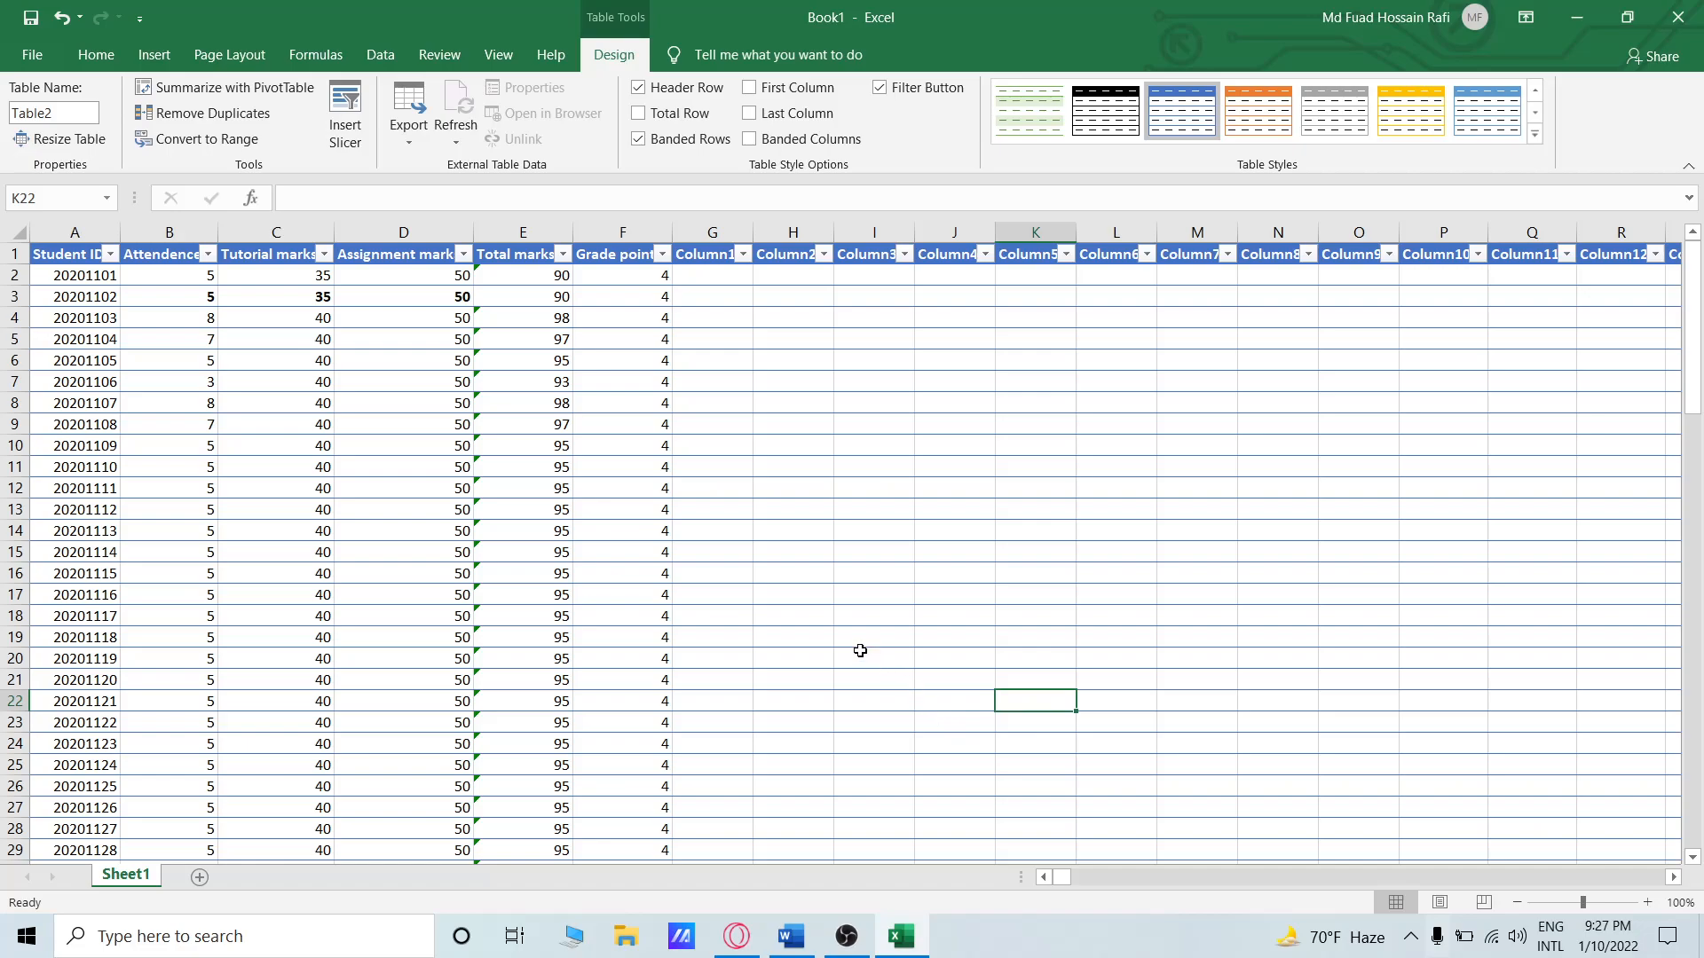
pyautogui.click(919, 494)
pyautogui.click(559, 467)
pyautogui.scroll(-1, 270, 570)
pyautogui.scroll(1, 213, 589)
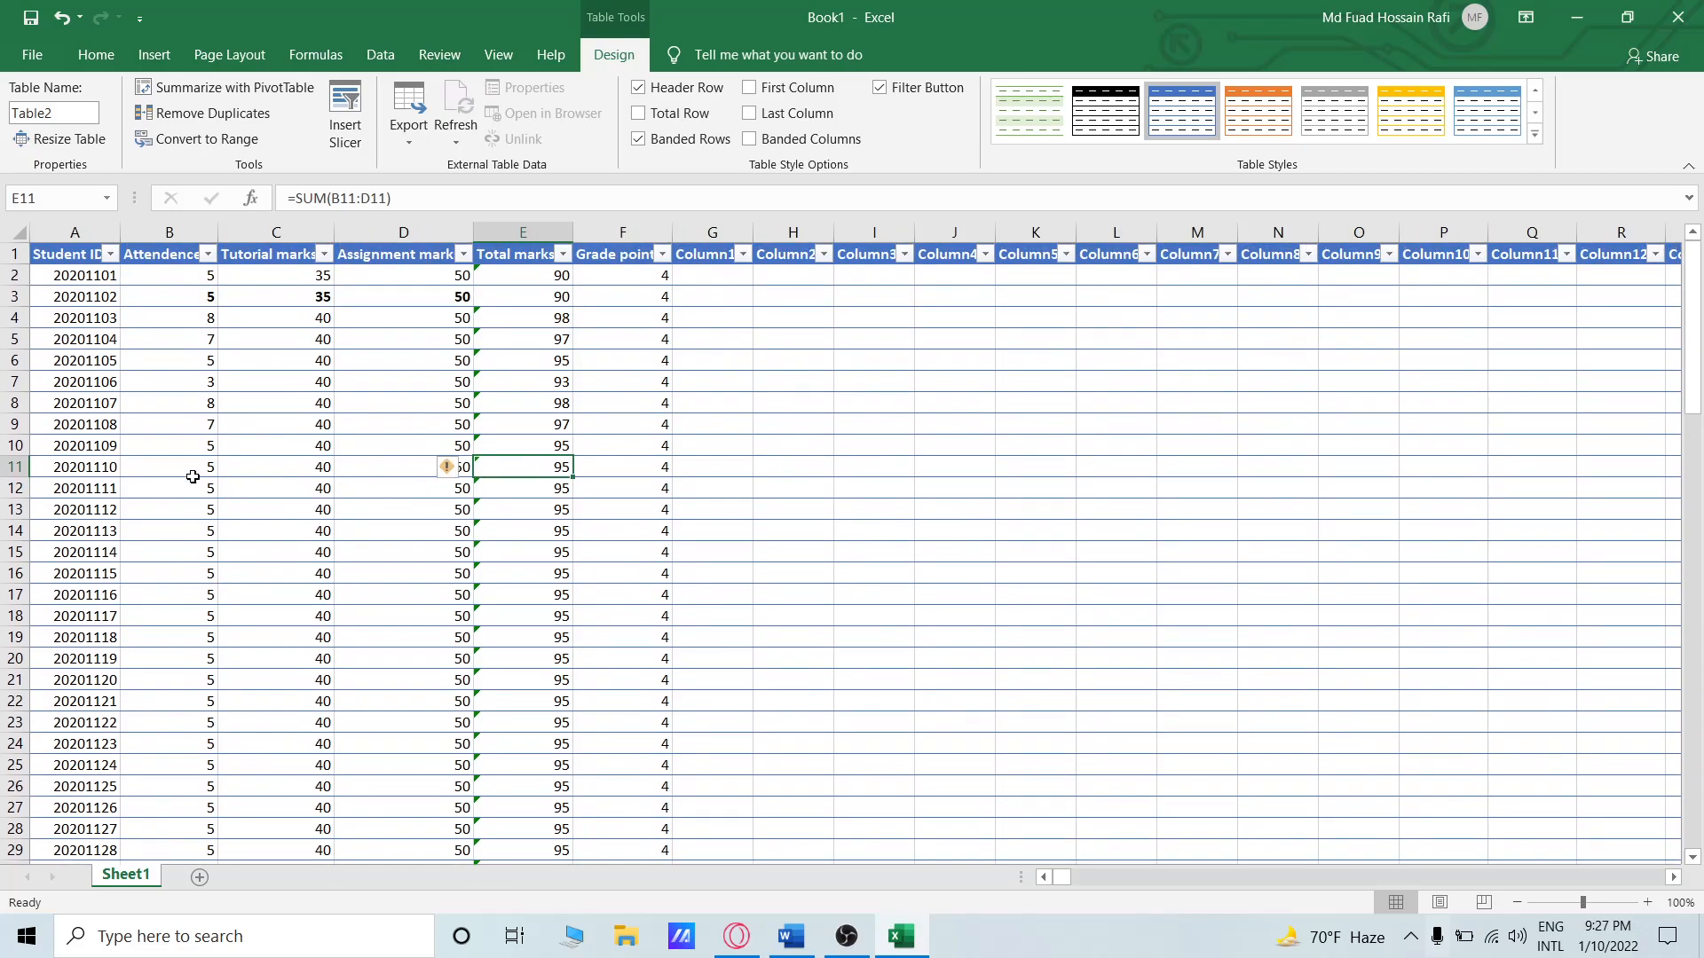
pyautogui.click(110, 255)
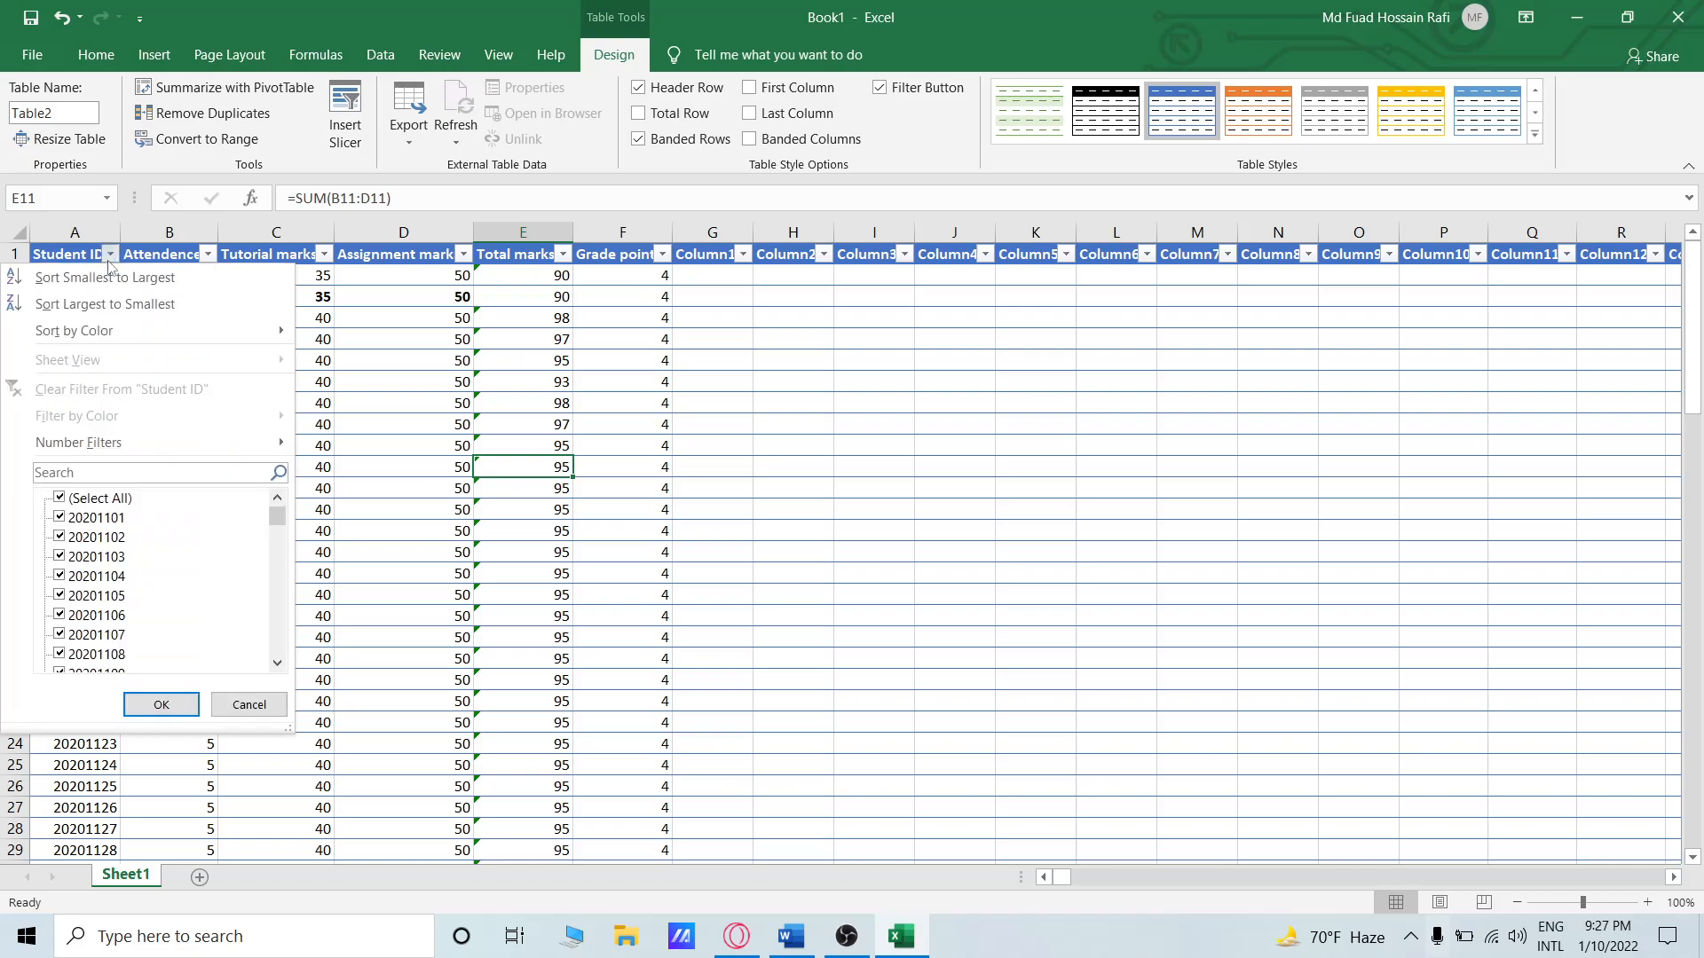
pyautogui.click(777, 503)
pyautogui.click(579, 538)
# Try updating the total marks formula in E11 to include the adjacent cells, and undo the change.
pyautogui.click(434, 481)
pyautogui.click(438, 472)
pyautogui.click(495, 465)
pyautogui.click(446, 467)
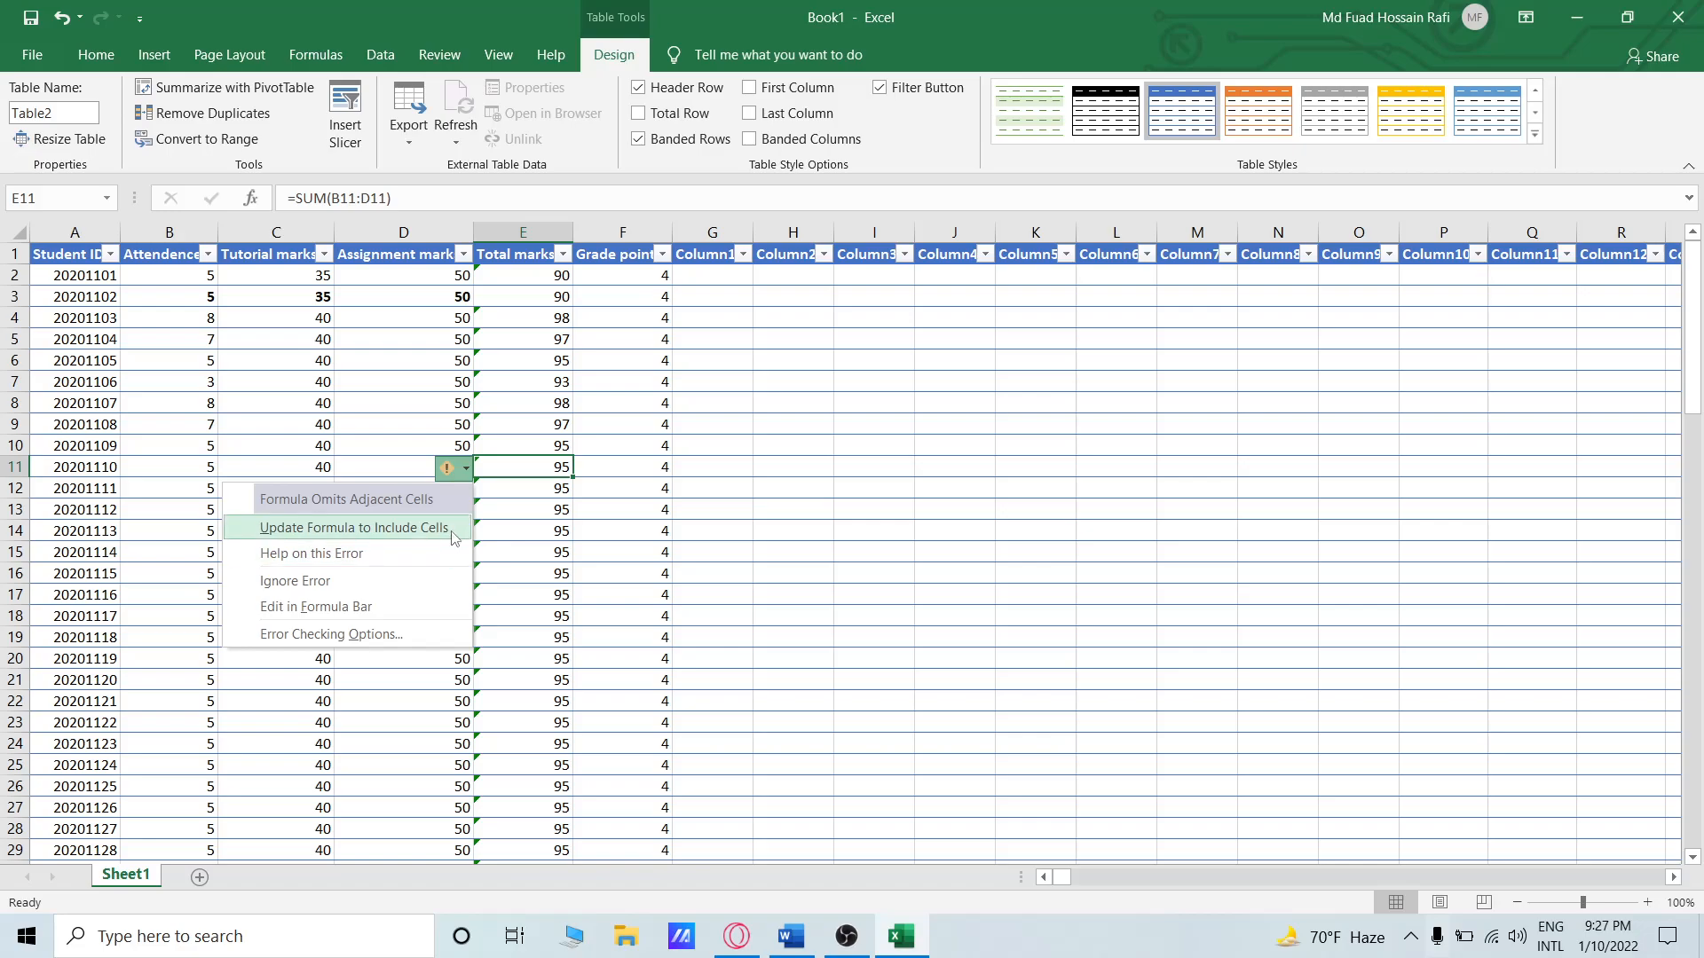
pyautogui.click(454, 529)
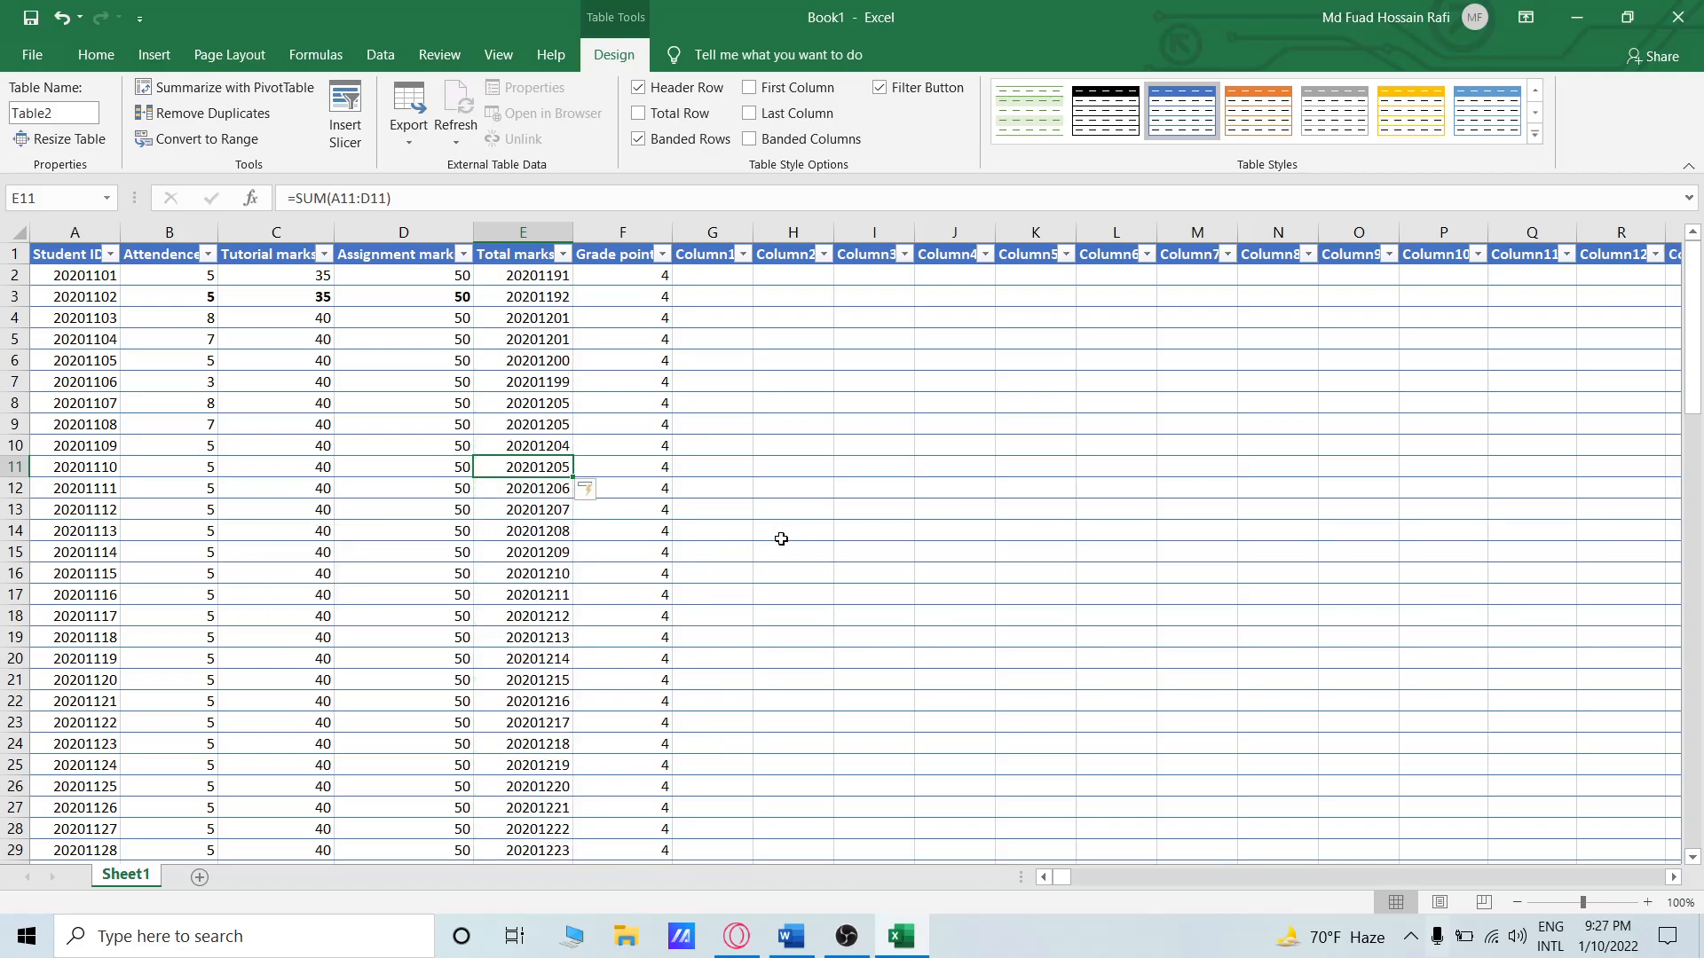
pyautogui.hotkey('ctrl', 'z')
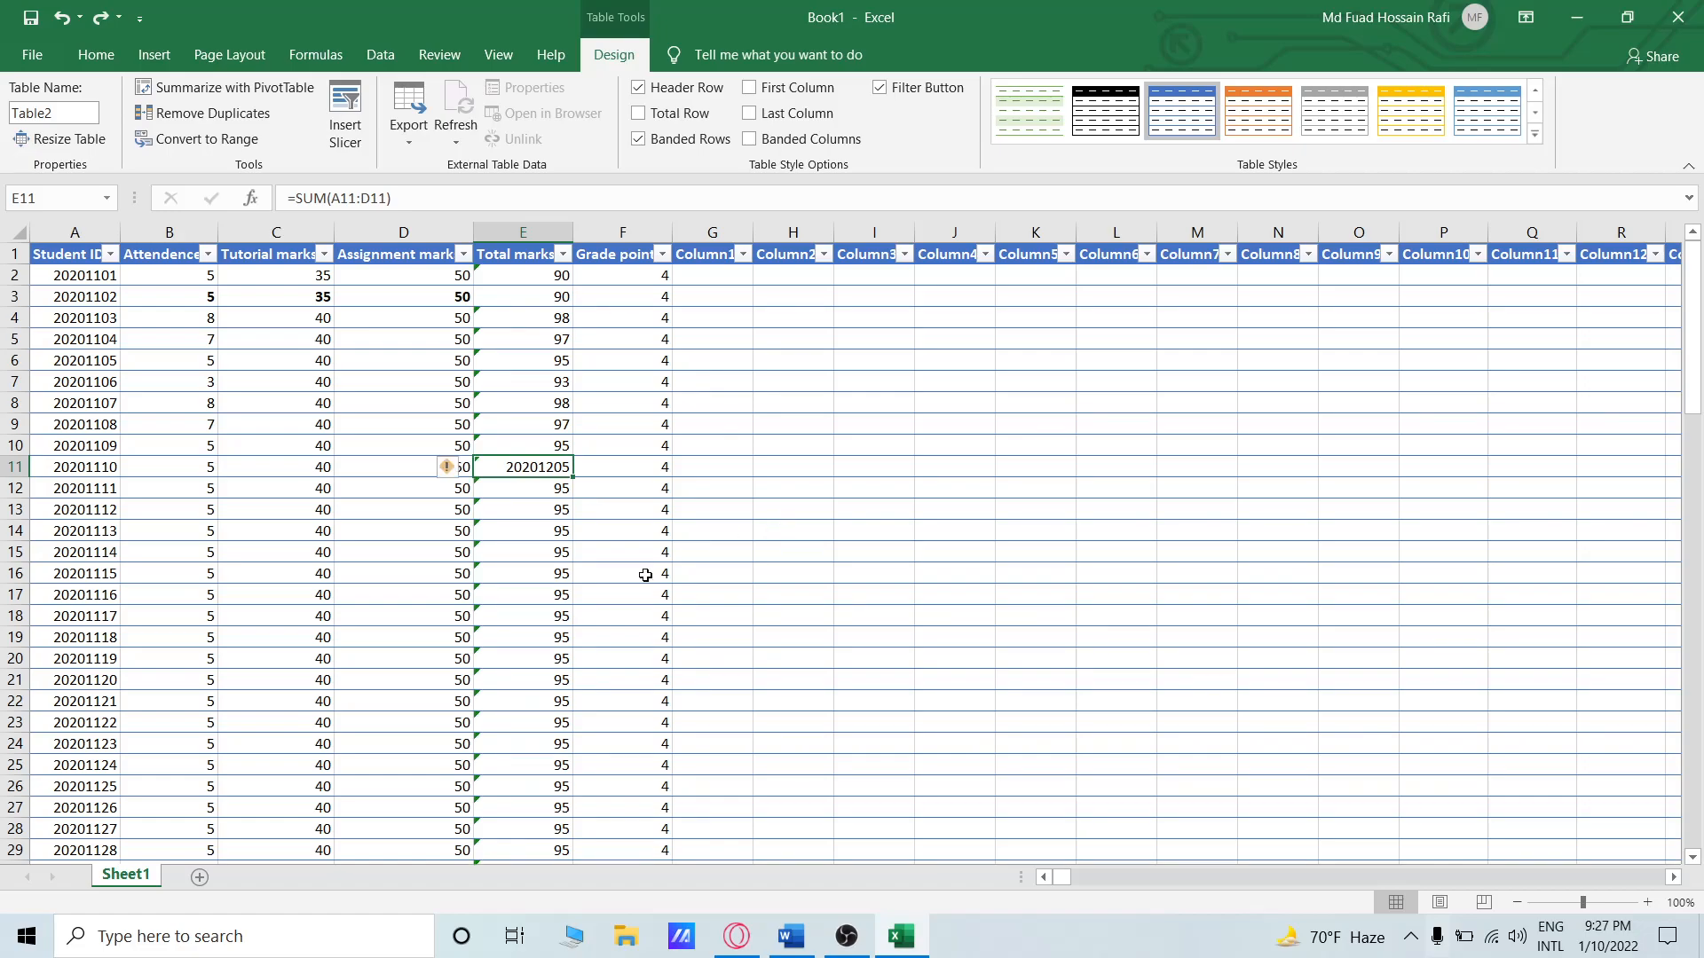
pyautogui.hotkey('ctrl', 'z')
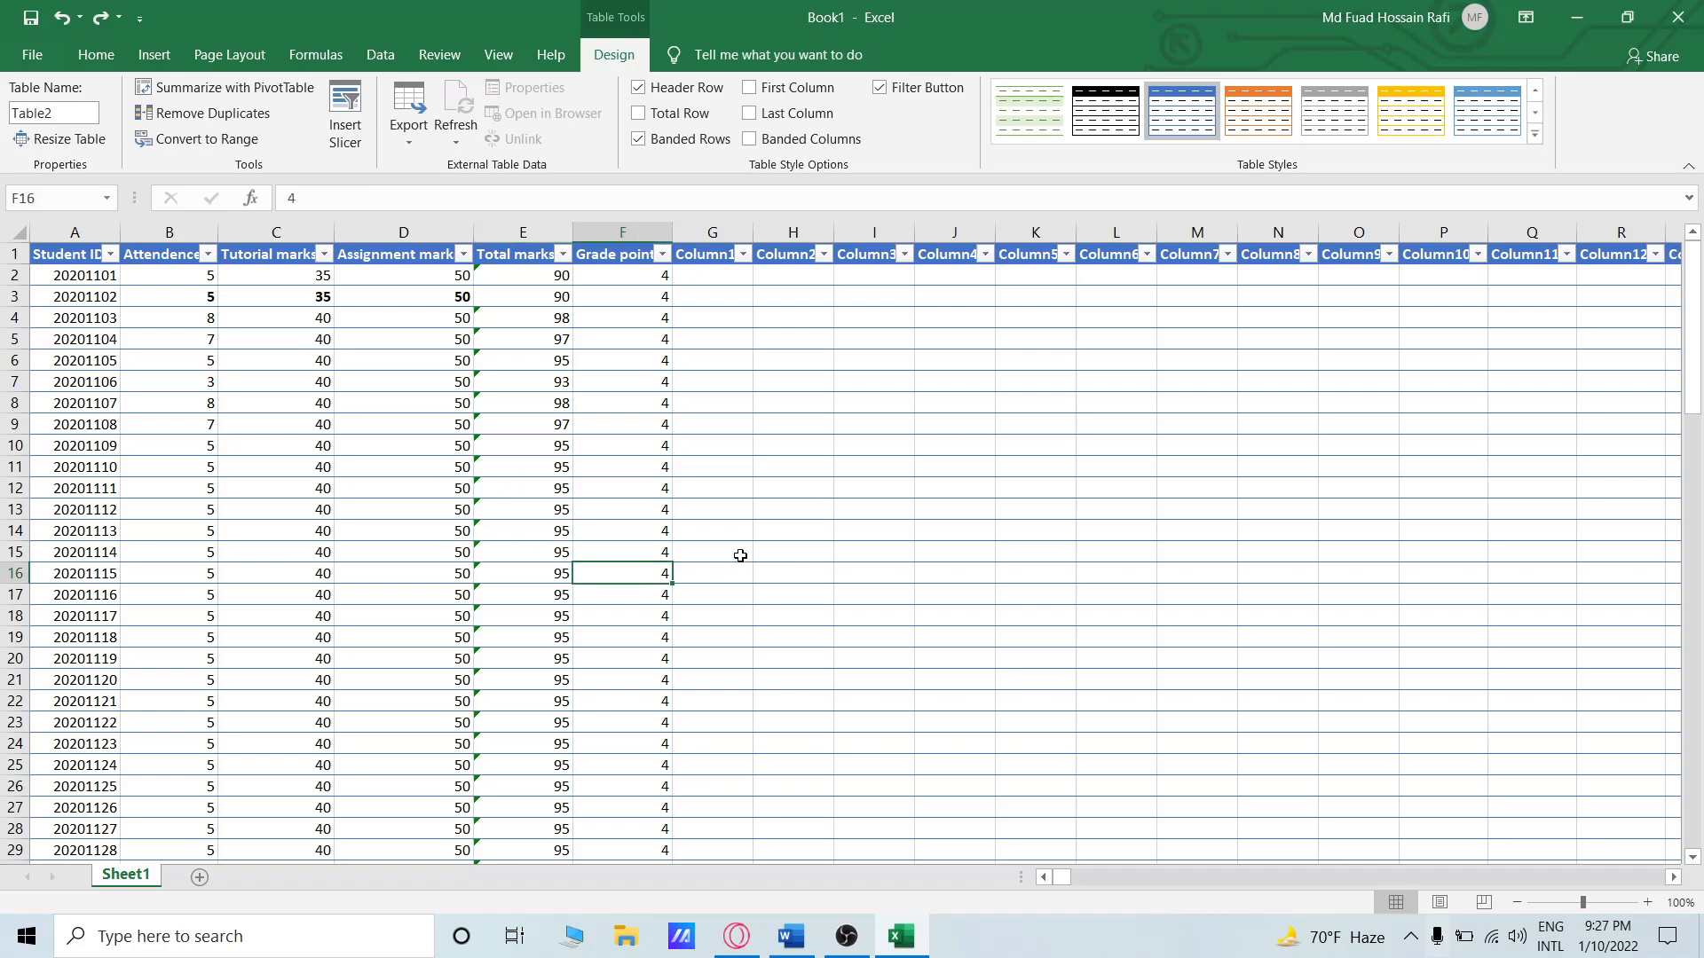
# Look over the student rows of the formatted table and switch to the INDEX document in Word to check the task list.
pyautogui.click(872, 529)
pyautogui.scroll(-20, 510, 464)
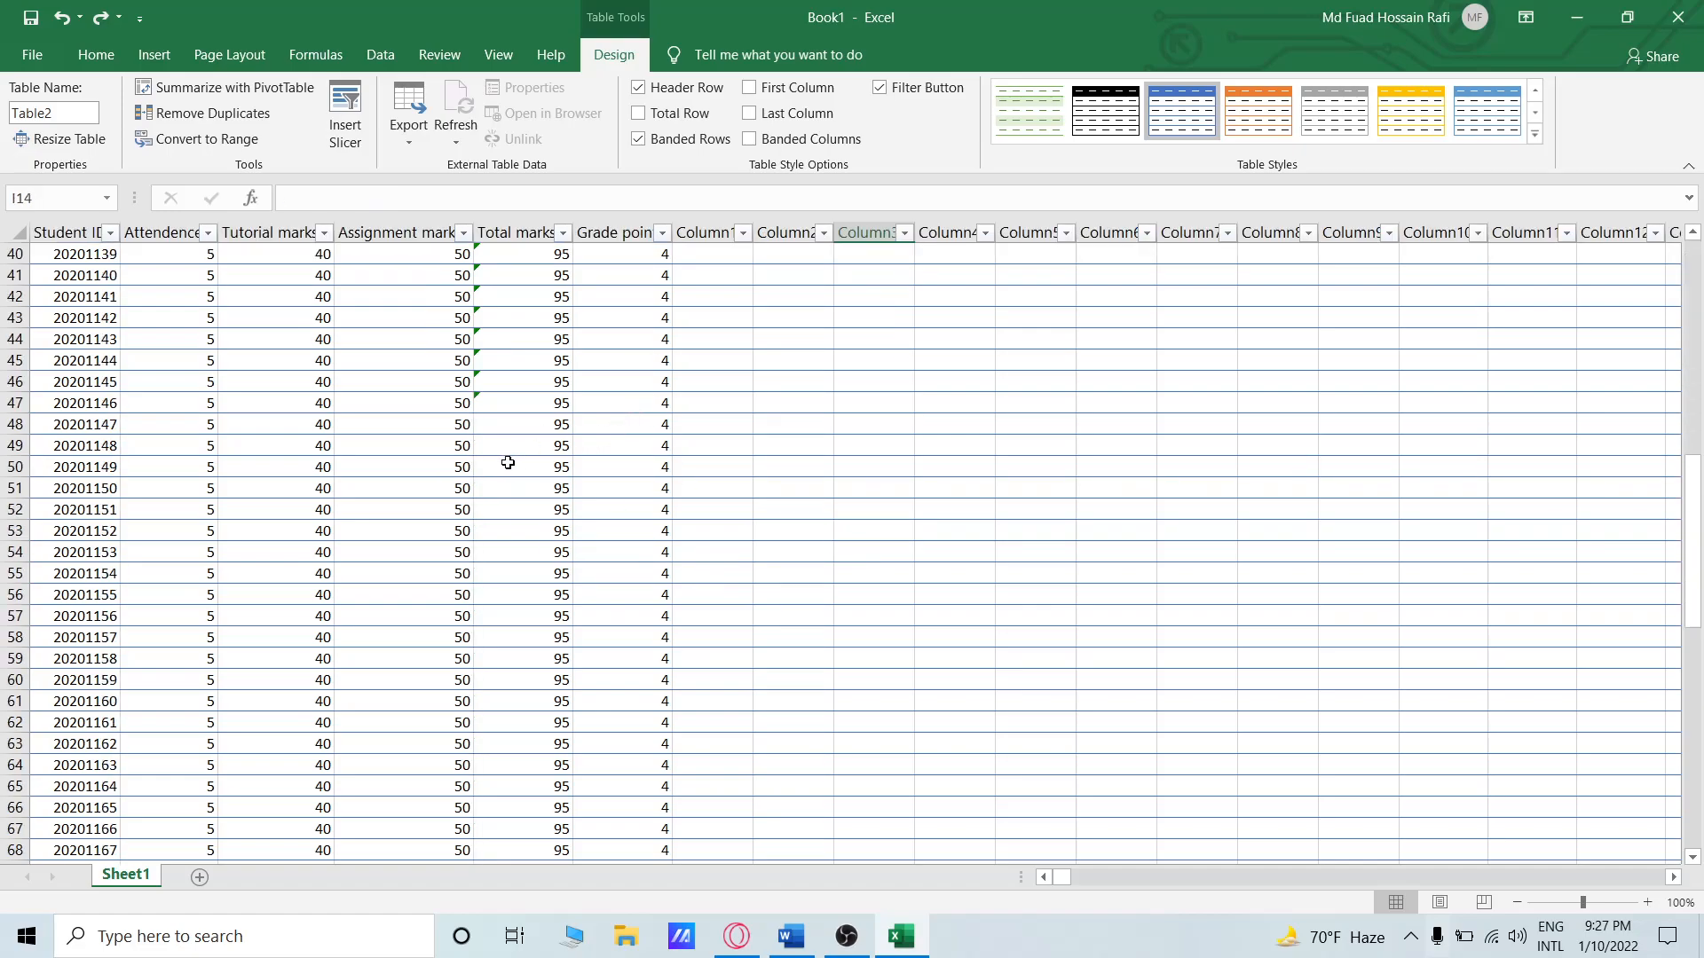
pyautogui.scroll(20, 499, 501)
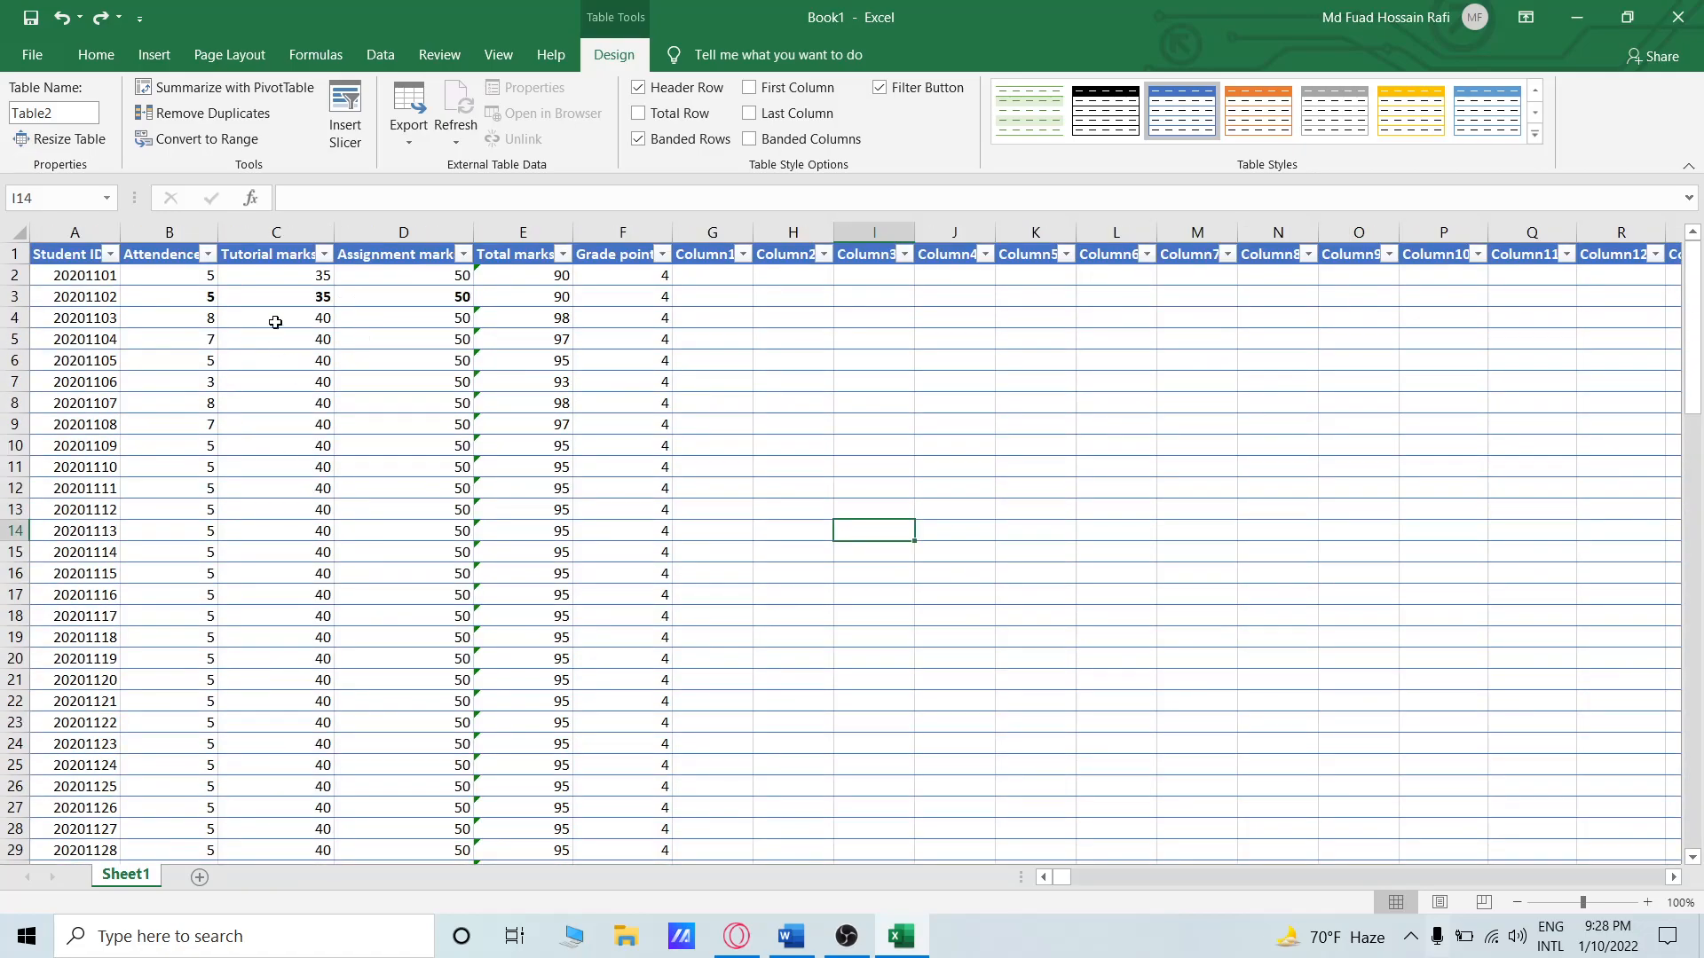
pyautogui.scroll(-15, 601, 460)
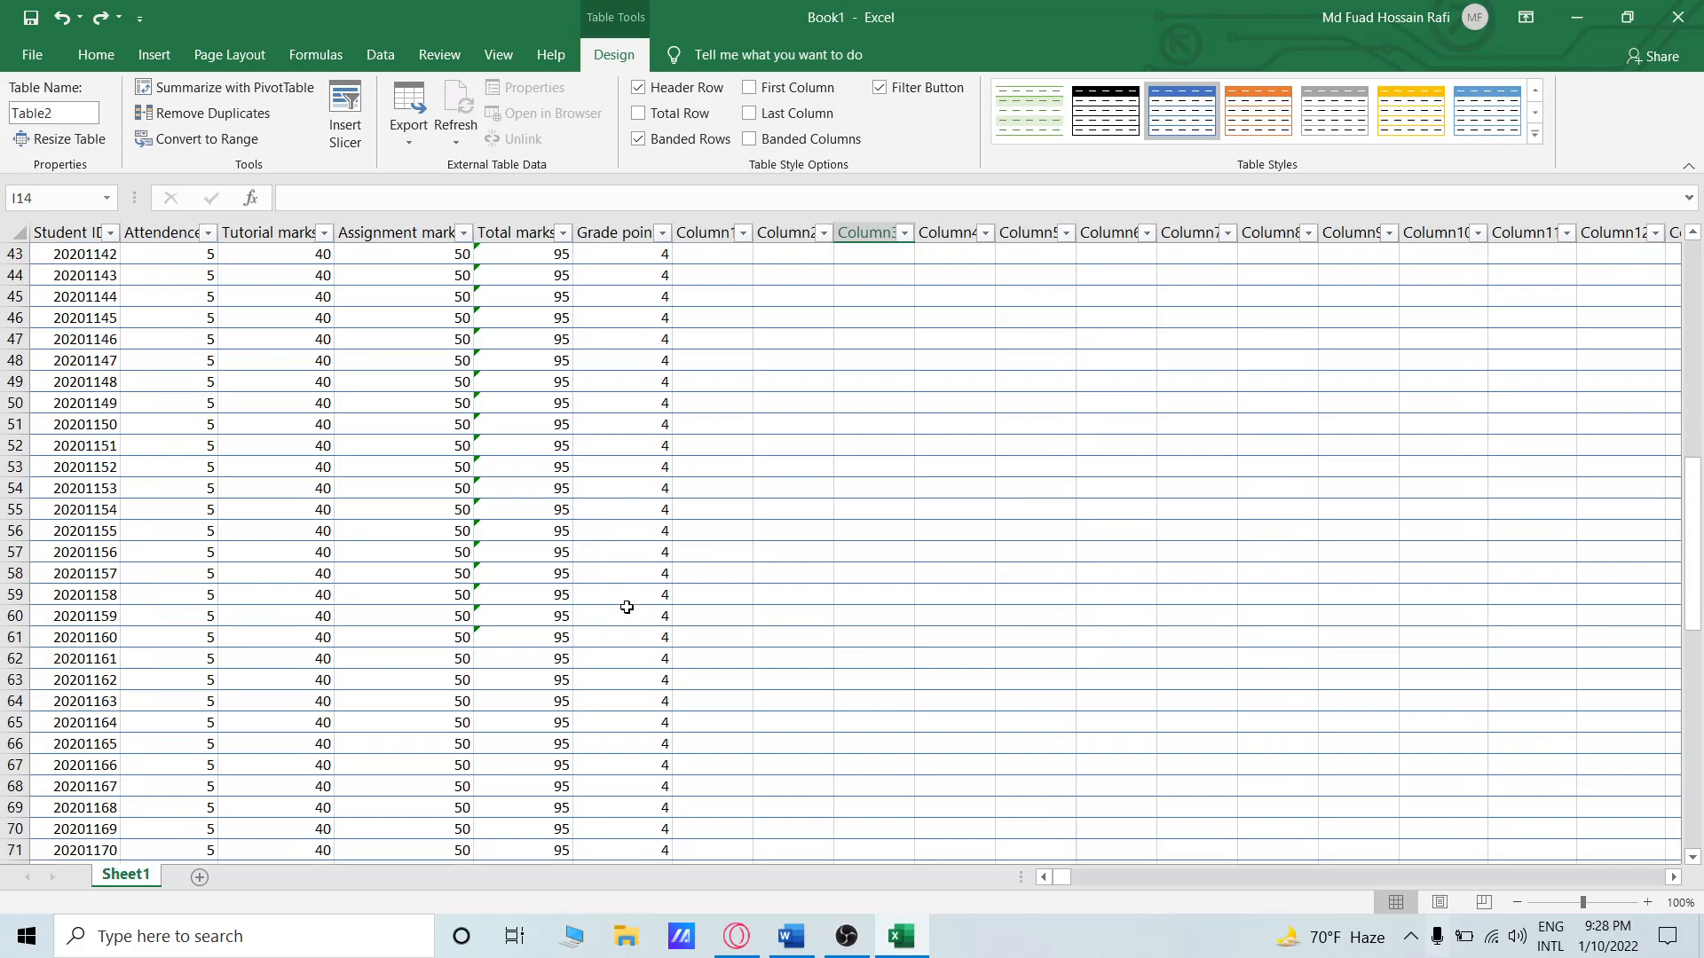
pyautogui.scroll(10, 639, 503)
pyautogui.scroll(5, 253, 411)
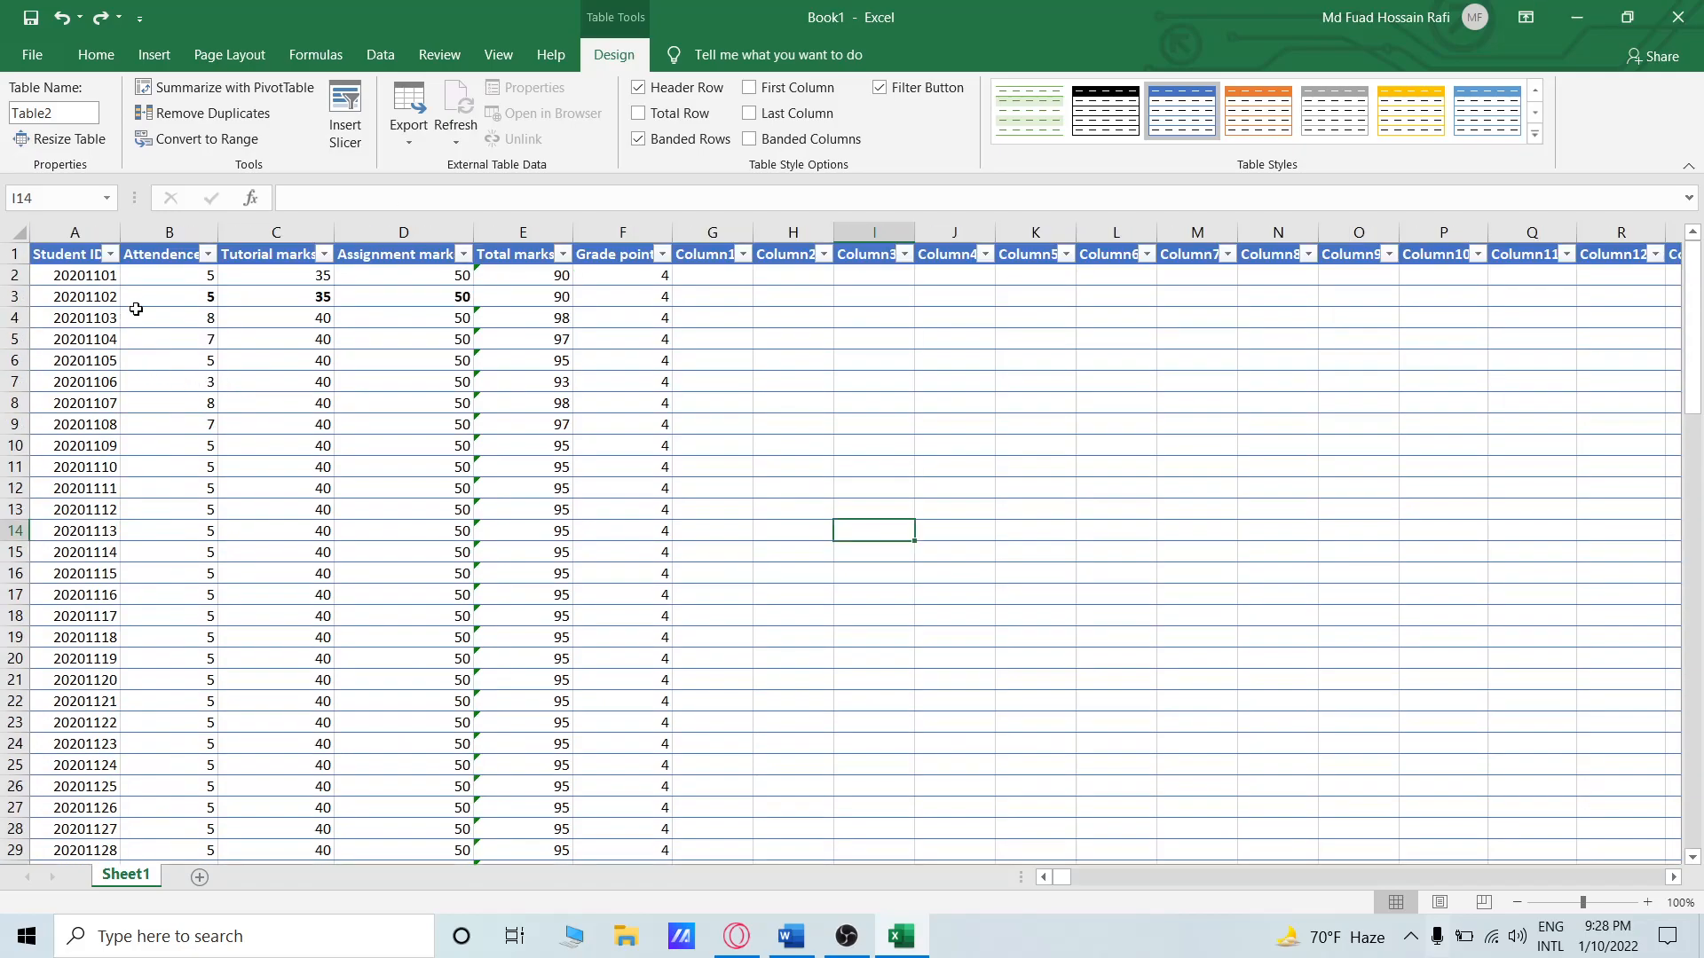
pyautogui.click(790, 937)
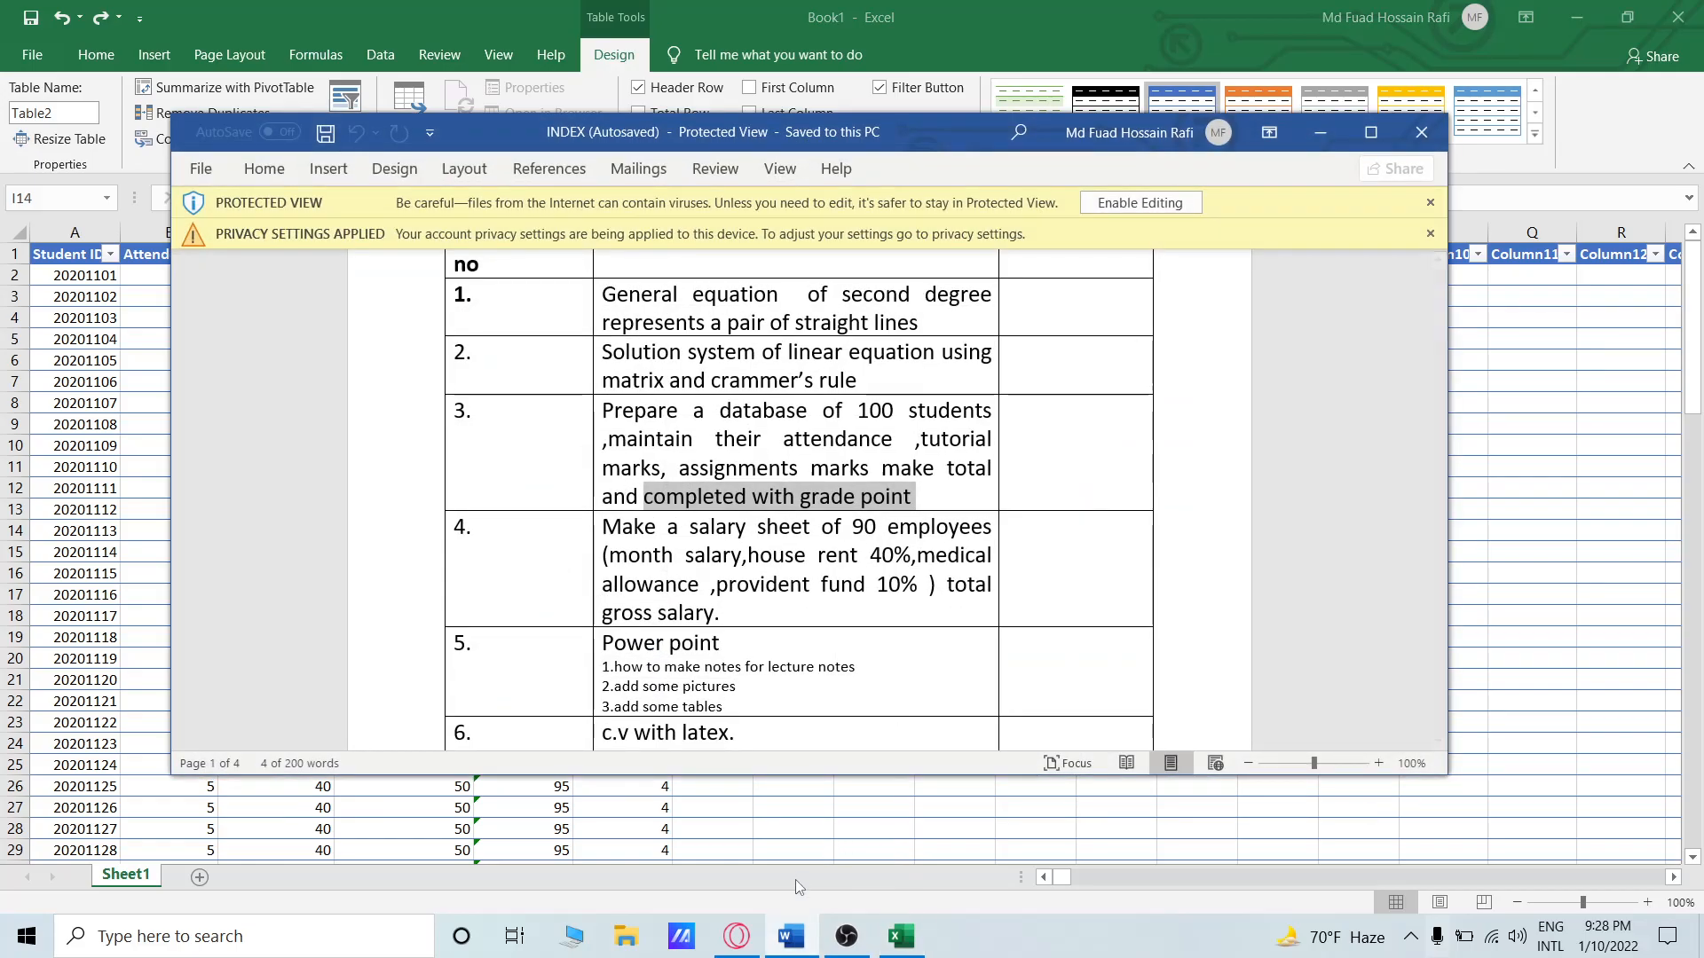